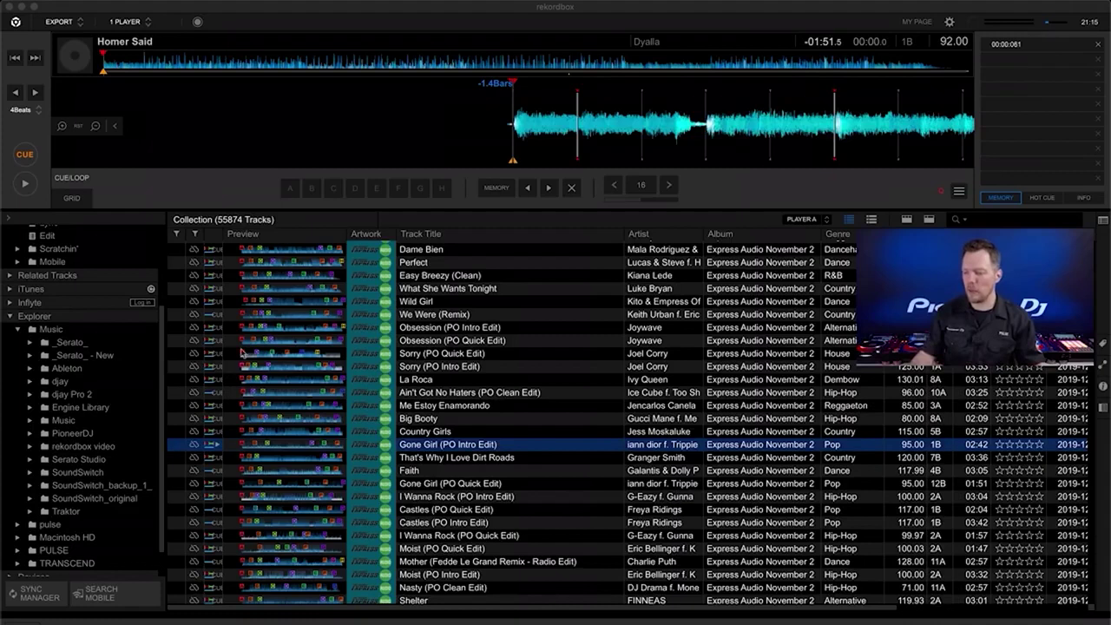
Step: Collapse the Explorer tree and import the 2020-11 - Rhythm Radio folder from Finder as a playlist after 2020-12 - Mainstream Club
scroll(196, 411, "up", 5)
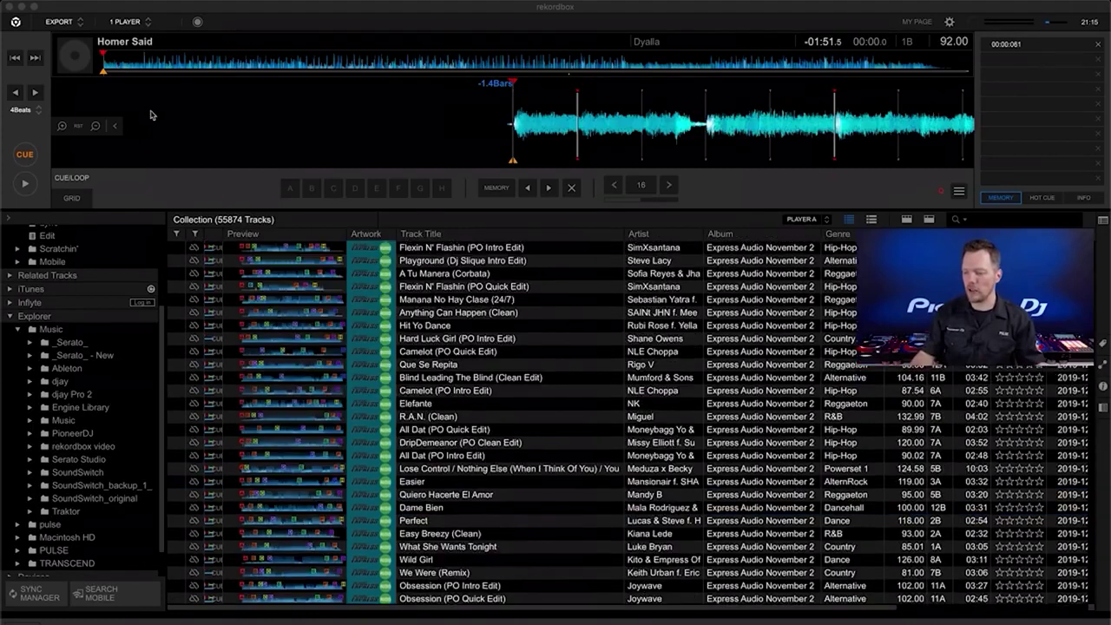
left_click(98, 7)
left_click(76, 316)
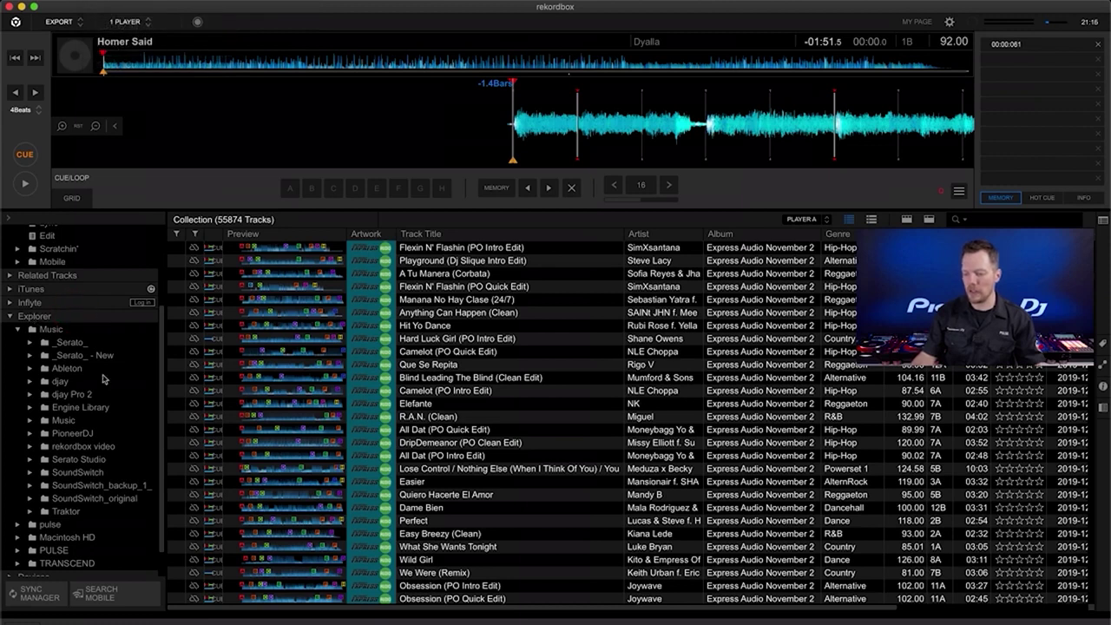
left_click(11, 318)
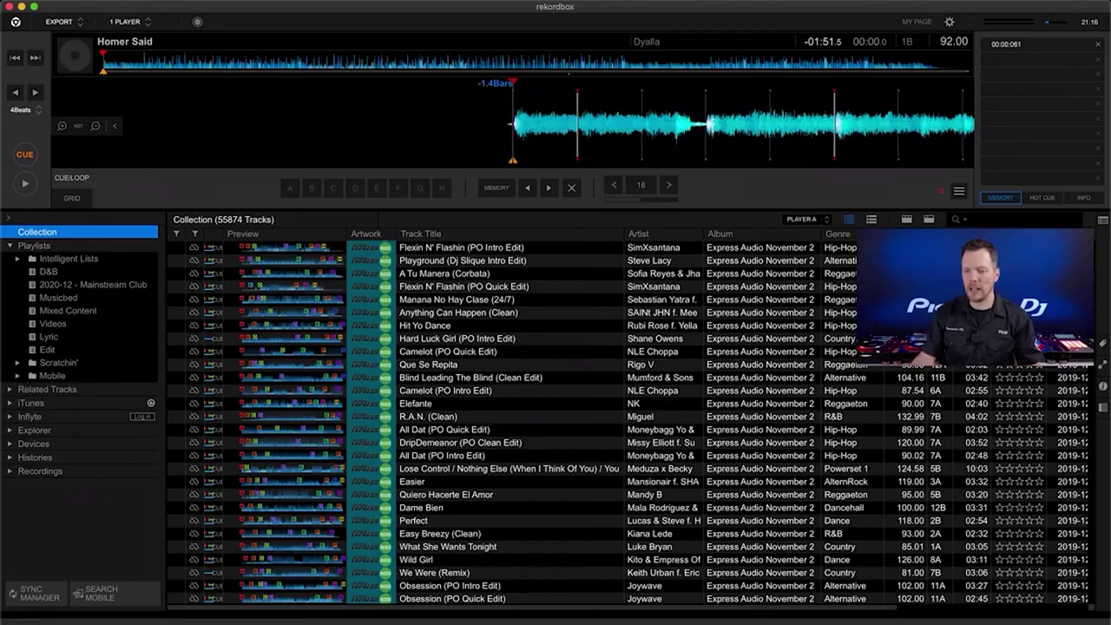
key("super+Tab")
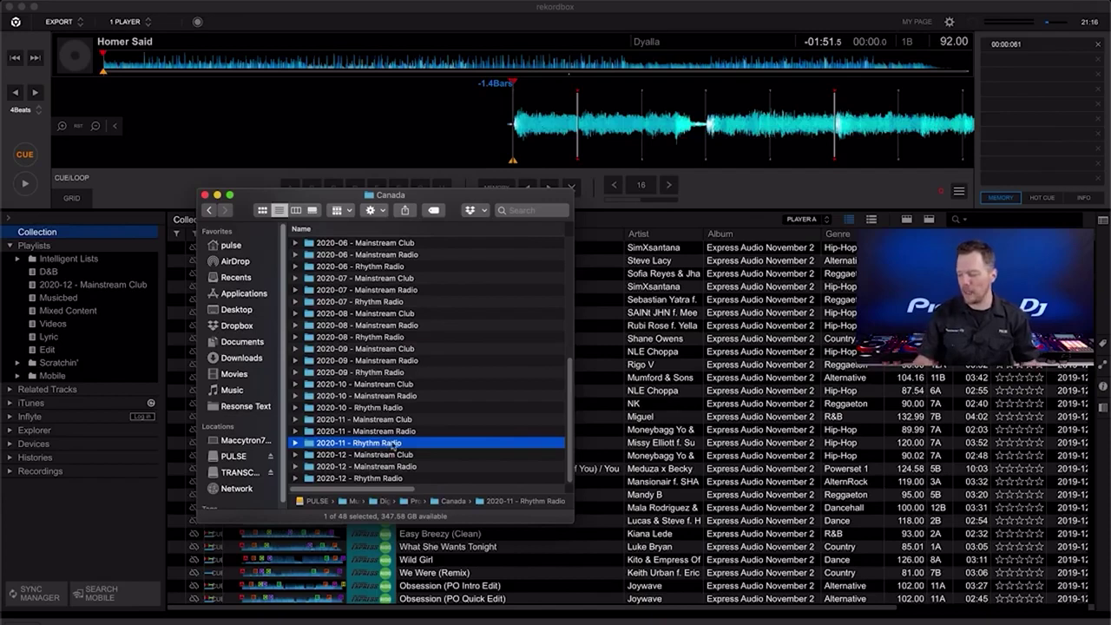
left_click_drag(392, 445, 128, 297)
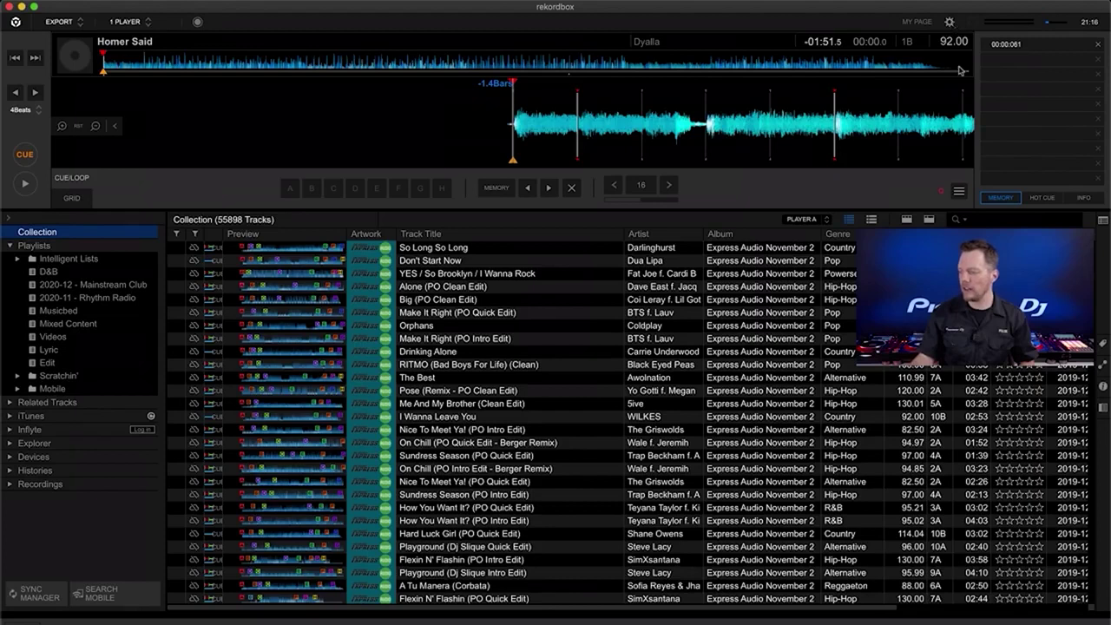
Step: Review the track analysis settings in Preferences, including analysis mode, BPM range, auto analysis and the first-beat memory cue
left_click(951, 24)
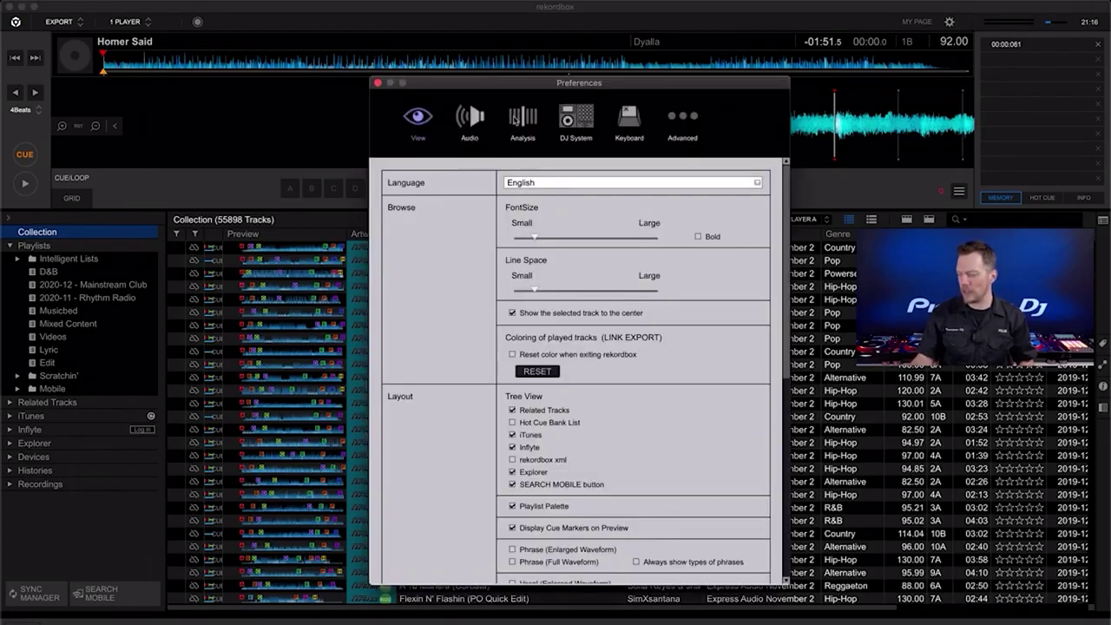
left_click(523, 121)
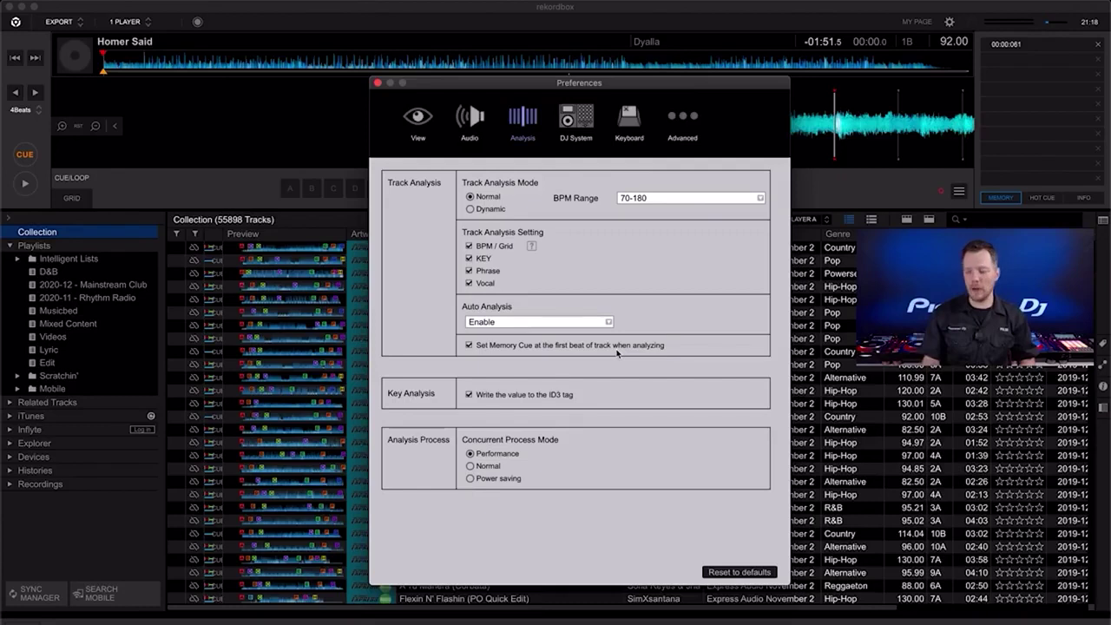
left_click(378, 82)
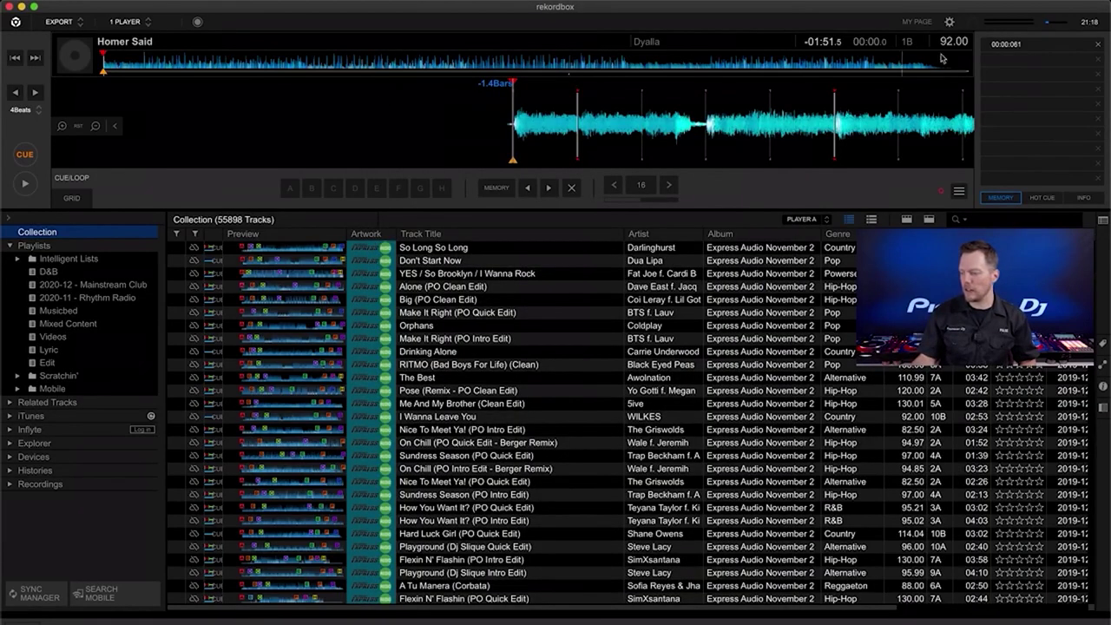
Step: Set the waveform color to RGB in the view preferences and inspect another part of the loaded track
left_click(950, 22)
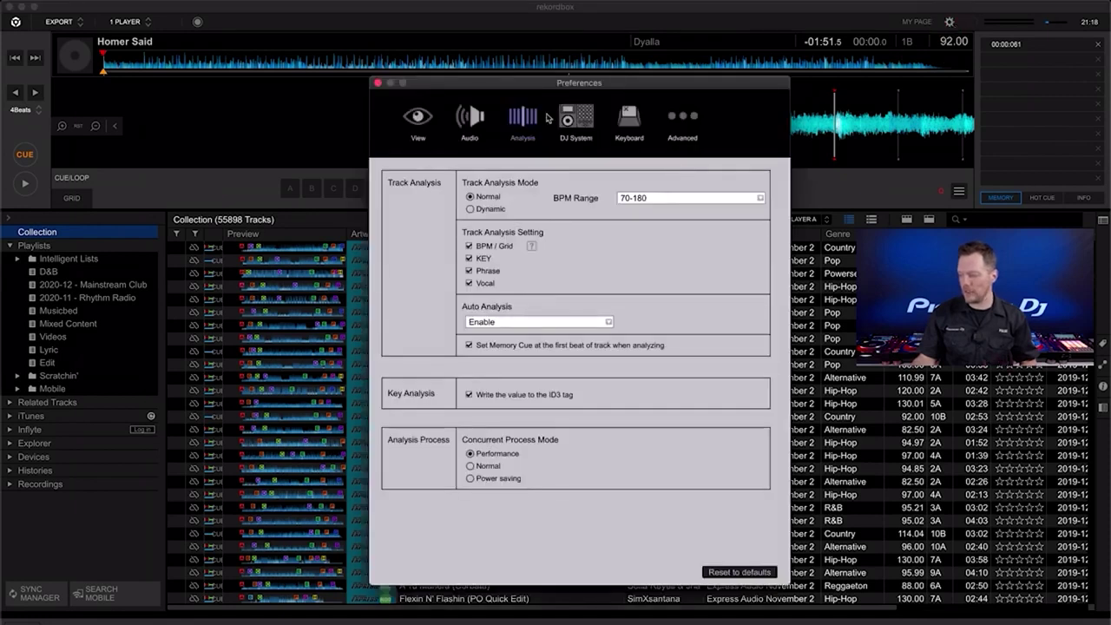
left_click(418, 117)
left_click_drag(559, 92, 780, 161)
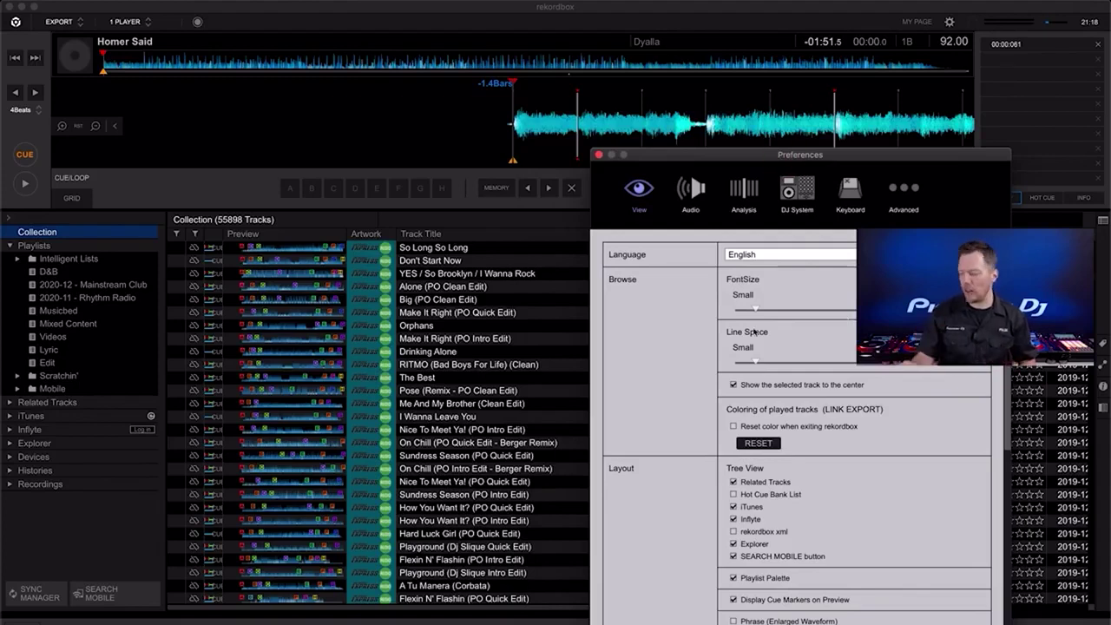
scroll(862, 480, "down", 5)
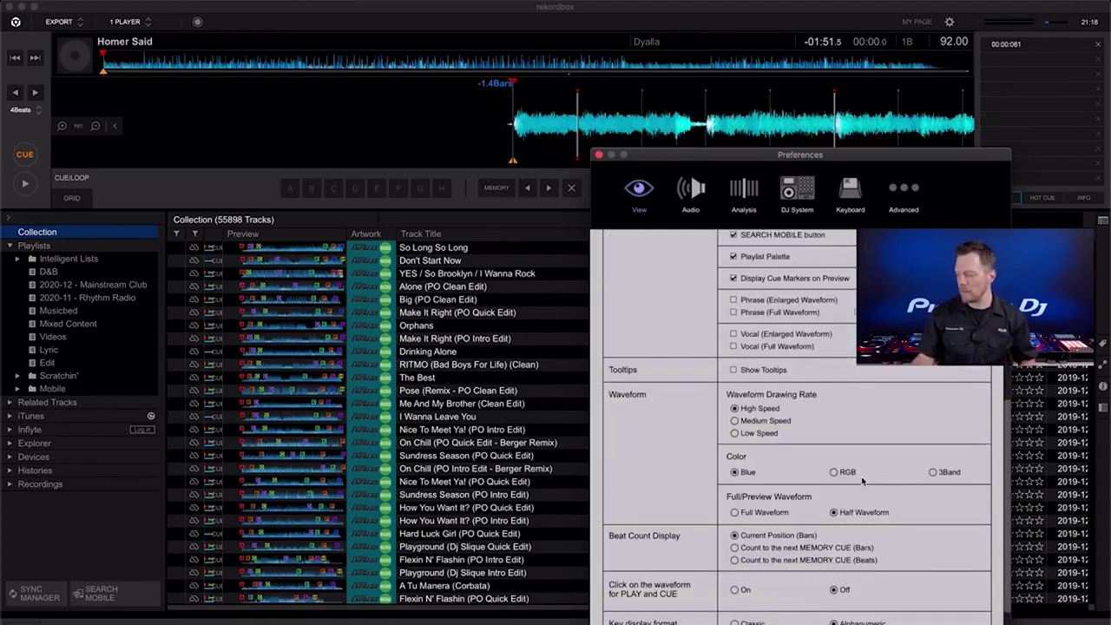
left_click(840, 473)
left_click(598, 154)
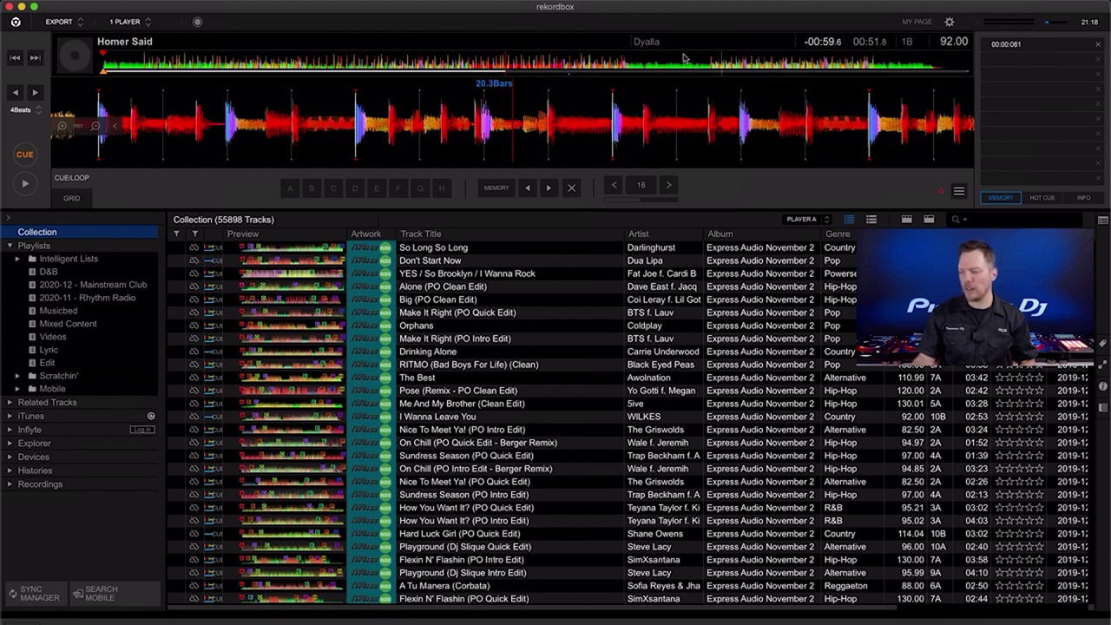
left_click(547, 61)
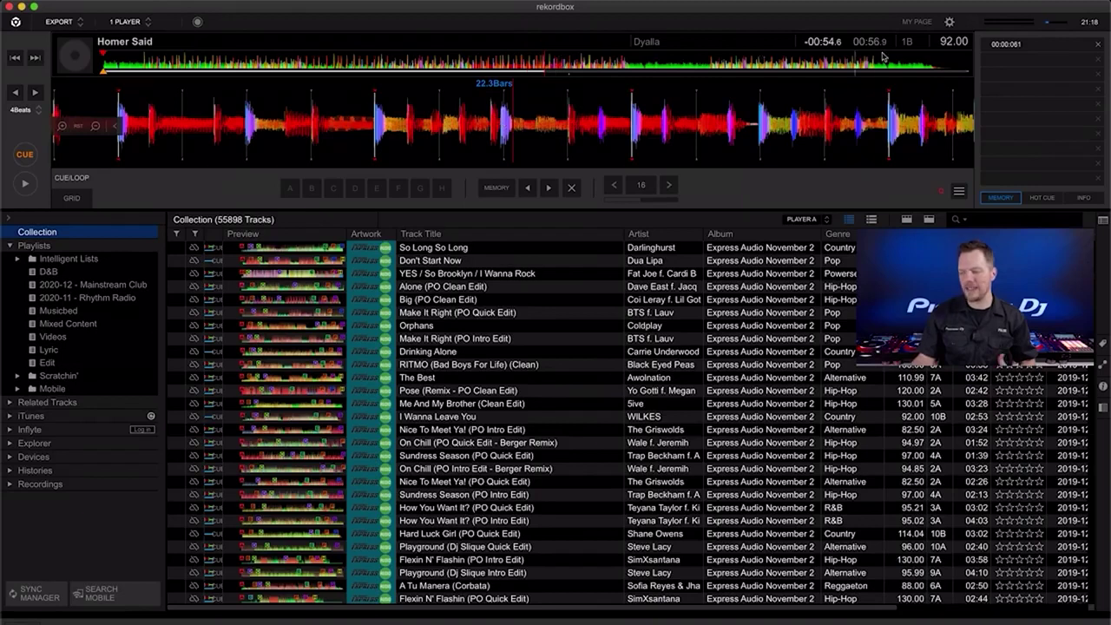
Step: Set the waveform color to 3Band in the view preferences and close Preferences
left_click(950, 22)
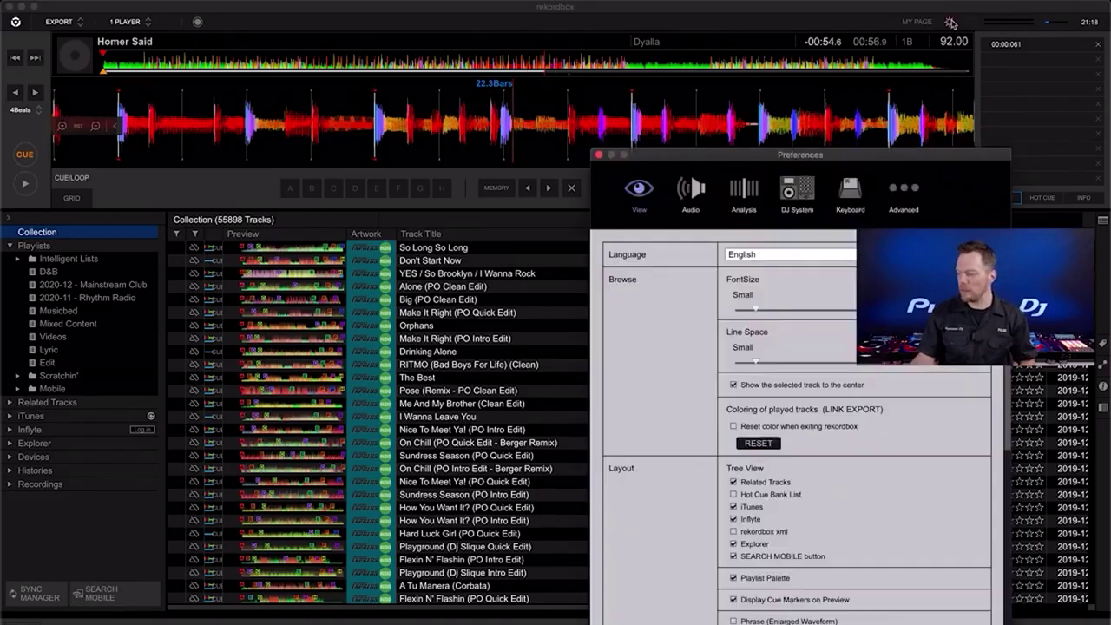
scroll(932, 534, "down", 6)
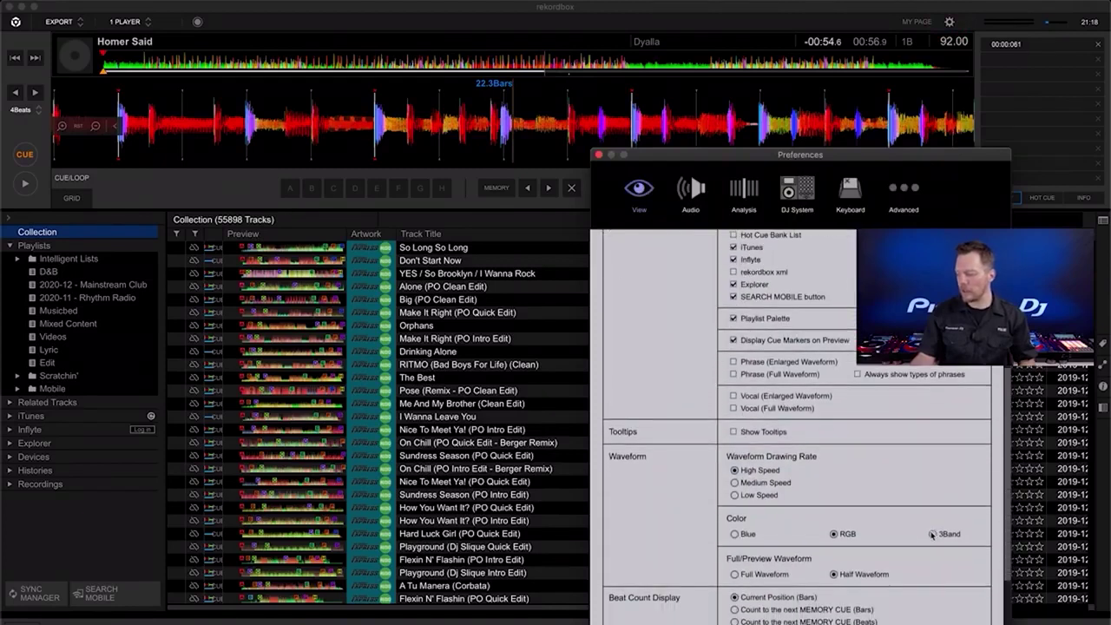
left_click(932, 534)
left_click(598, 154)
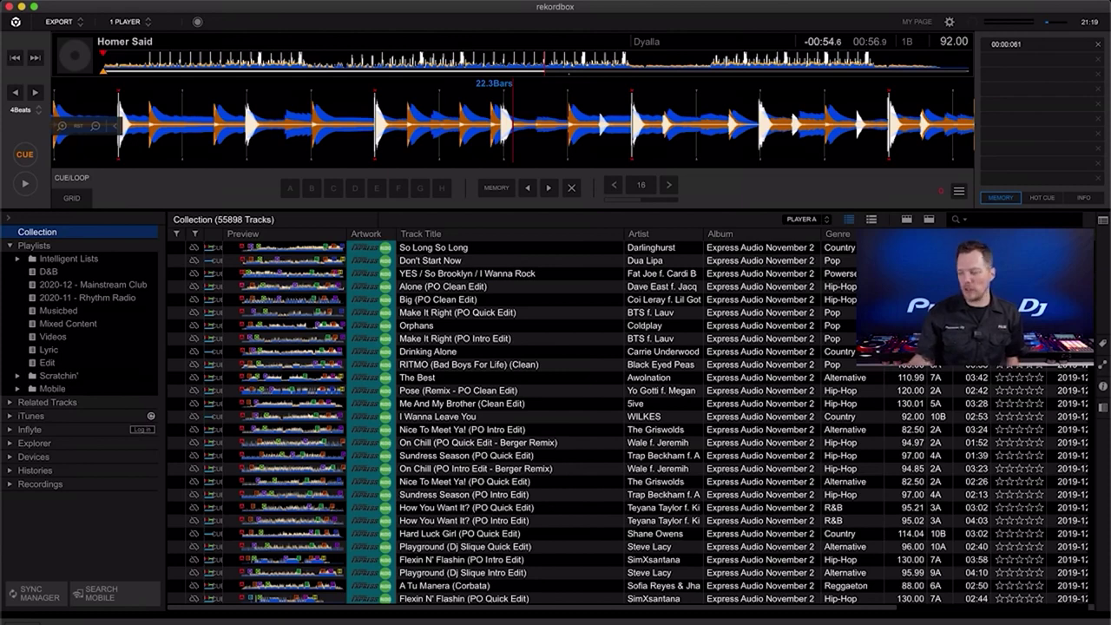
Step: Compare the 2 Player, Simple Player and Full Browser layouts, ending on the 1 Player layout
left_click(144, 22)
left_click(137, 48)
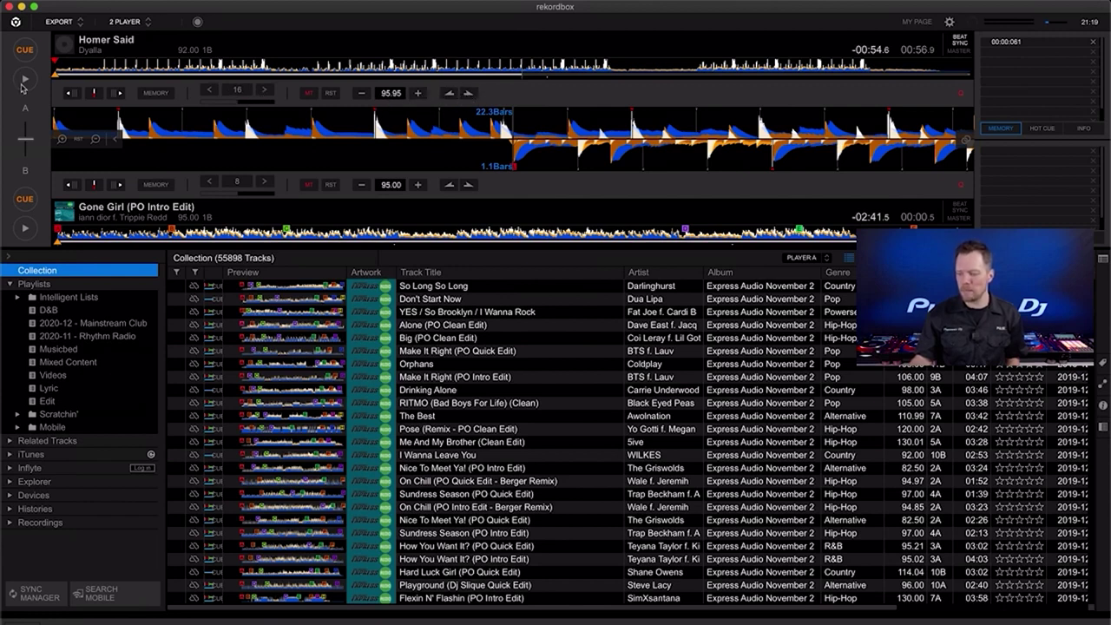
left_click(142, 26)
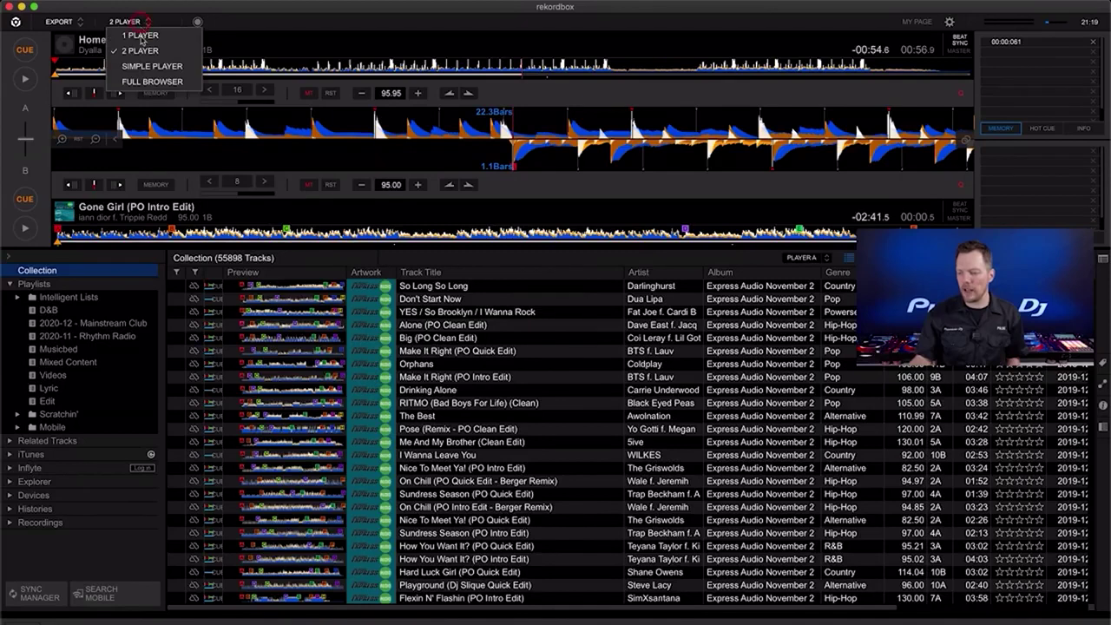
left_click(142, 66)
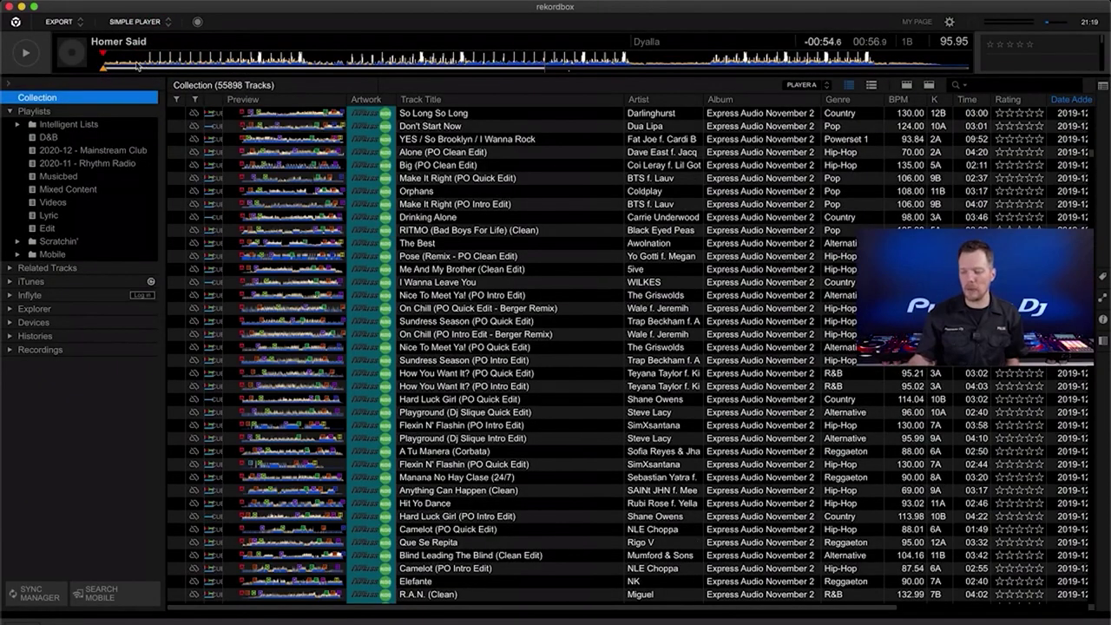
left_click(145, 24)
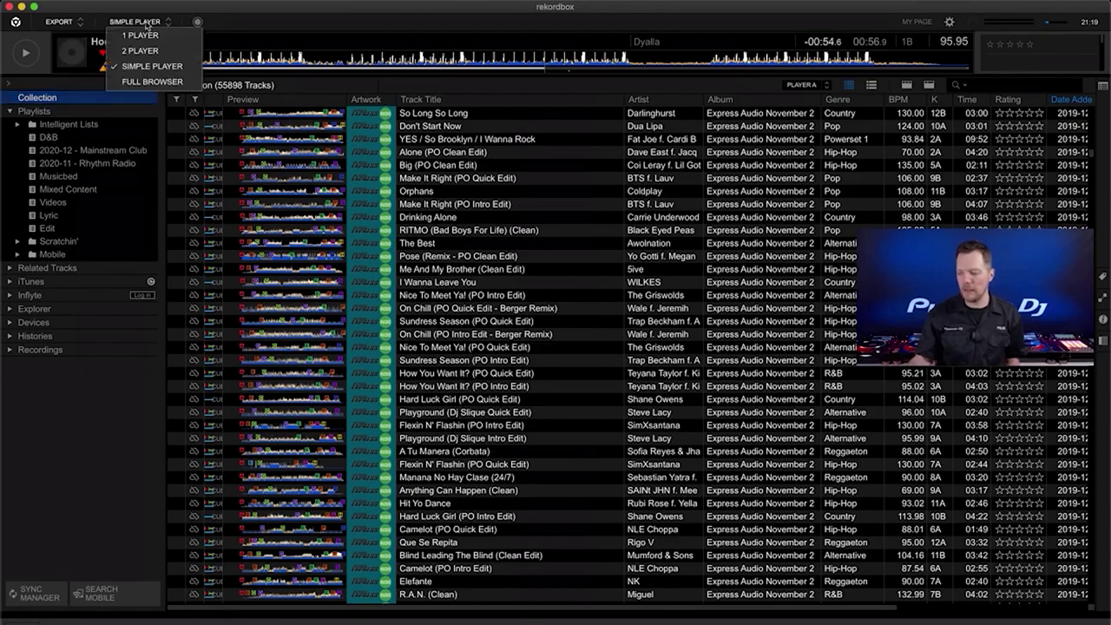
left_click(152, 81)
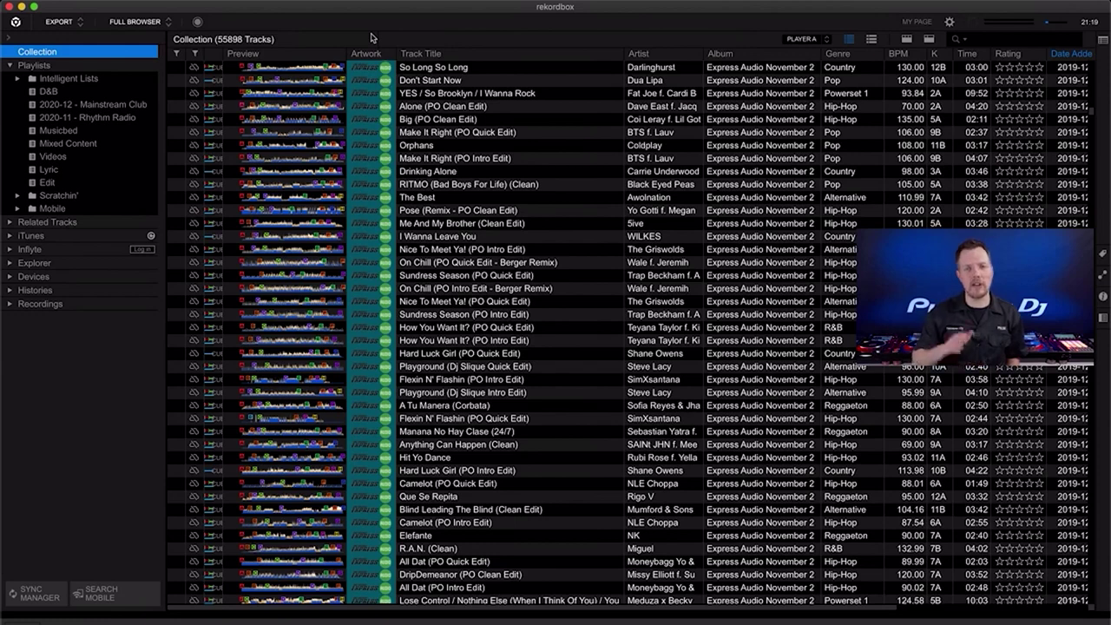
left_click(160, 22)
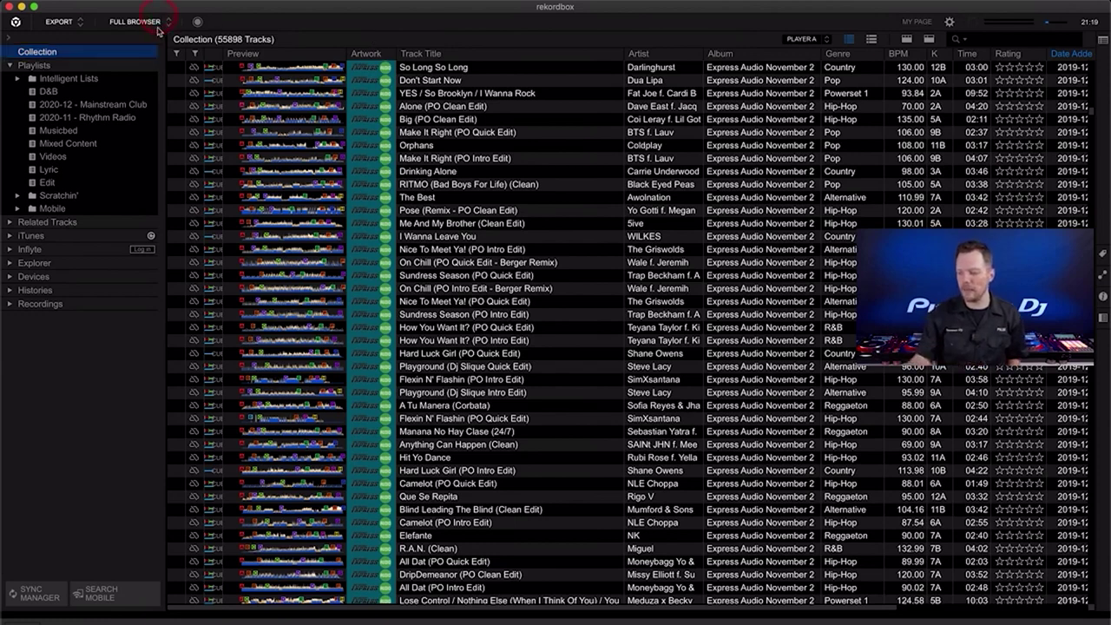
left_click(139, 57)
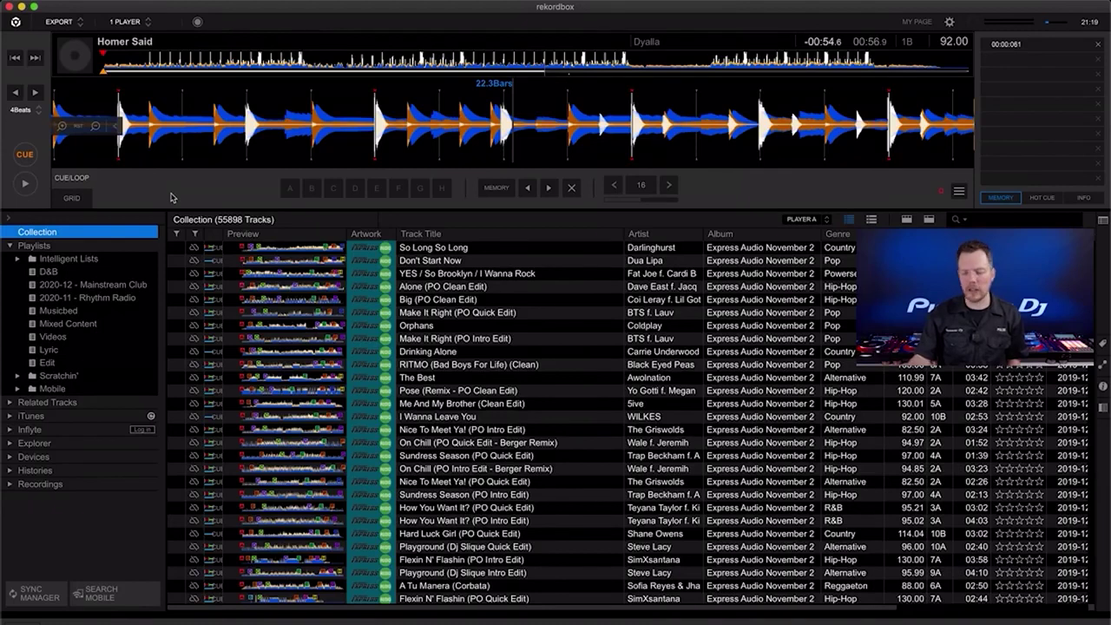
Step: In Grid Edit, set the first beat of the bar at the very start of the Homer Said waveform
left_click(69, 198)
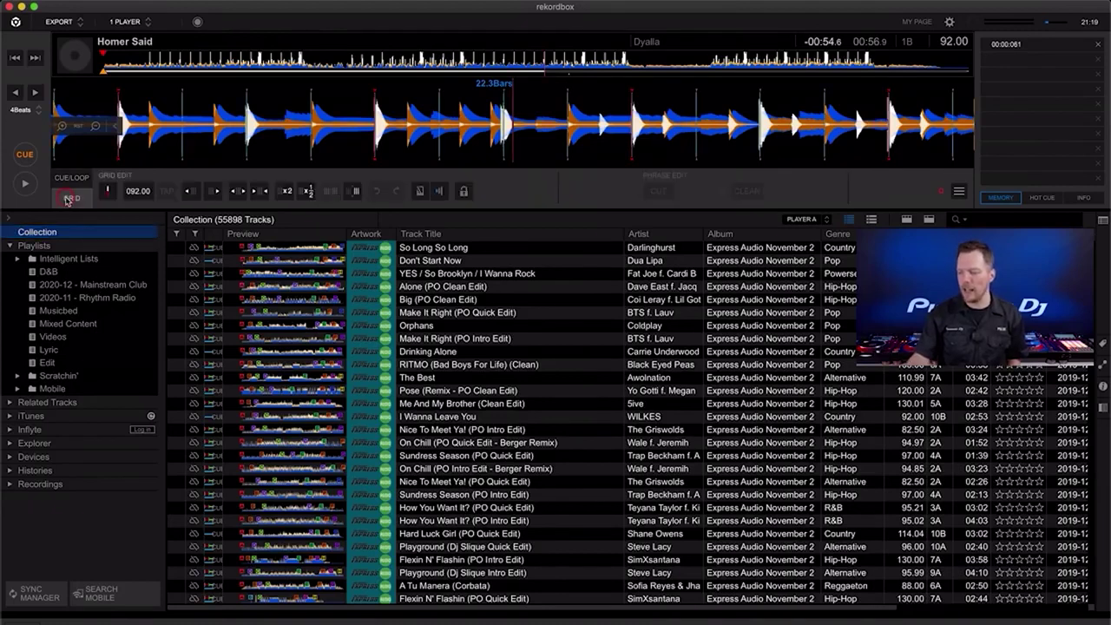
left_click_drag(135, 65, 111, 67)
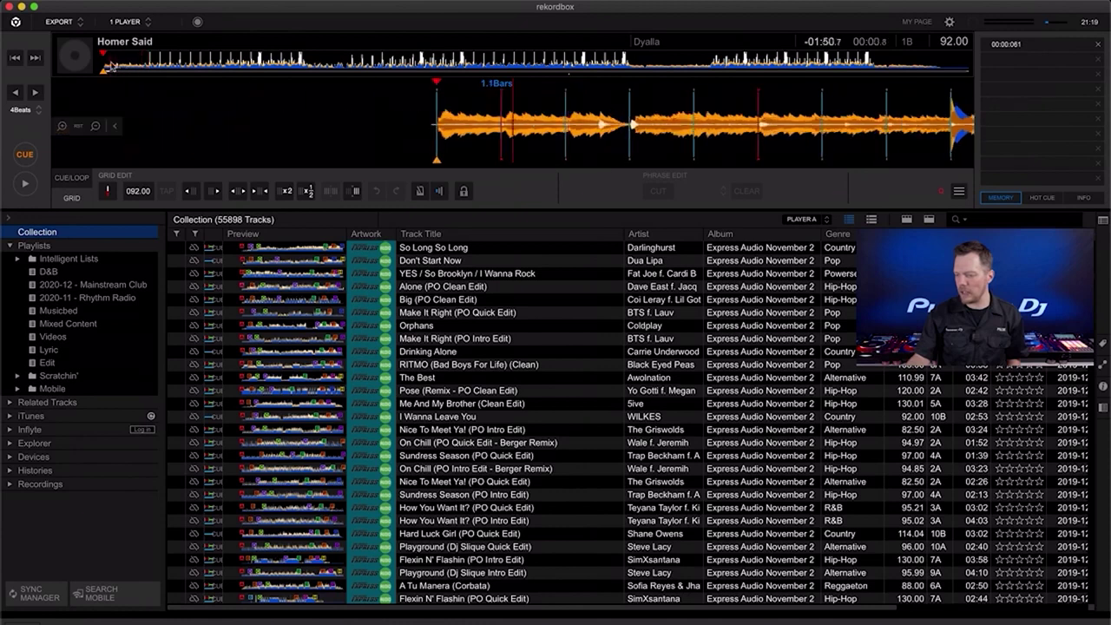
left_click_drag(478, 129, 554, 136)
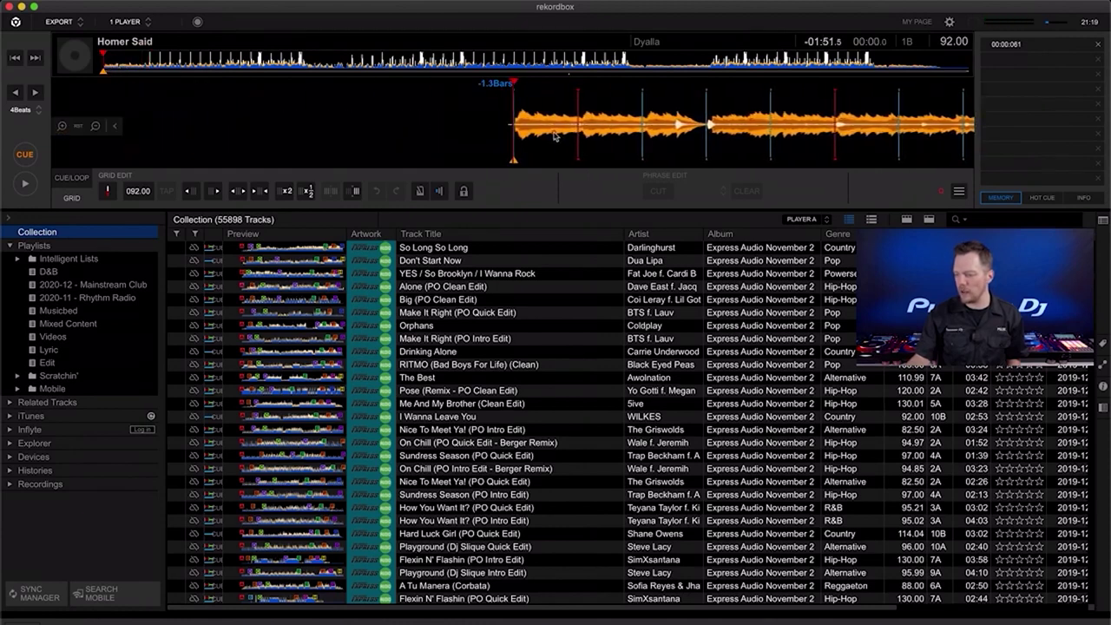
left_click(62, 127)
left_click(62, 129)
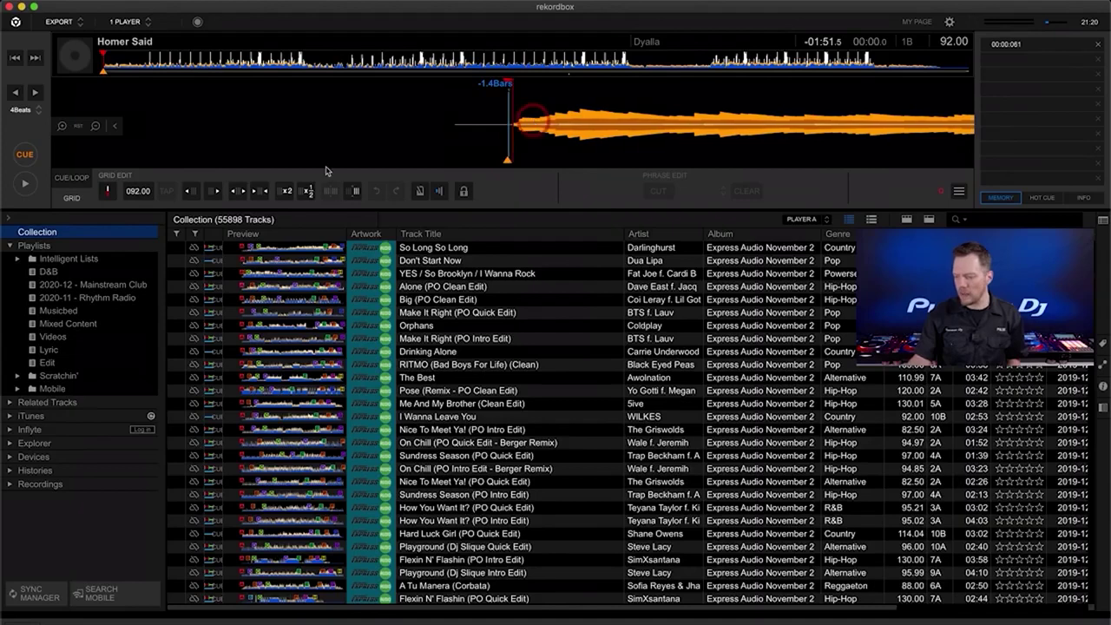
left_click(107, 193)
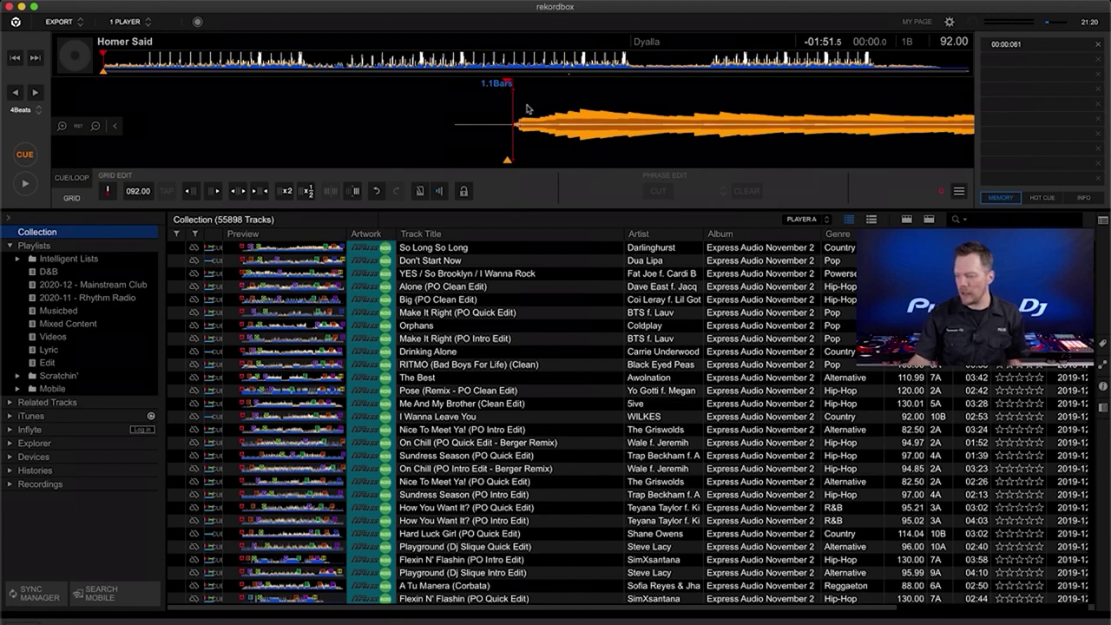
Step: Check the beat grid's alignment with the beats at about 00:31 and at the beat entry near 01:18
left_click(98, 126)
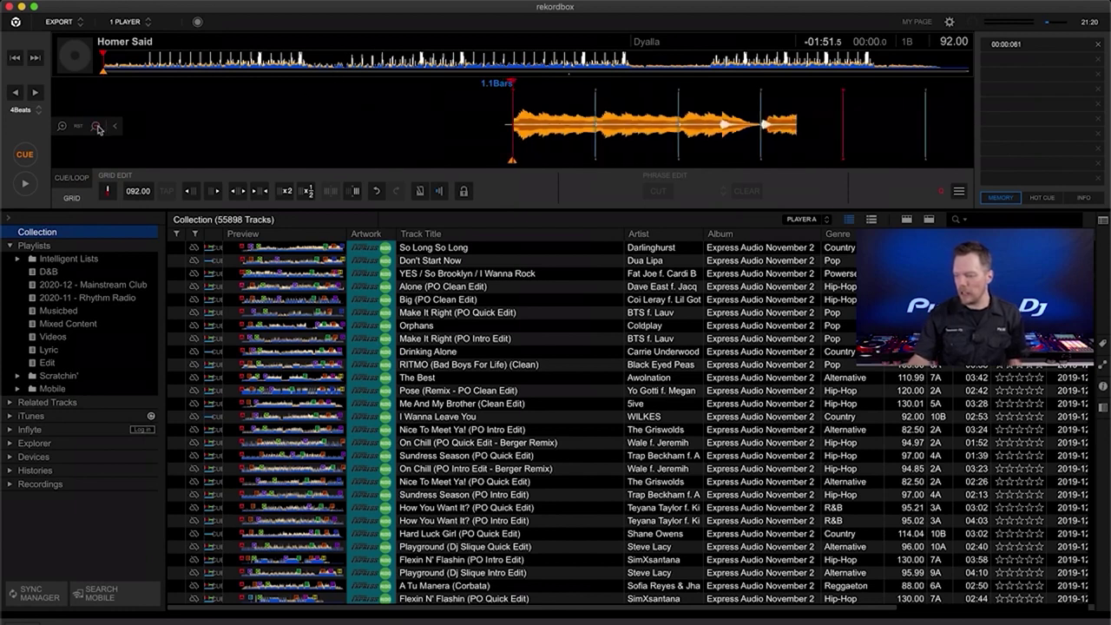
left_click(348, 63)
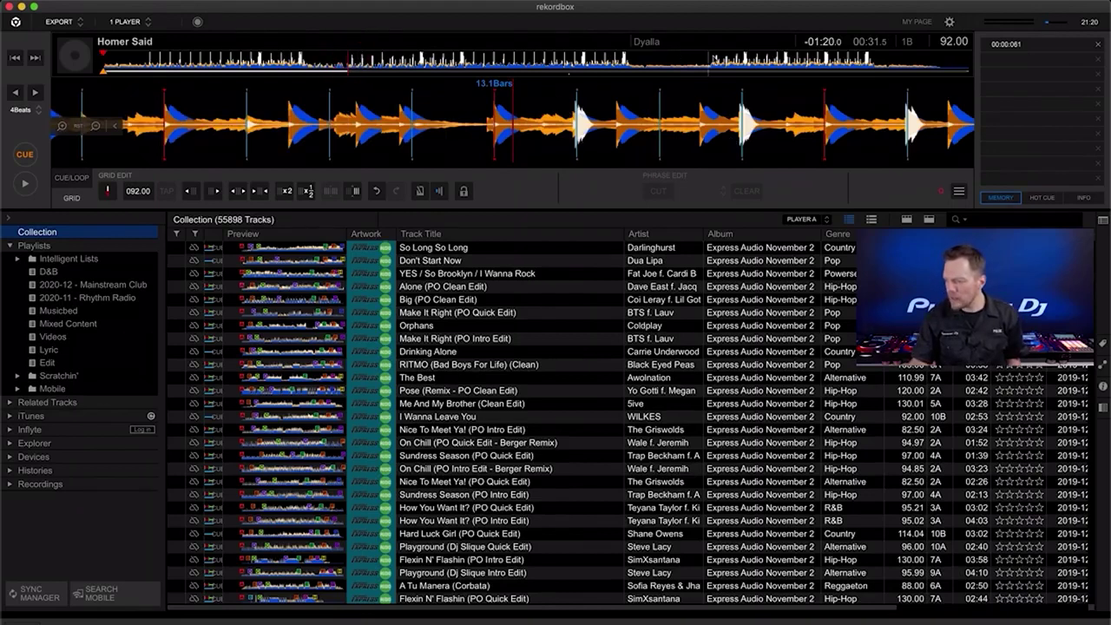
left_click(713, 61)
left_click_drag(479, 125, 518, 129)
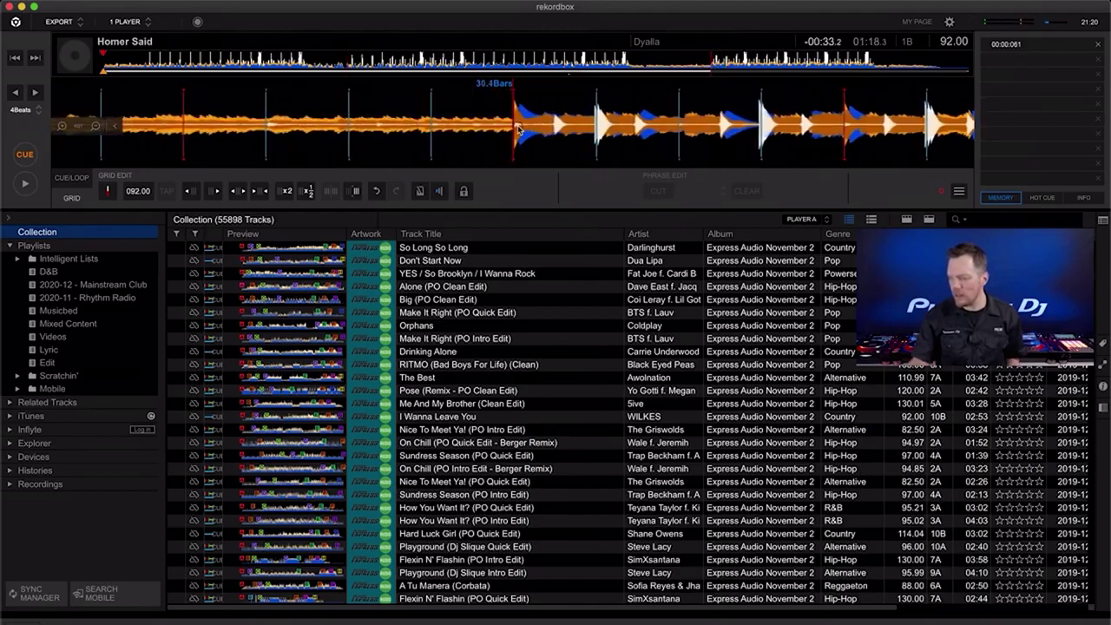
left_click(62, 128)
left_click(63, 128)
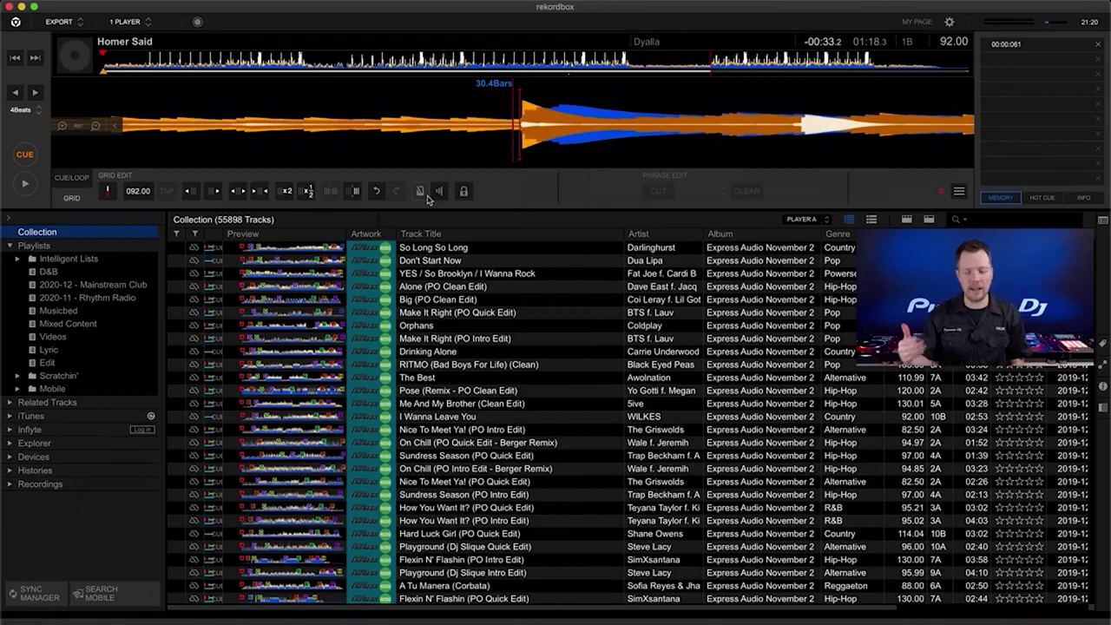
Step: Store hot cue F on the bar's first beat at about 01:18.3 and recall it
left_click(77, 178)
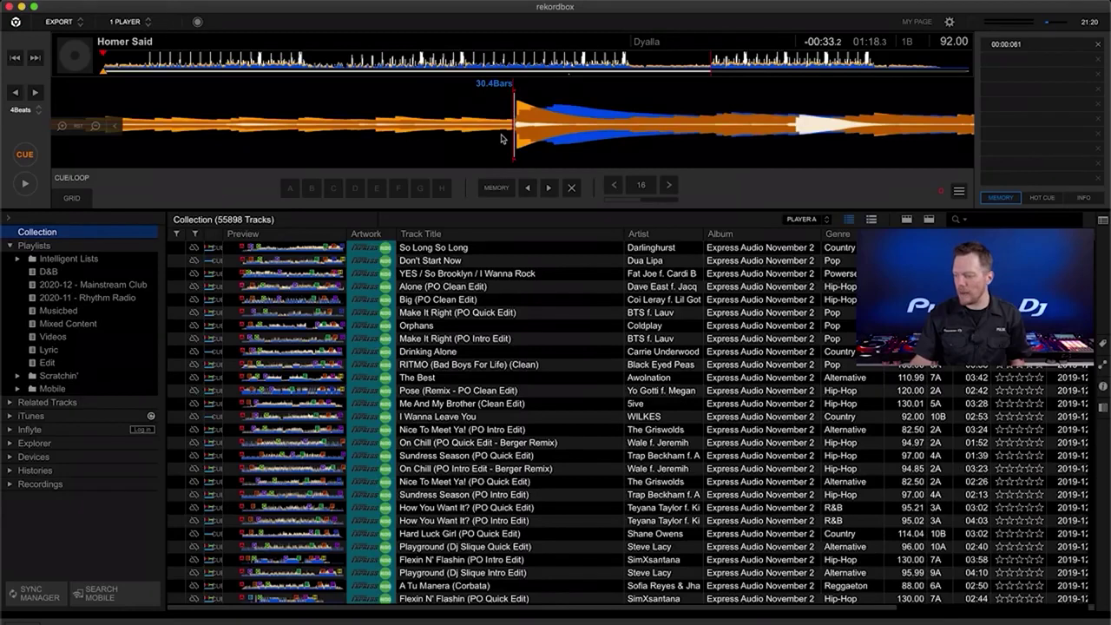
left_click(398, 189)
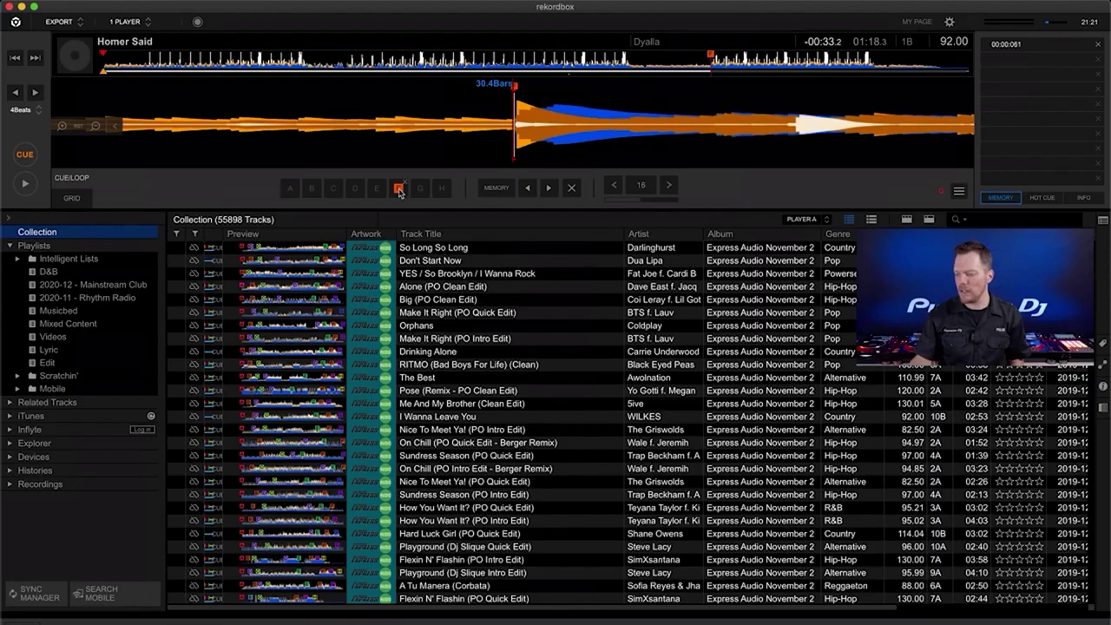
left_click(398, 188)
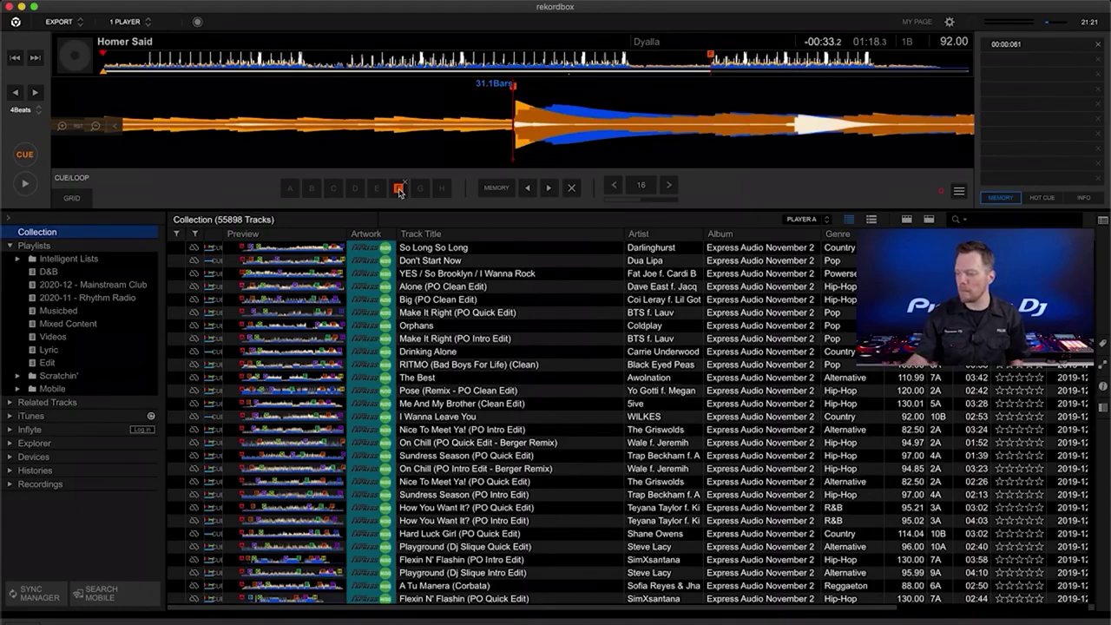
Step: Set an 8-beat loop on the bar's first beat at about 01:39.1 and store it as hot cue H
left_click(871, 63)
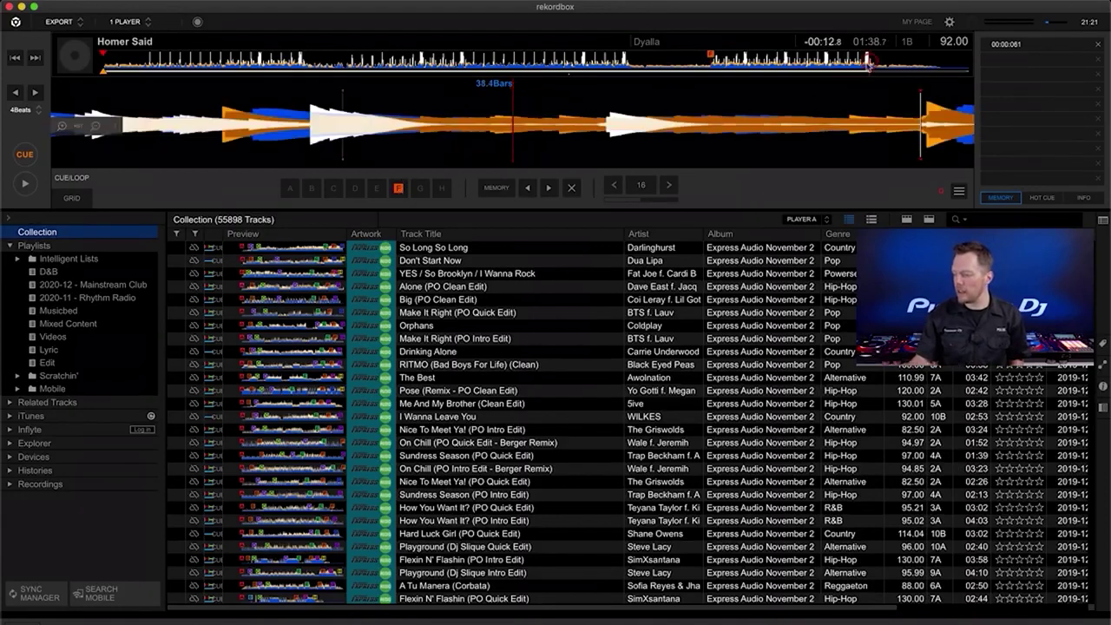
left_click(95, 127)
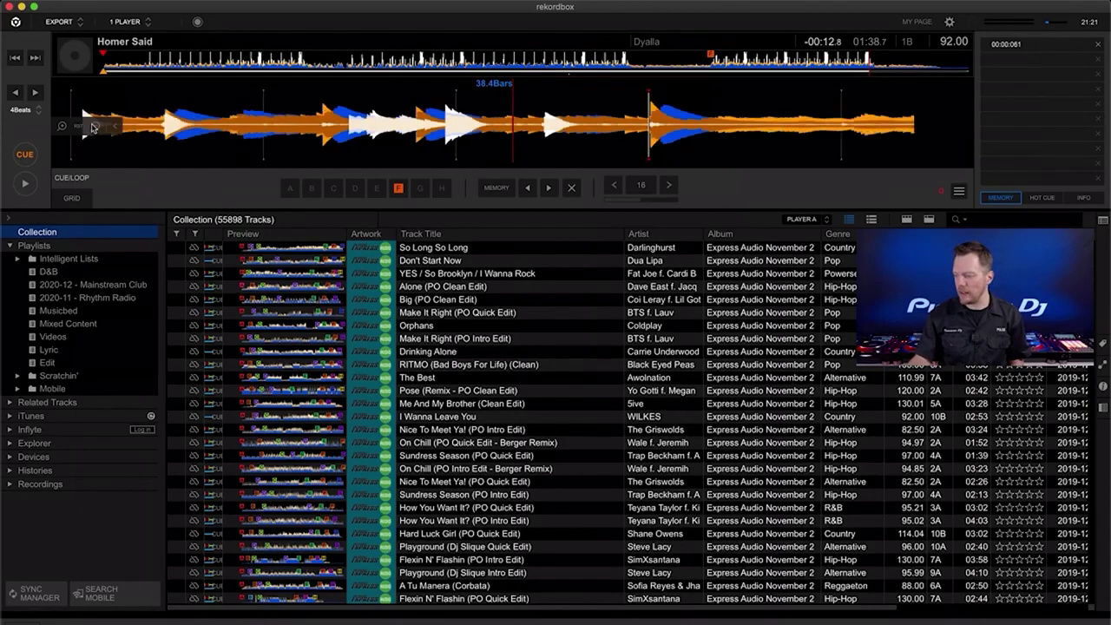
left_click(95, 127)
left_click_drag(516, 128, 437, 131)
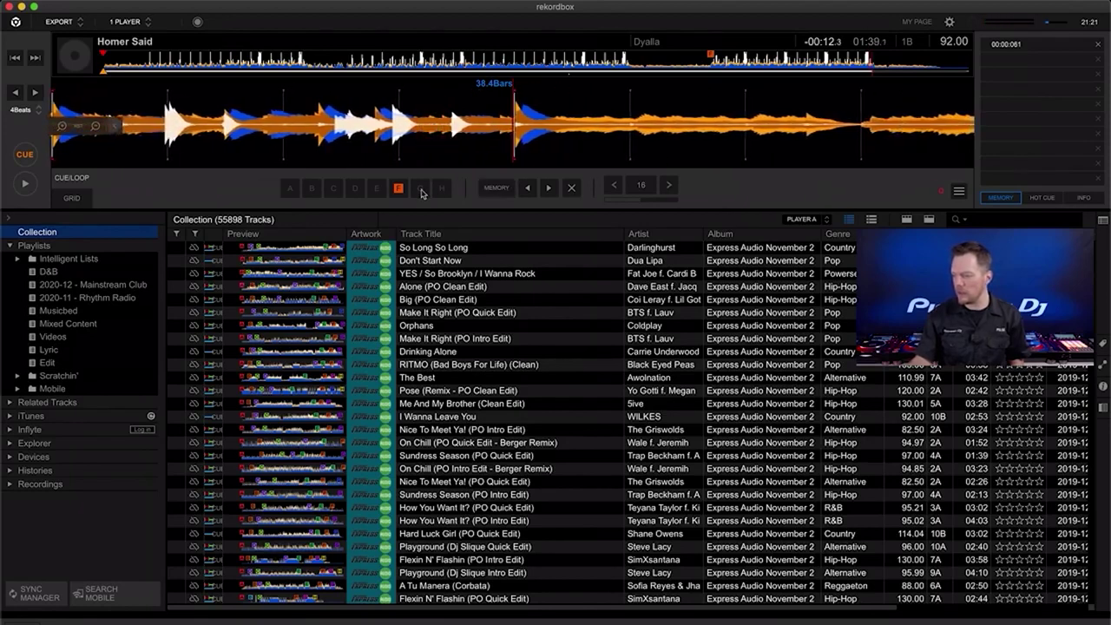
left_click(642, 187)
left_click(615, 187)
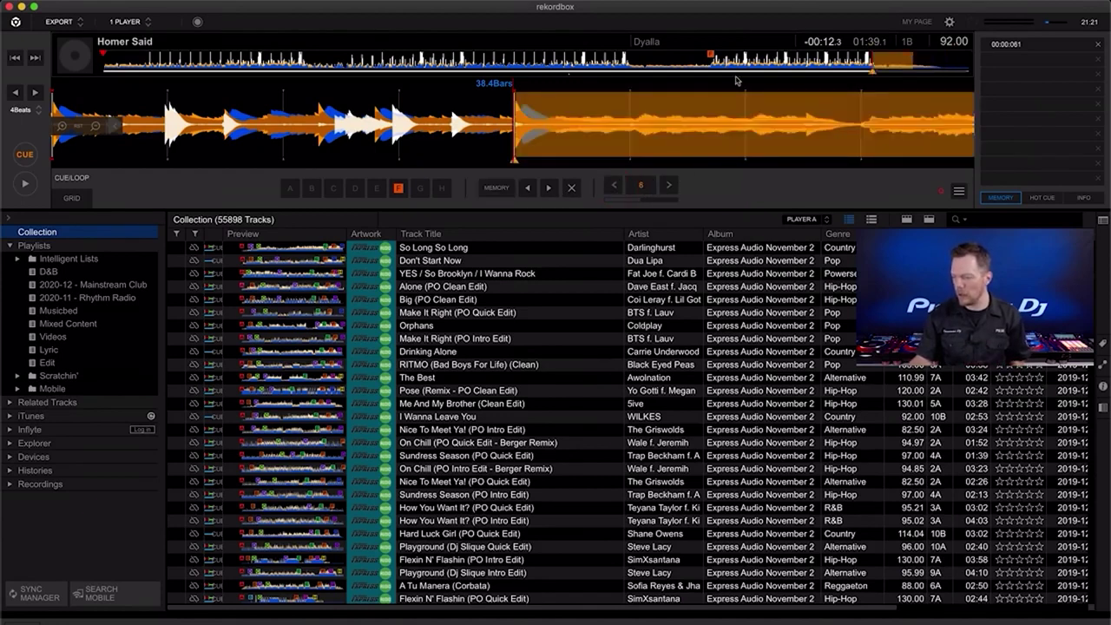
left_click(440, 189)
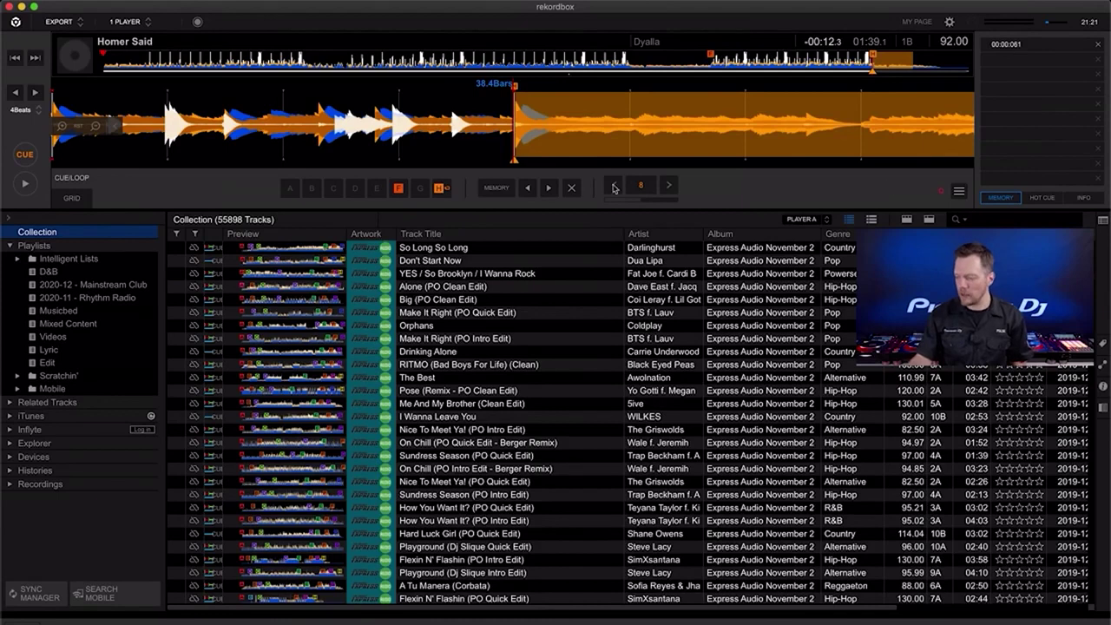
Step: Save the loop at 01:39 as a memory point and turn that point into an active loop
left_click(501, 190)
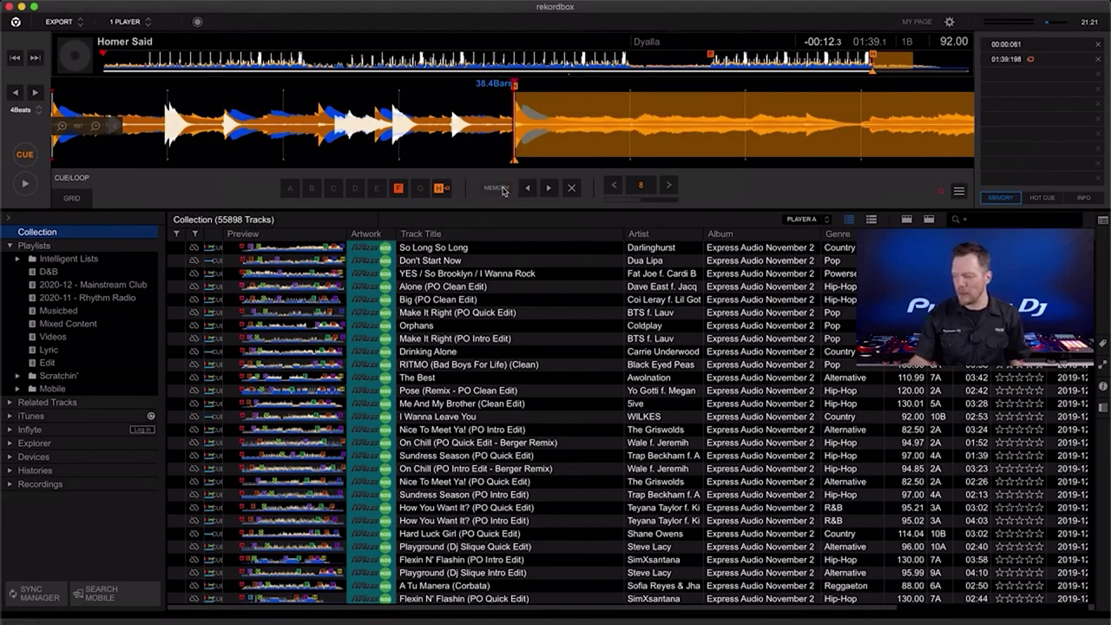
left_click(1031, 60)
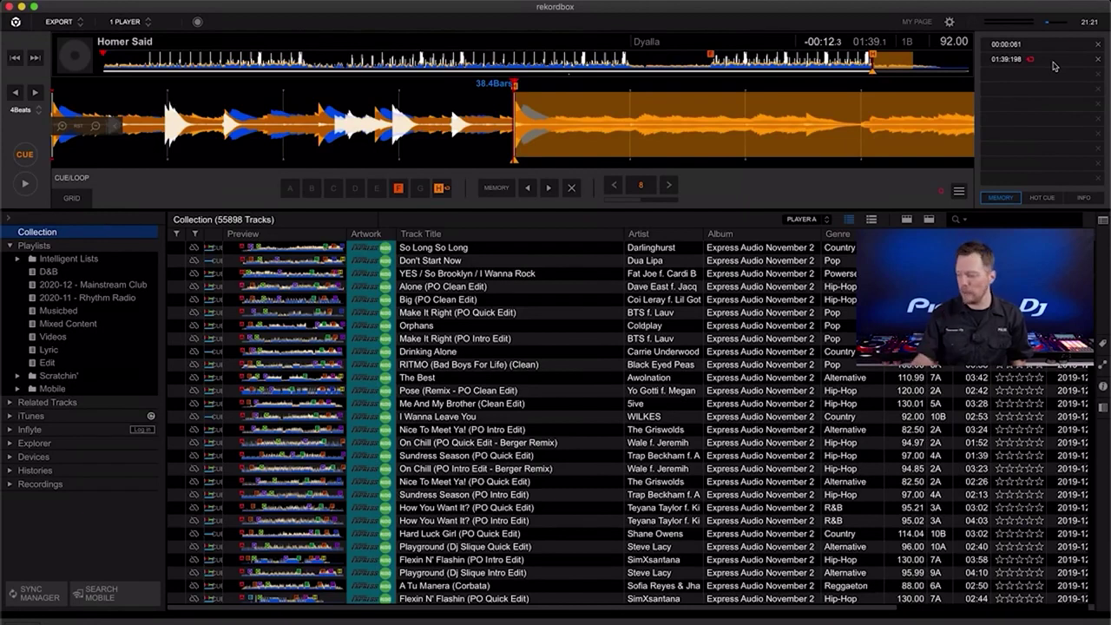
Step: Check the Active Loop Playback setting, and play from about 01:38.3 into the outro to test the active loop
left_click(657, 186)
left_click_drag(564, 138, 743, 141)
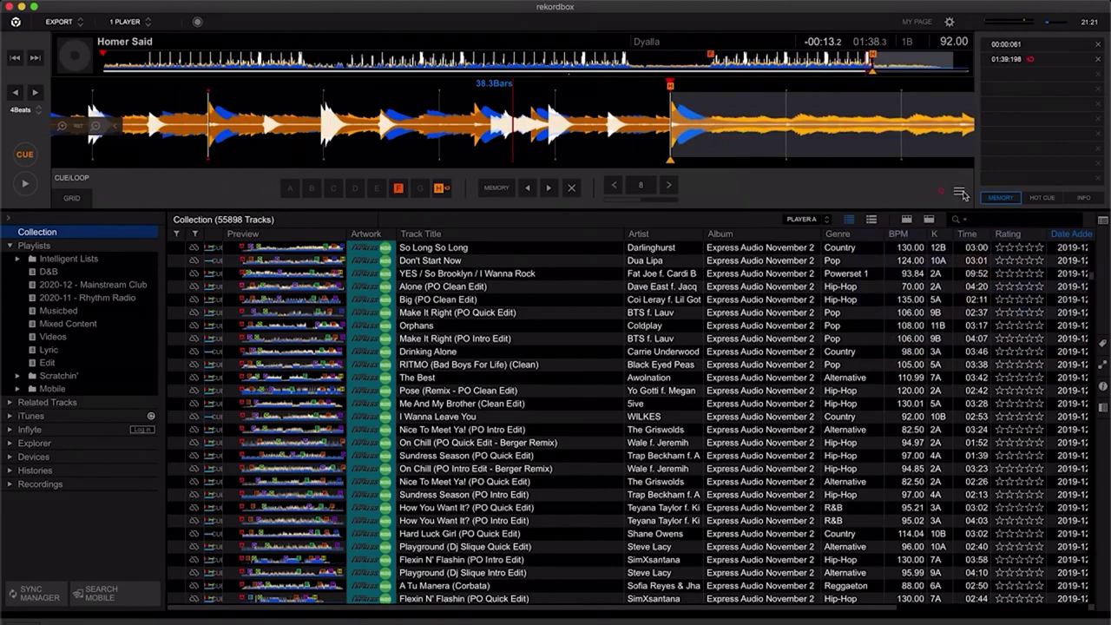
left_click(960, 192)
mouse_move(887, 325)
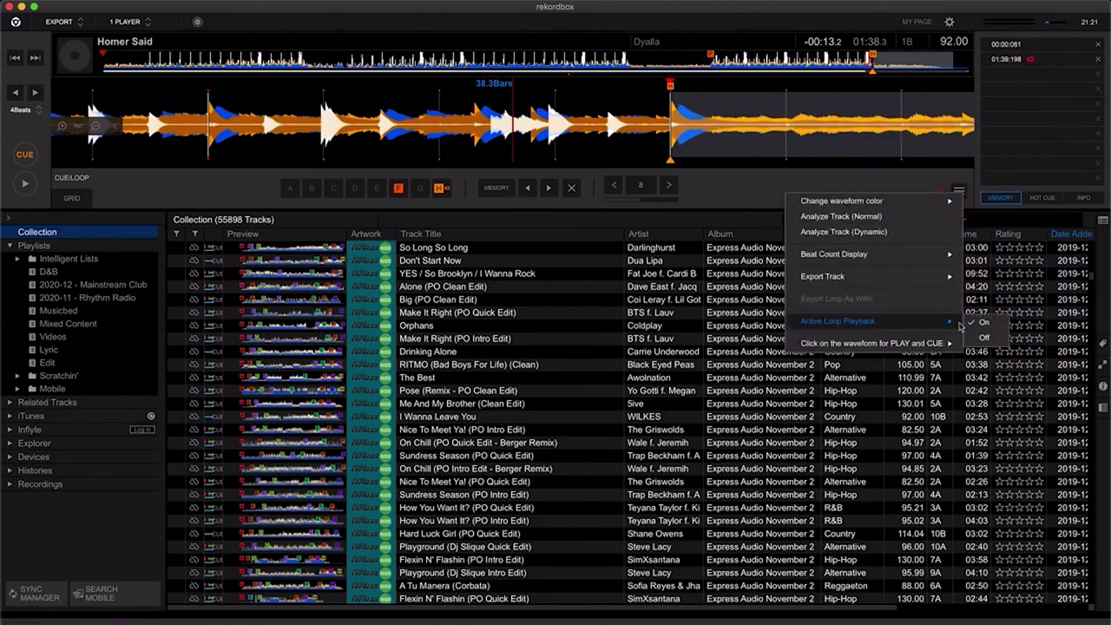
left_click(469, 189)
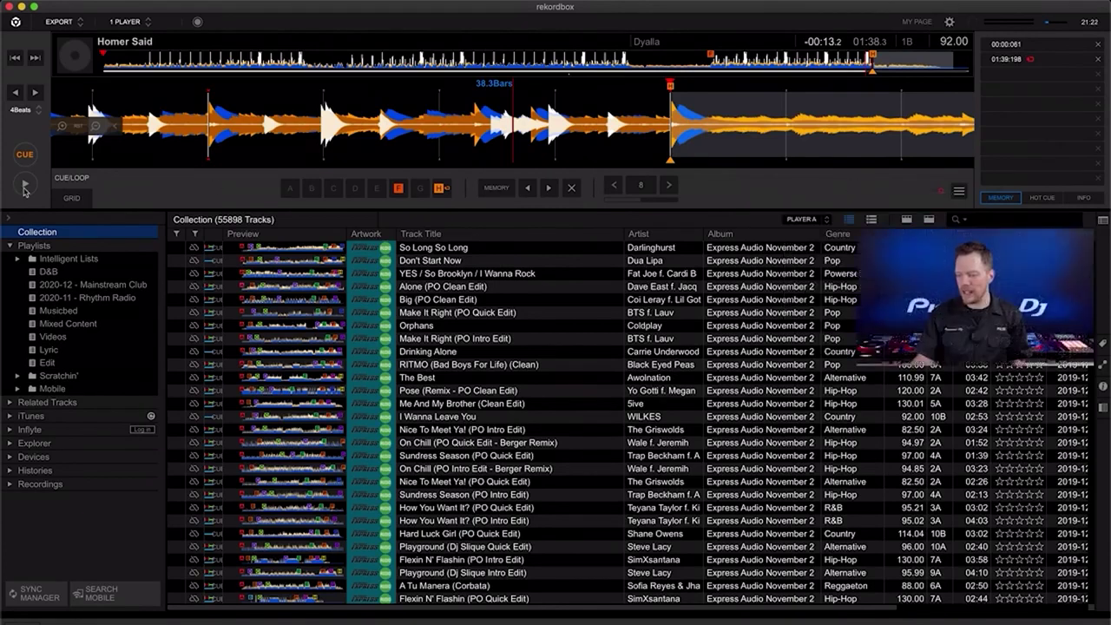
left_click(24, 187)
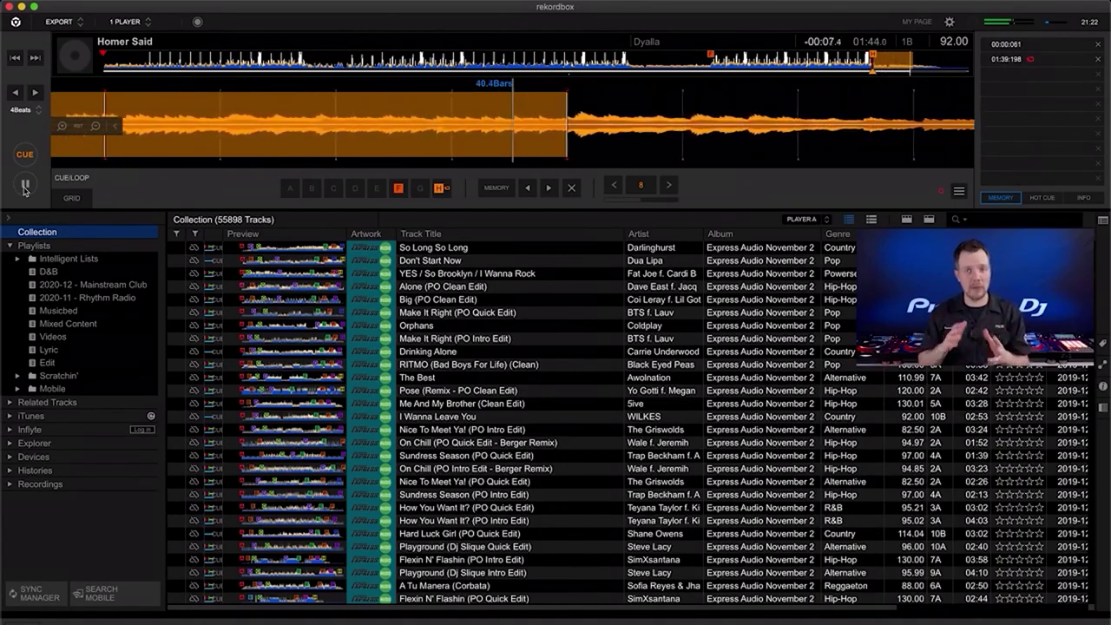
left_click(25, 187)
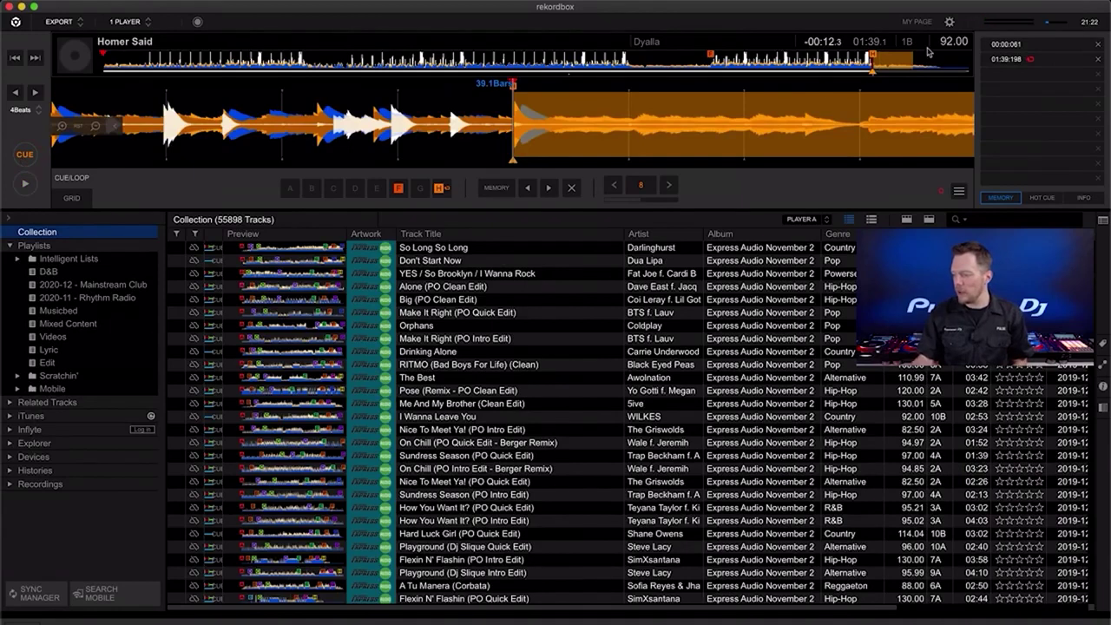
Step: Store hot cue B where the beat comes in at about 00:05.2
left_click(147, 62)
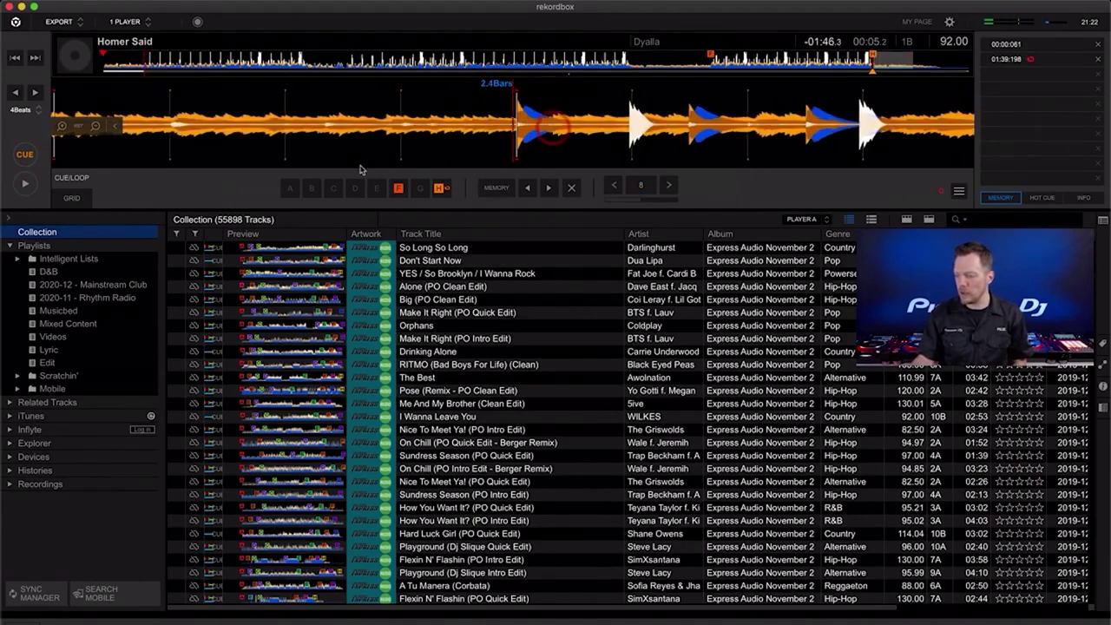
left_click(313, 188)
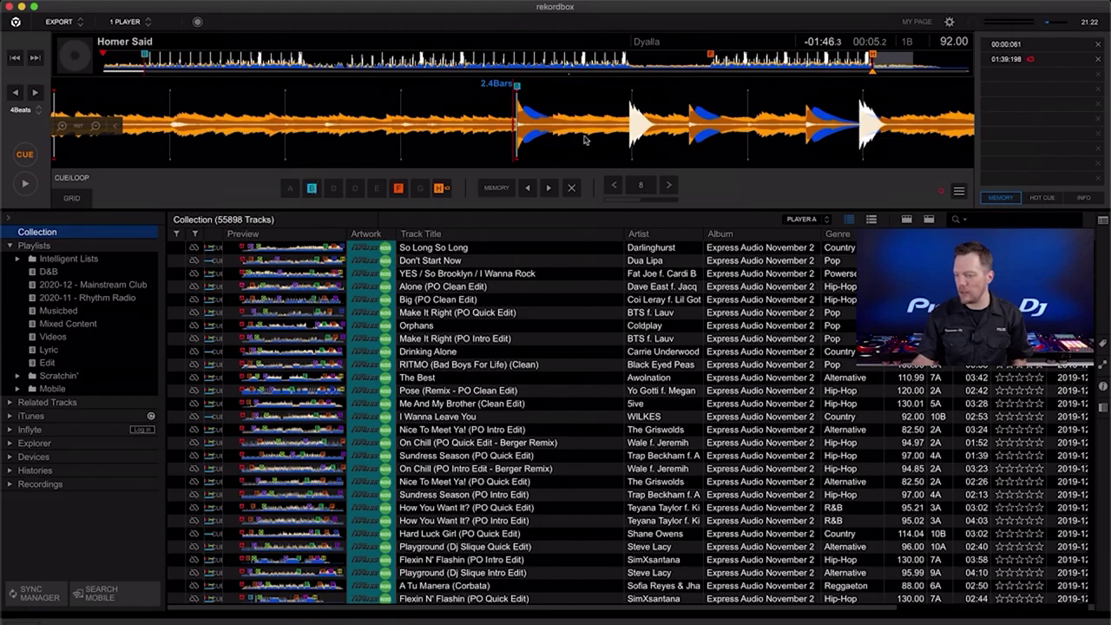
left_click_drag(587, 139, 590, 138)
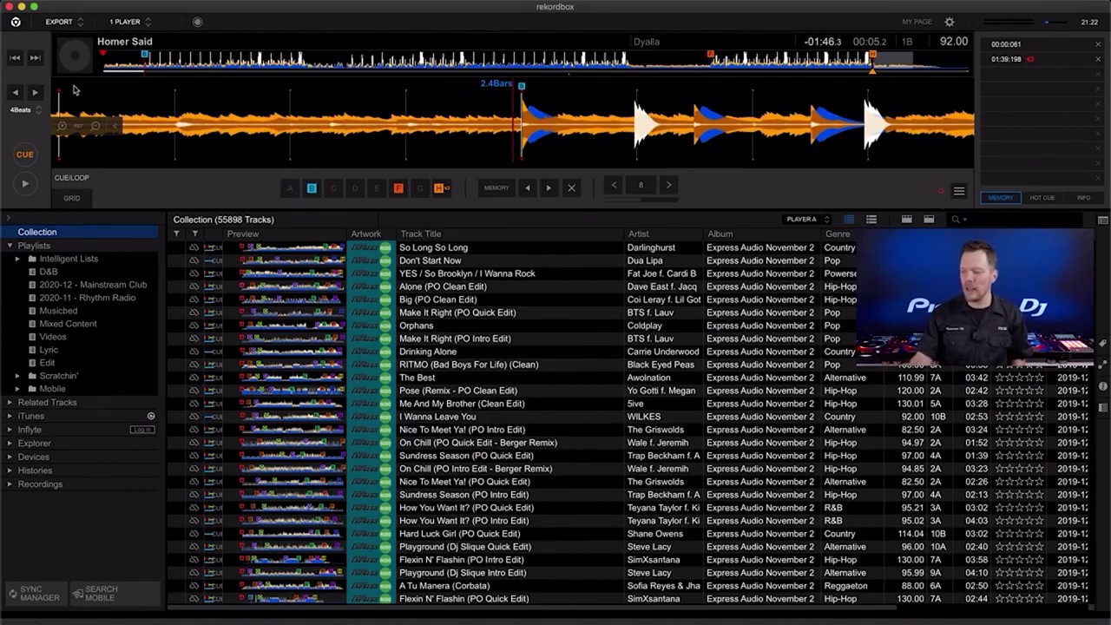
Step: Store hot cue A at the very start of the track, at about 00:00.1
left_click(105, 69)
left_click_drag(555, 123, 694, 128)
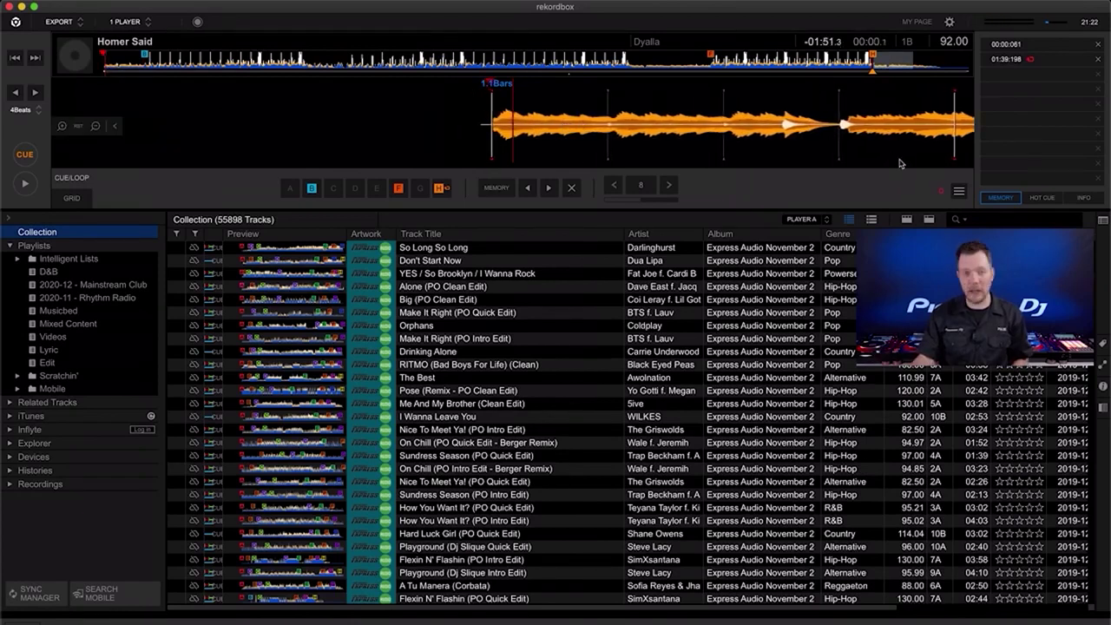
left_click(290, 189)
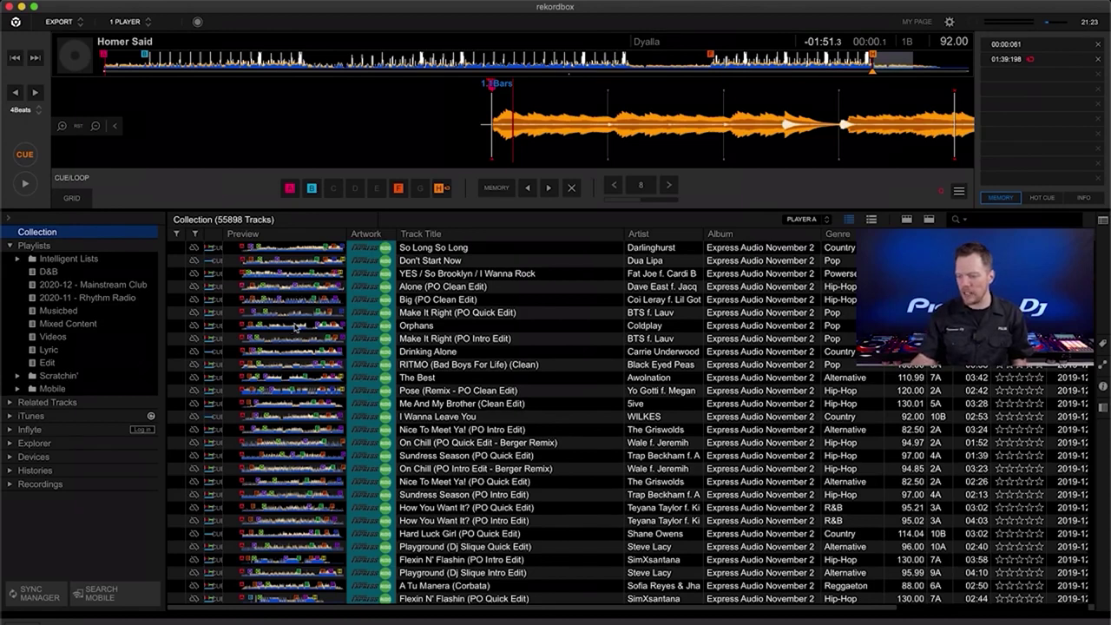
Step: Sample the preview waveforms of the tracks from Orphans down to RITMO (Bad Boys For Life) (Clean), leaving the last one selected
left_click(293, 328)
left_click(293, 338)
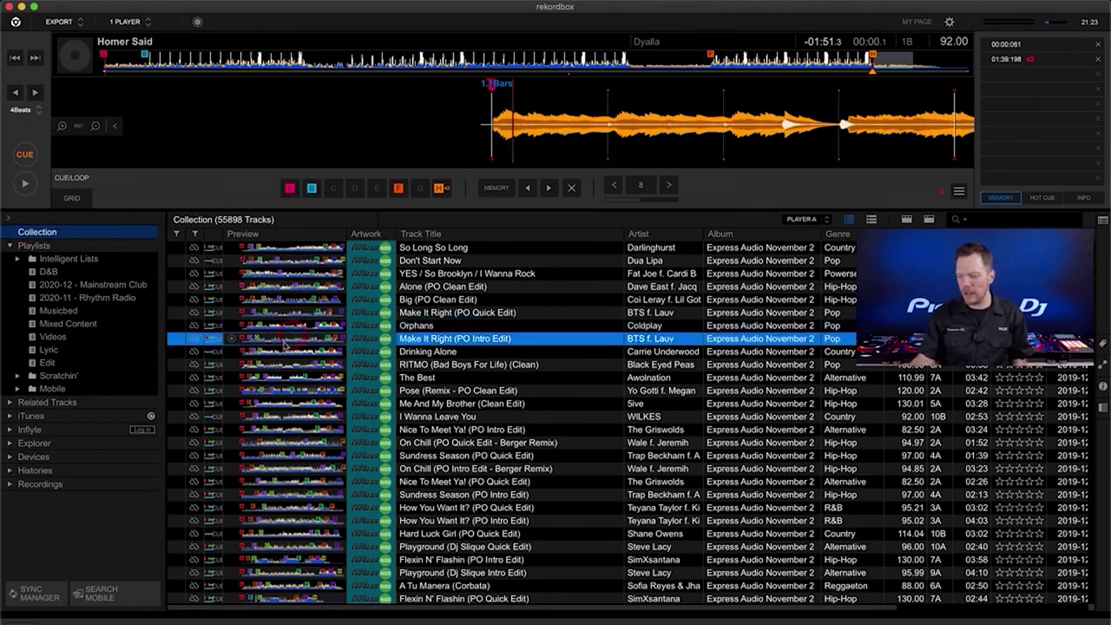
left_click(277, 353)
left_click(281, 365)
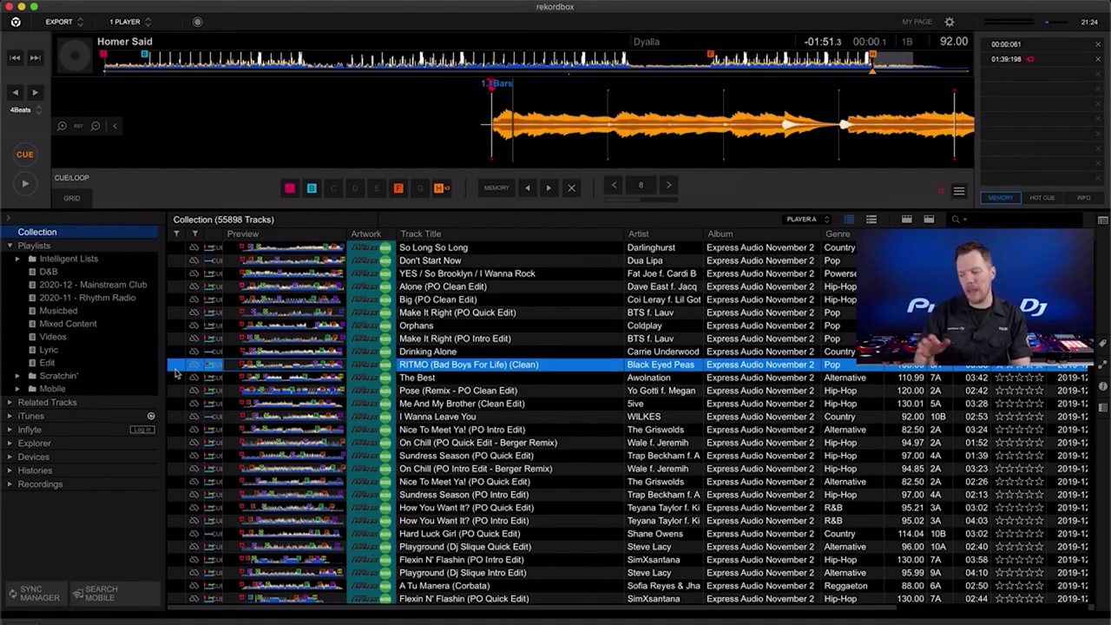
Step: Show the Comments column in the collection's track list
right_click(439, 238)
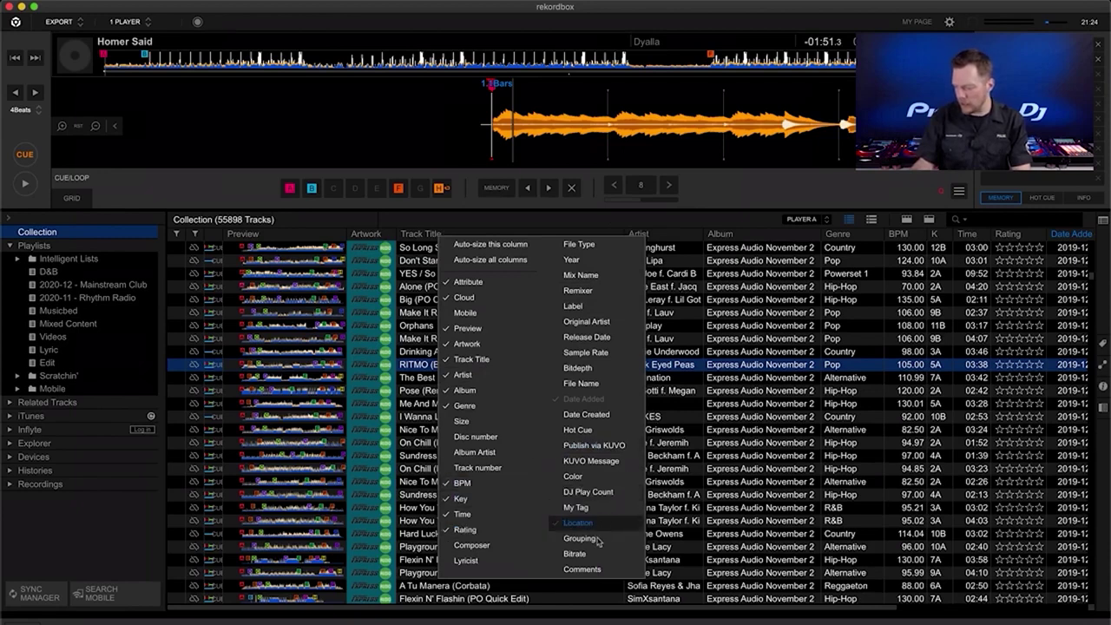
left_click(589, 569)
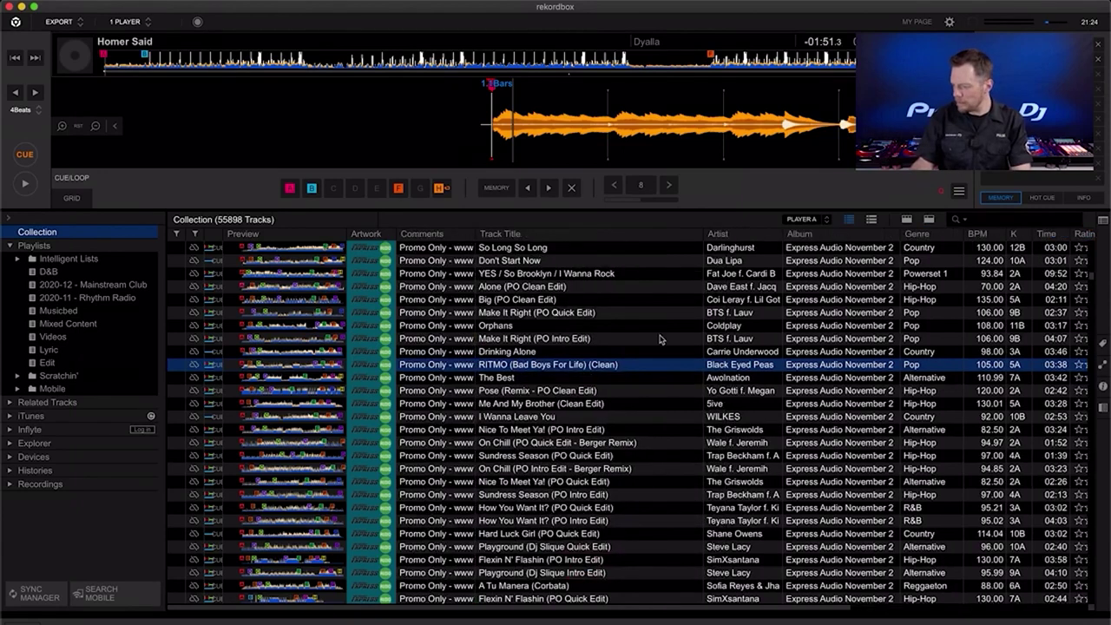
Step: Sort the collection by Location and by Date Added, and hide the Location column
scroll(668, 332, "right", 6)
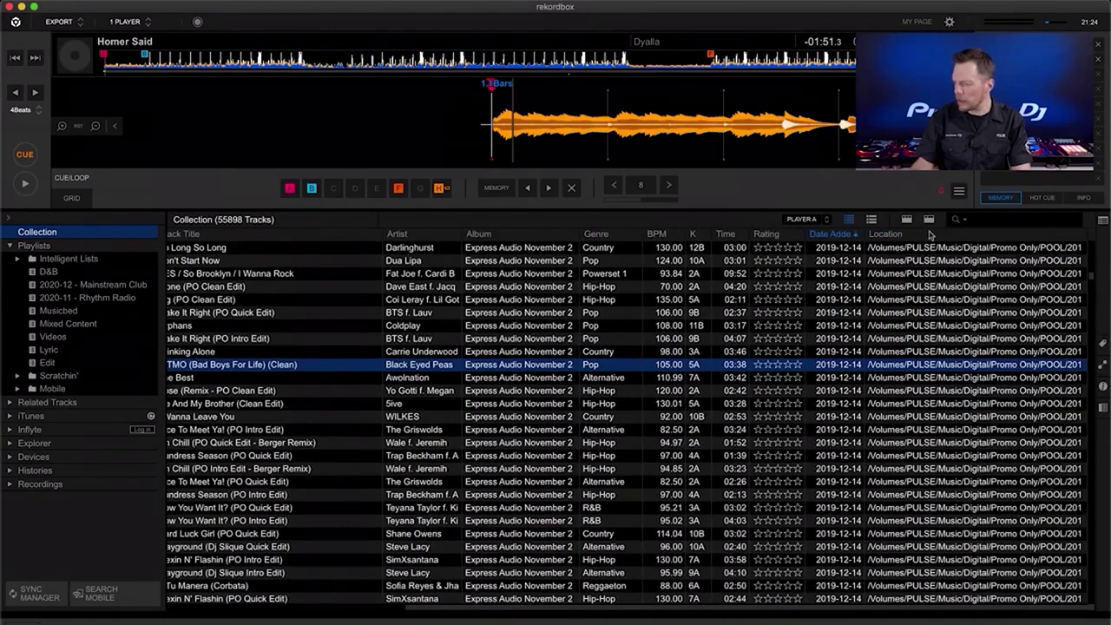
left_click(894, 235)
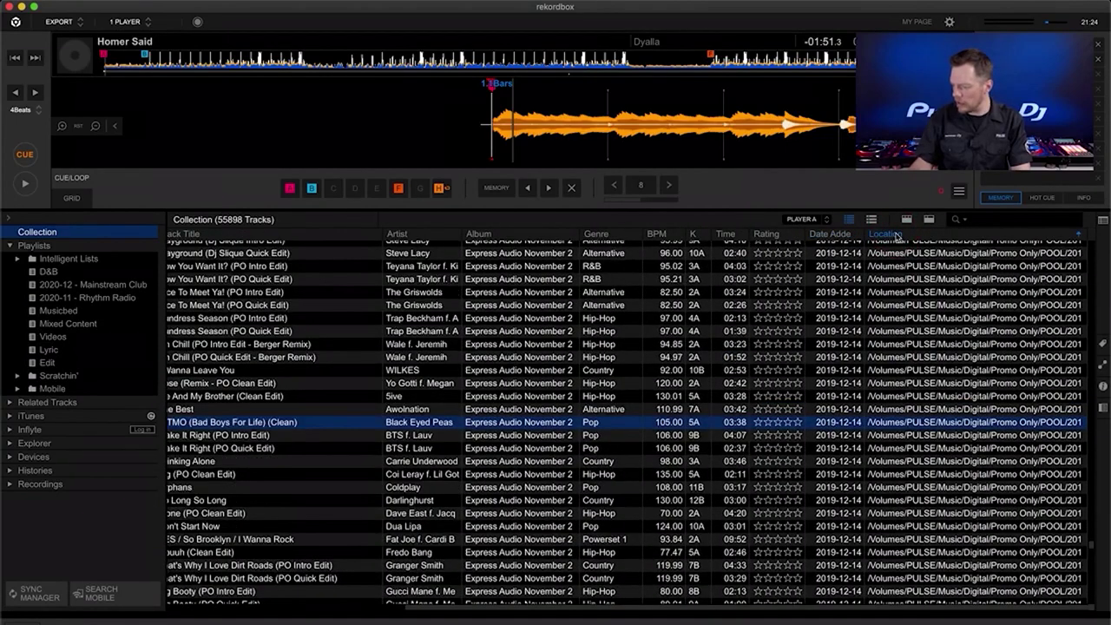
left_click(838, 234)
right_click(838, 234)
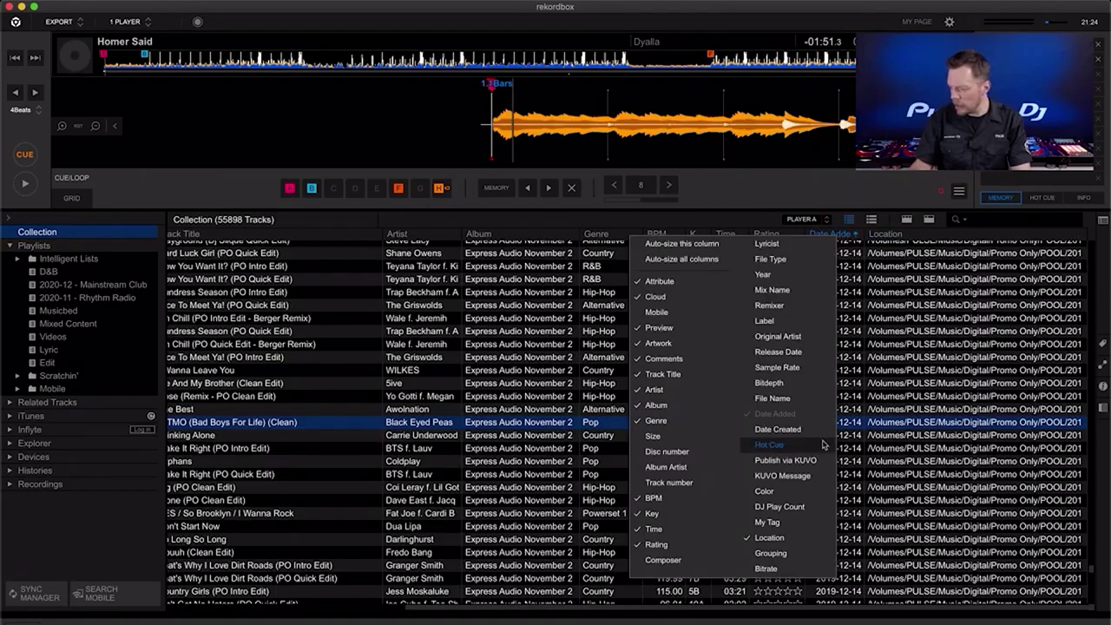
left_click(767, 537)
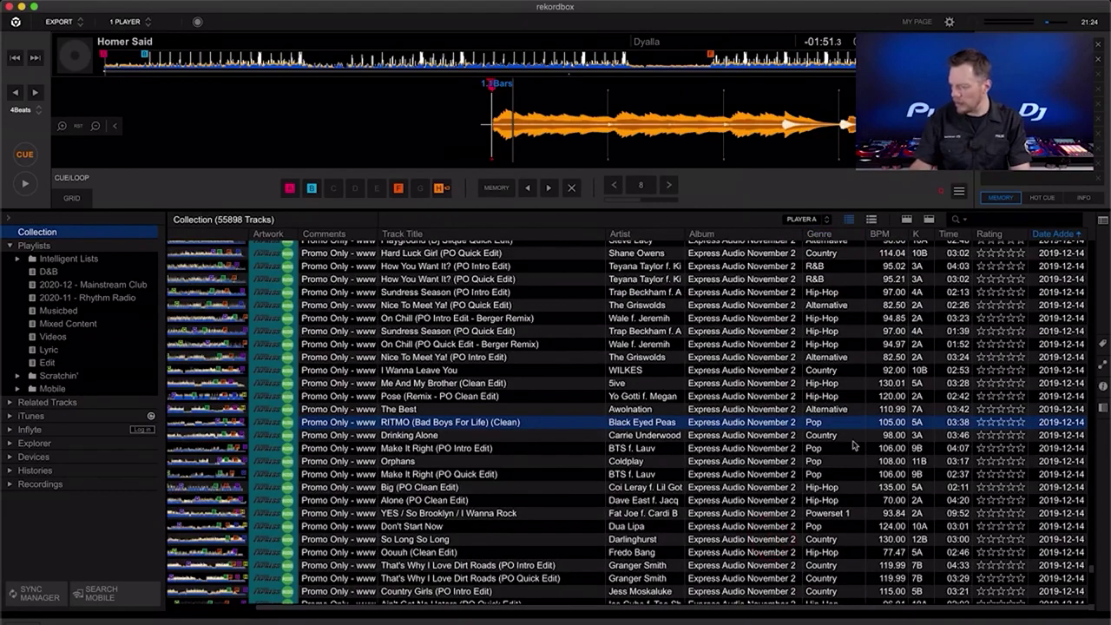
Step: Sort the collection by Comments and move the Comments column between Rating and Date Added
scroll(668, 334, "left", 5)
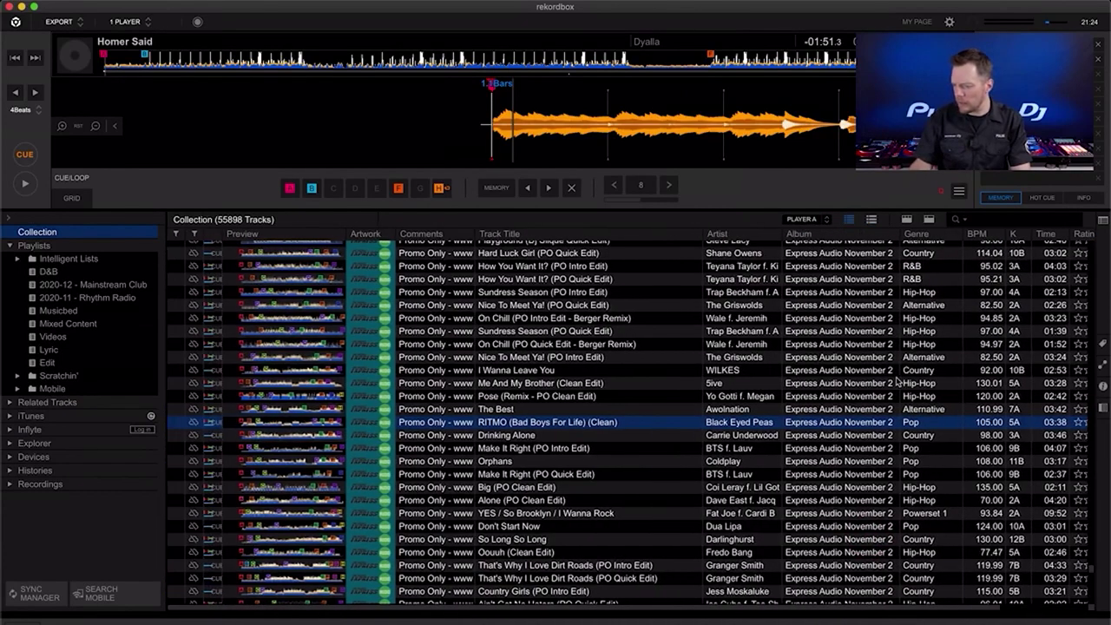
left_click(413, 233)
left_click_drag(413, 233, 1078, 233)
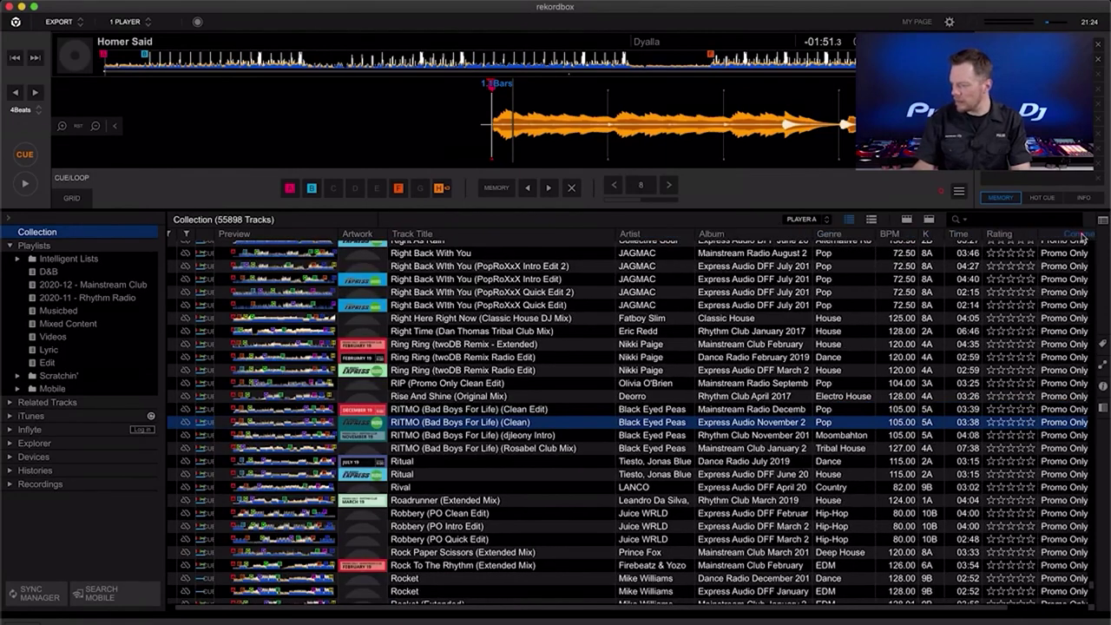
scroll(913, 293, "right", 5)
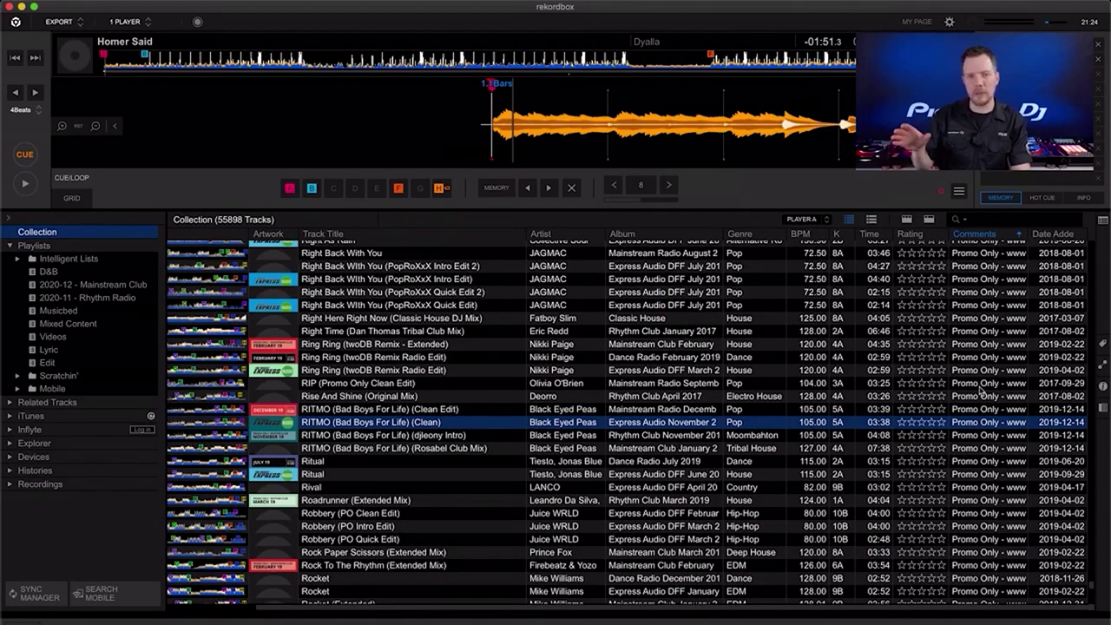
Step: Review the track information for RITMO (Bad Boys For Life) (Clean) and set its rating to four stars
left_click(1102, 387)
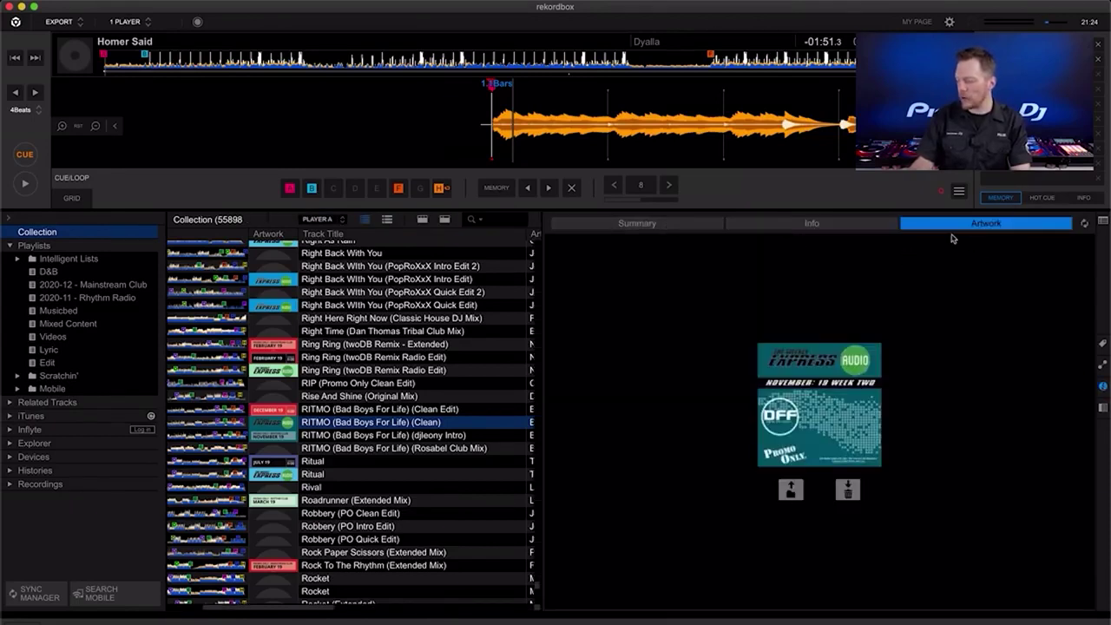
left_click(670, 224)
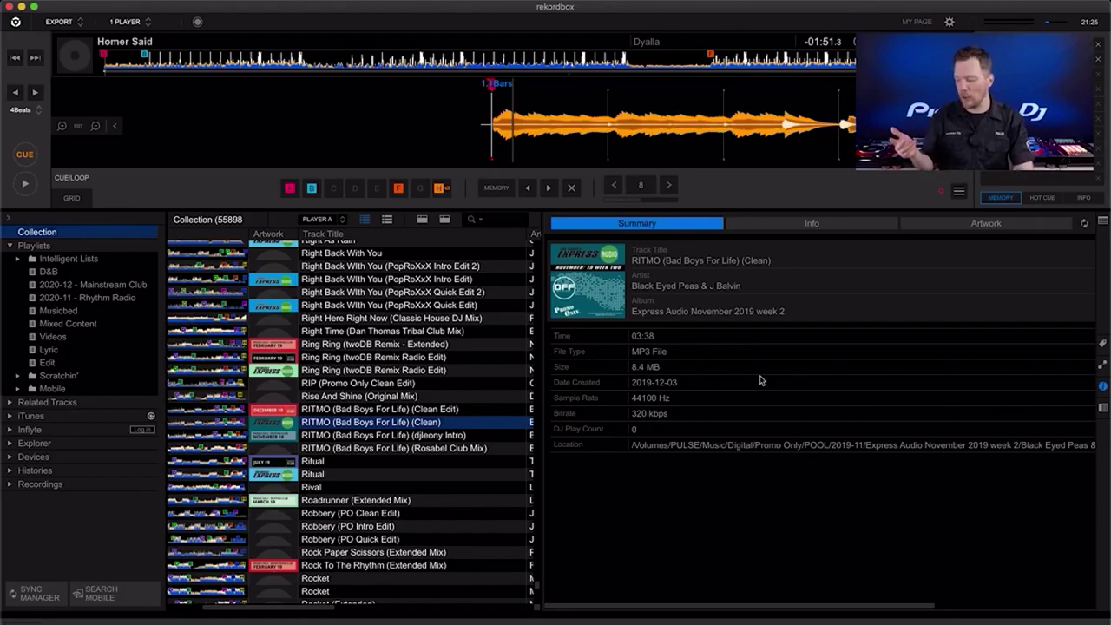
left_click(788, 225)
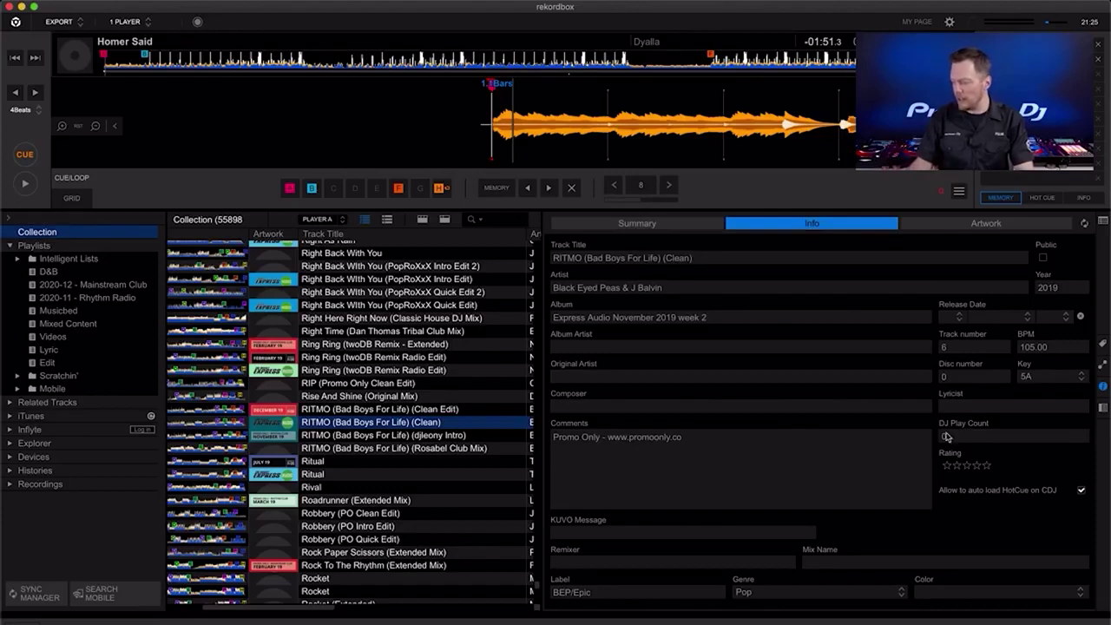
left_click(976, 466)
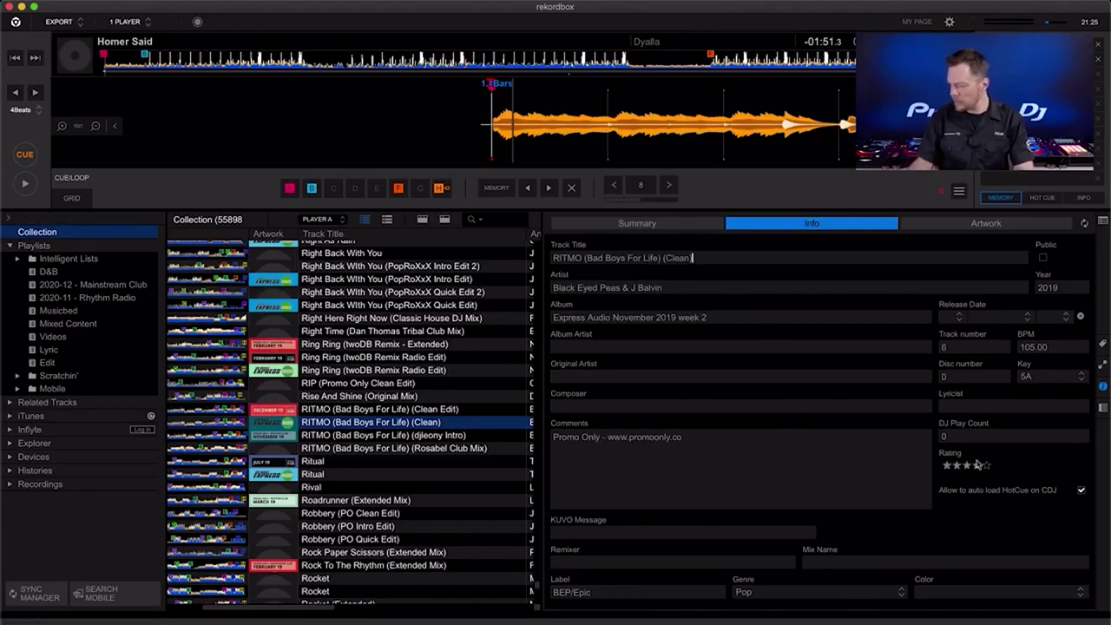
left_click(1102, 387)
Step: Select the tracks from Ride Dat (PO Intro Edit) through Ritual in the collection and clear their comments
scroll(992, 371, "up", 4)
left_click(994, 271)
scroll(996, 382, "down", 1)
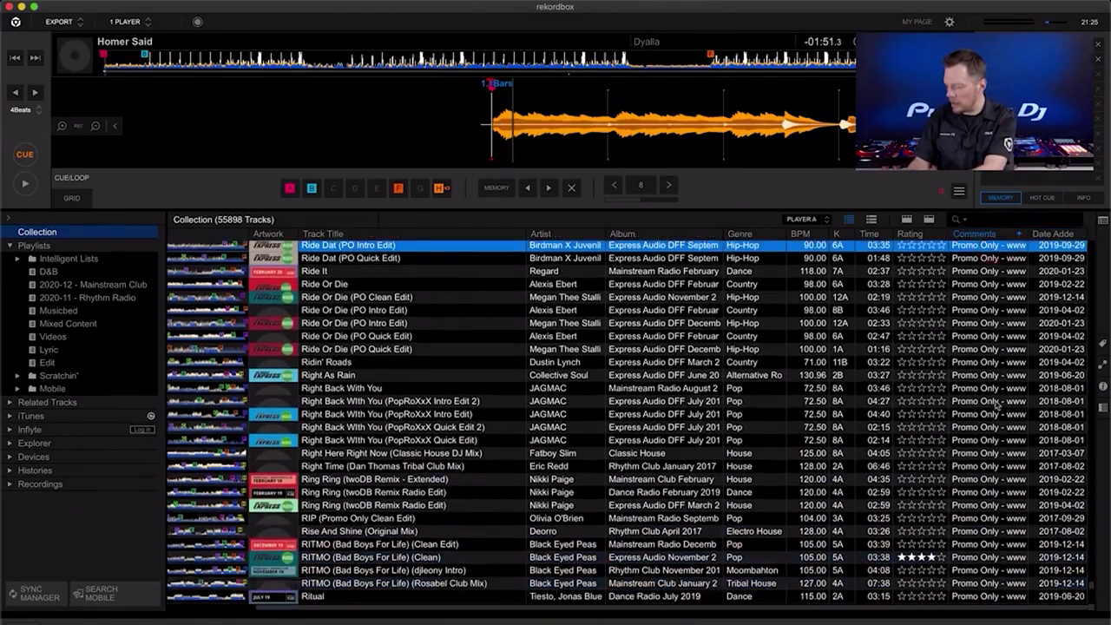
scroll(996, 404, "down", 4)
left_click(993, 435, "shift")
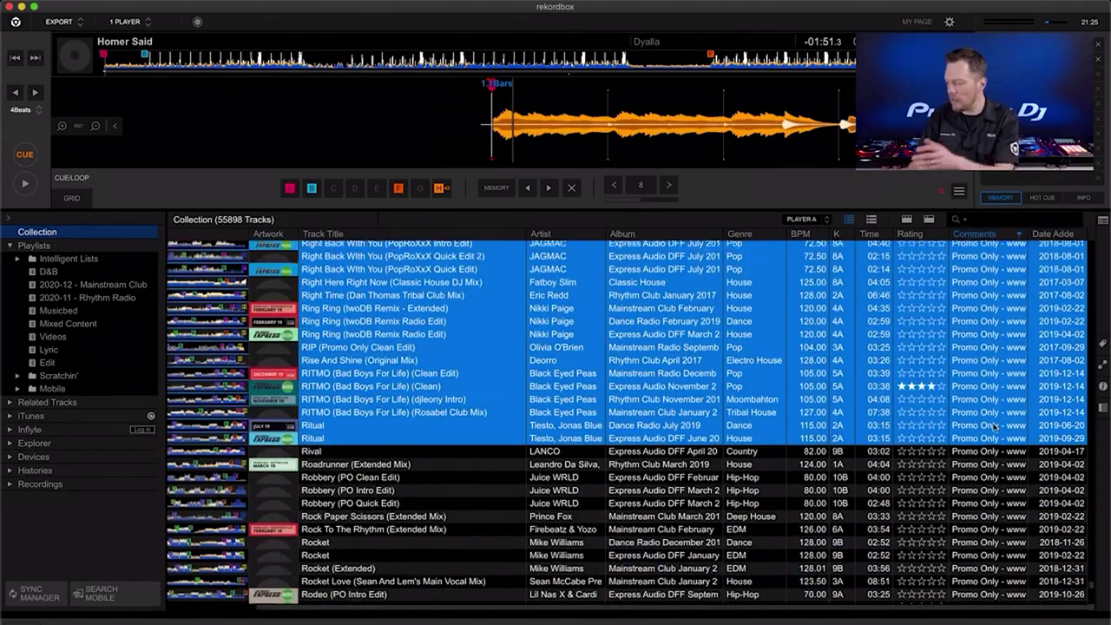
scroll(994, 425, "up", 4)
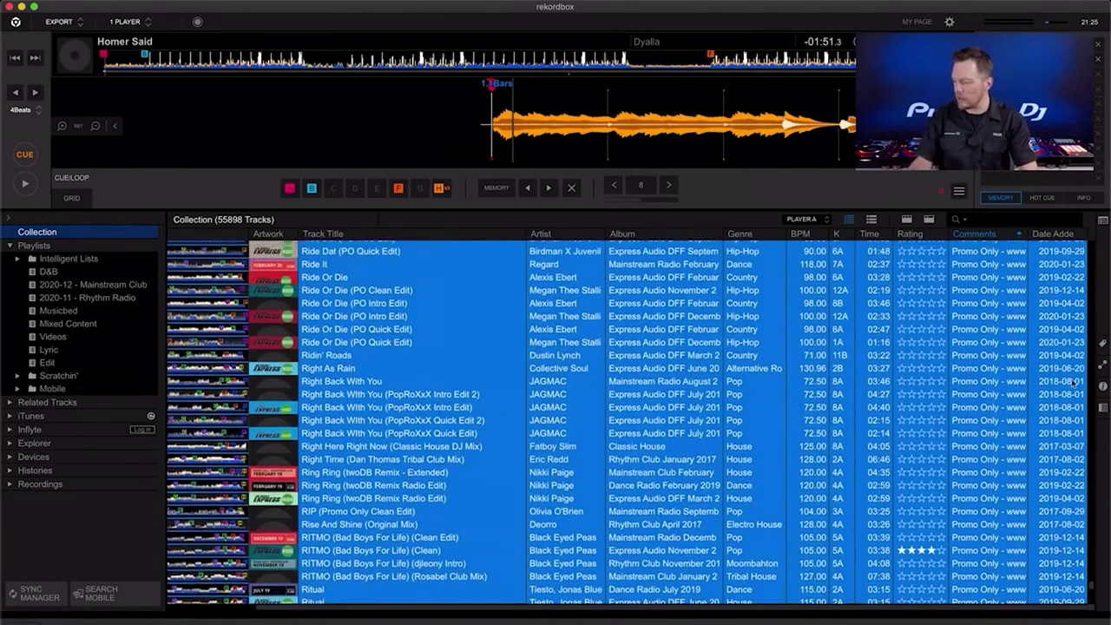
left_click(1102, 386)
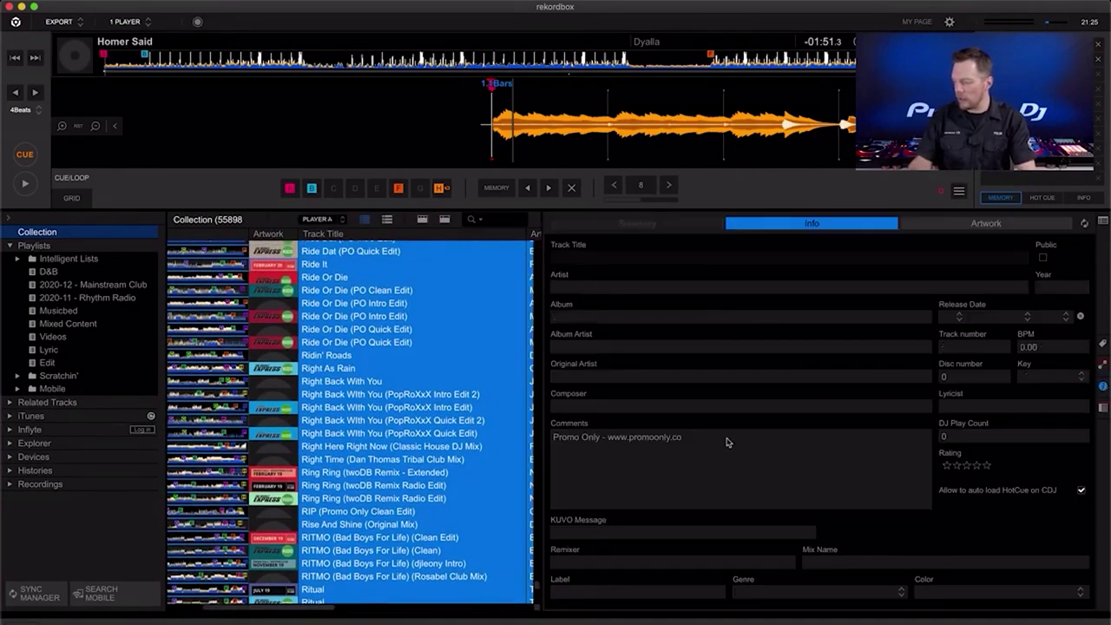
left_click(706, 443)
key("super+a")
key("BackSpace")
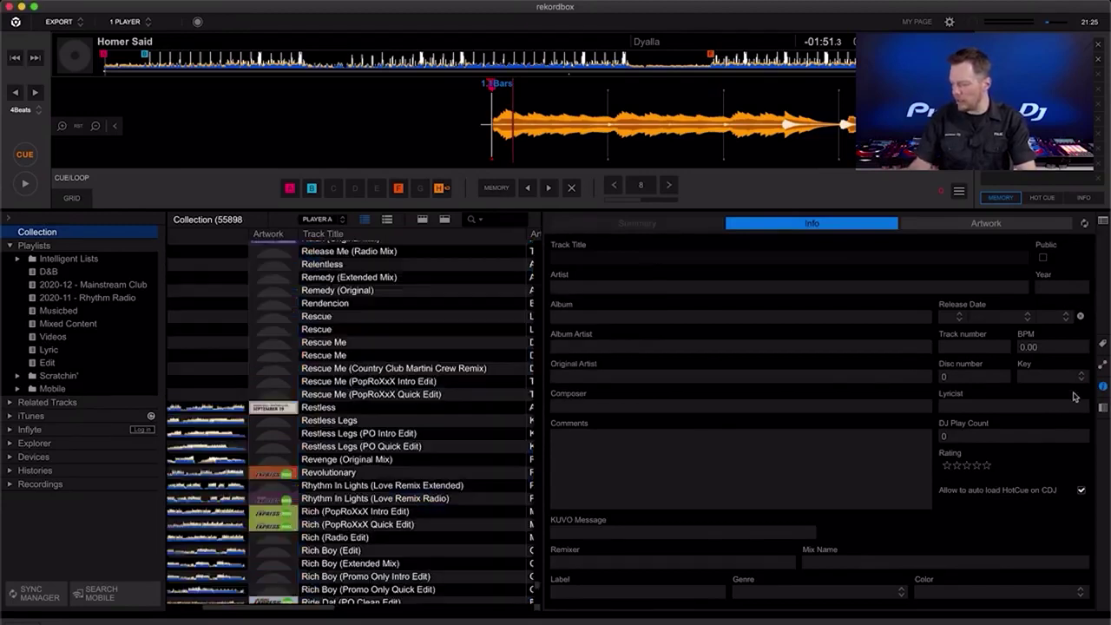
left_click(1102, 385)
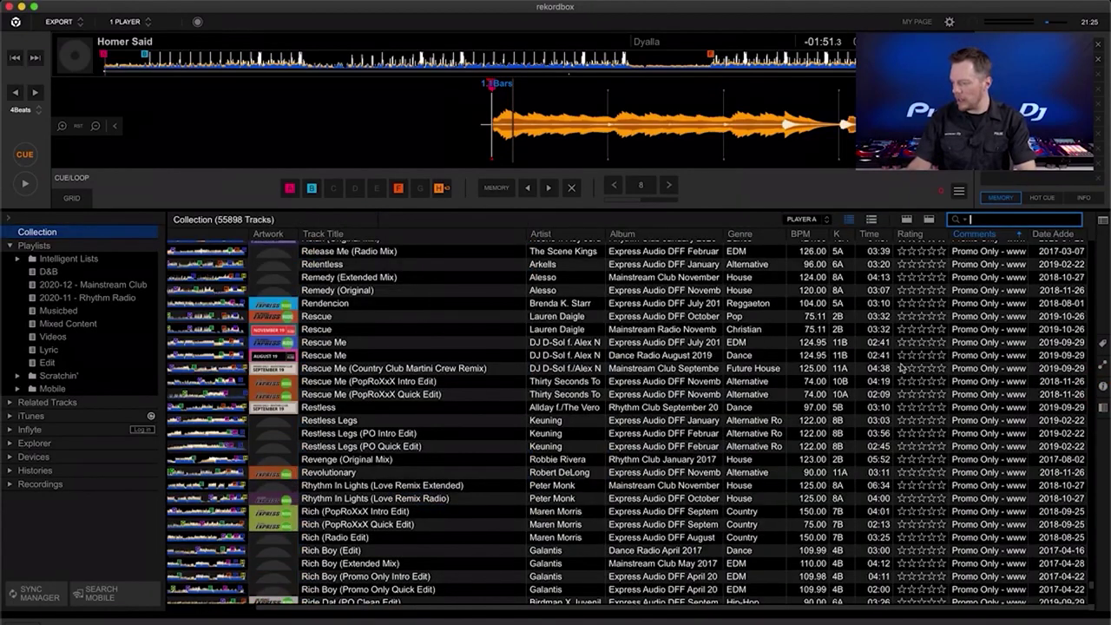
Step: Sort the collection by Date Added and locate the Classic House tracks dated 2017-03-07
scroll(902, 369, "up", 5)
scroll(902, 369, "down", 3)
scroll(903, 369, "down", 10)
scroll(902, 369, "up", 10)
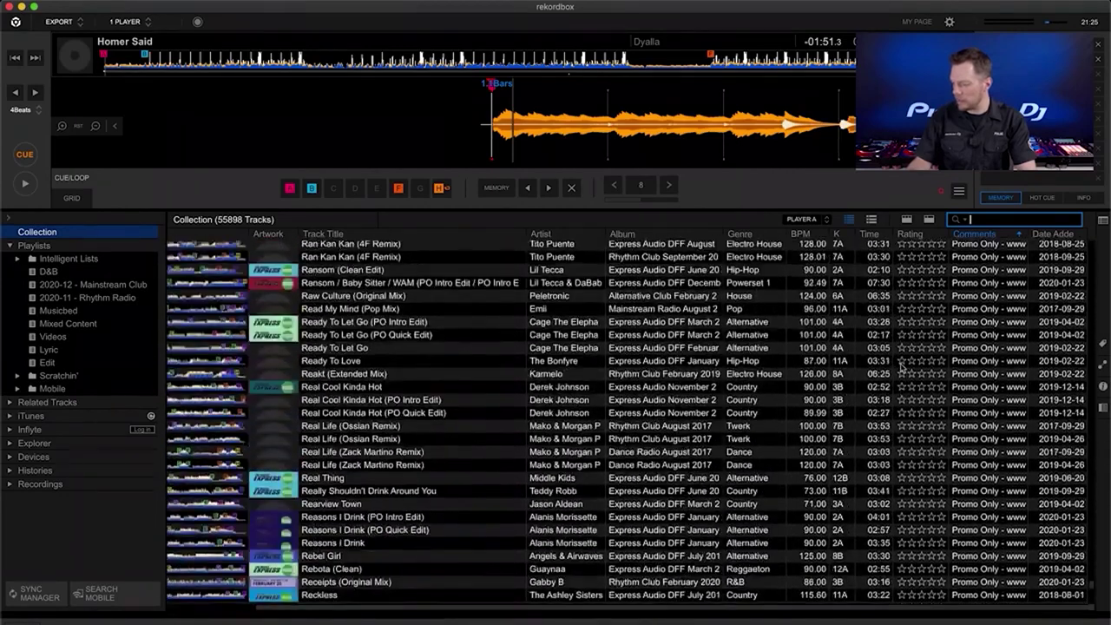
scroll(901, 366, "up", 6)
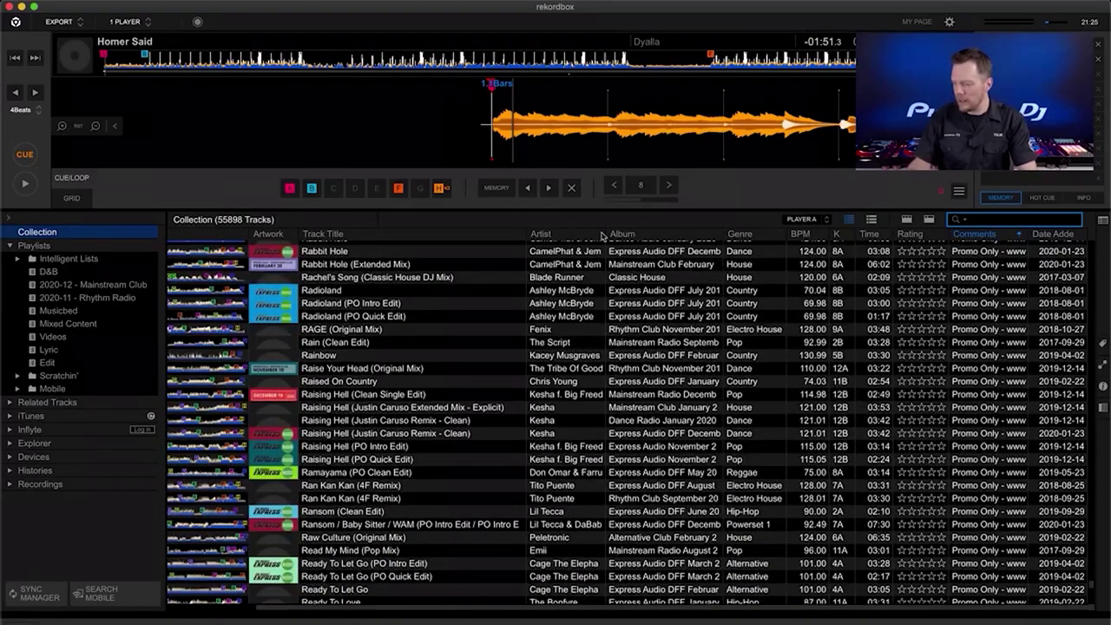
left_click(1052, 234)
scroll(986, 305, "up", 5)
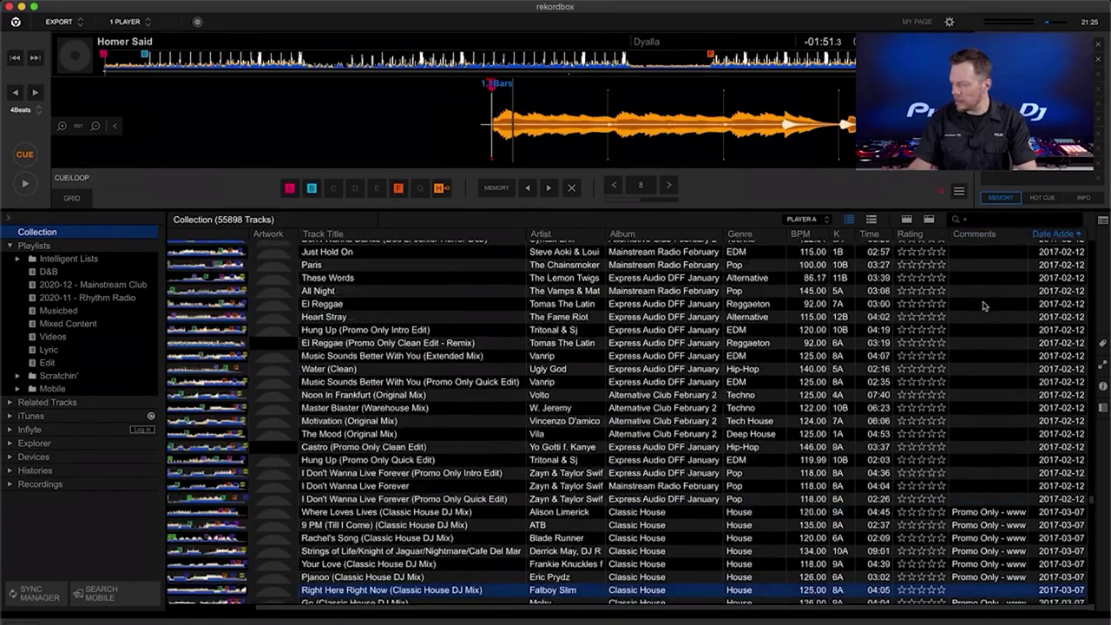
scroll(983, 305, "down", 4)
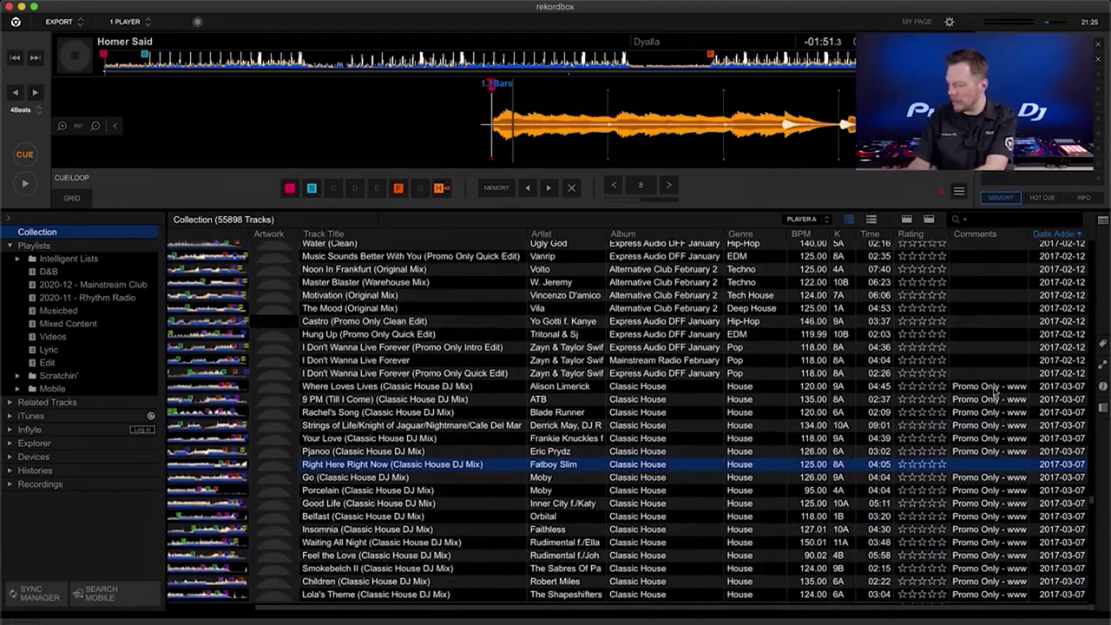
left_click(994, 389)
scroll(994, 390, "down", 3)
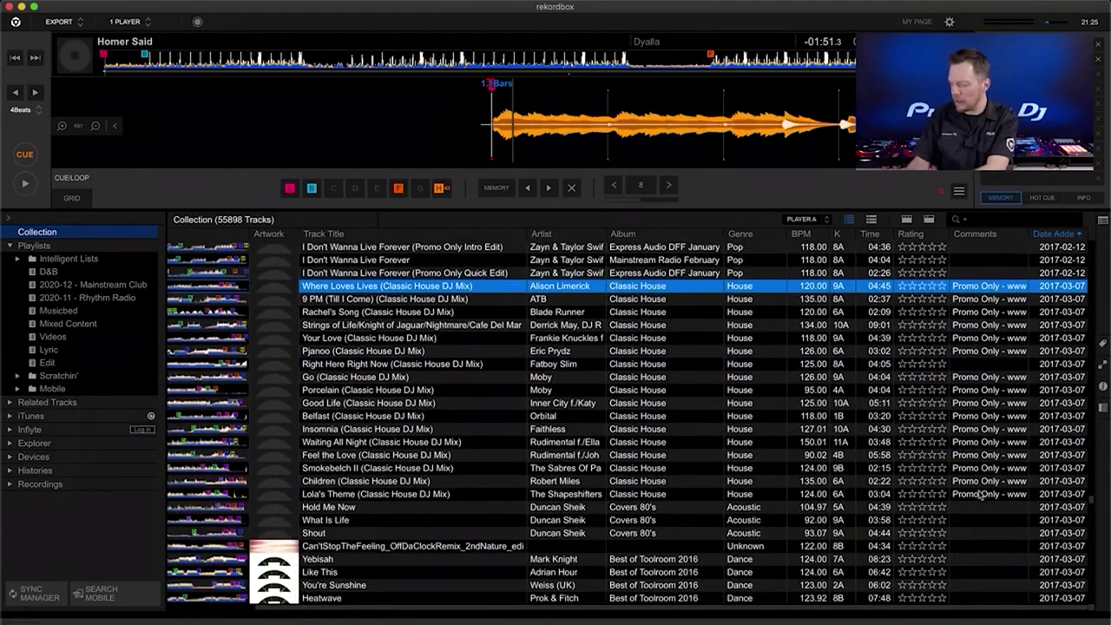
left_click(980, 493, "shift")
left_click(1102, 386)
left_click(692, 452)
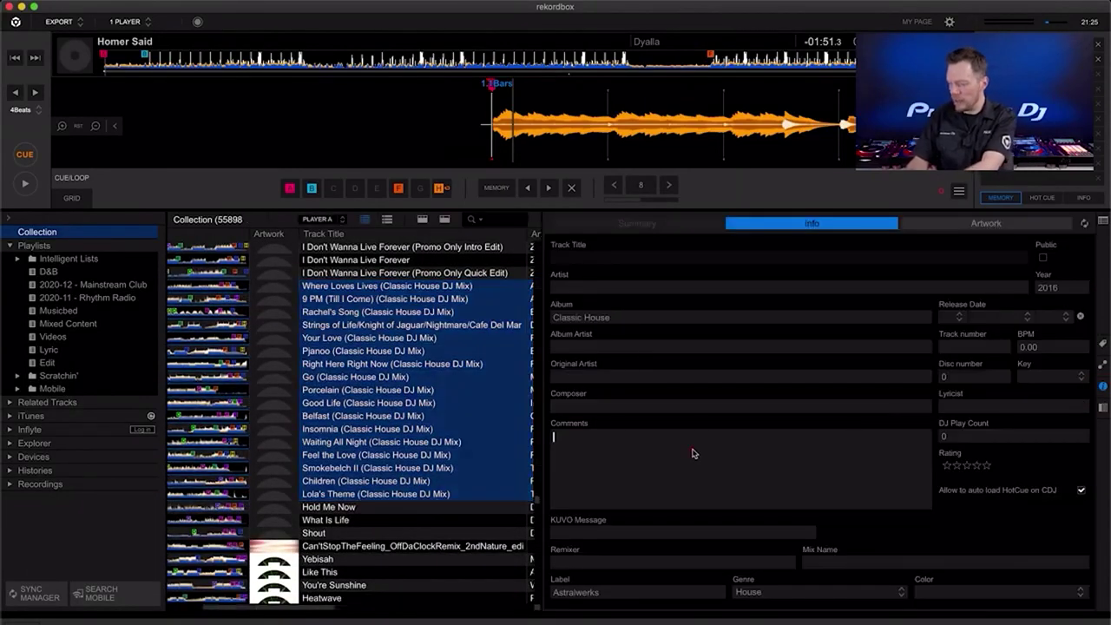
left_click(474, 402)
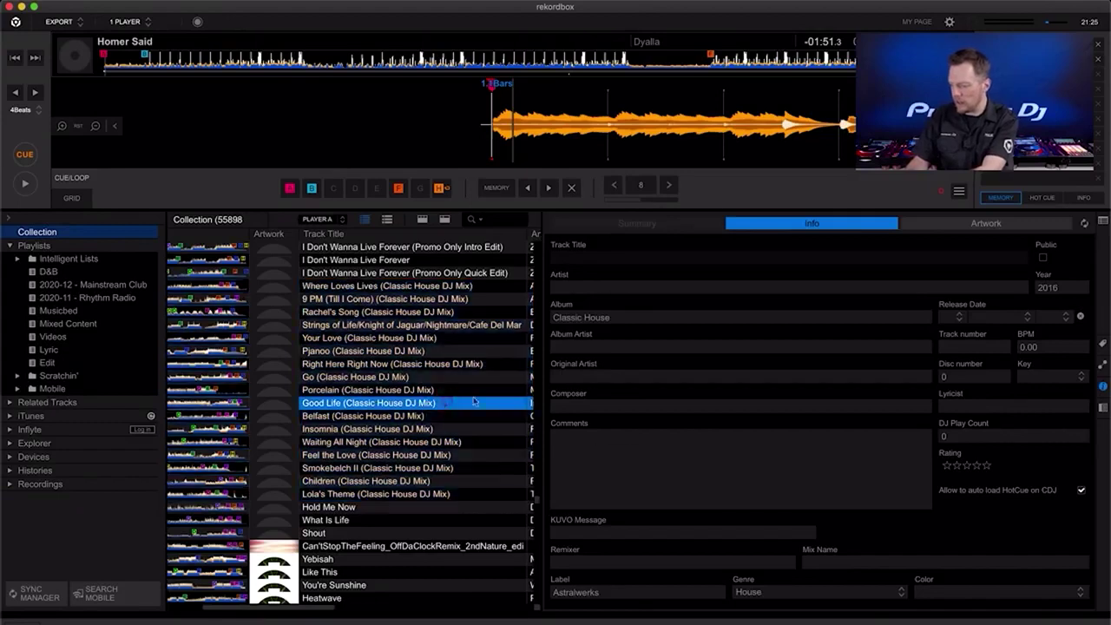
left_click(473, 507)
Step: Select the Classic House tracks from Lola's Theme up to Where Loves Lives and clear their comments
left_click(473, 494)
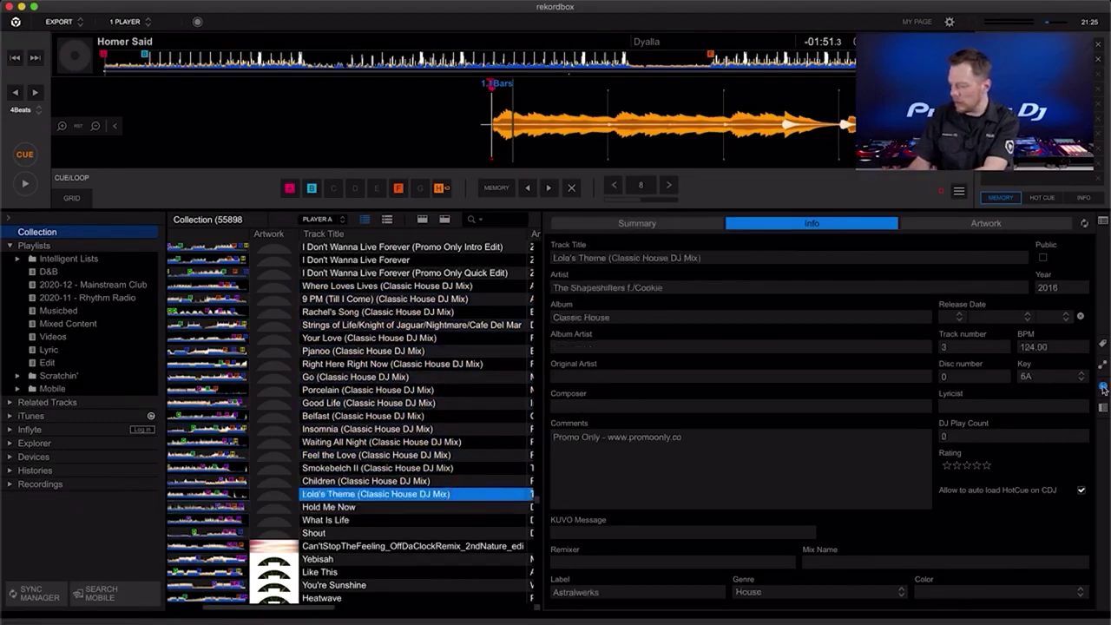
left_click(1102, 385)
left_click(827, 288, "shift")
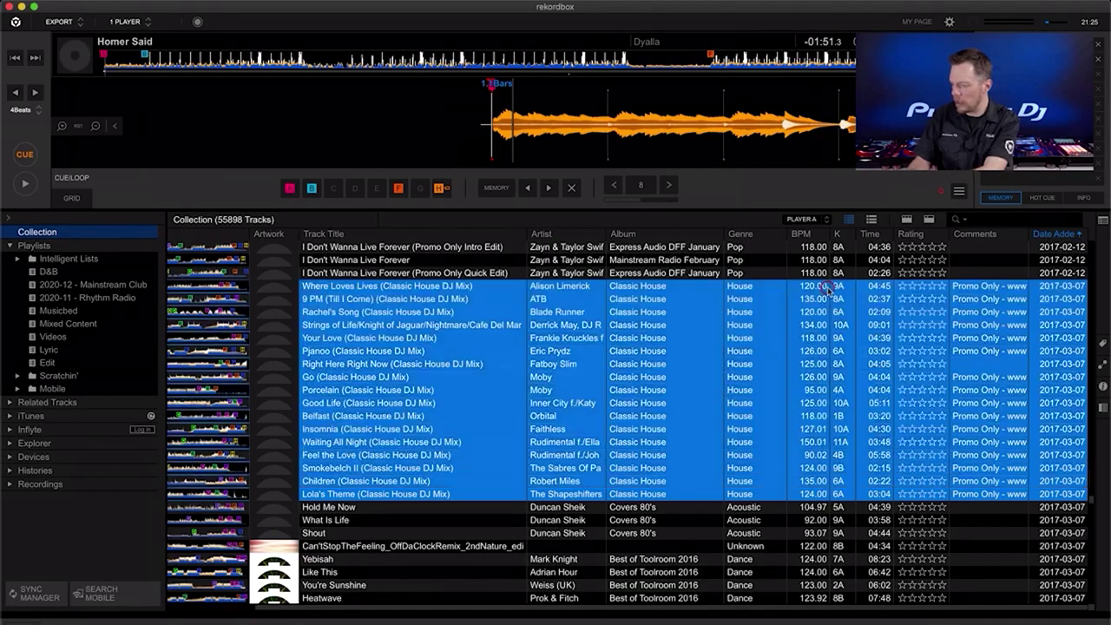
left_click(1102, 387)
left_click(784, 448)
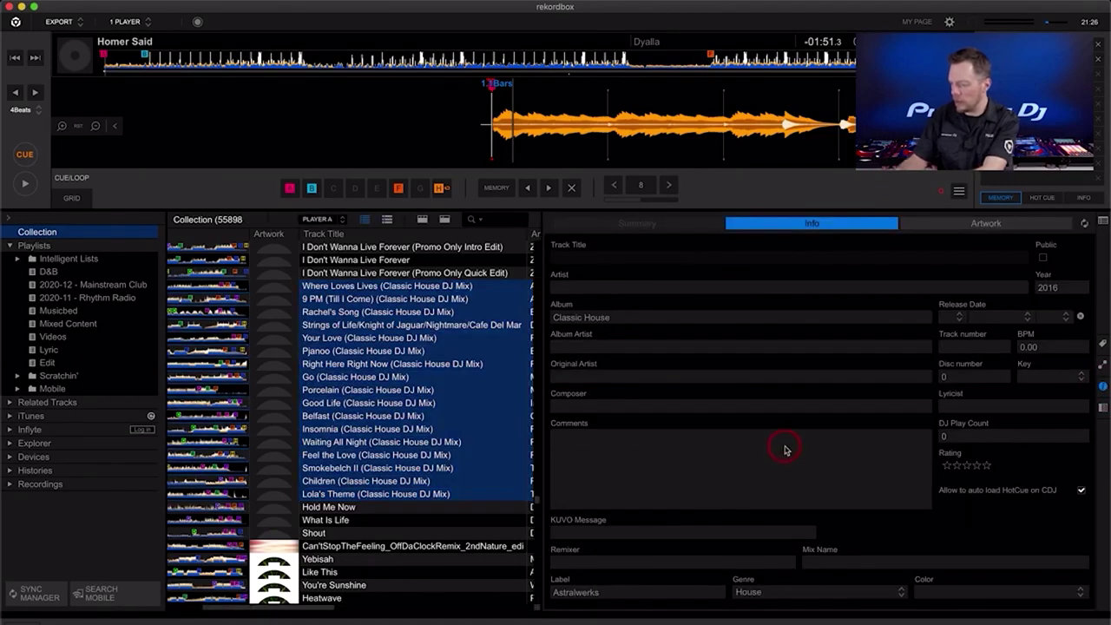
key("super+f")
left_click(1103, 389)
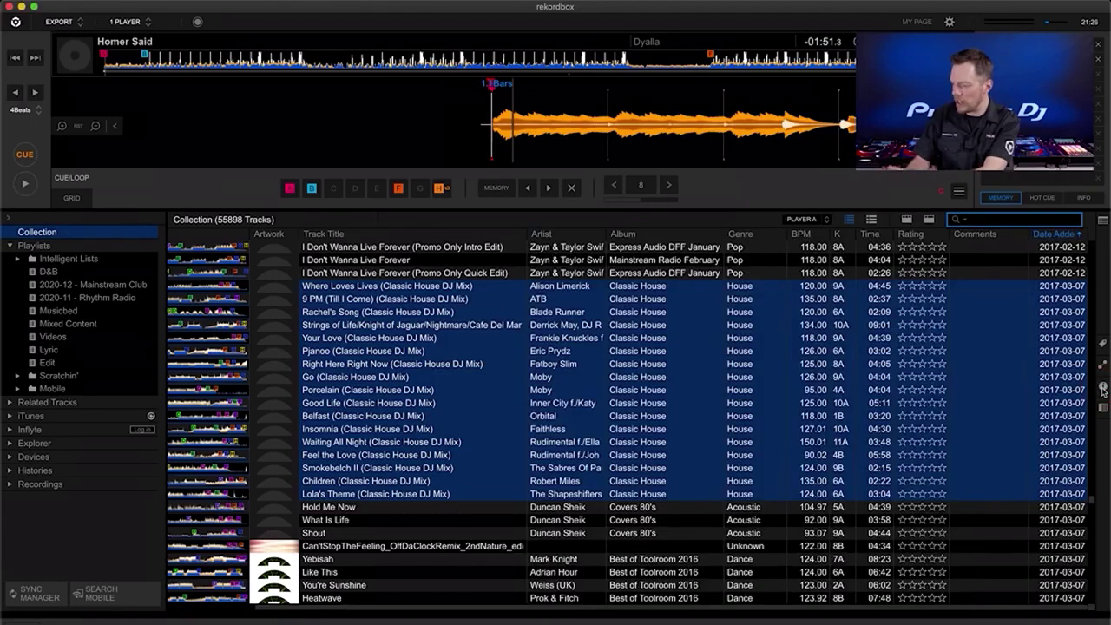
left_click(1032, 391)
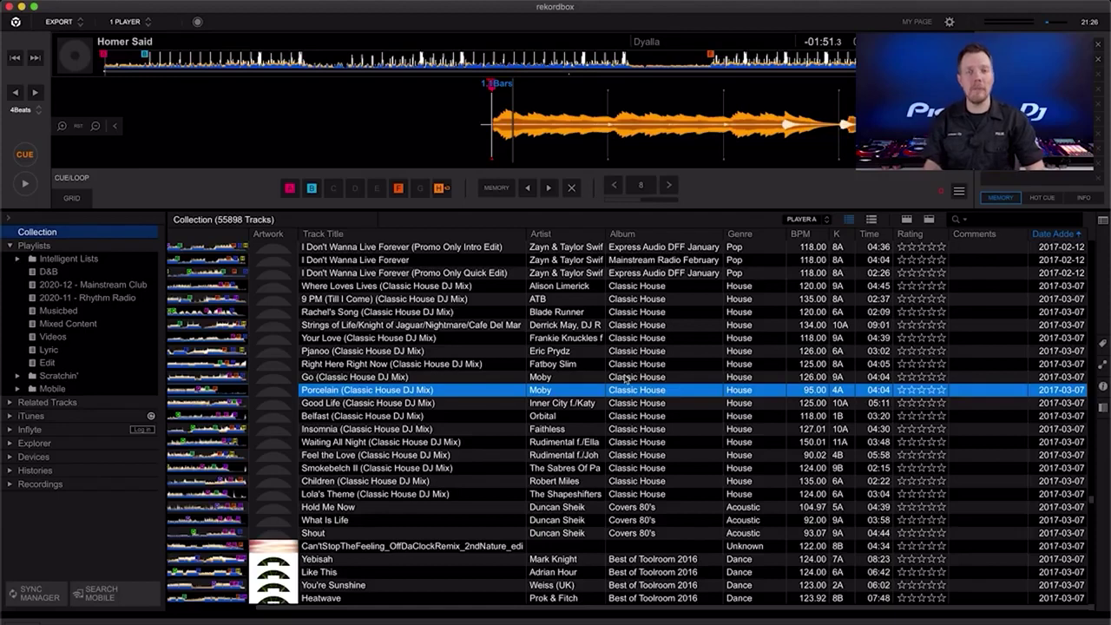
Step: Show the tag list beside the collection and look through its categories, including Genre and Components
left_click(1102, 344)
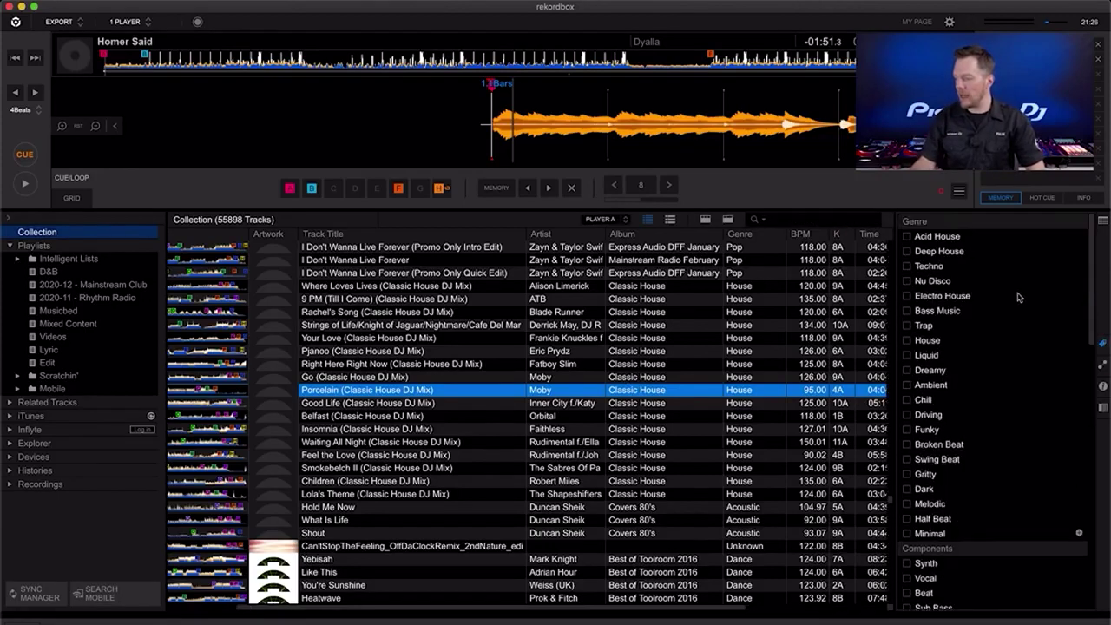
scroll(1018, 297, "down", 20)
scroll(1018, 297, "up", 15)
scroll(1018, 297, "up", 1)
scroll(1017, 297, "up", 2)
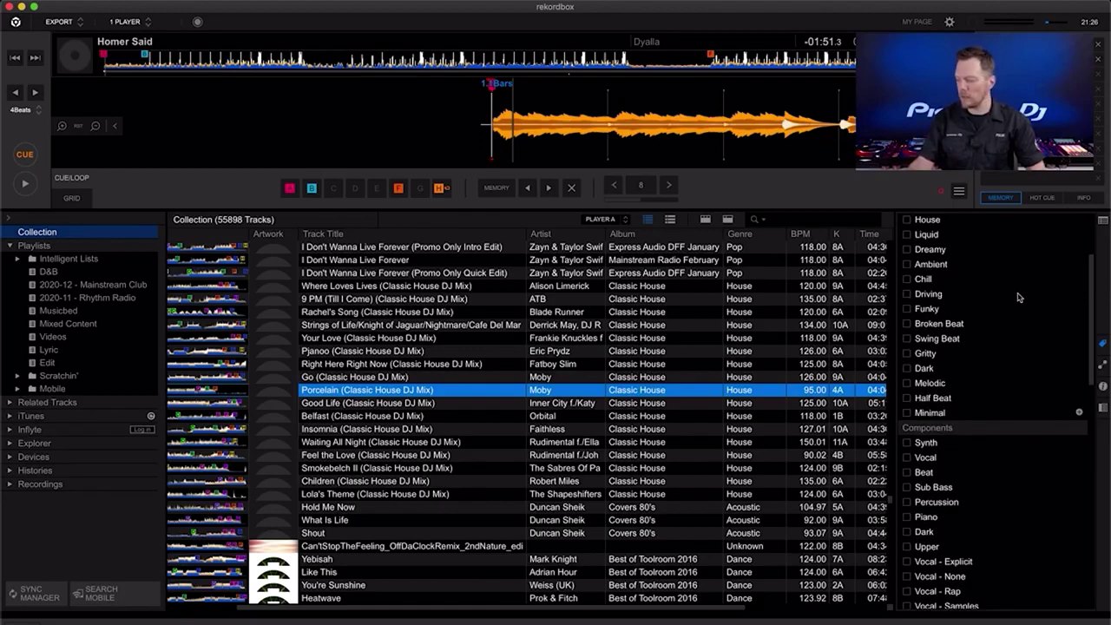
Step: Open the D&B playlist, sort it by track number, and check the tags assigned to Take It 2 Your Face
left_click(59, 272)
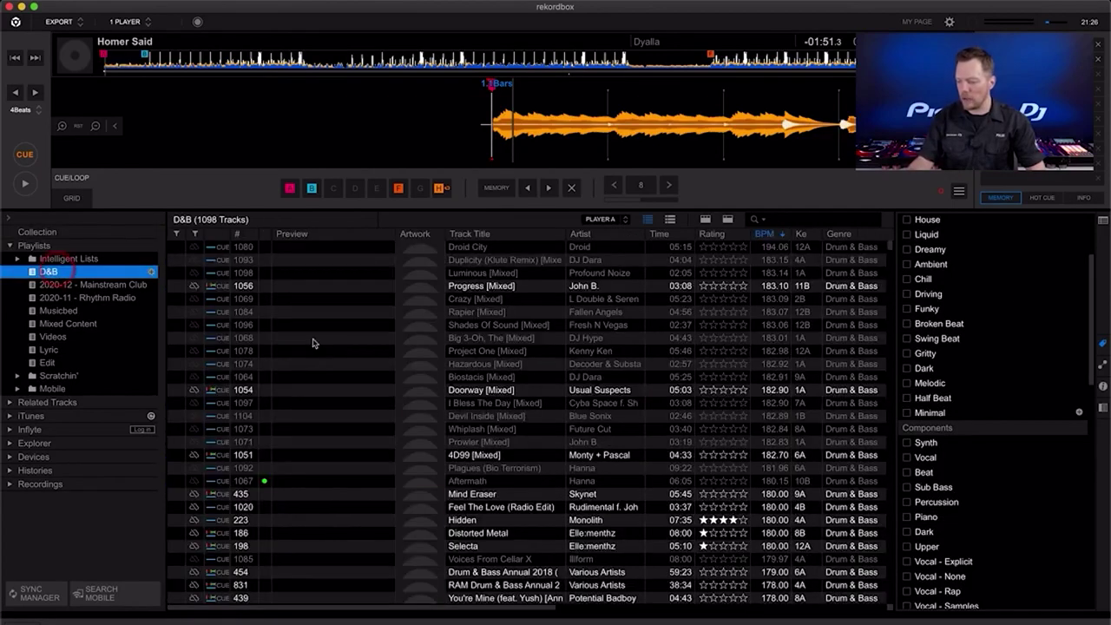
left_click(247, 234)
scroll(501, 379, "down", 3)
left_click(486, 309)
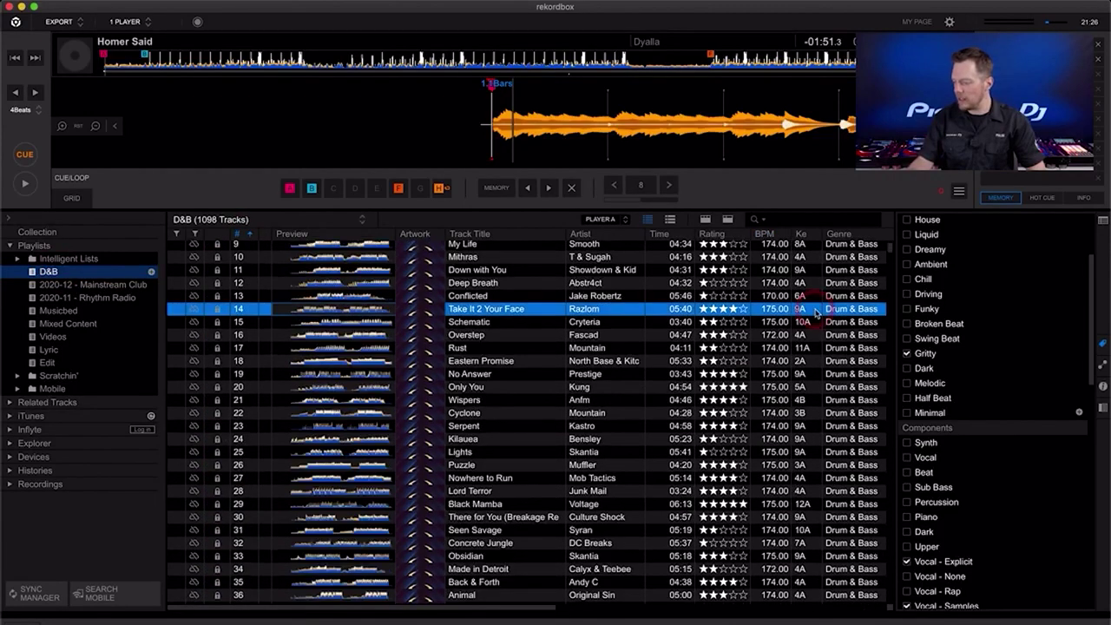
scroll(946, 367, "up", 3)
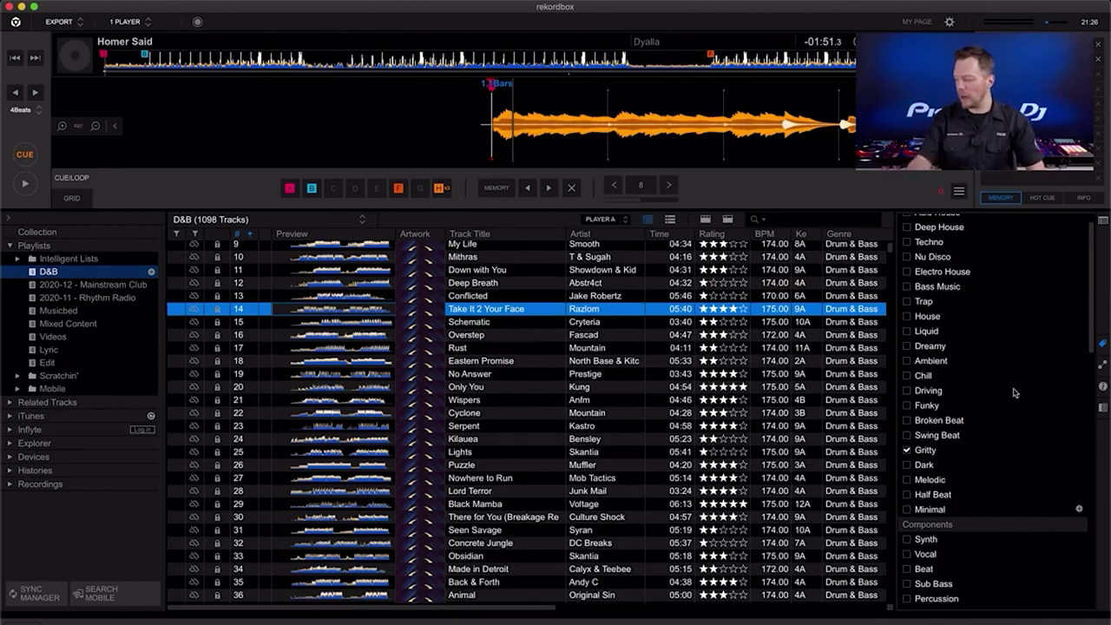
scroll(1012, 393, "down", 5)
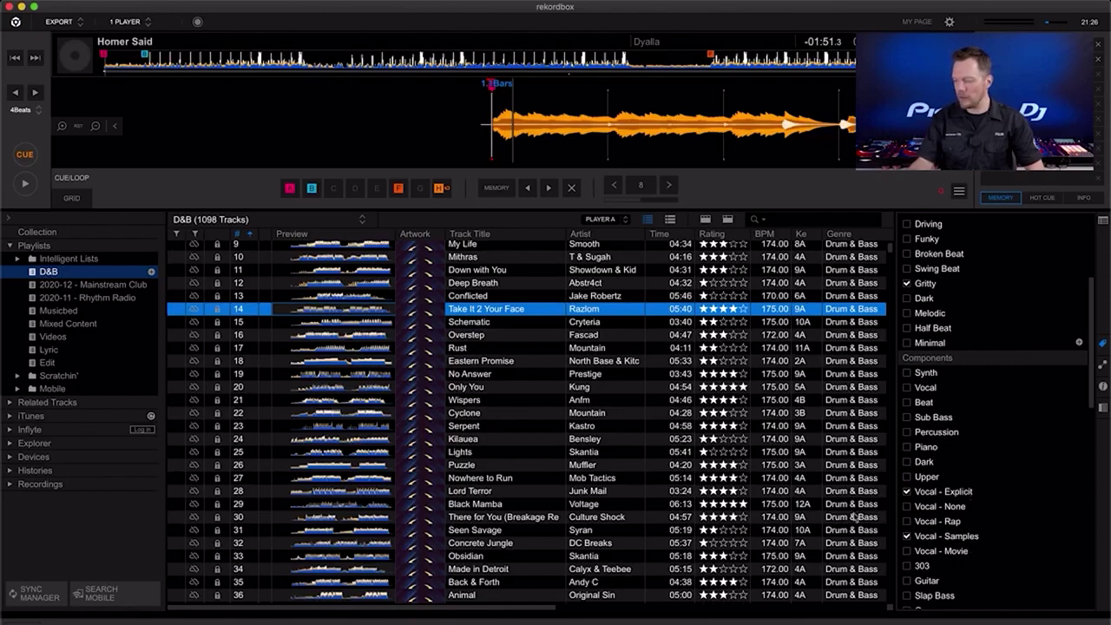
Step: Compare the tags assigned to Kilauea, Puzzle, Seen Savage, Made in Detroit and Take Control
scroll(631, 403, "down", 3)
left_click(631, 400)
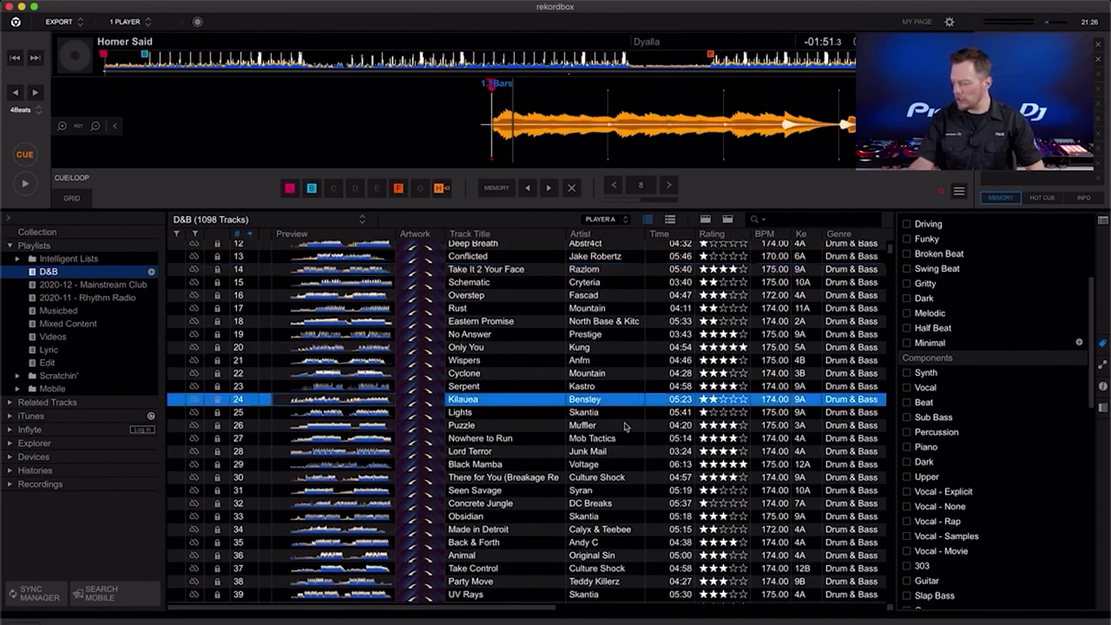
left_click(625, 425)
left_click(627, 490)
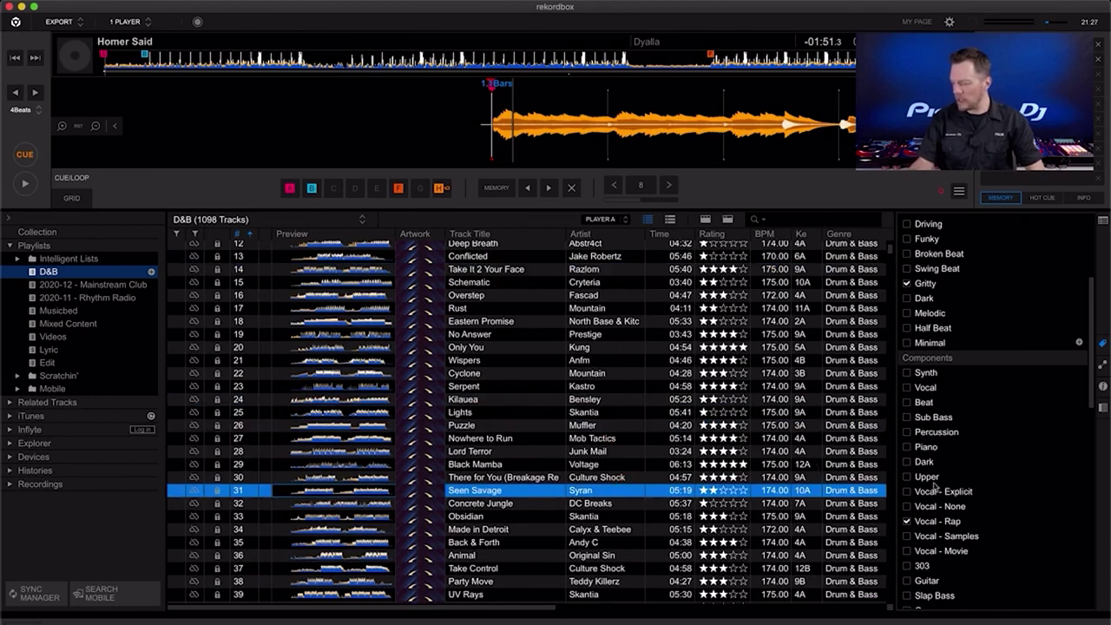
scroll(651, 426, "down", 4)
left_click(625, 476)
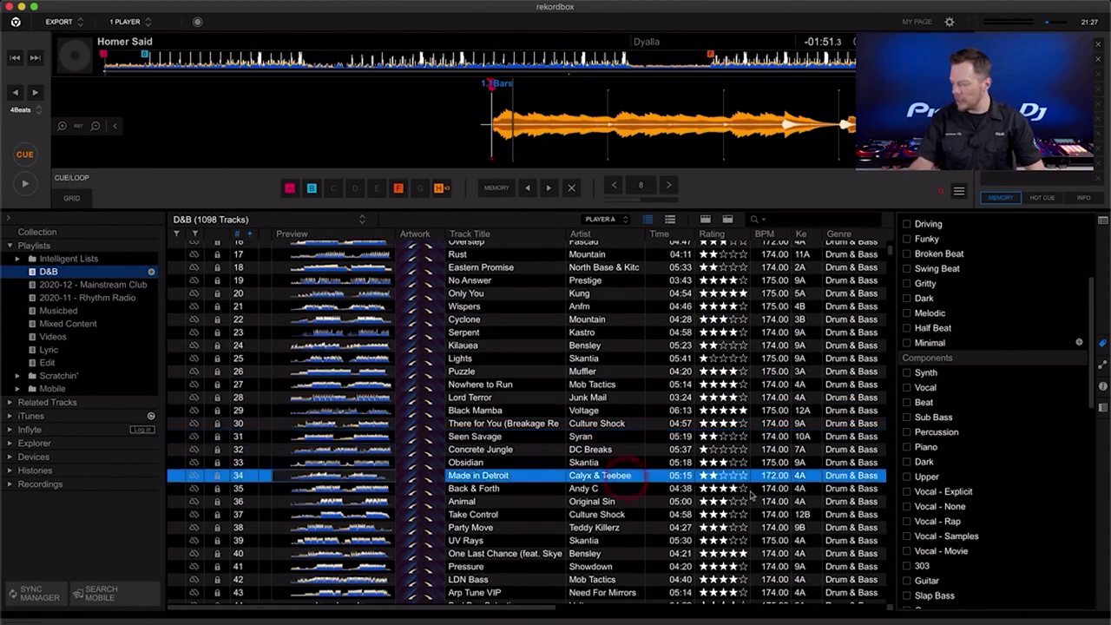
left_click(691, 516)
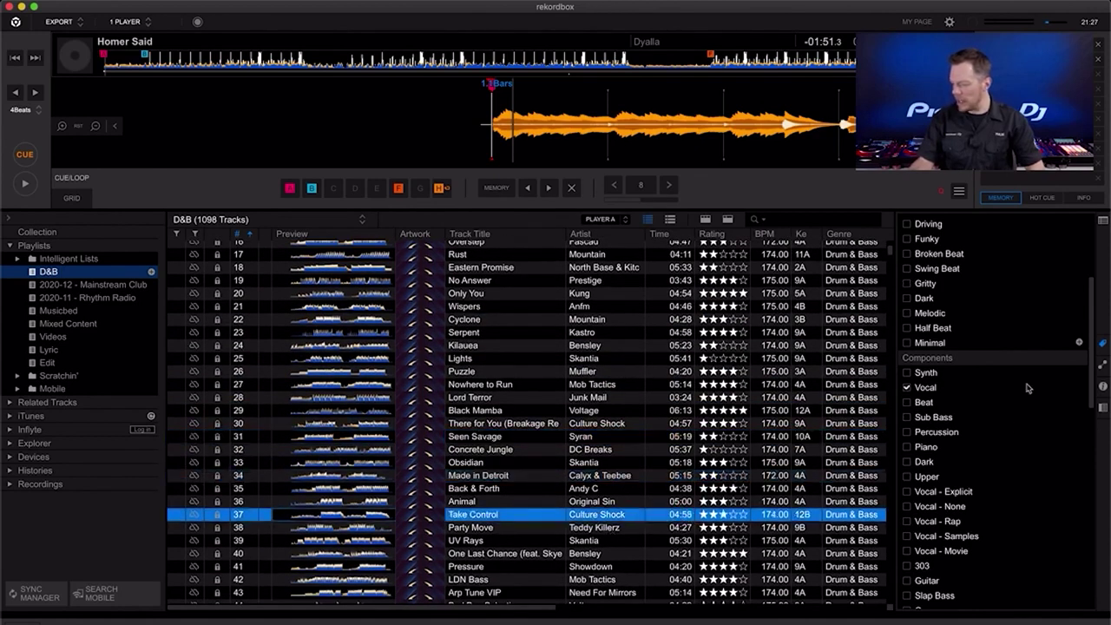
Step: Review Take Control's Components, Situation and Maintenance tags, then hide the tag list
scroll(1024, 477, "down", 5)
scroll(1024, 477, "down", 10)
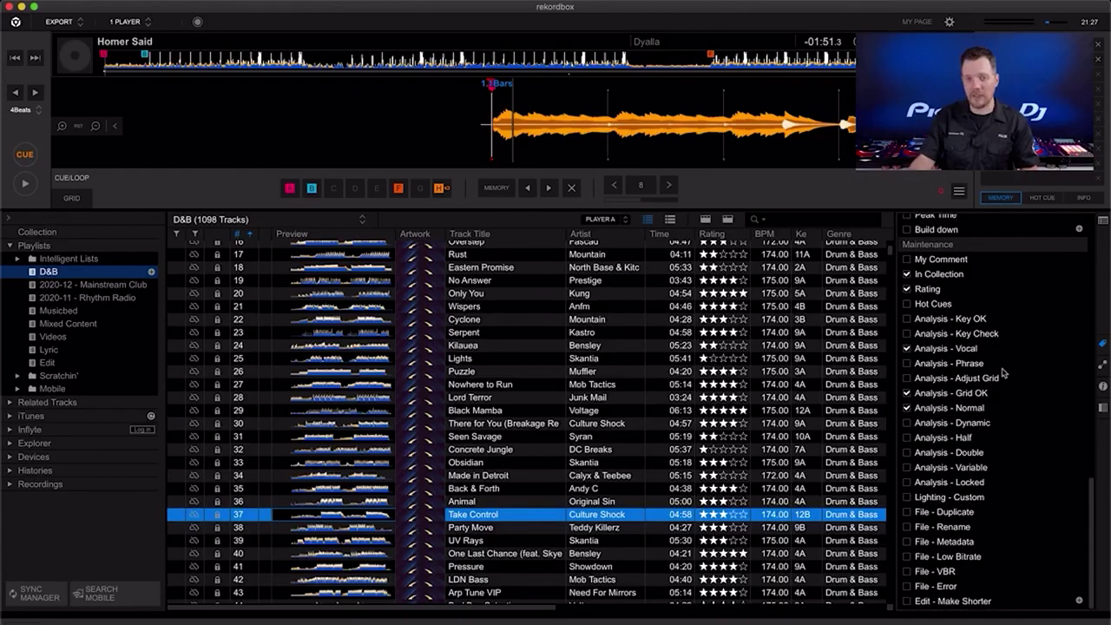
scroll(1002, 372, "up", 8)
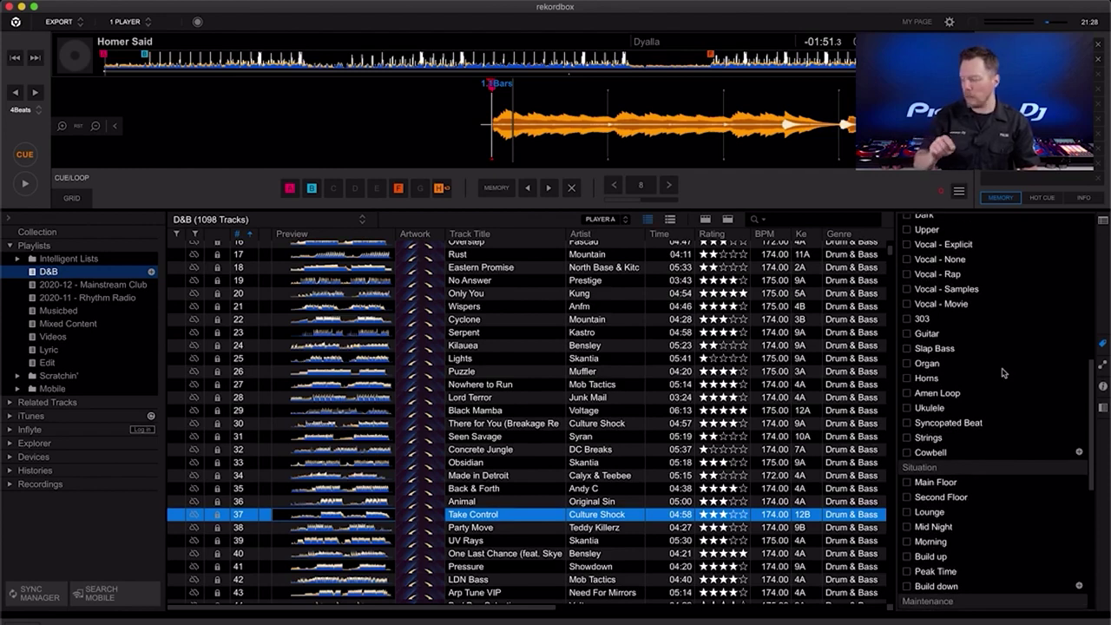
left_click(1102, 344)
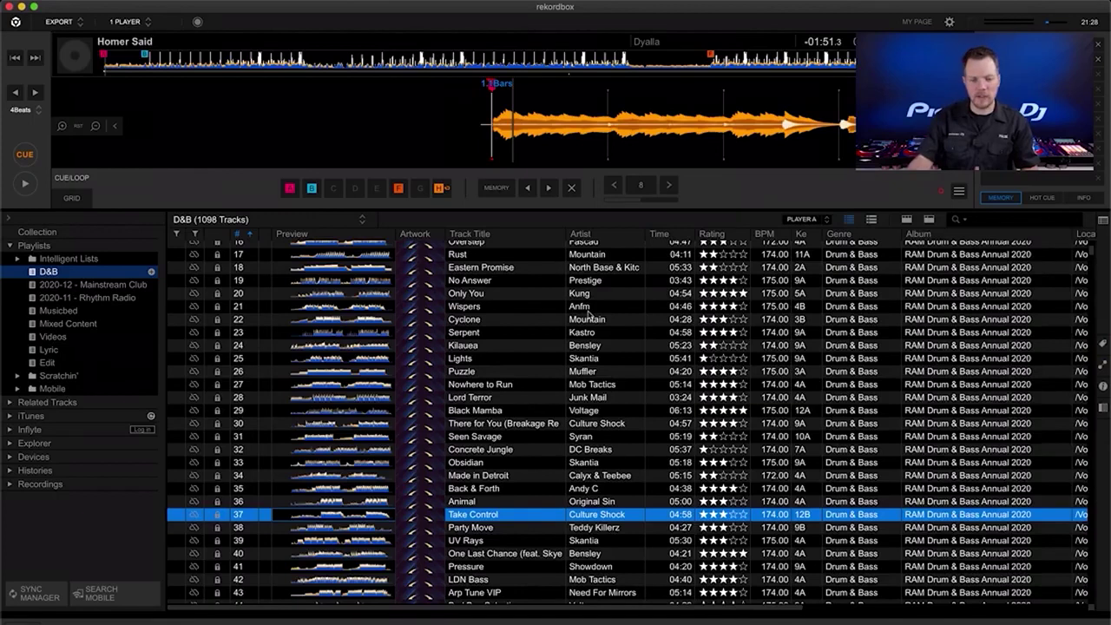
Step: Create a new playlist named Masterclass and return to the full collection
right_click(97, 246)
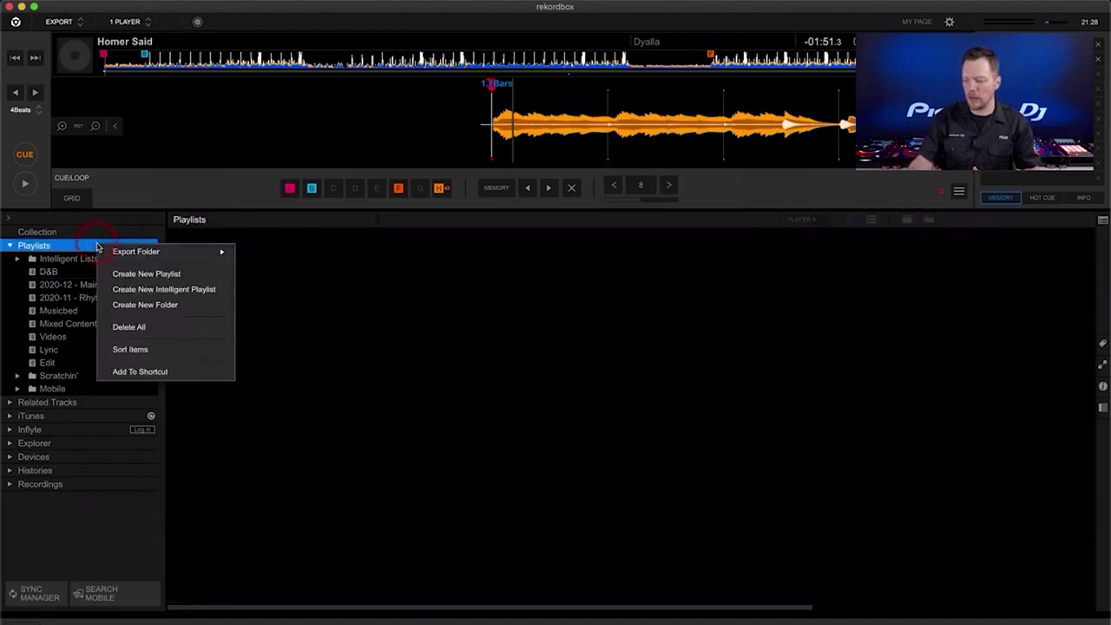
left_click(156, 269)
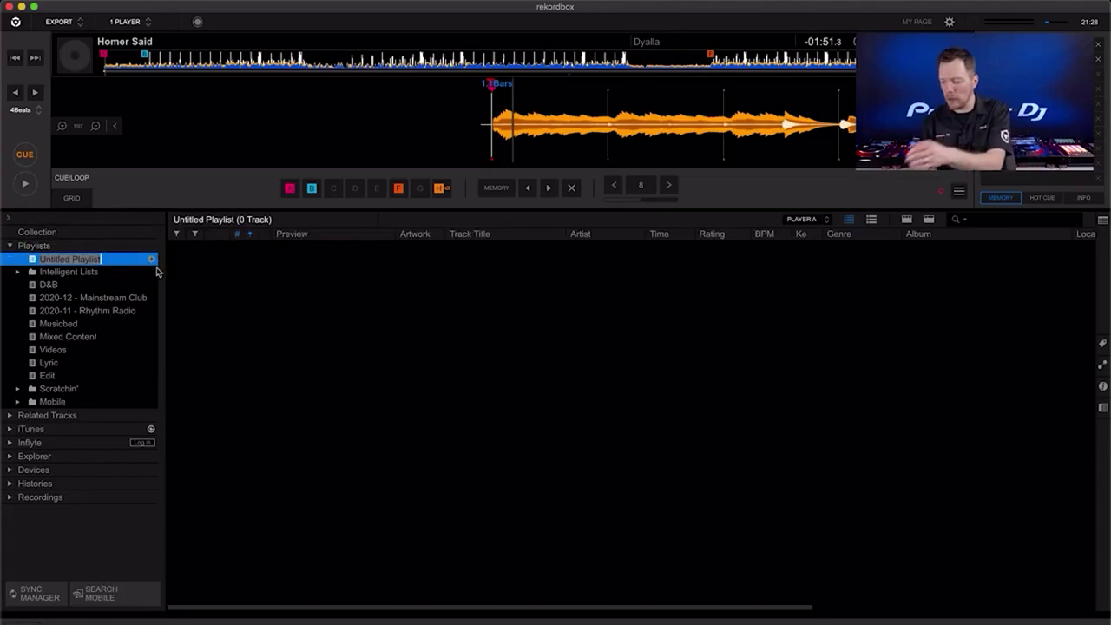
type("Masterclass")
key("Return")
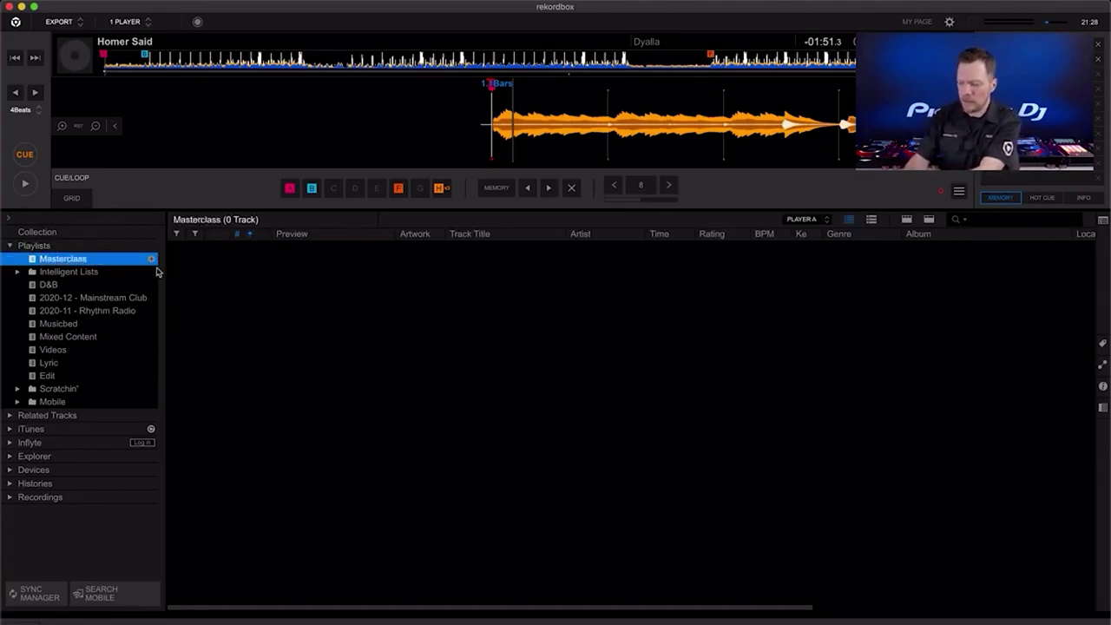
left_click(76, 233)
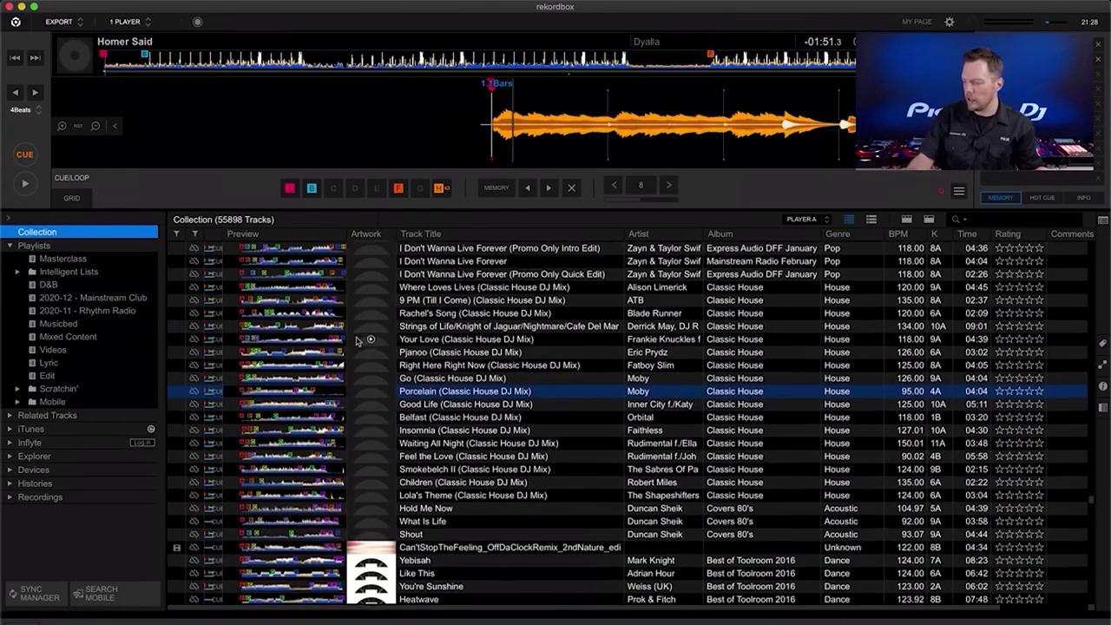
Step: Sort the full collection by date added with the newest tracks first and return to the start of the list
scroll(356, 340, "up", 15)
scroll(513, 347, "up", 8)
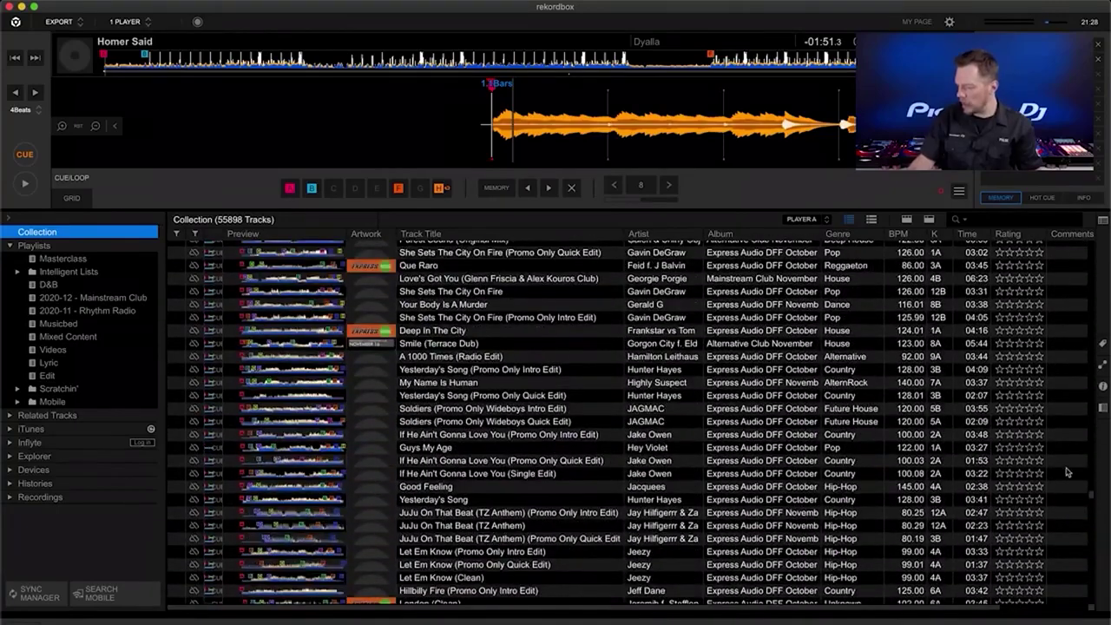
left_click_drag(1095, 502, 1092, 431)
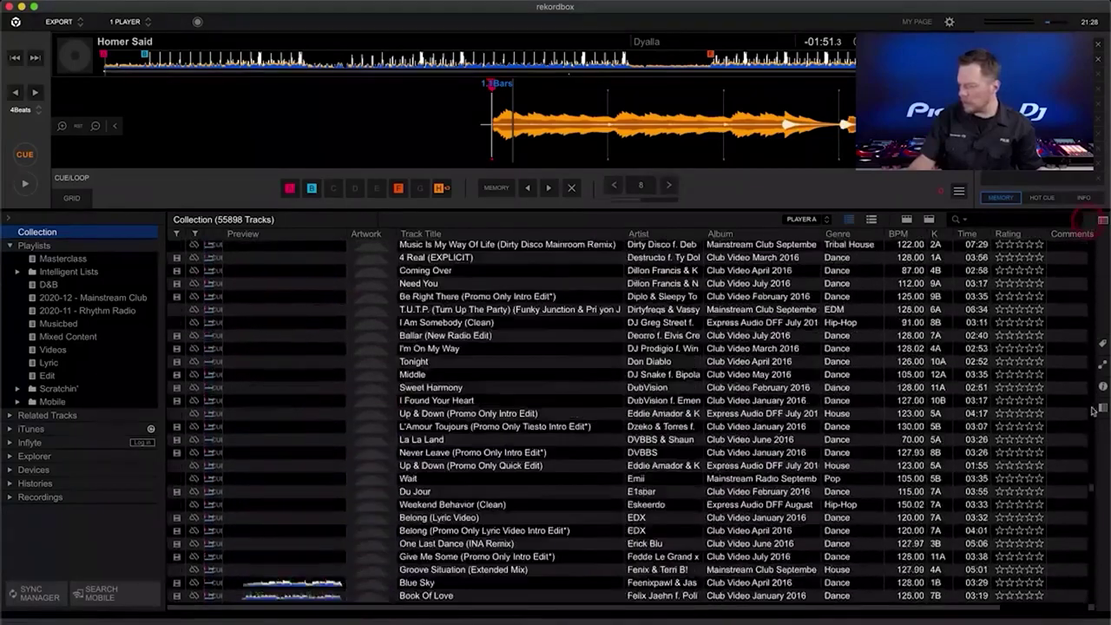
left_click_drag(1091, 492, 1095, 230)
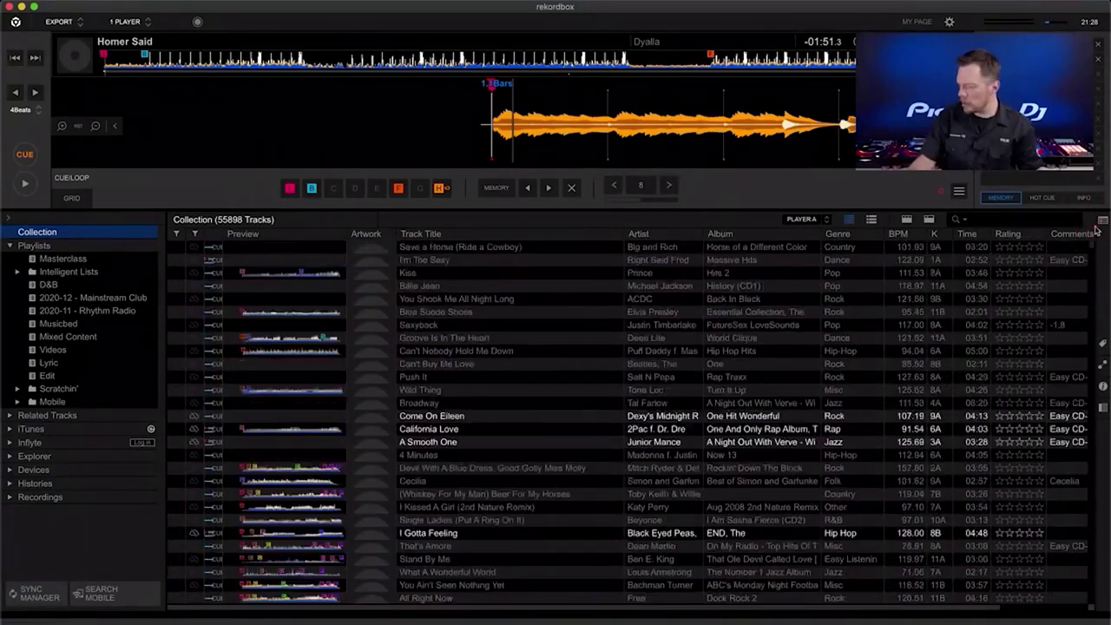
scroll(905, 368, "right", 2)
scroll(905, 369, "right", 1)
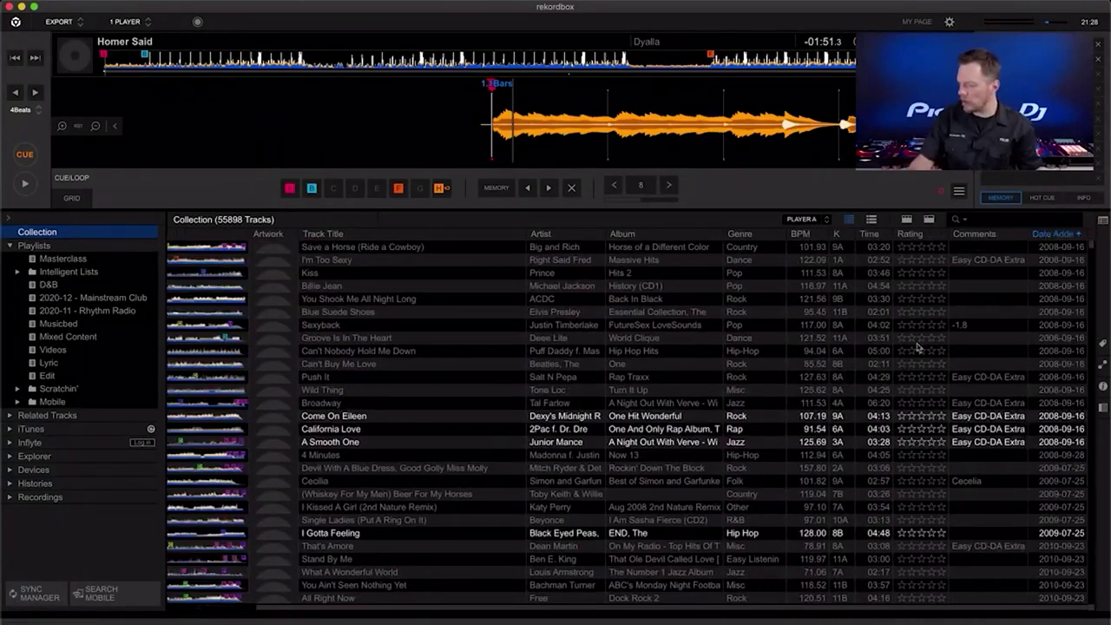
left_click(1059, 234)
left_click_drag(1093, 352, 1092, 236)
scroll(743, 383, "left", 3)
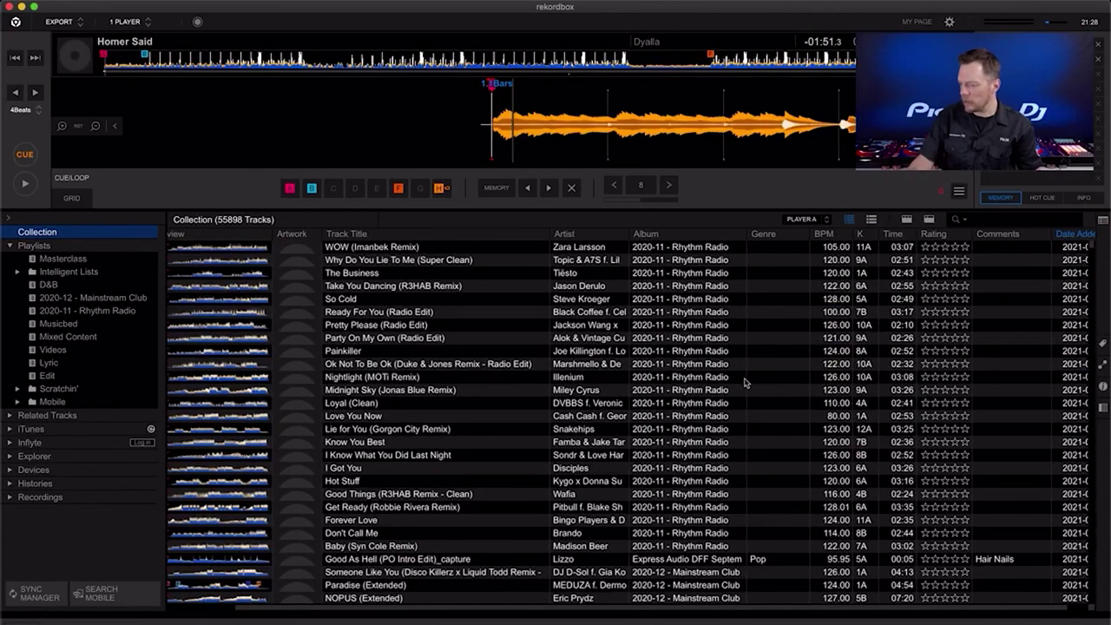
scroll(847, 386, "left", 1)
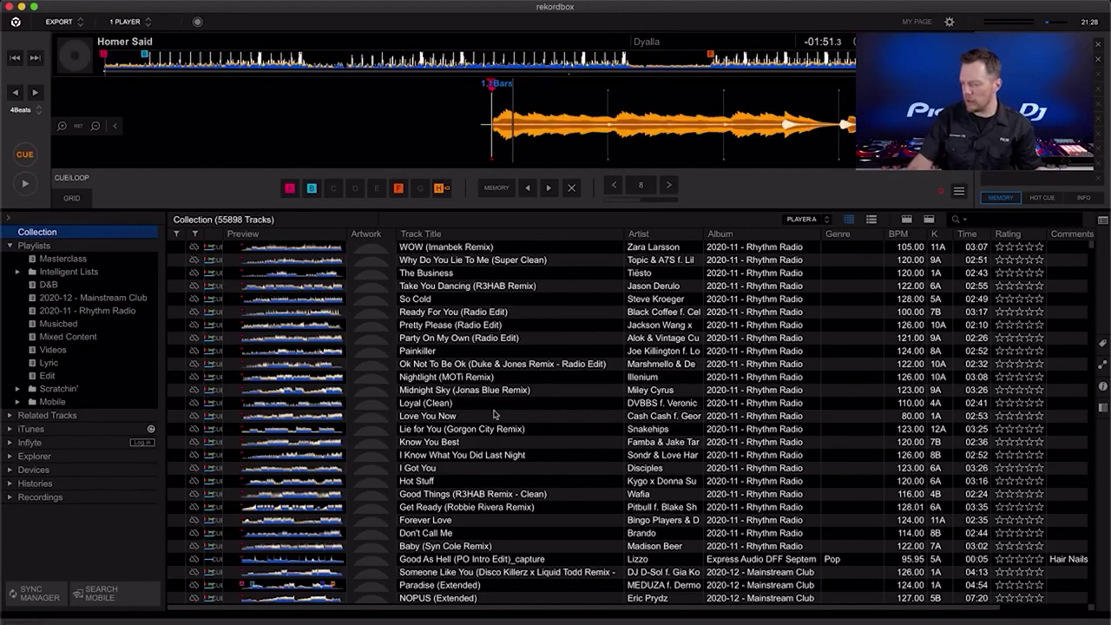
Step: Add the Full Tilt Remixes of Rain On Me, Savage Love and Rockstar to the Masterclass playlist
scroll(497, 347, "down", 15)
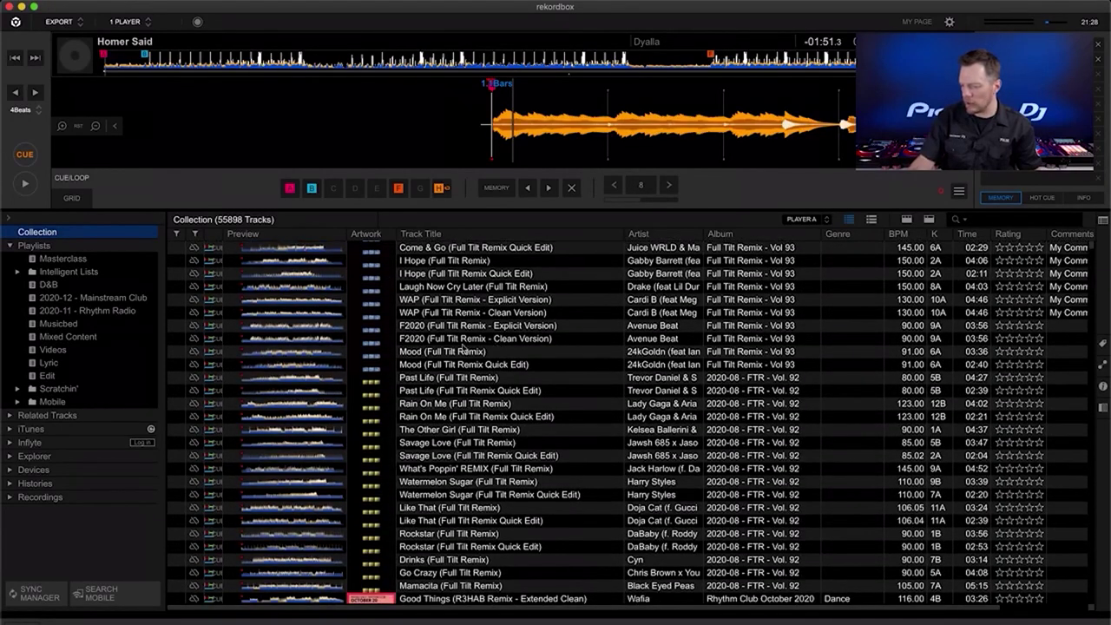
scroll(464, 425, "down", 1)
left_click(463, 390)
left_click_drag(463, 392, 96, 259)
left_click_drag(444, 440, 87, 256)
left_click_drag(451, 518, 73, 268)
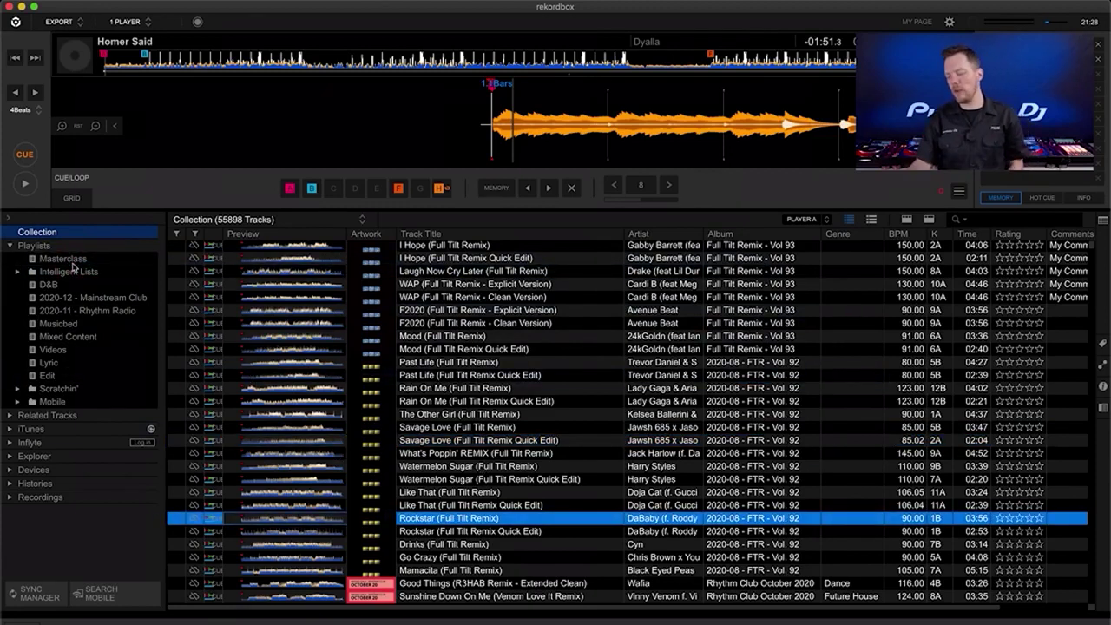
Step: Show a second browser beside the collection with the Masterclass playlist open, and widen the collection's track list
left_click(1102, 407)
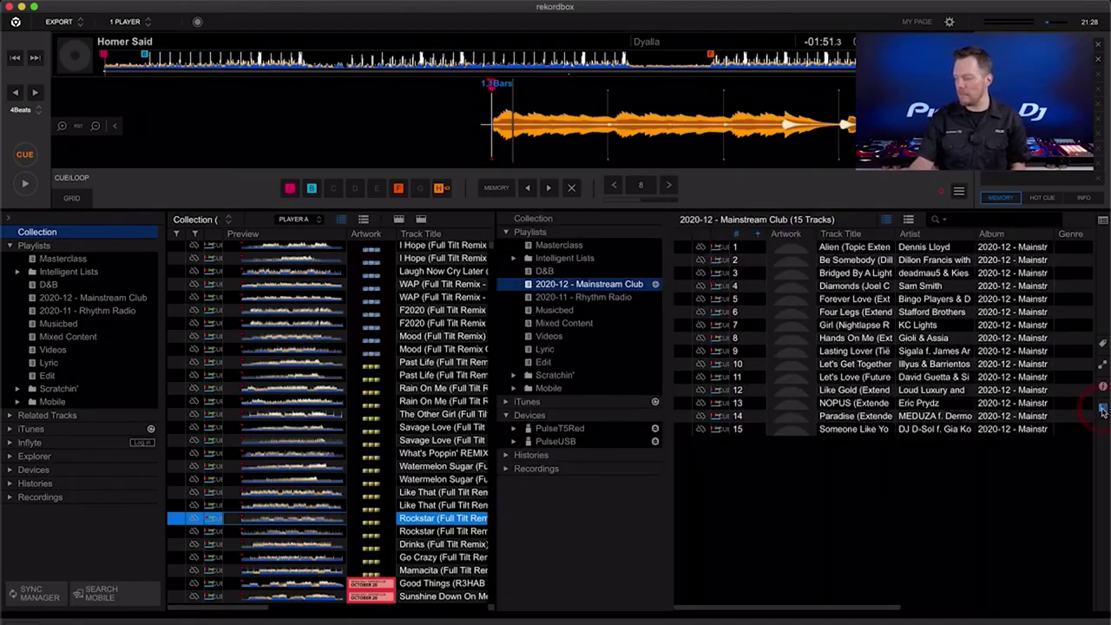
left_click(556, 246)
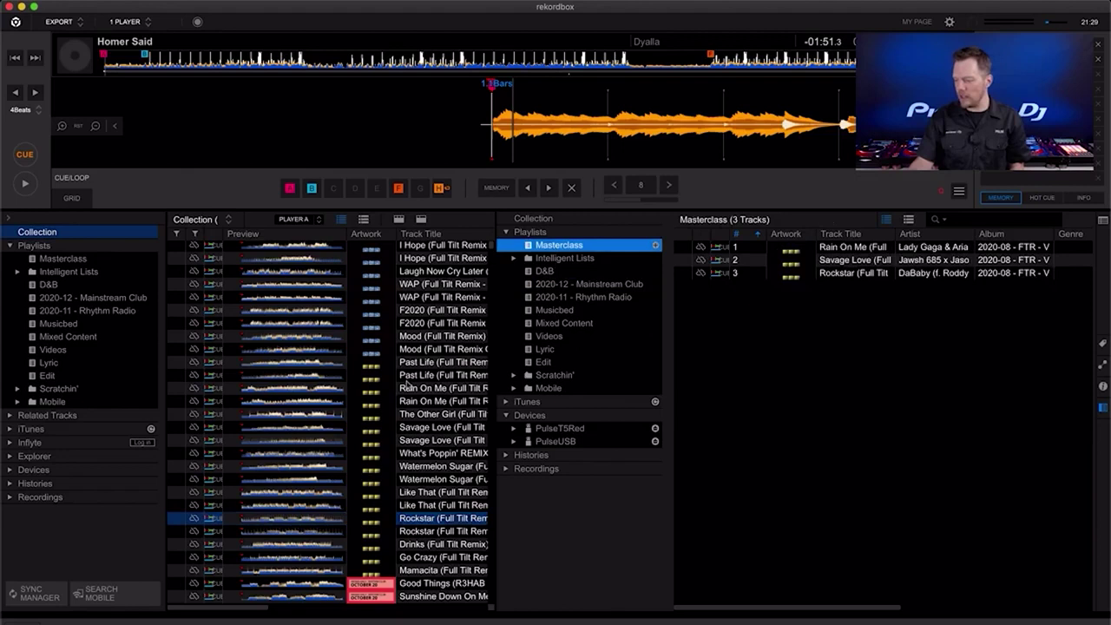
left_click_drag(498, 393, 683, 395)
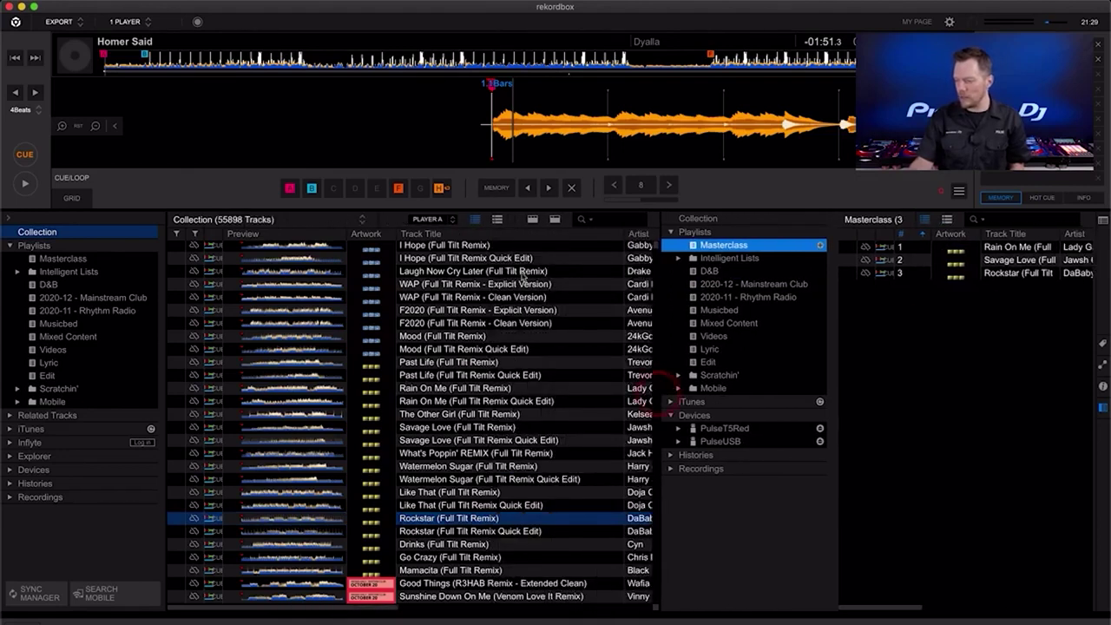
Step: Add Like That (Full Tilt Remix) and Rain On Me (Full Tilt Remix Quick Edit) from the collection to Masterclass
scroll(504, 328, "down", 2)
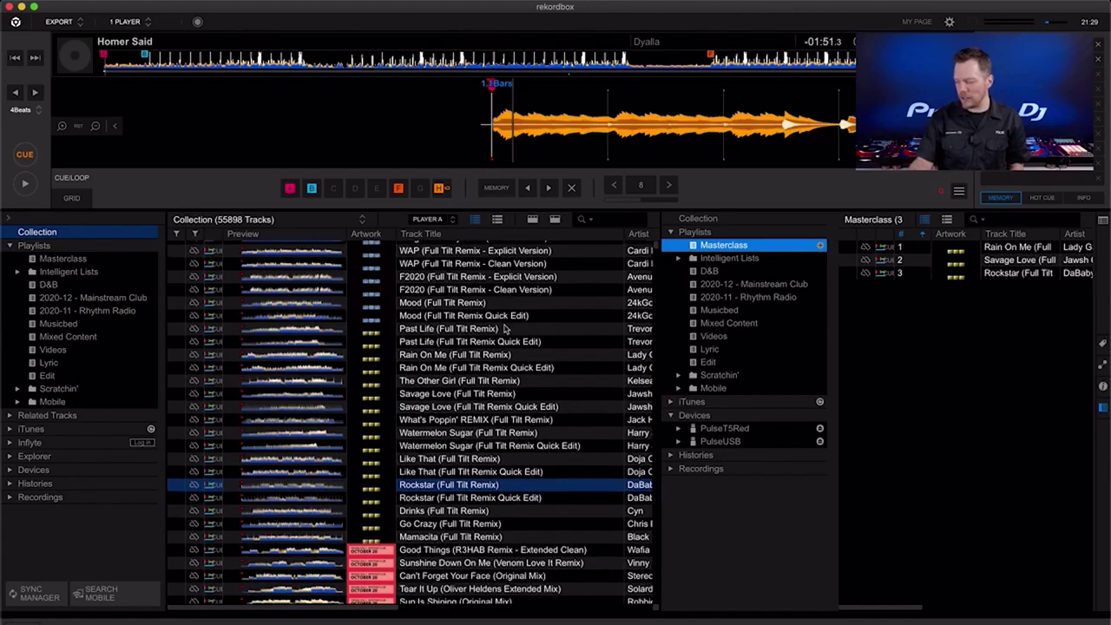
left_click(457, 406)
left_click_drag(449, 444, 992, 384)
left_click_drag(1035, 499, 1016, 500)
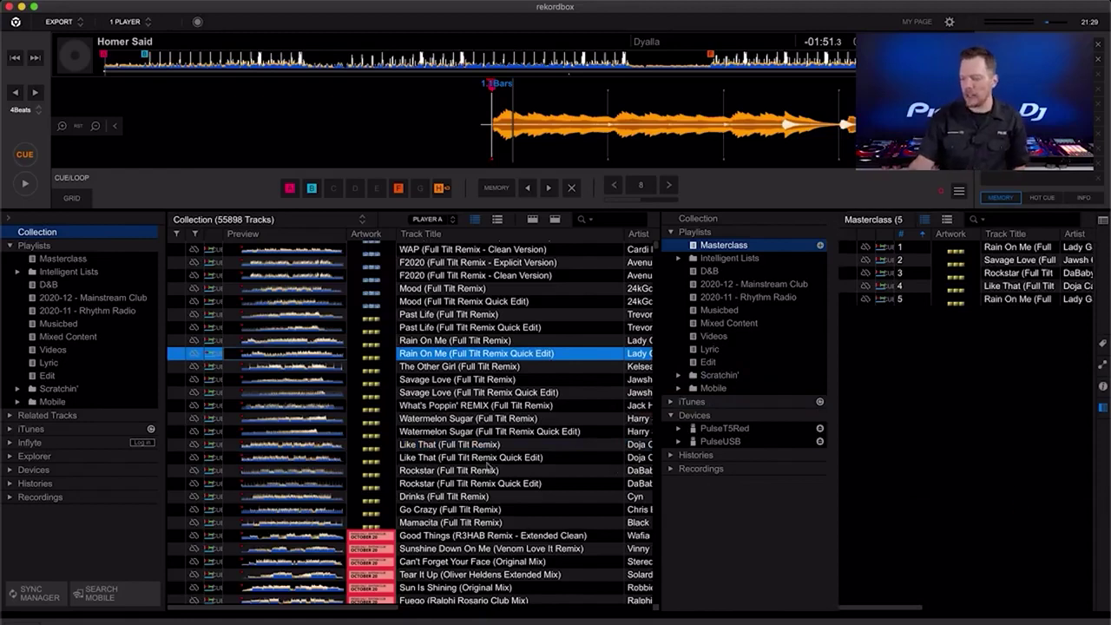
Step: Add Sunshine Down On Me (Venom Love It Remix) to the Masterclass playlist with Add To Playlist
scroll(521, 469, "down", 3)
right_click(419, 503)
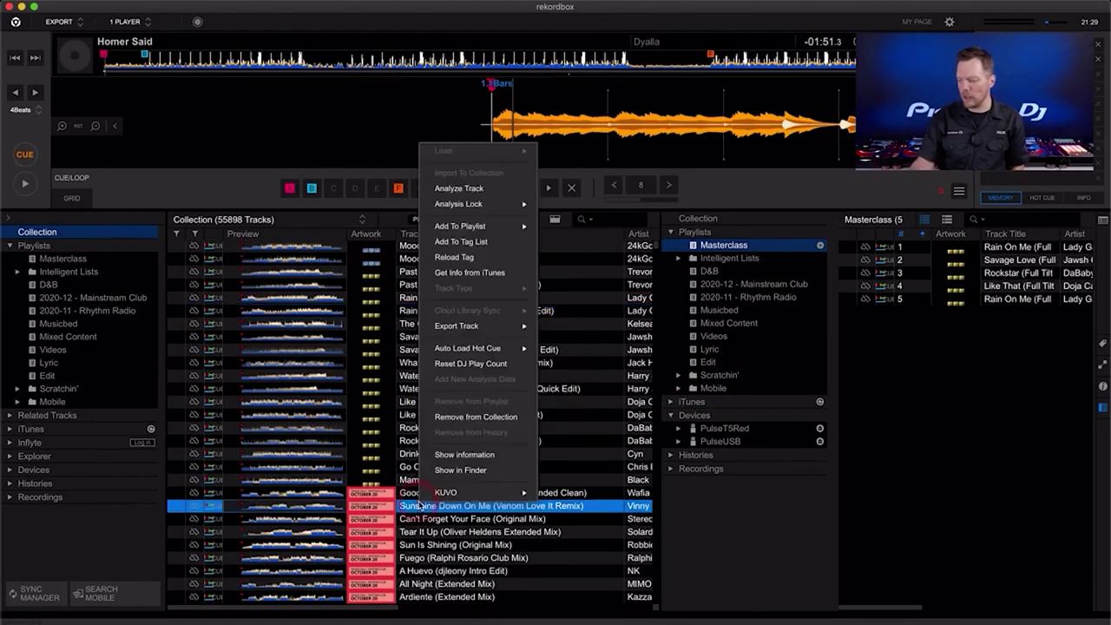
mouse_move(471, 230)
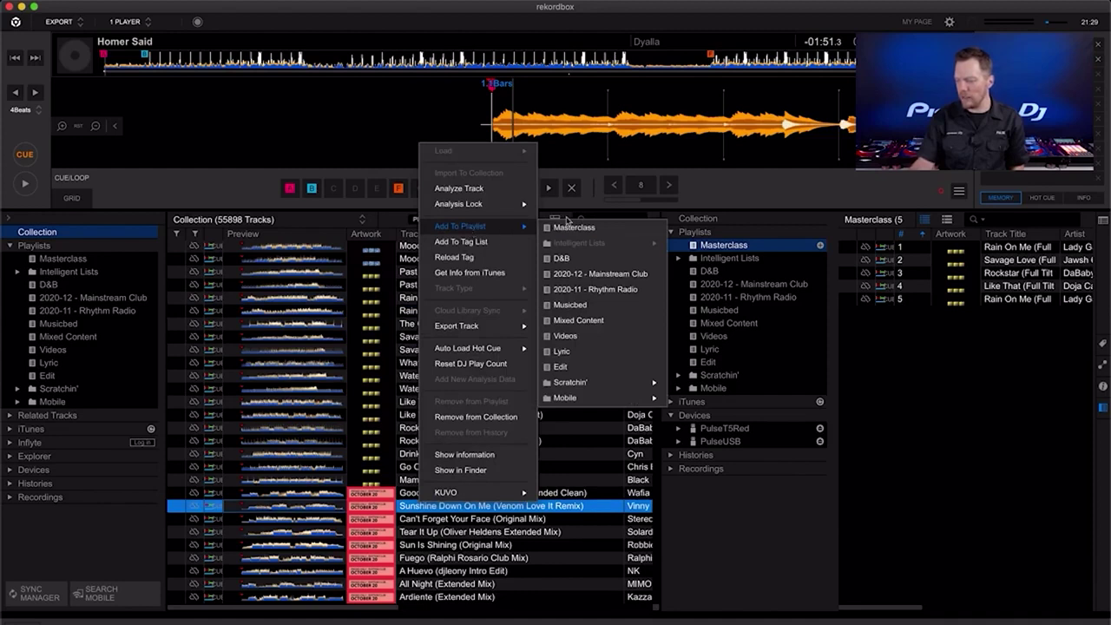
left_click(574, 228)
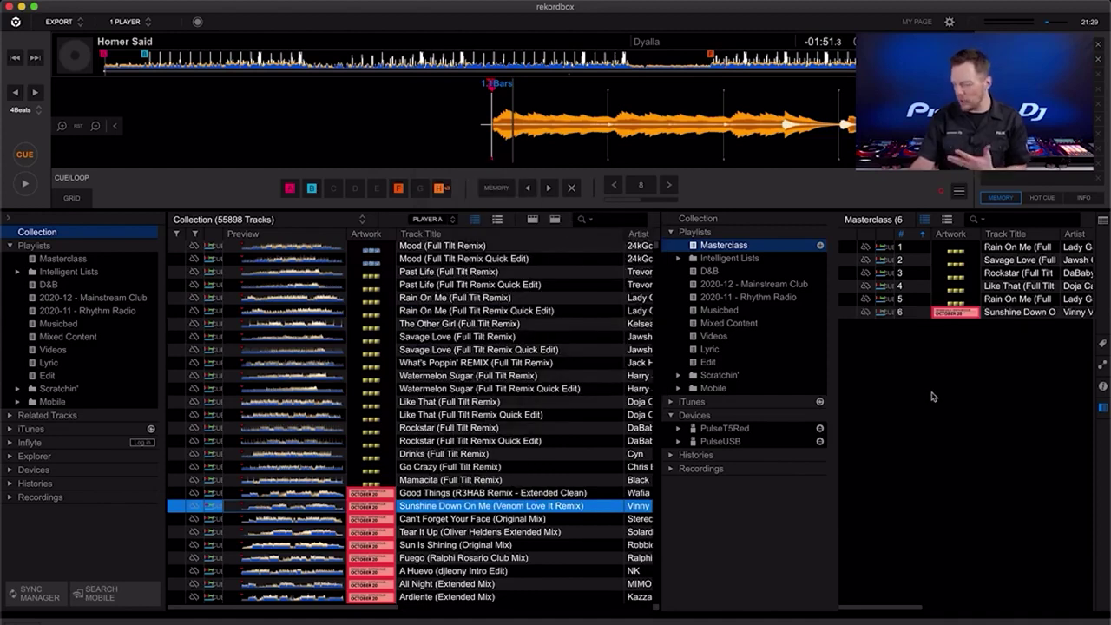
Step: Find Homer Said in the collection and add it to Masterclass with Add To Playlist
scroll(549, 321, "up", 12)
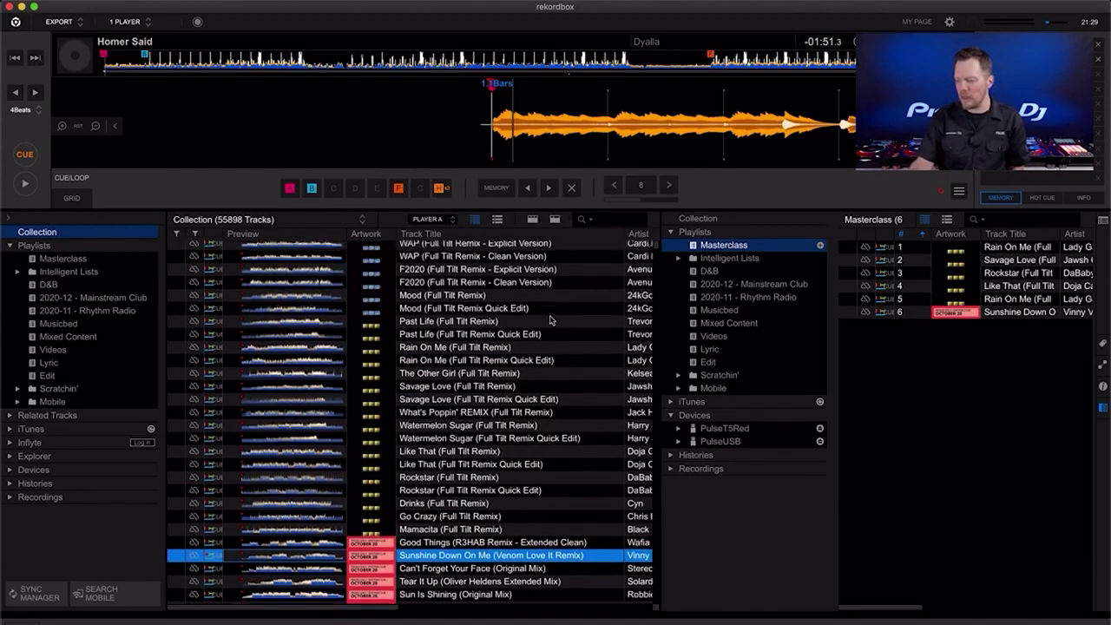
scroll(529, 372, "up", 6)
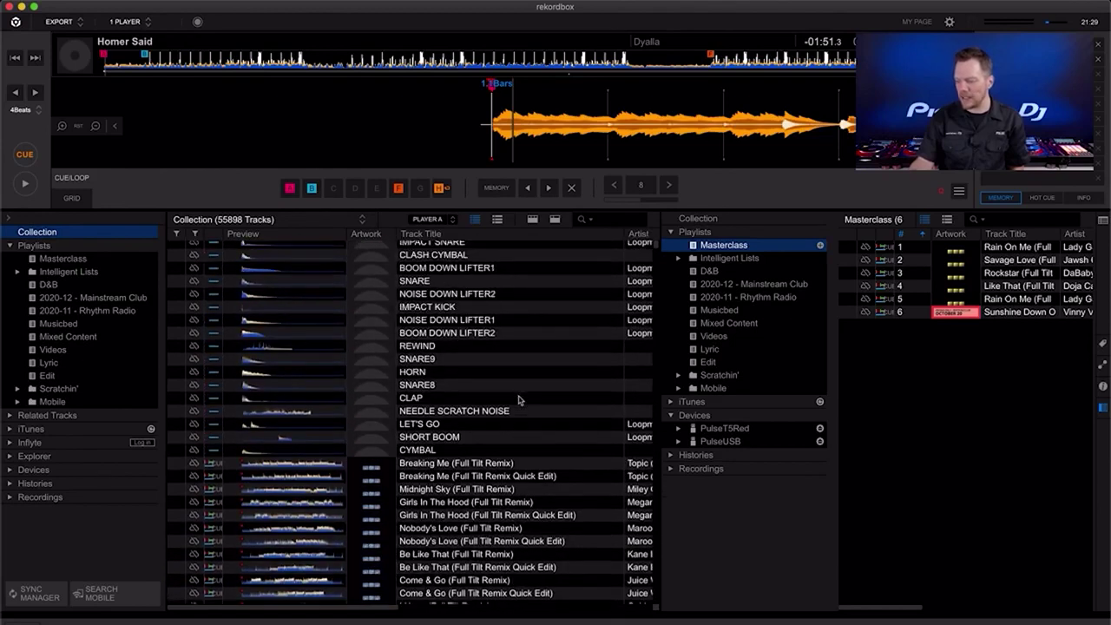
left_click(456, 356)
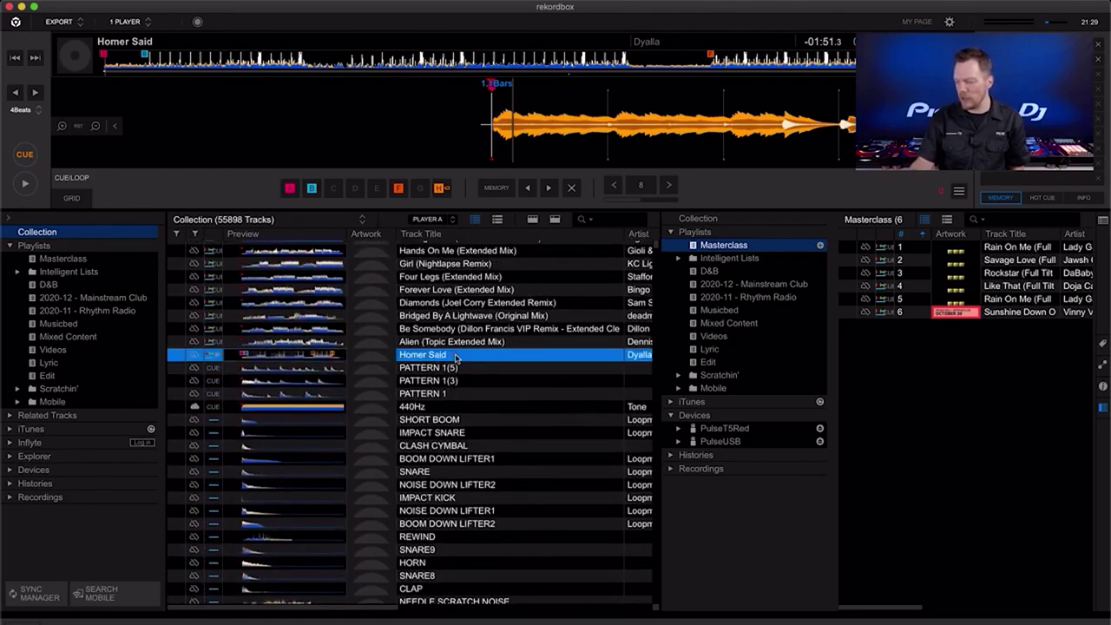
right_click(455, 356)
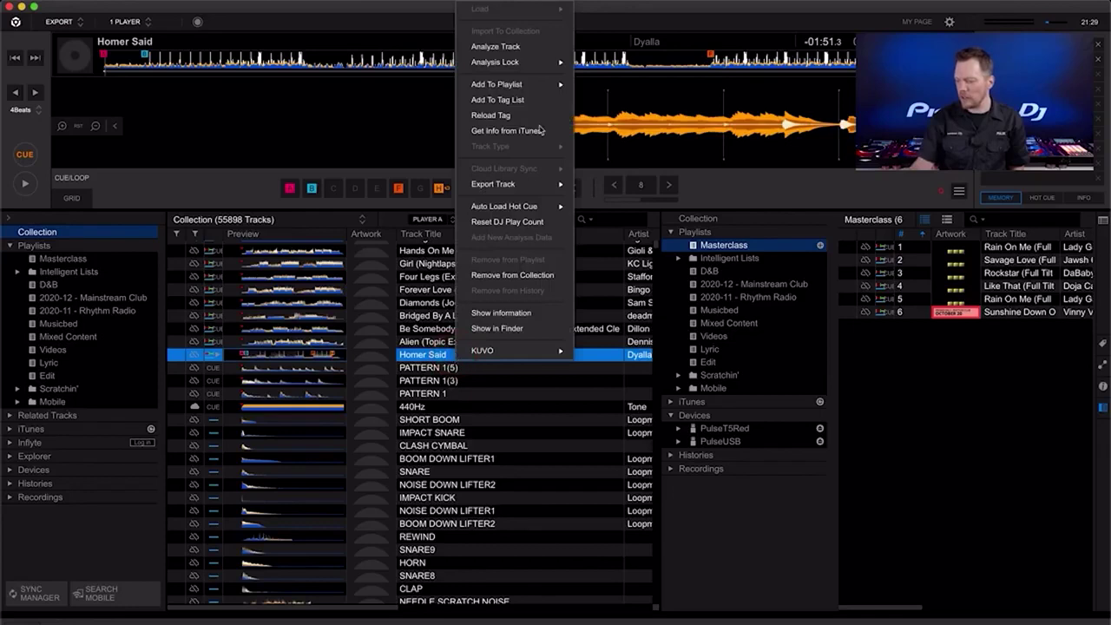
mouse_move(532, 84)
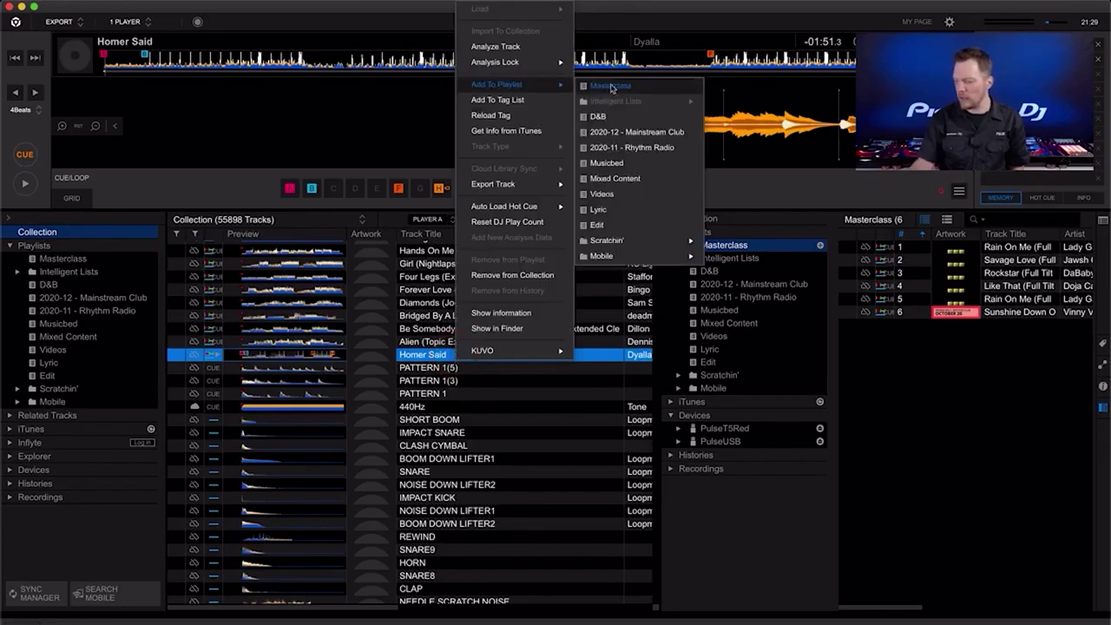
left_click(612, 86)
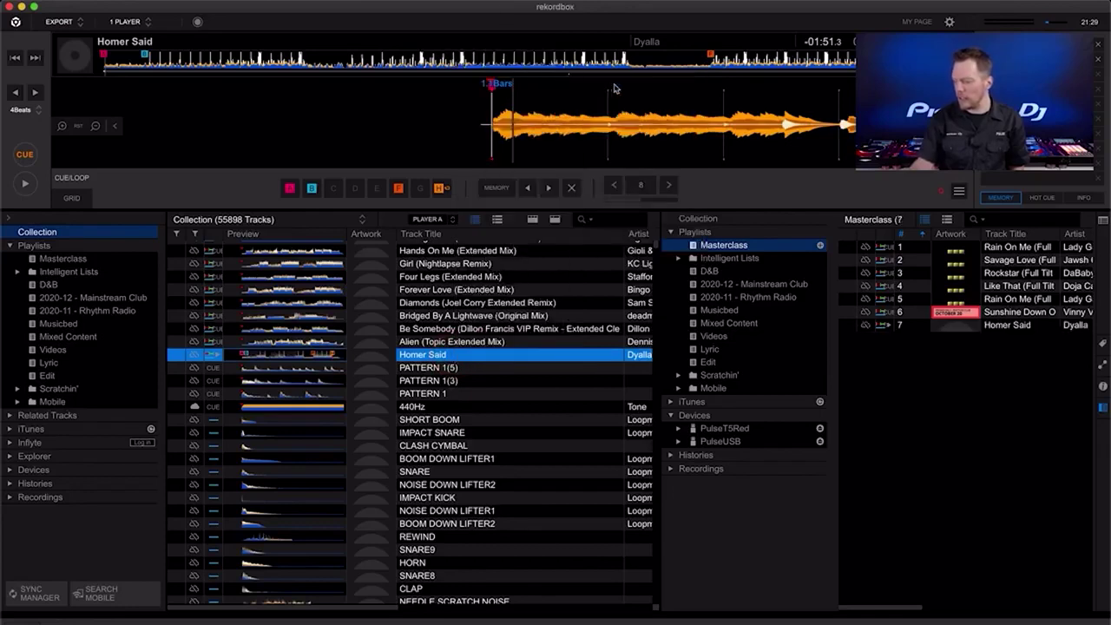
Step: Hide the second browser so the collection fills the full width again
left_click(1103, 409)
left_click(1103, 408)
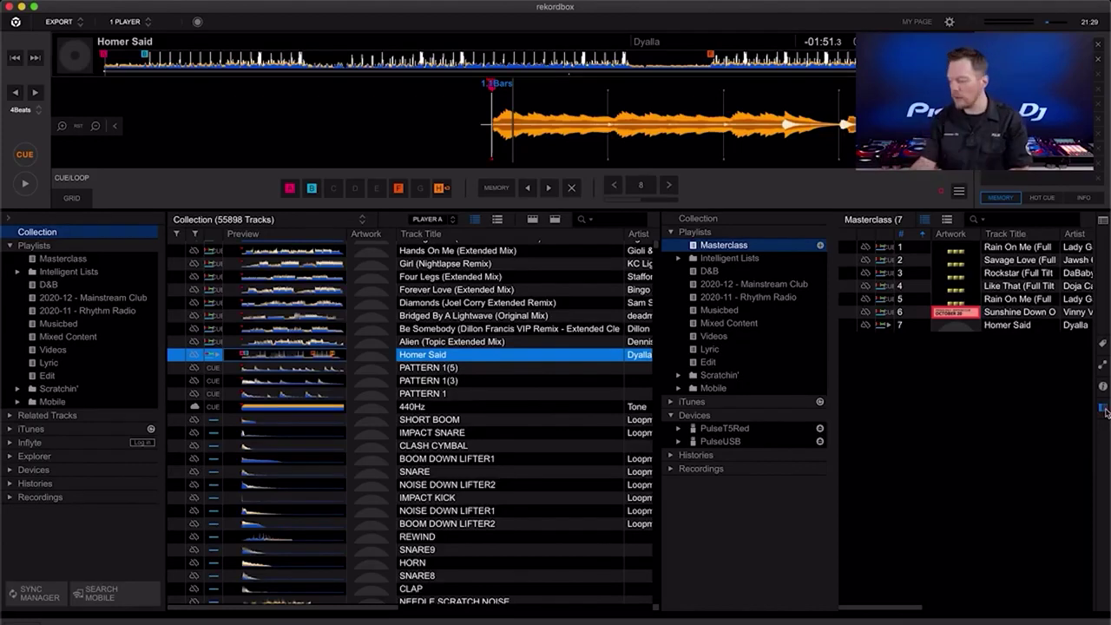
left_click(1103, 408)
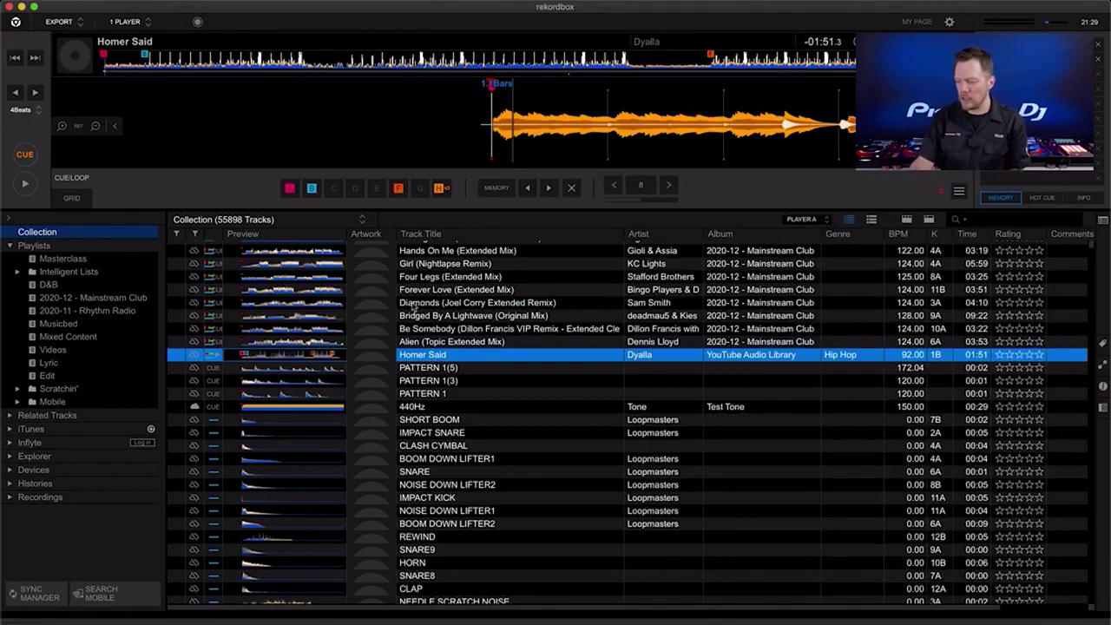
Step: Check which playlists and histories contain Homer Said, Alien and Four Legs
left_click(363, 222)
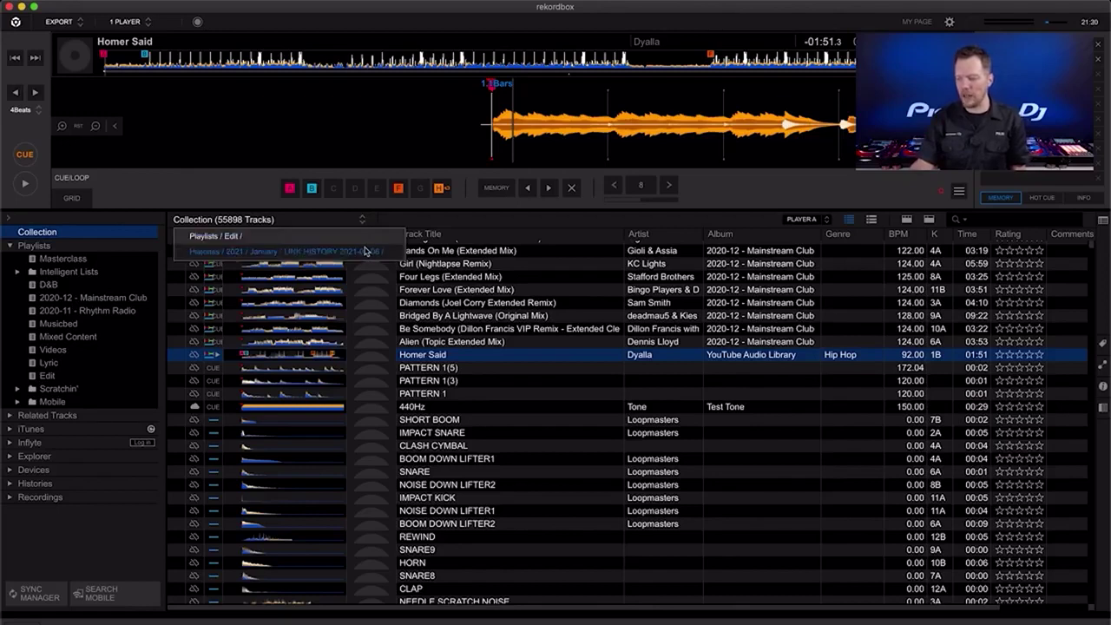
left_click(460, 343)
left_click(363, 220)
left_click(363, 219)
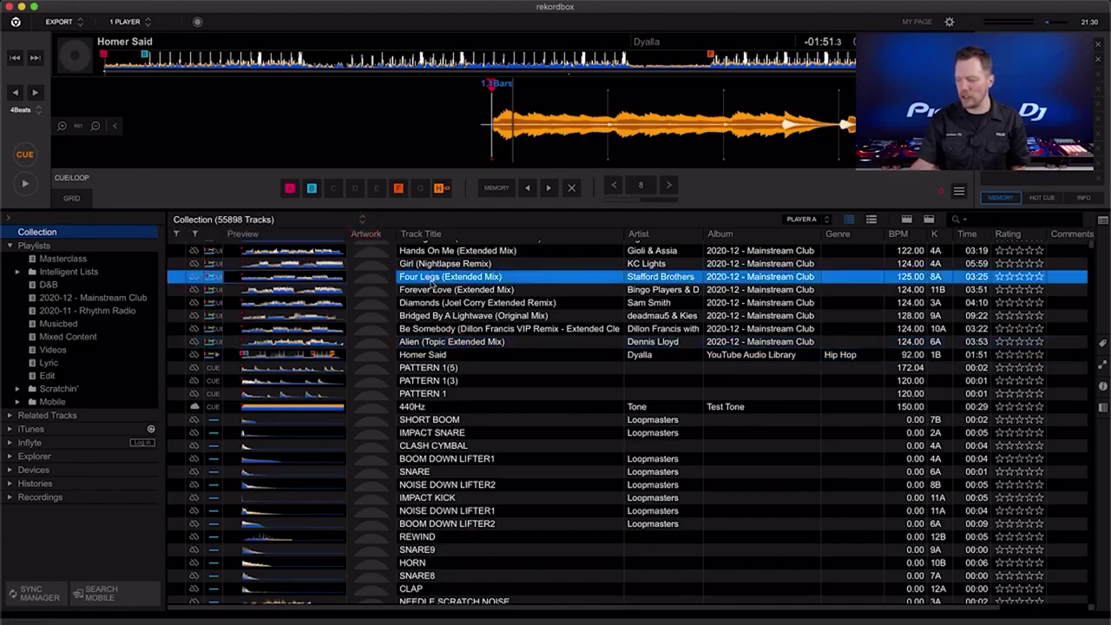
left_click(363, 219)
Step: Check which playlists contain the Full Tilt Remixes of Breaking Me and Savage Love
scroll(474, 505, "down", 2)
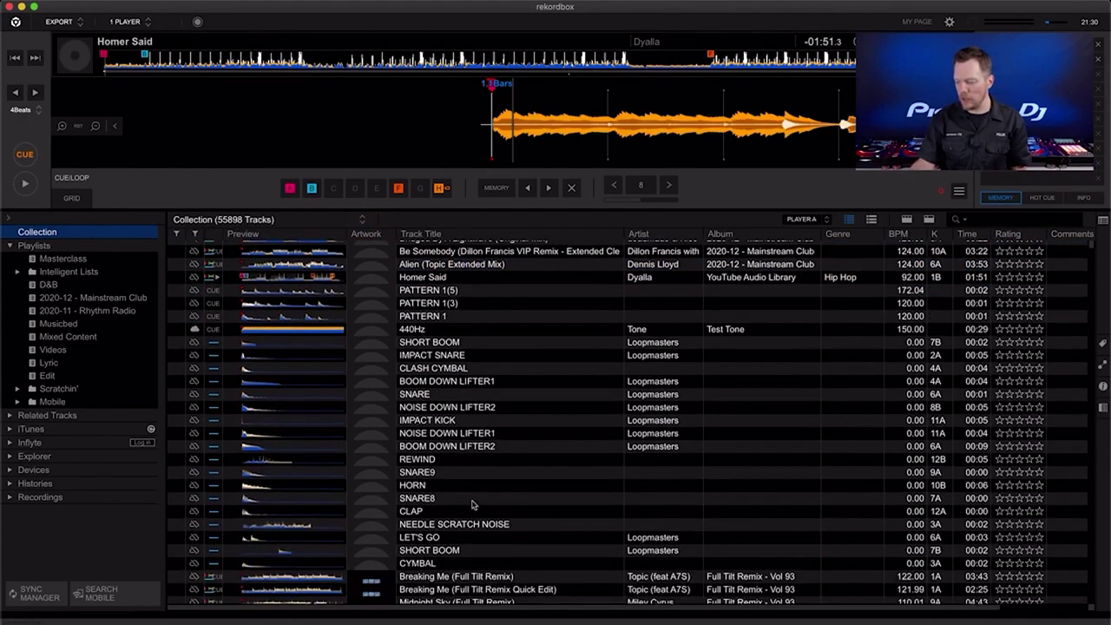
left_click(450, 577)
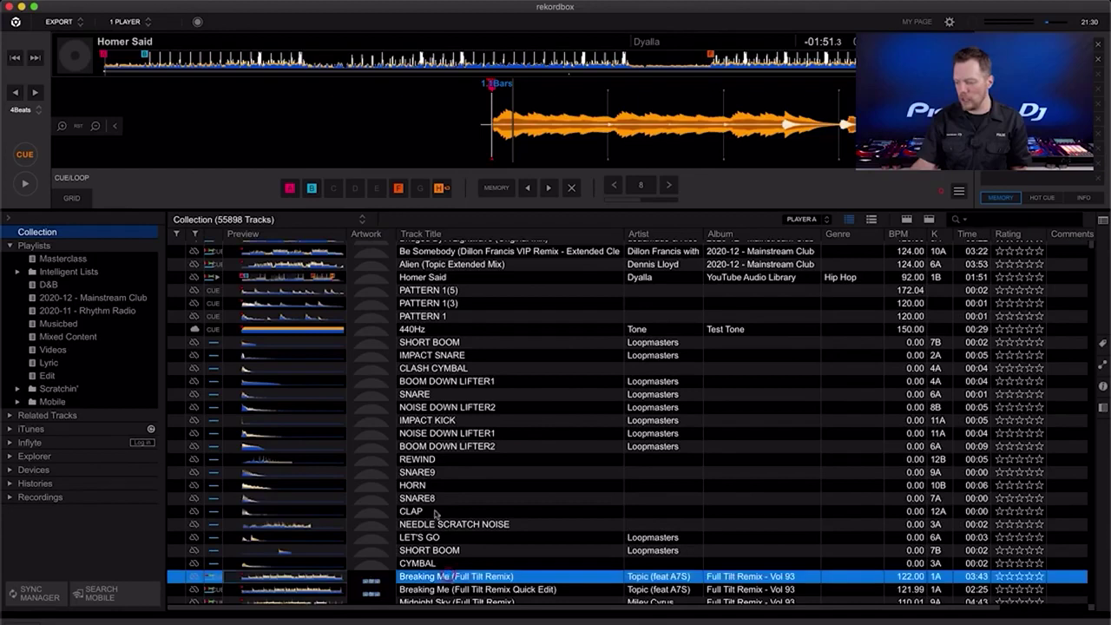
left_click(289, 220)
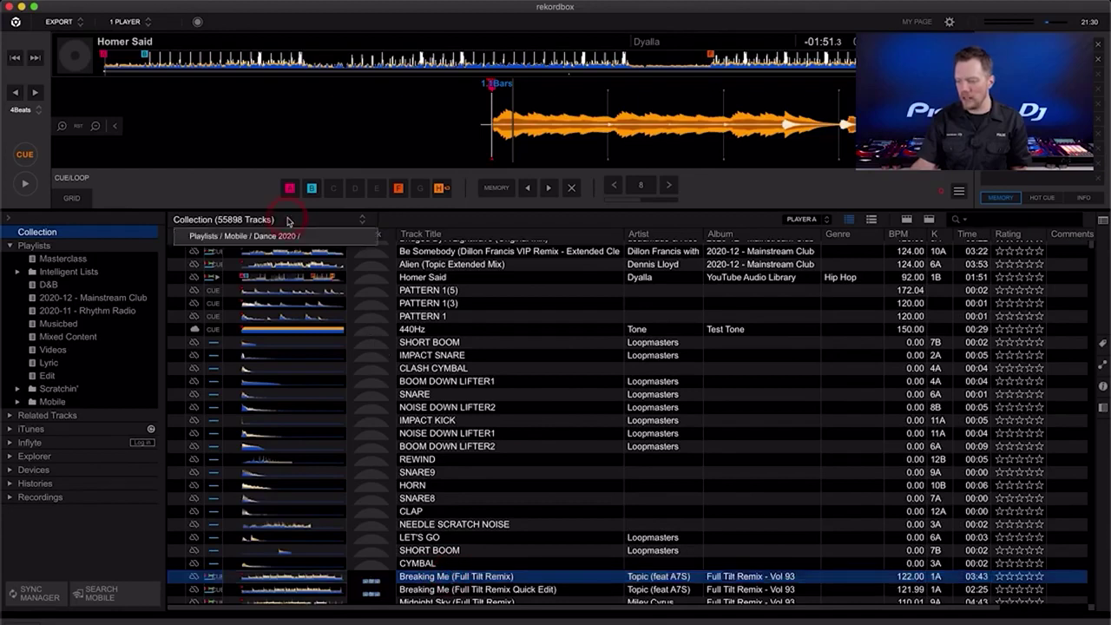
left_click(393, 220)
scroll(386, 400, "down", 10)
left_click(479, 532)
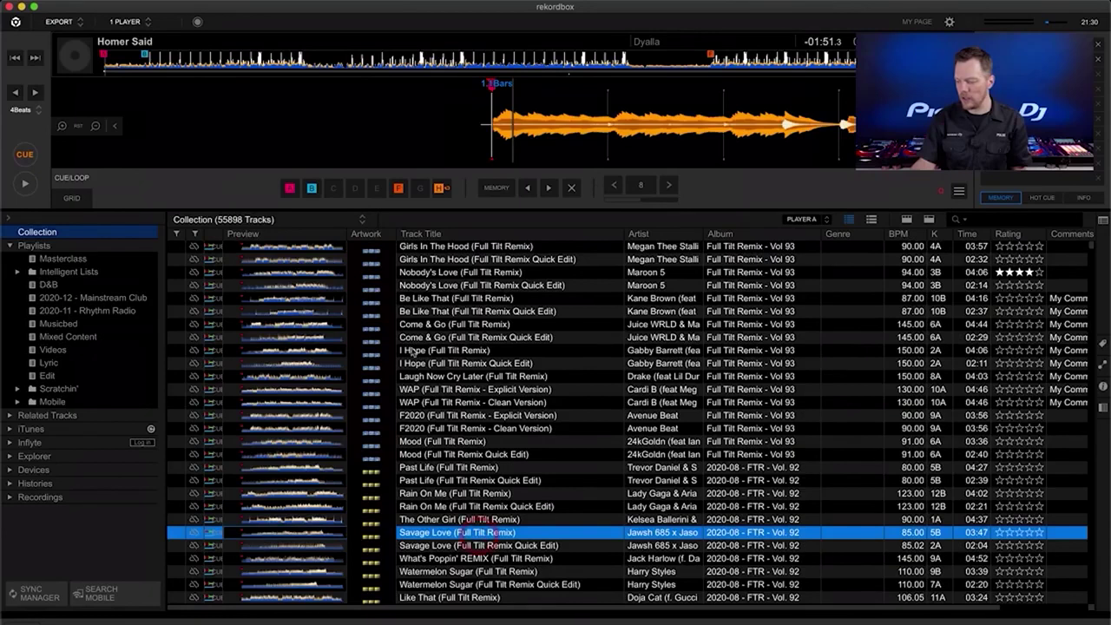
left_click(362, 220)
left_click(449, 211)
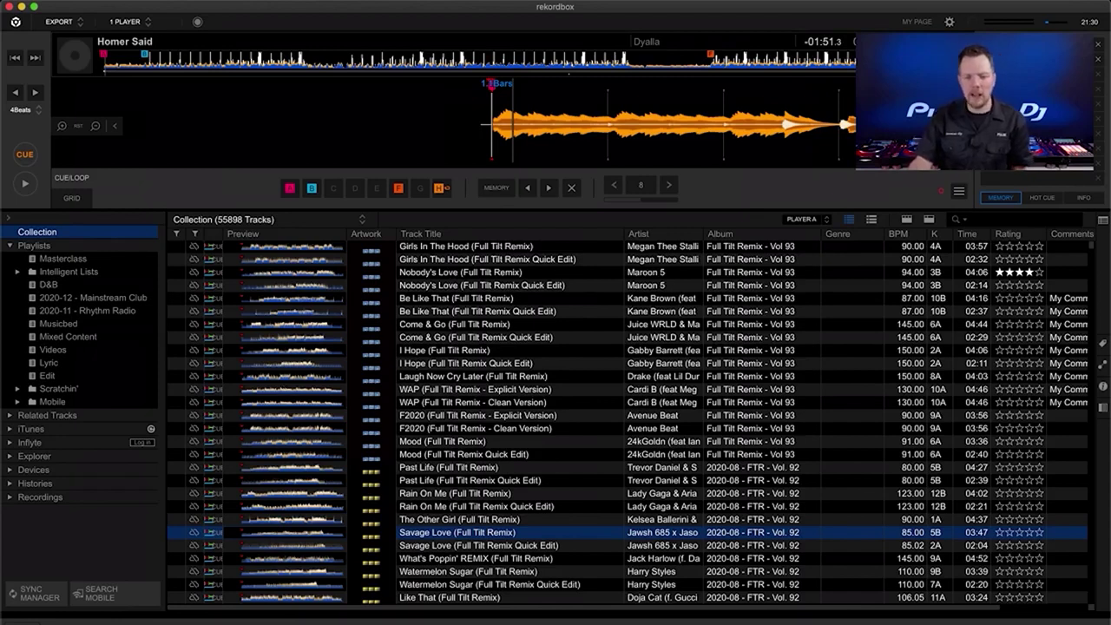
Step: Turn on the category filter for the Collection and restrict it to the Dance genre
left_click(79, 260)
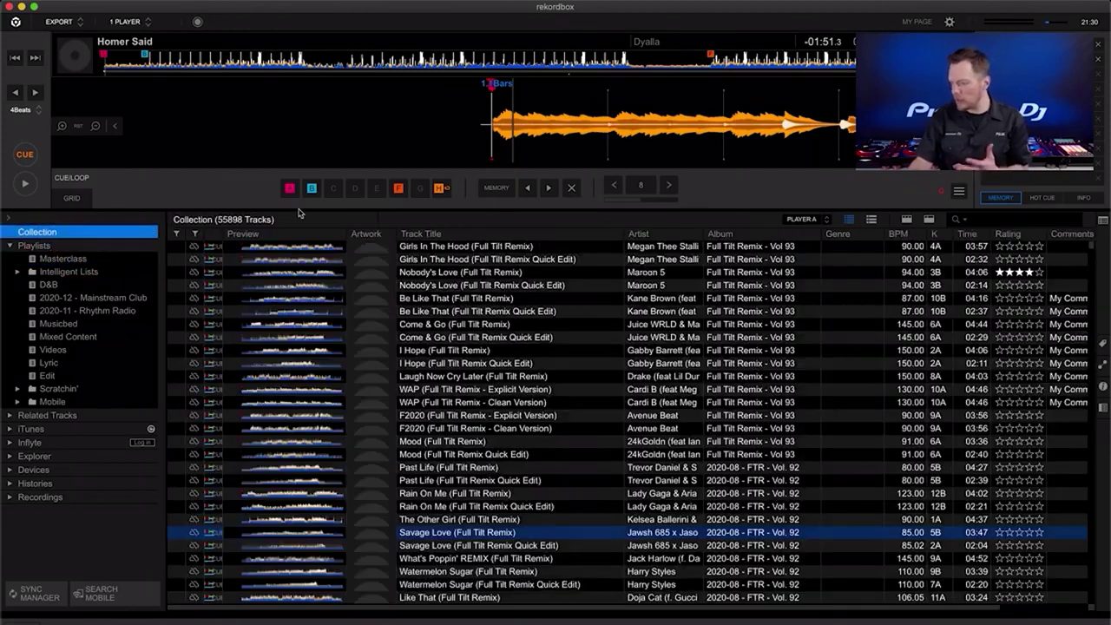
left_click(39, 233)
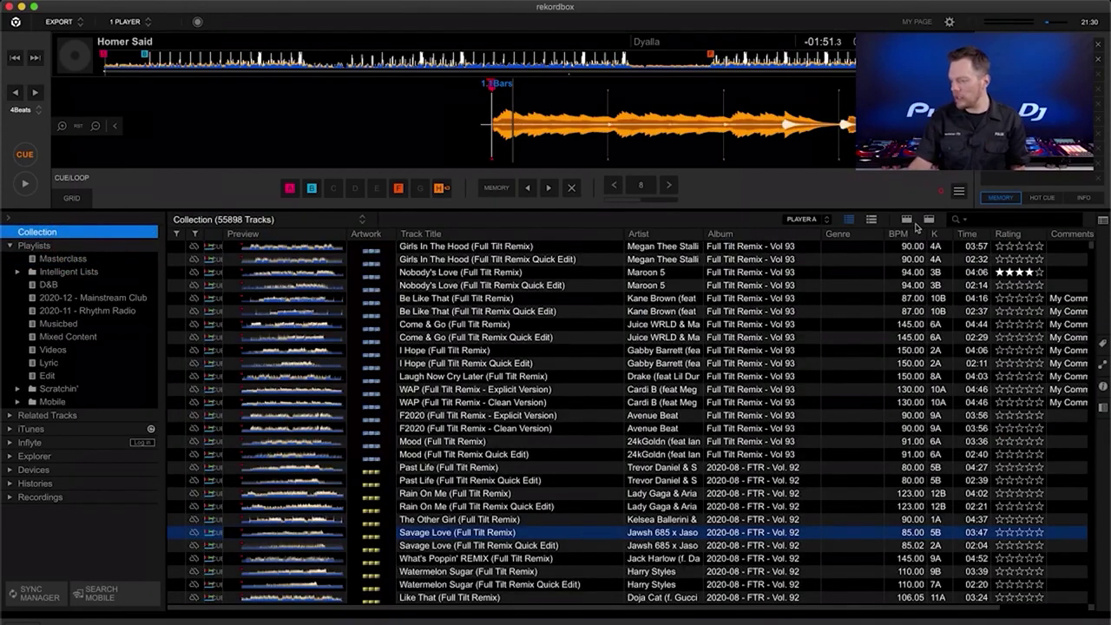
left_click(908, 222)
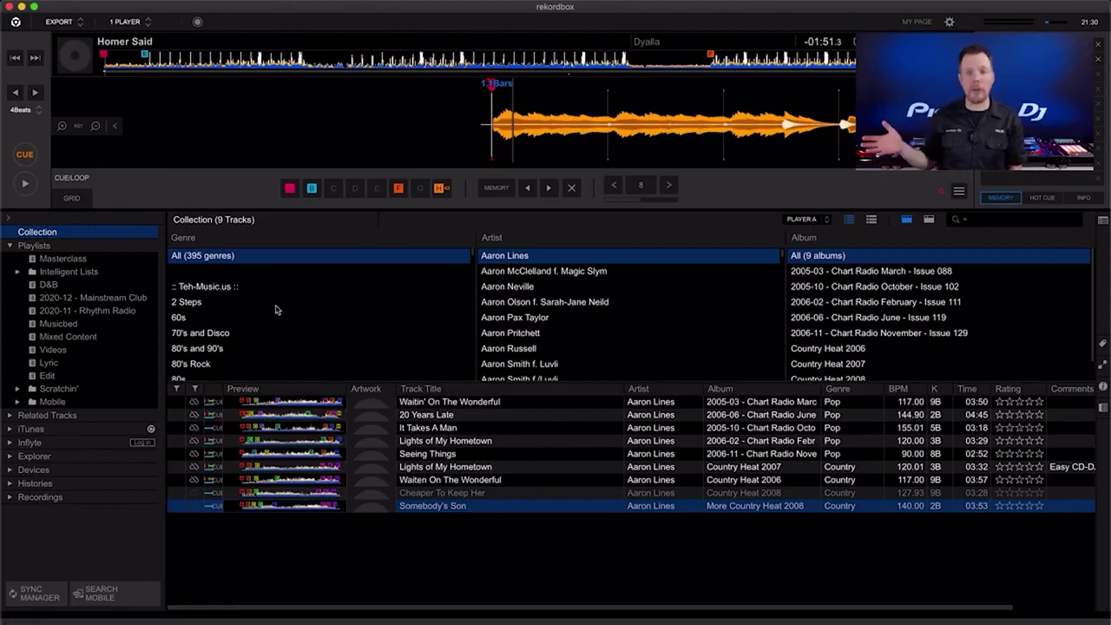
scroll(276, 310, "down", 10)
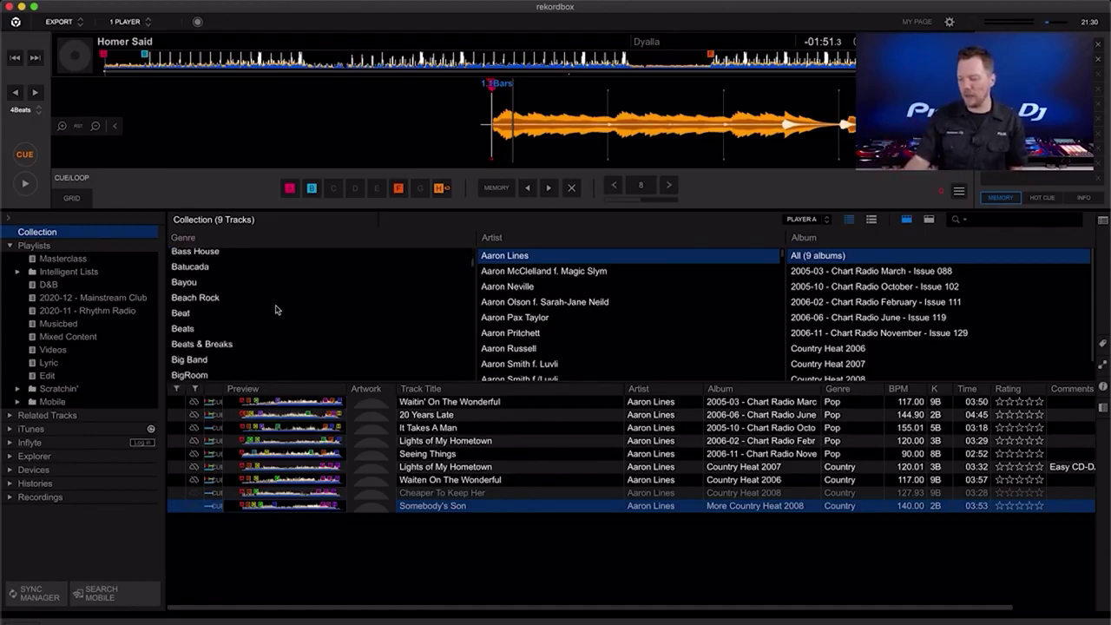
scroll(276, 310, "down", 10)
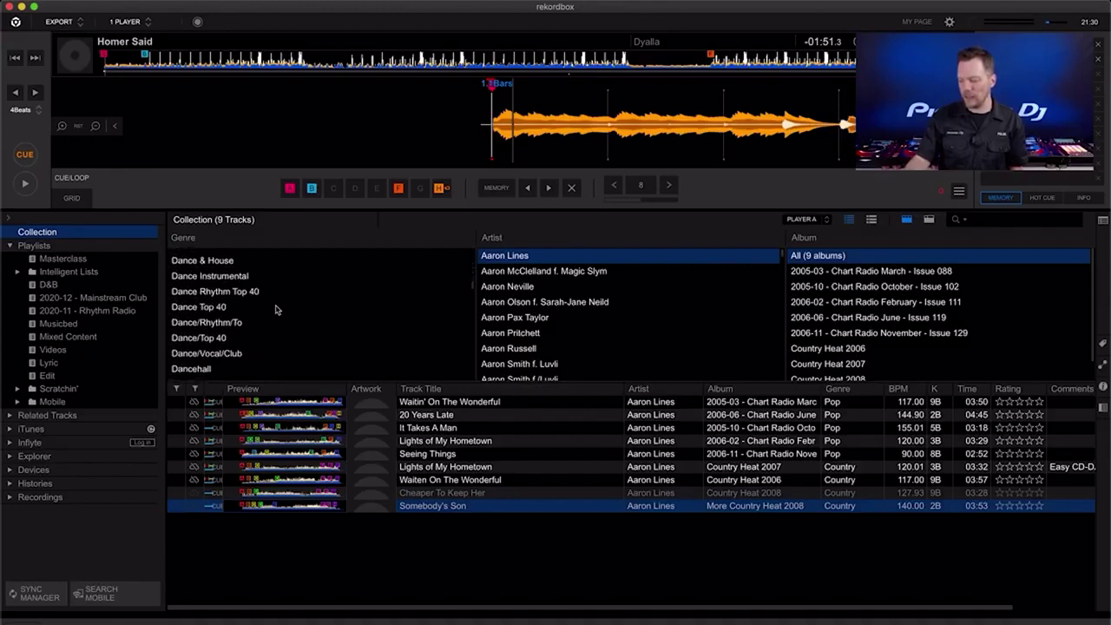
left_click(228, 278)
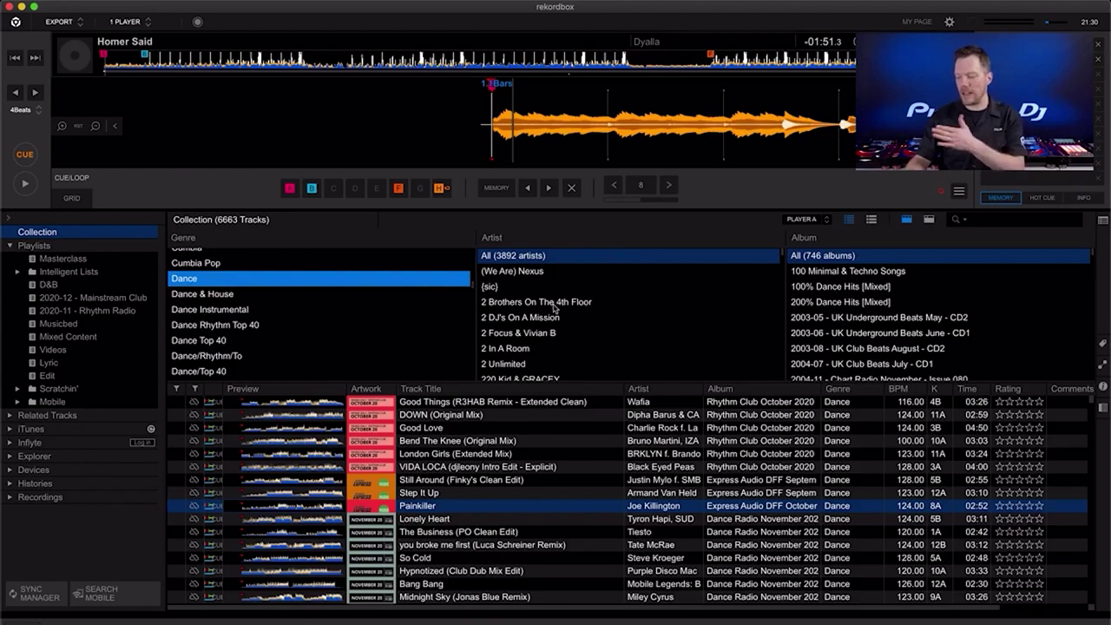
Step: Filter by the artist 2 In A Room and add Wiggle It to the Masterclass playlist
left_click(537, 347)
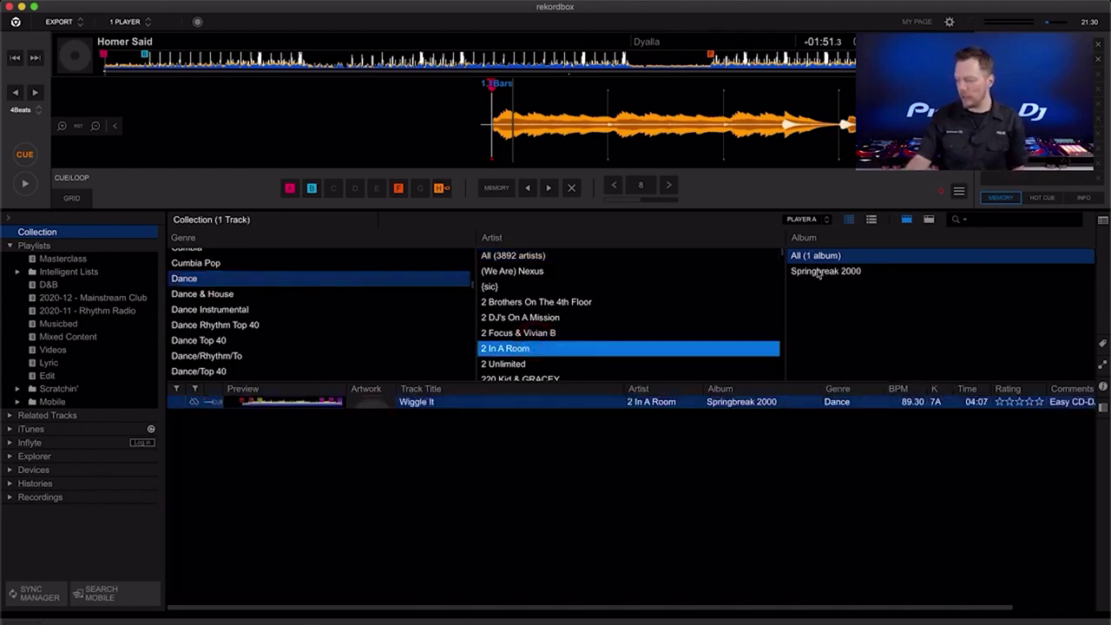
left_click(412, 403)
mouse_move(412, 404)
left_mouse_down()
mouse_move(261, 296)
mouse_move(87, 260)
left_mouse_up()
Step: Reset the genre filter to All and check which playlists contain Wiggle It from Springbreak 2000
scroll(286, 300, "up", 15)
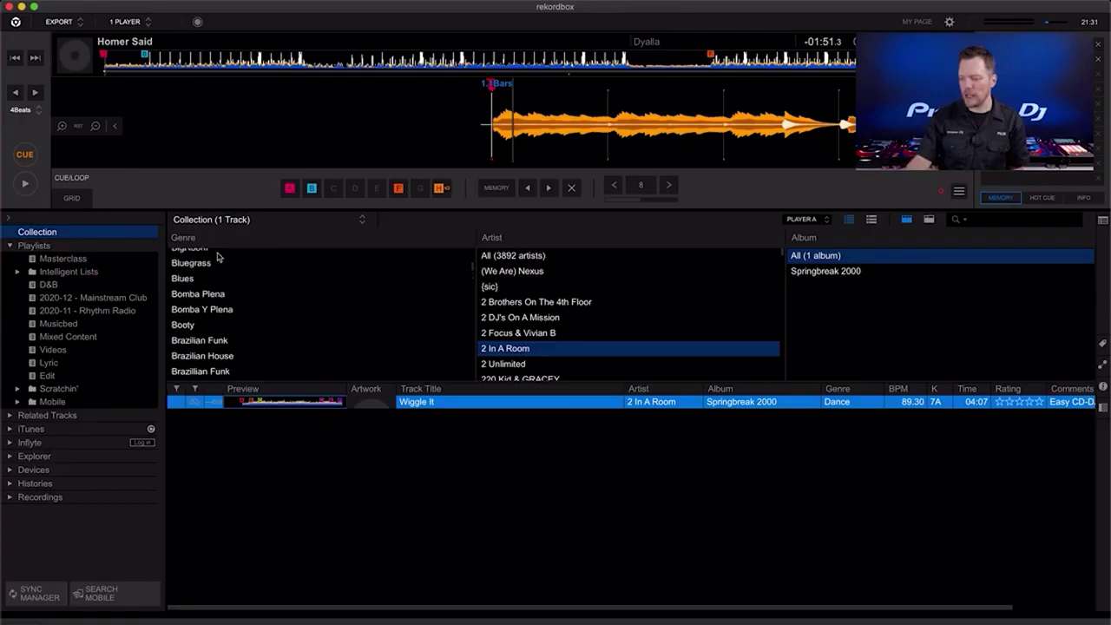
left_click(217, 255)
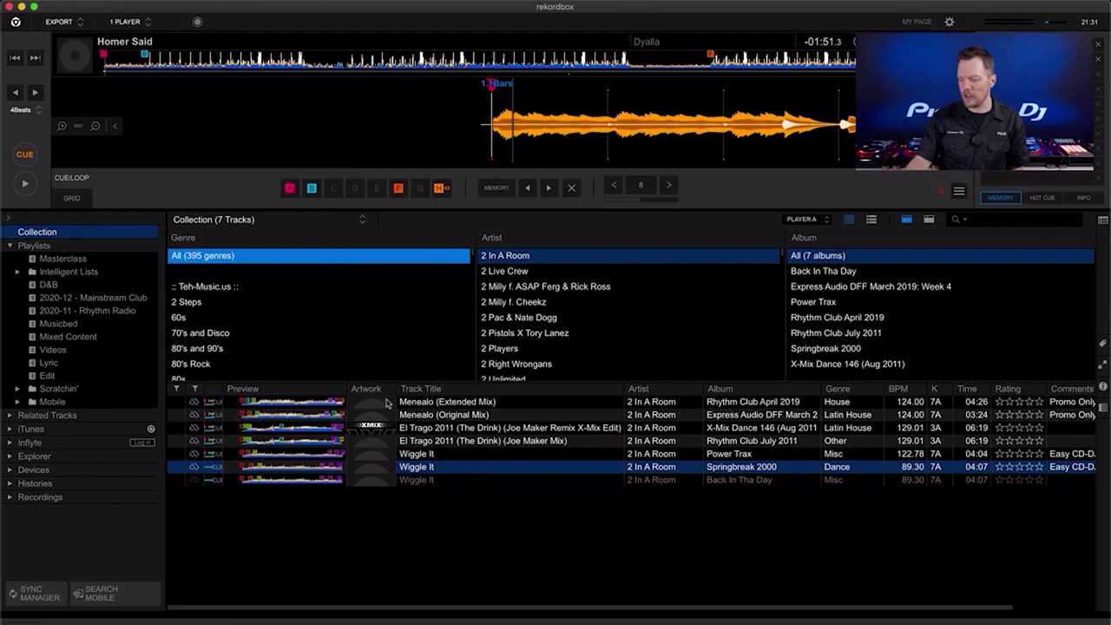
left_click(360, 221)
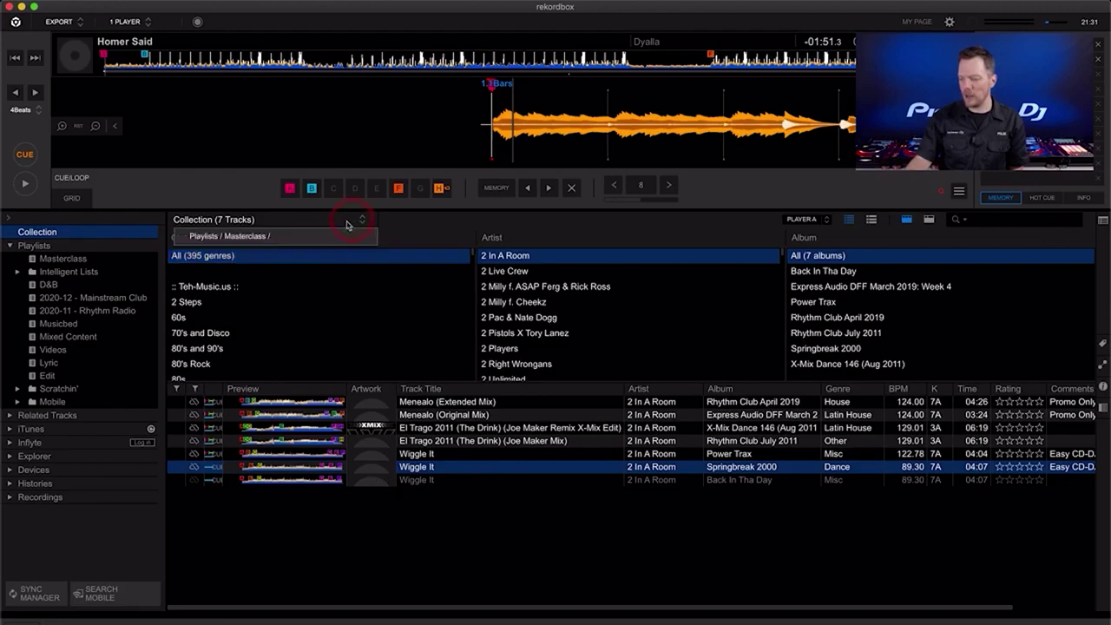
left_click(423, 231)
left_click(514, 444)
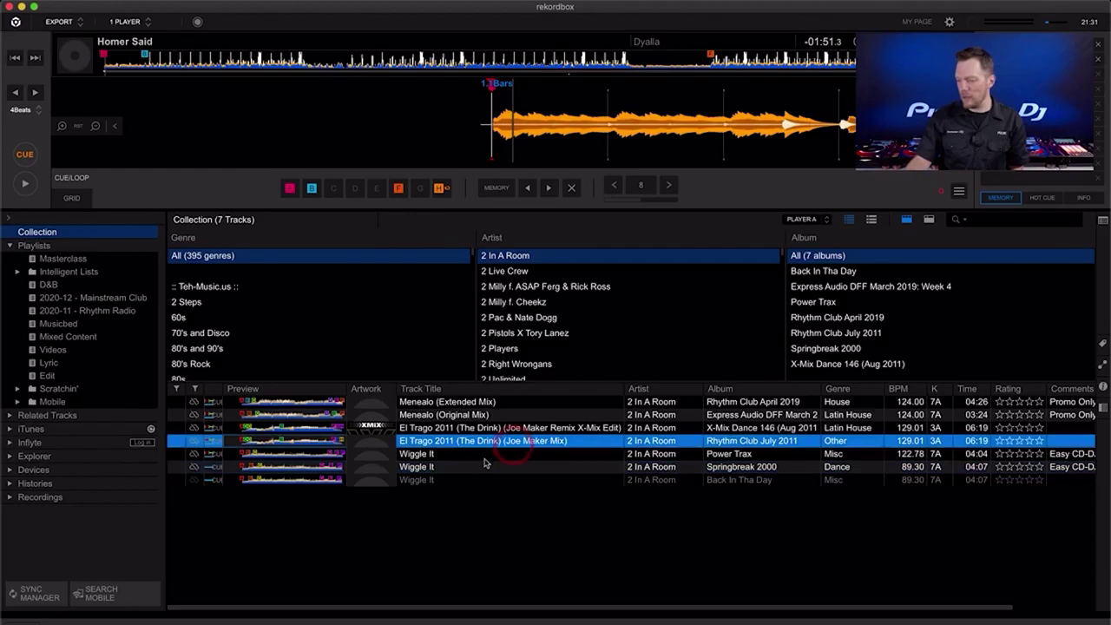
left_click(485, 466)
left_click(274, 224)
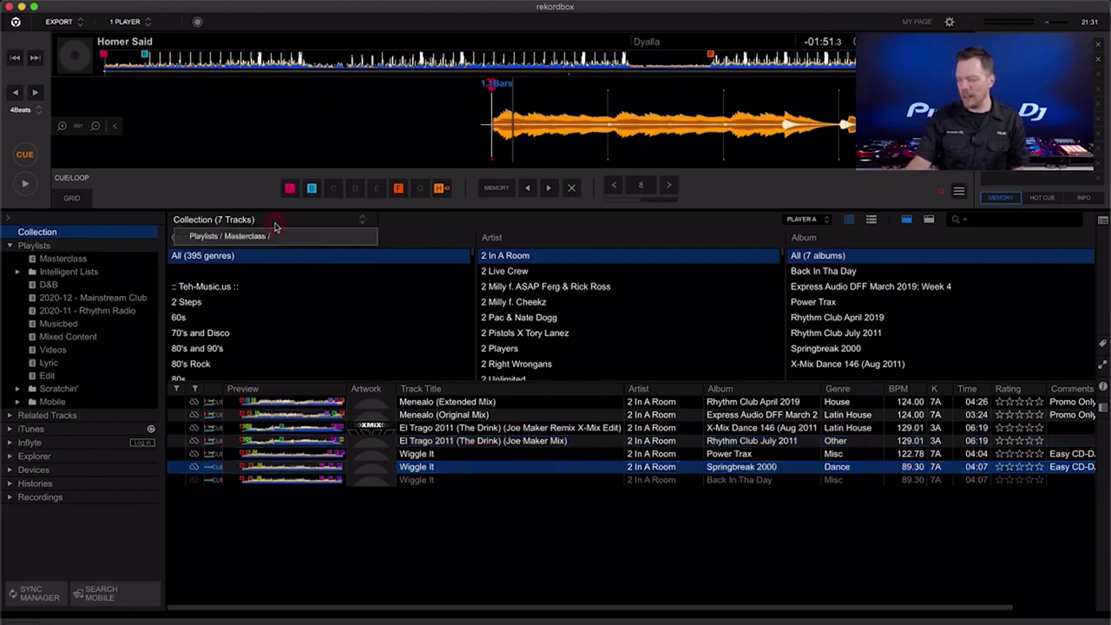
left_click(465, 219)
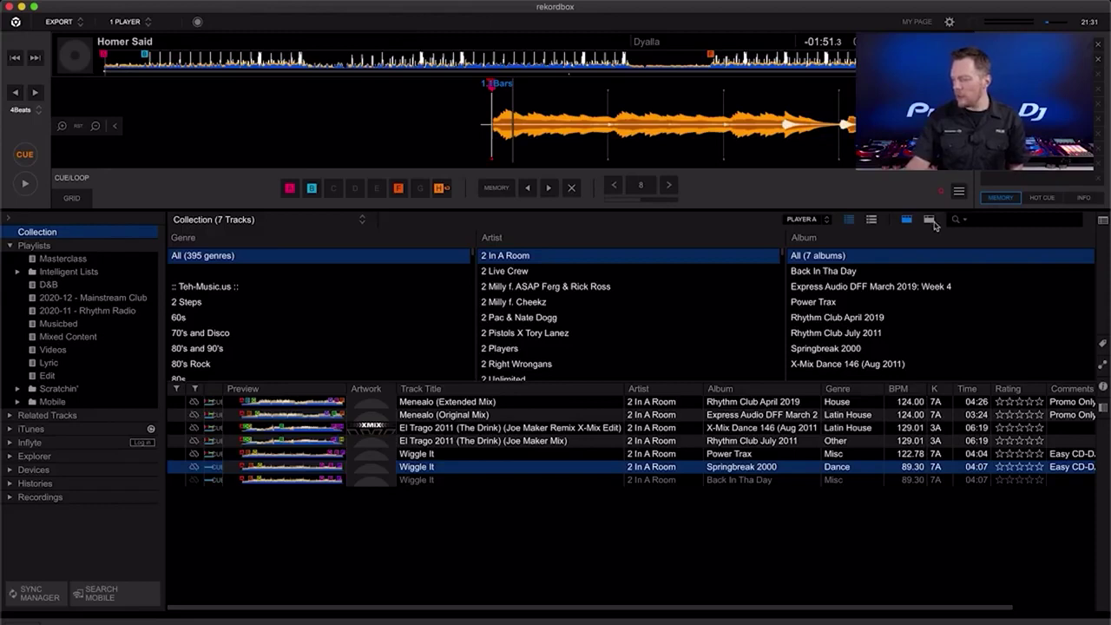
Step: Switch the Collection to the track filter and set it to 100 BPM with a ±6% range
left_click(929, 221)
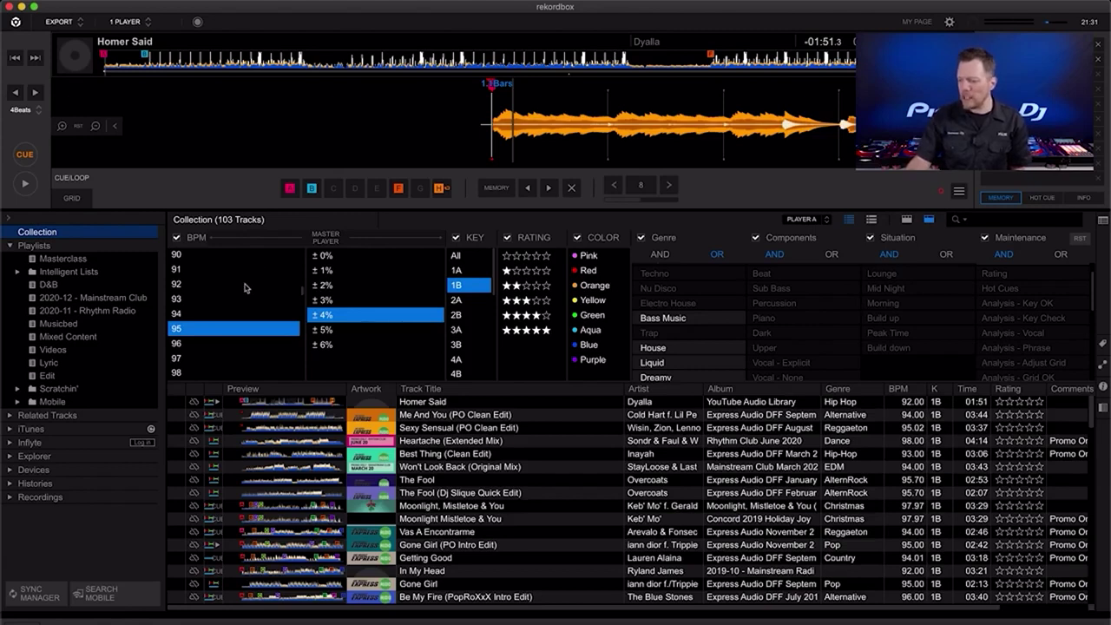
scroll(245, 288, "up", 2)
scroll(245, 288, "down", 2)
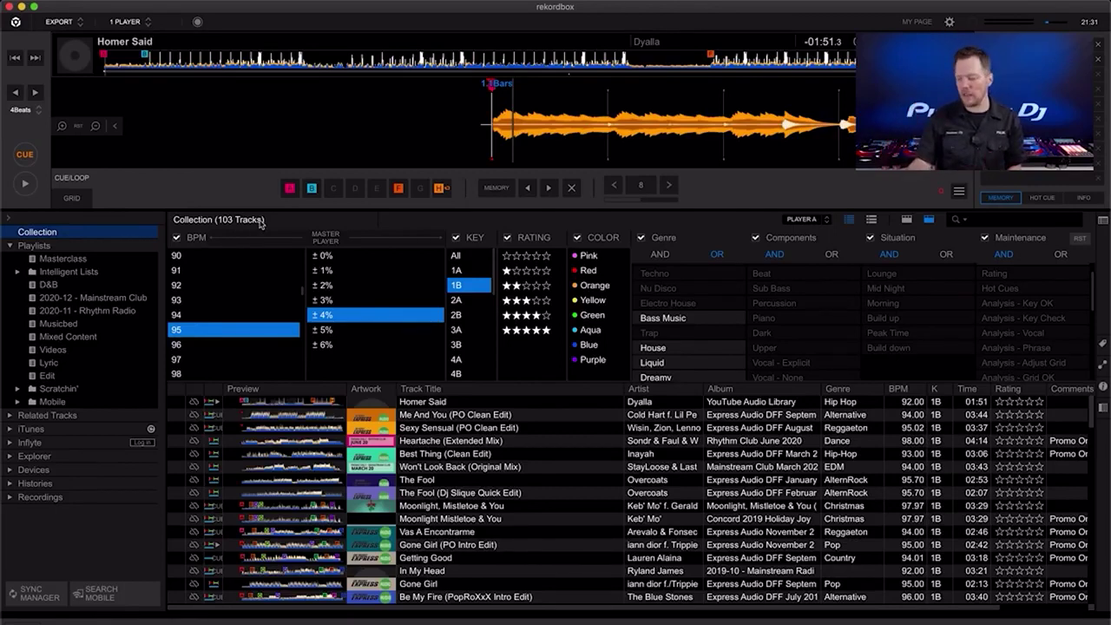
scroll(209, 321, "down", 3)
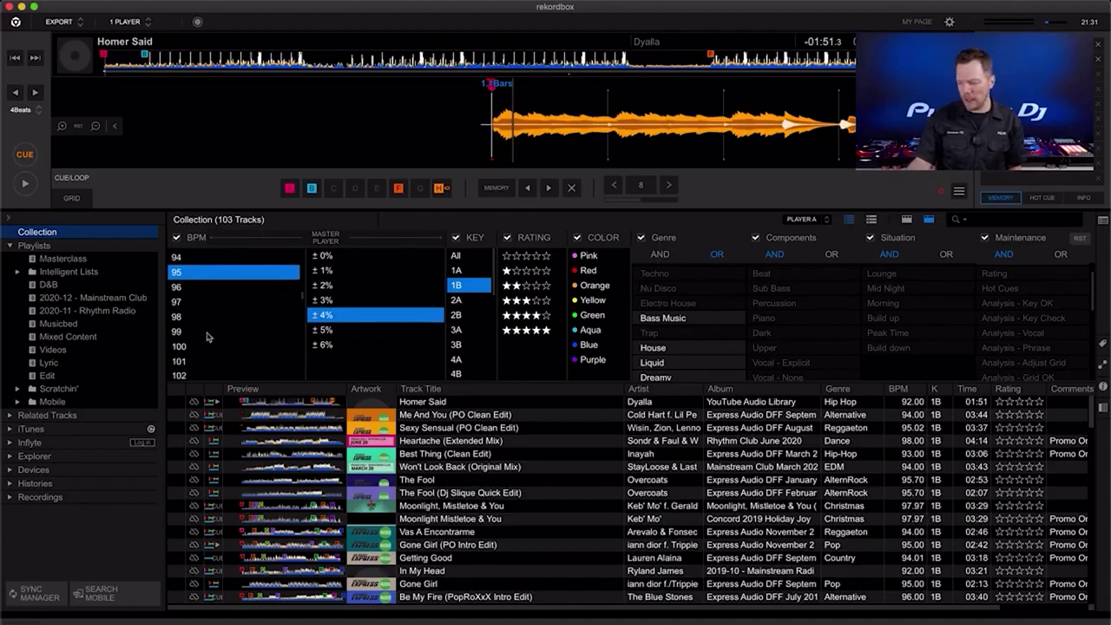
left_click(186, 346)
left_click(336, 344)
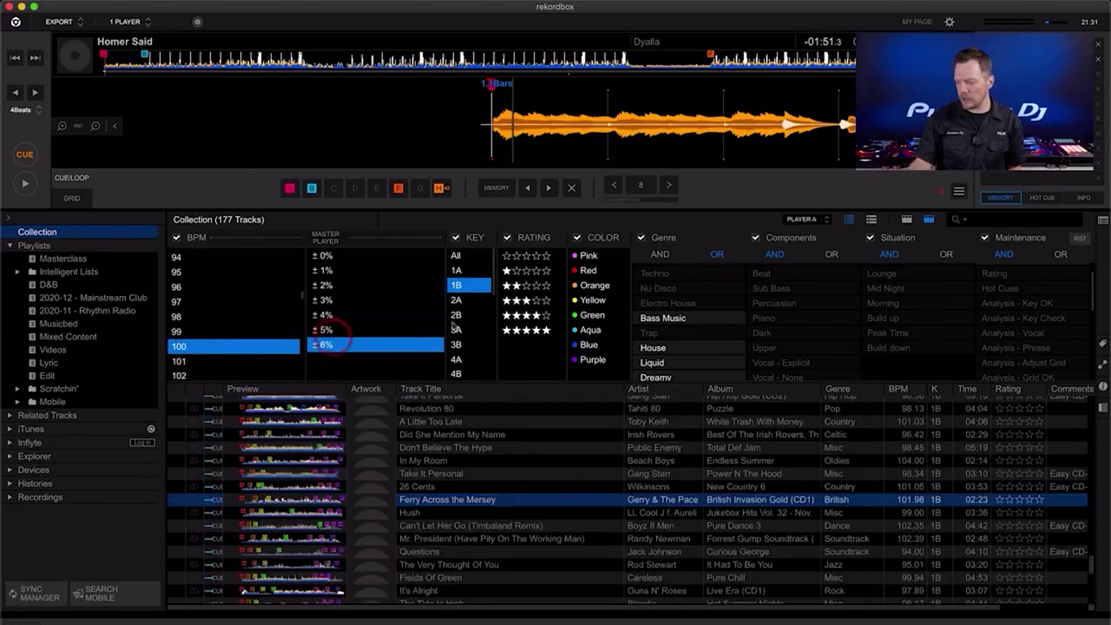
Step: Look through the My Tag filter categories and restrict the track filter to key 6A
left_click(469, 256)
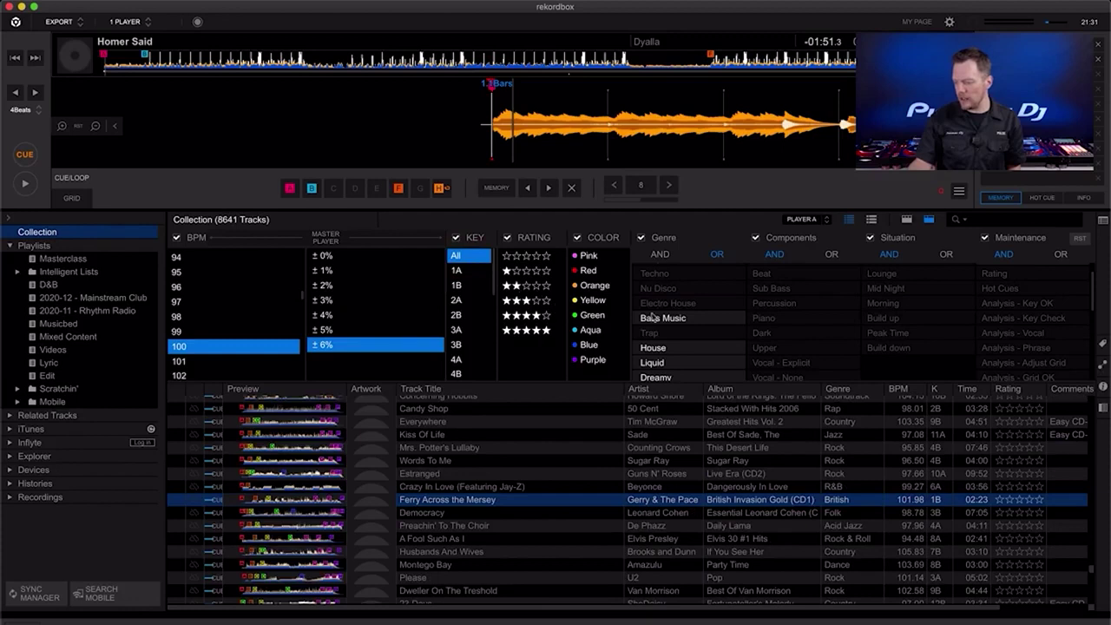
scroll(712, 326, "down", 3)
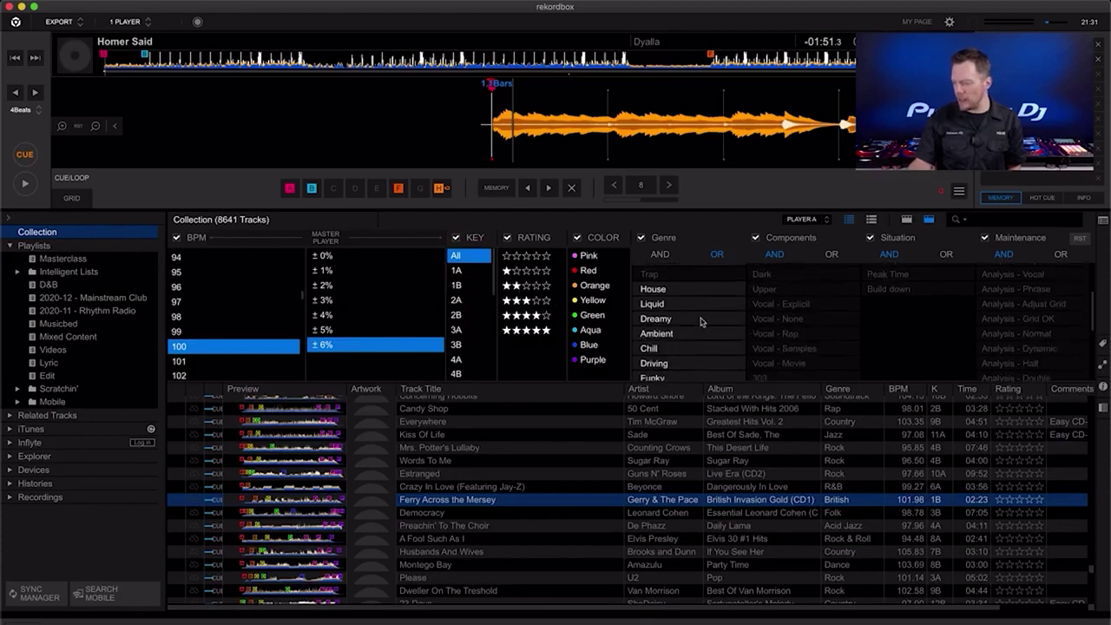
scroll(694, 334, "down", 5)
scroll(681, 348, "up", 8)
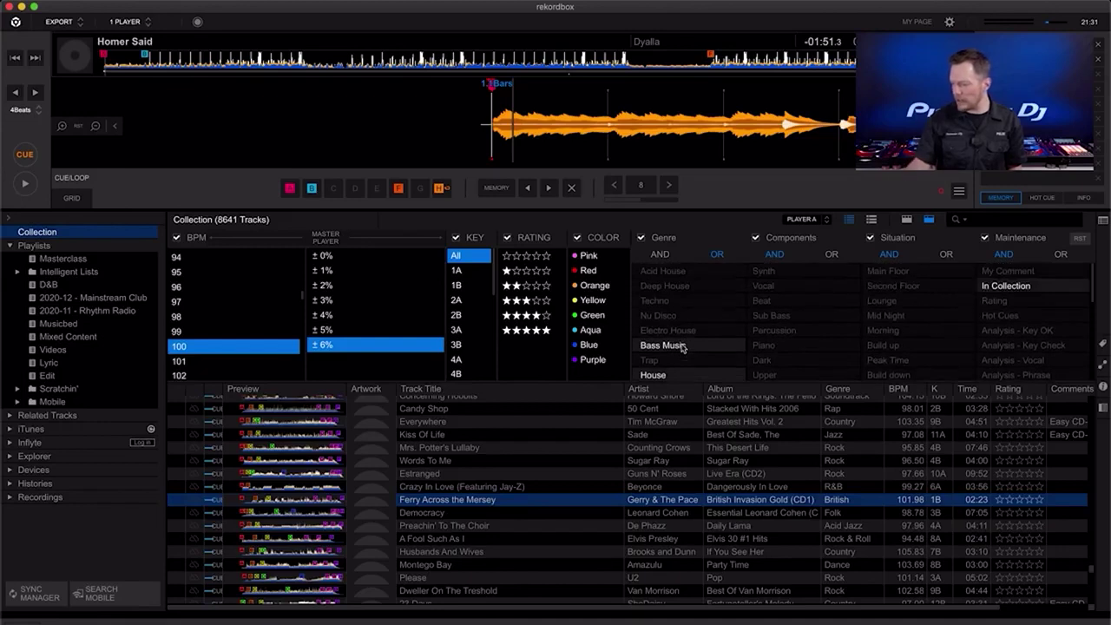
scroll(466, 344, "down", 2)
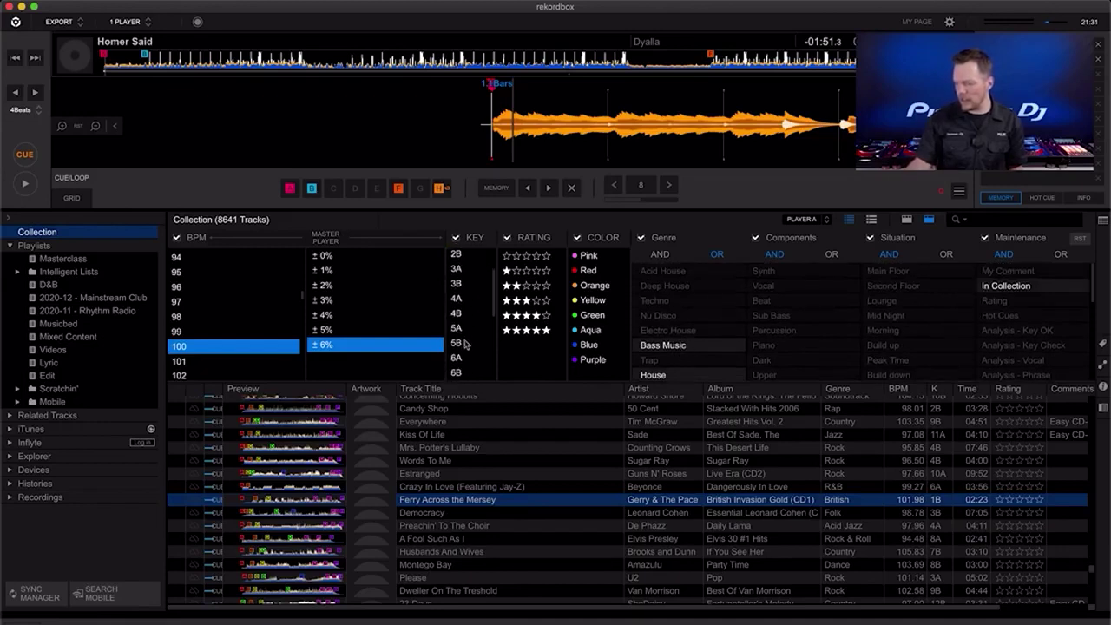
left_click(460, 359)
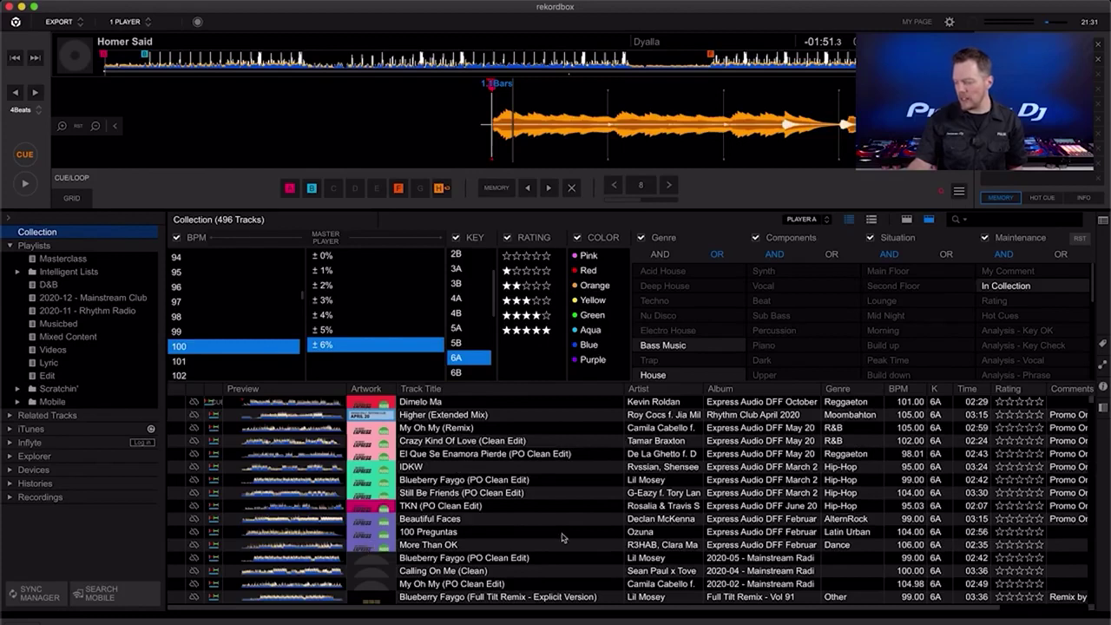
Step: Add Still Be Friends (PO Clean Edit) and Blueberry Faygo (PO Clean Edit) to the Masterclass playlist, and turn off the track filter
left_click(532, 494)
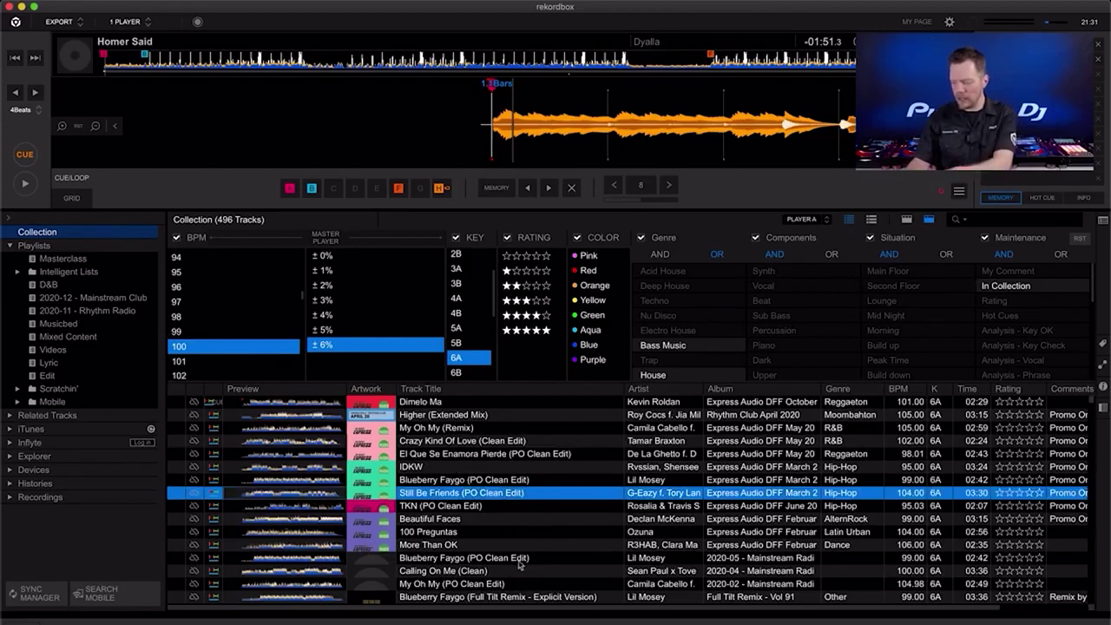
left_click(520, 559, "super")
left_click_drag(520, 564, 50, 264)
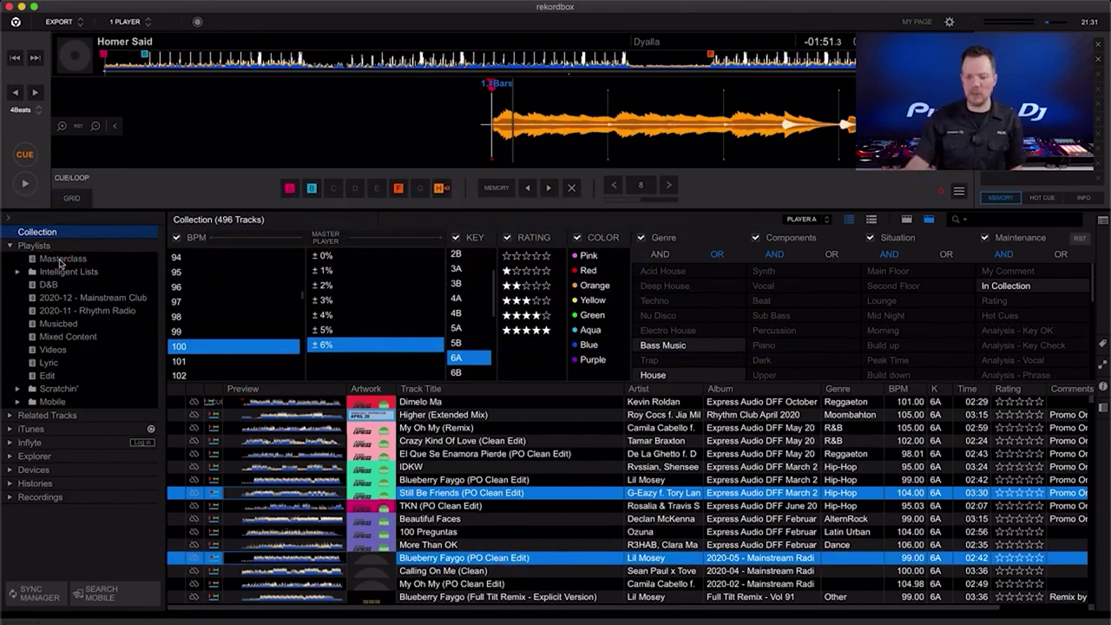
left_click(928, 220)
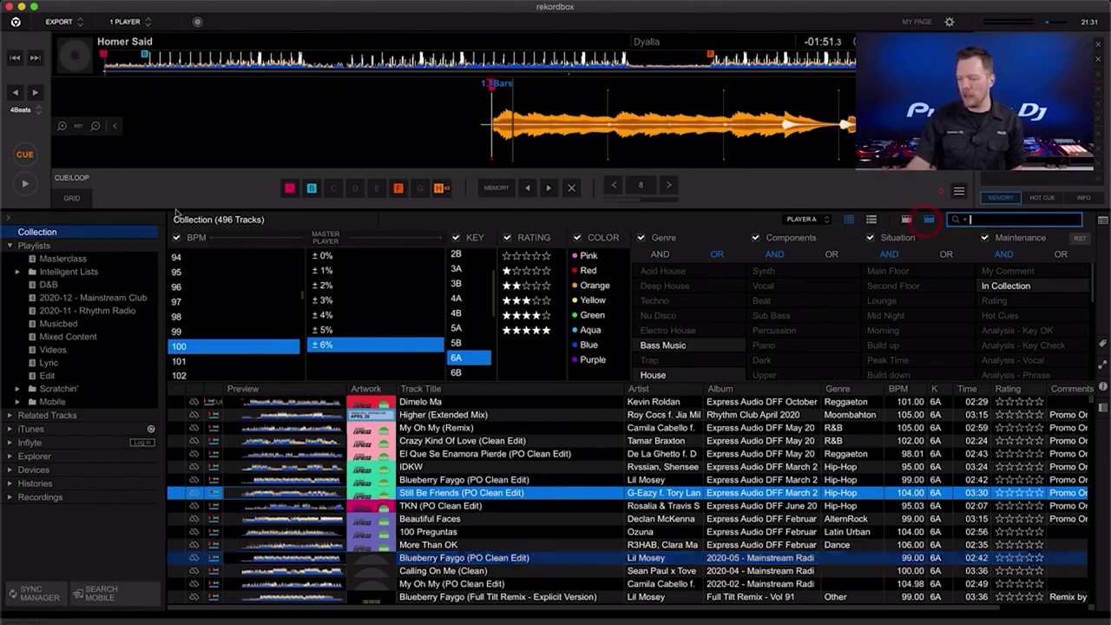
Step: Sort the Masterclass playlist by BPM from highest to lowest and renumber its track order to match
left_click(70, 260)
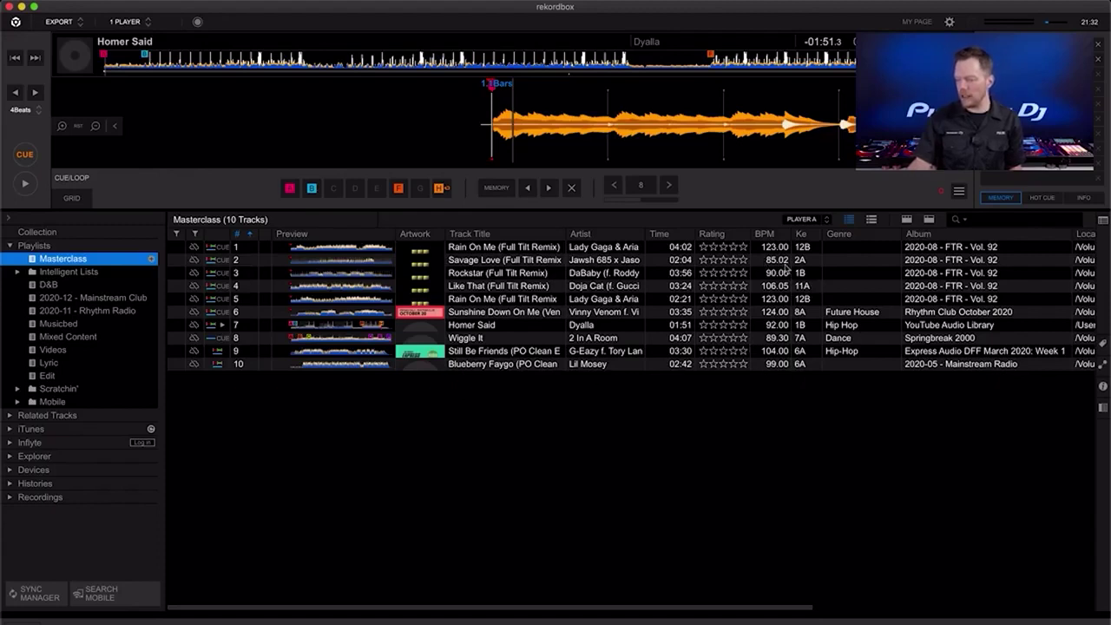
left_click(767, 234)
left_click(767, 234)
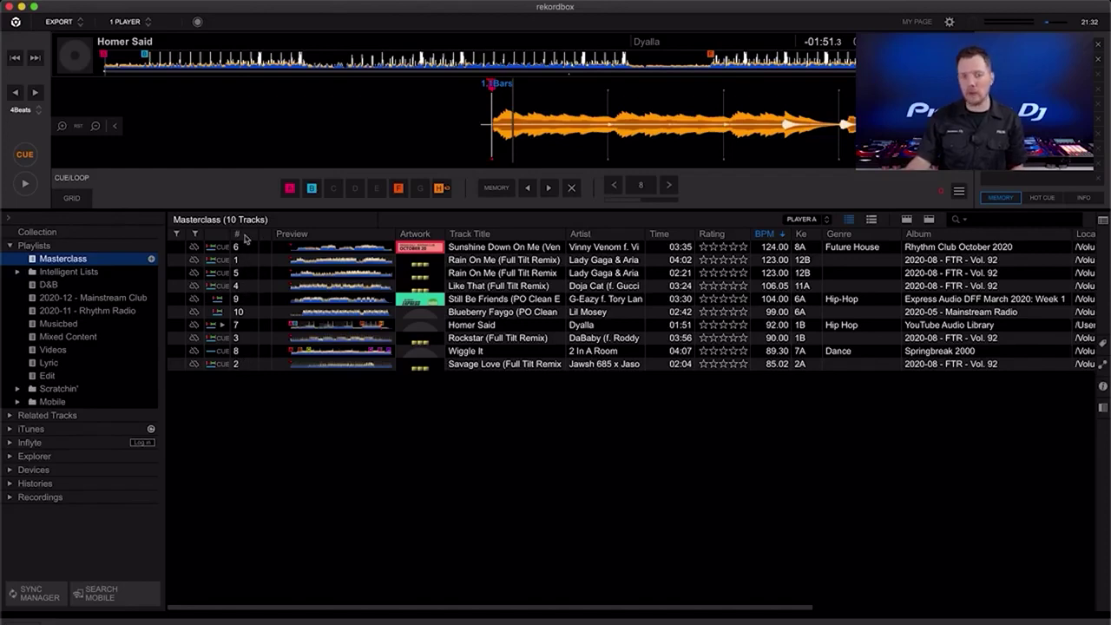
right_click(302, 240)
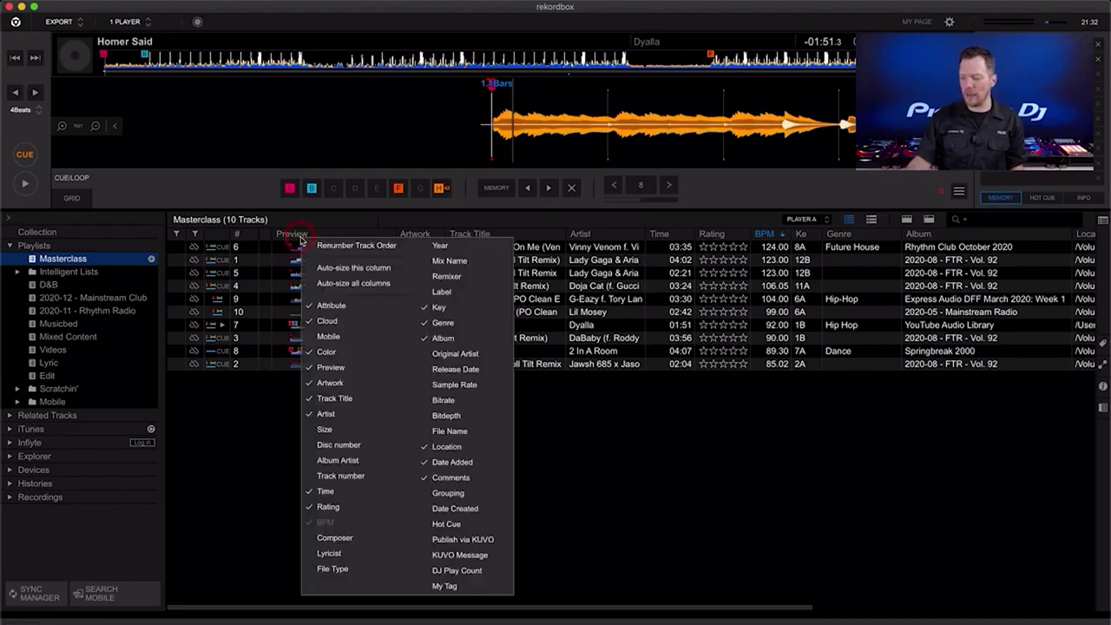
left_click(402, 253)
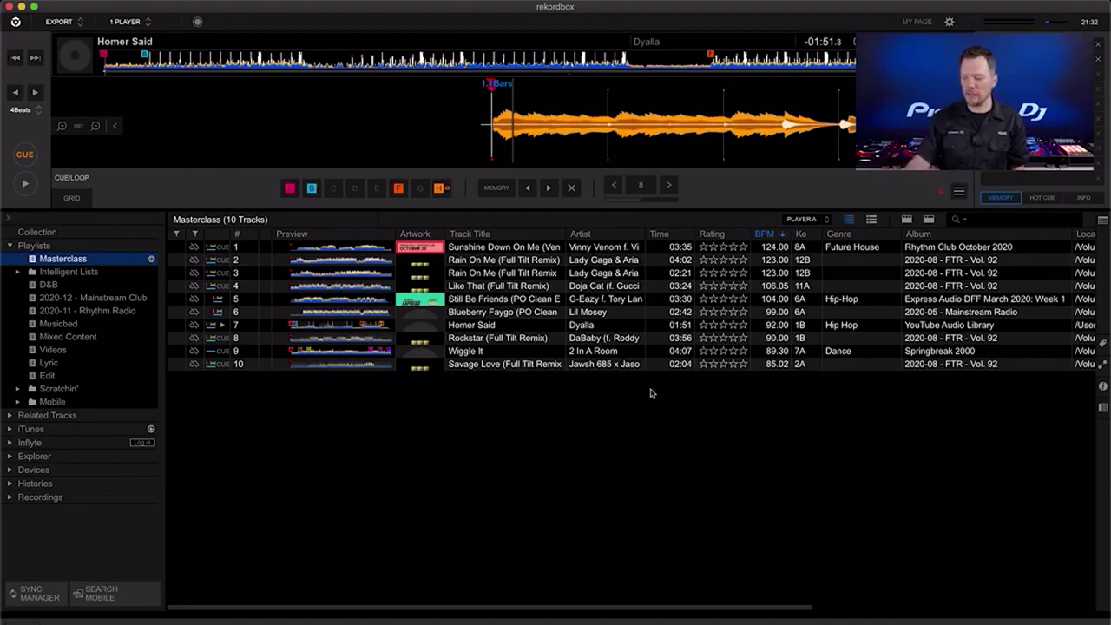
Step: Create a new intelligent playlist under Playlists and name it Itellilist
right_click(100, 248)
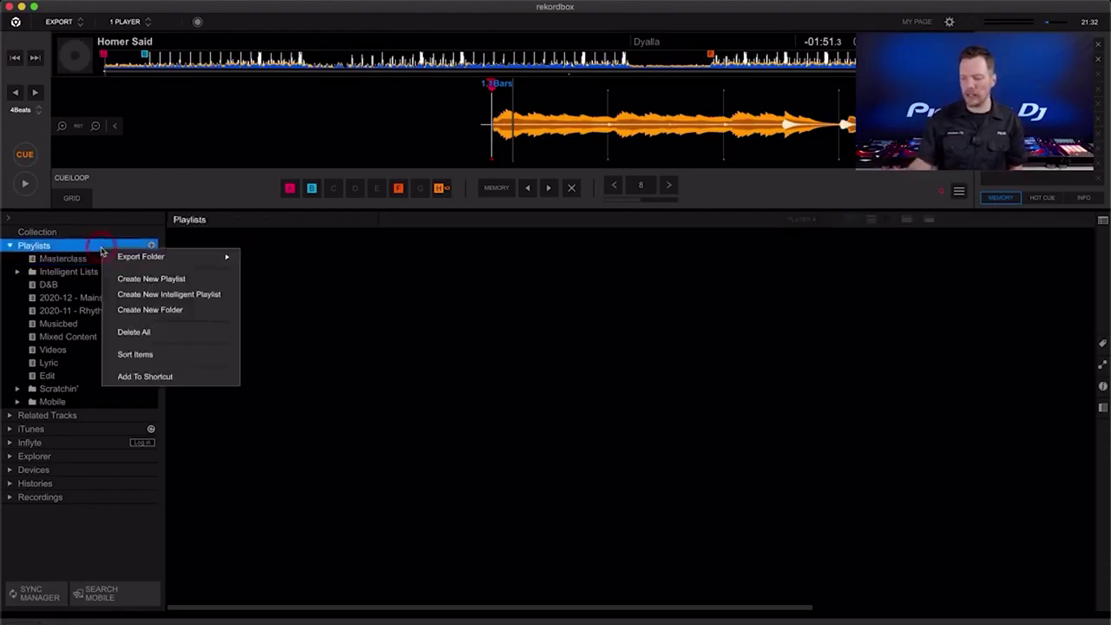
left_click(185, 300)
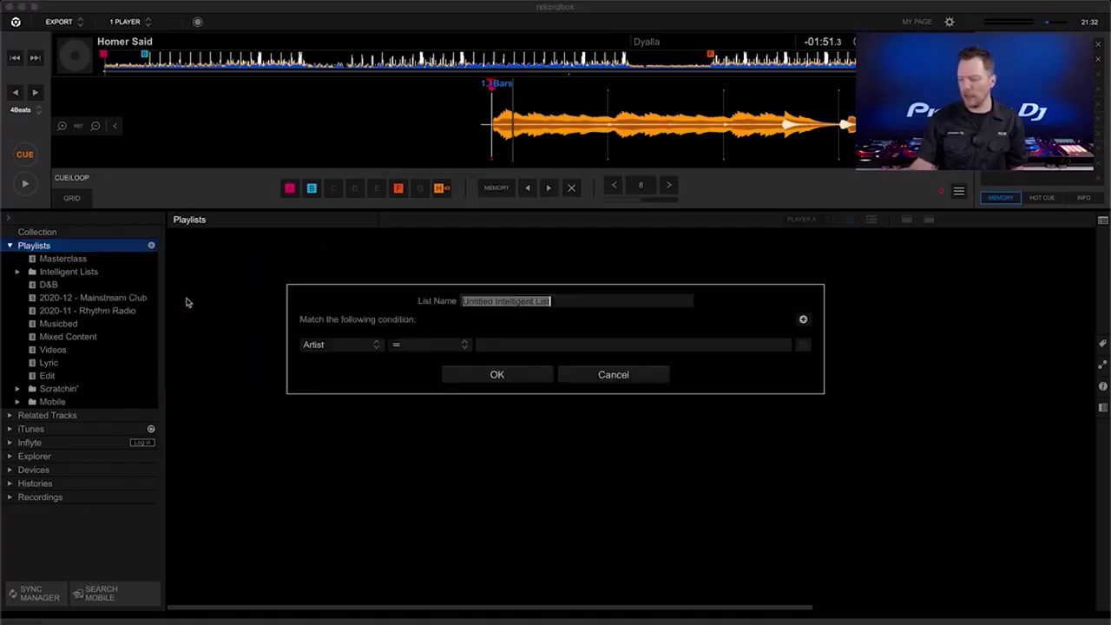
key("BackSpace")
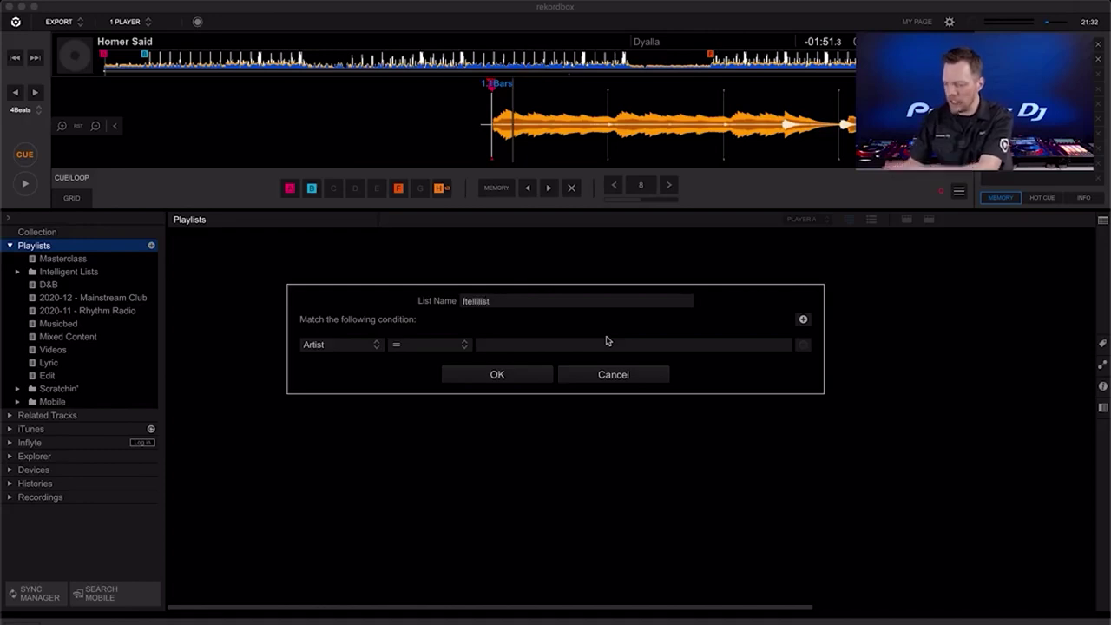
Step: Set the intelligent playlist's condition to Genre = Dance
left_click(344, 346)
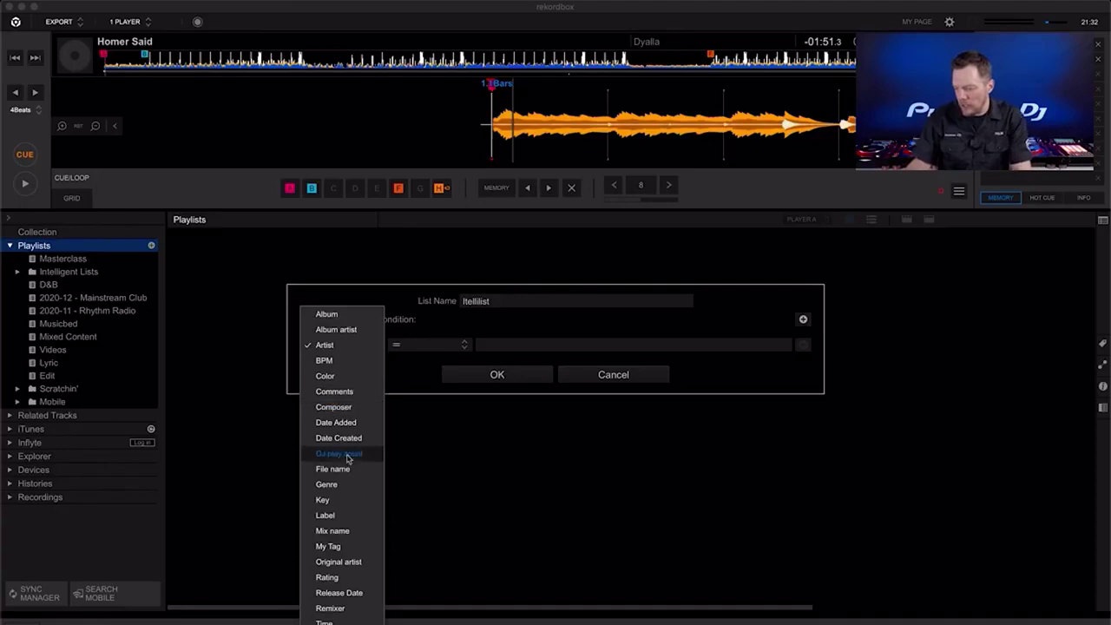
left_click(332, 485)
left_click(455, 344)
left_click(449, 343)
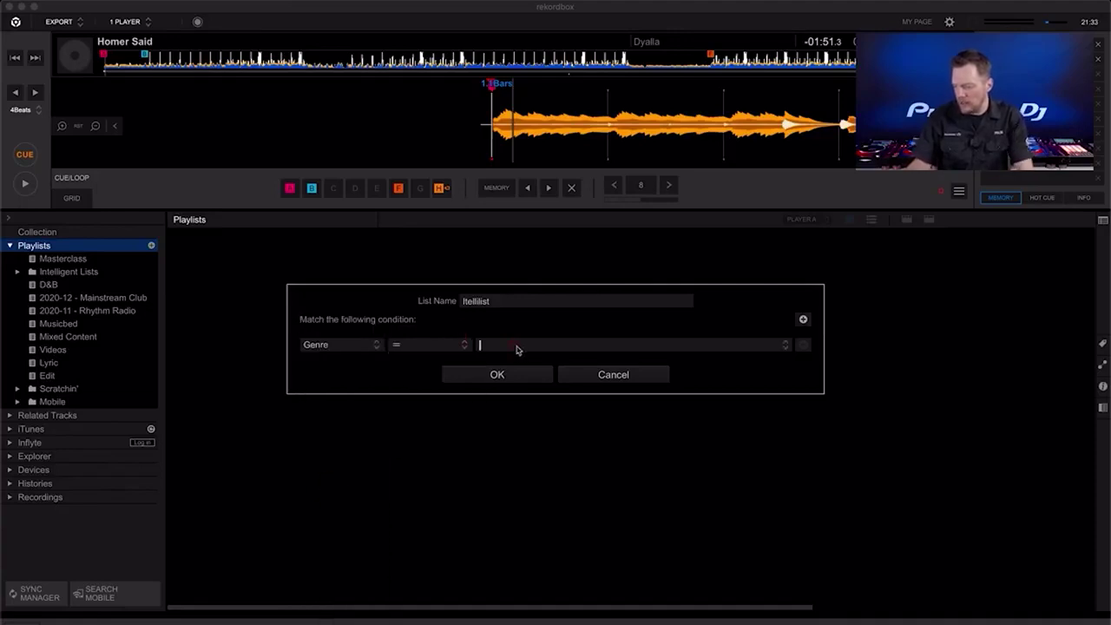
left_click(525, 346)
type("Dance")
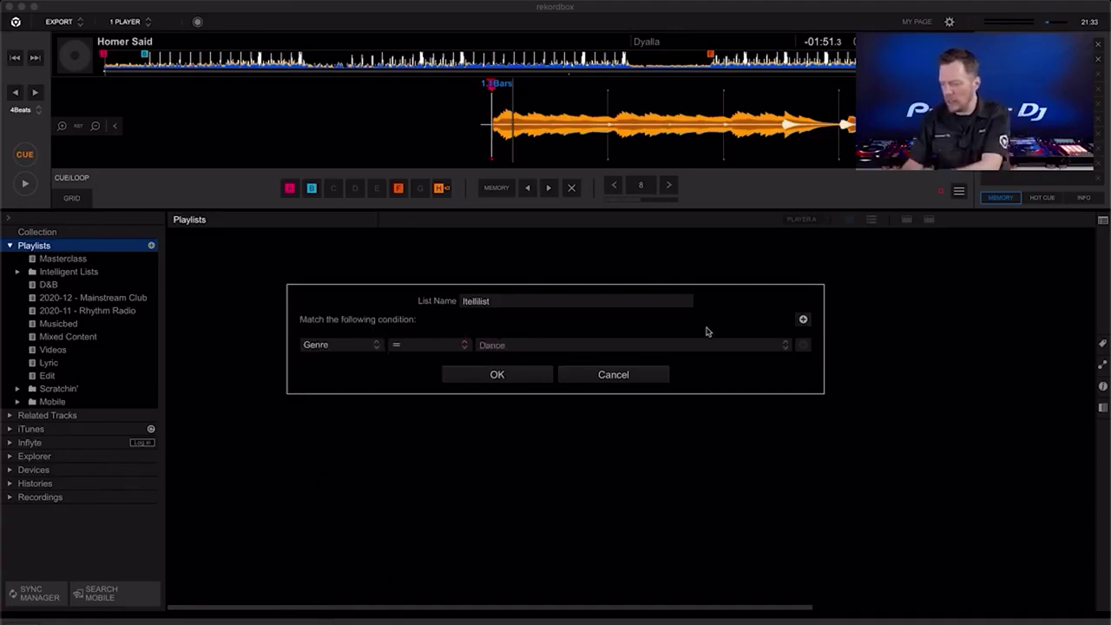
Step: Add a second condition to the intelligent playlist requiring BPM in the range 120 to 128
left_click(801, 318)
left_click(346, 348)
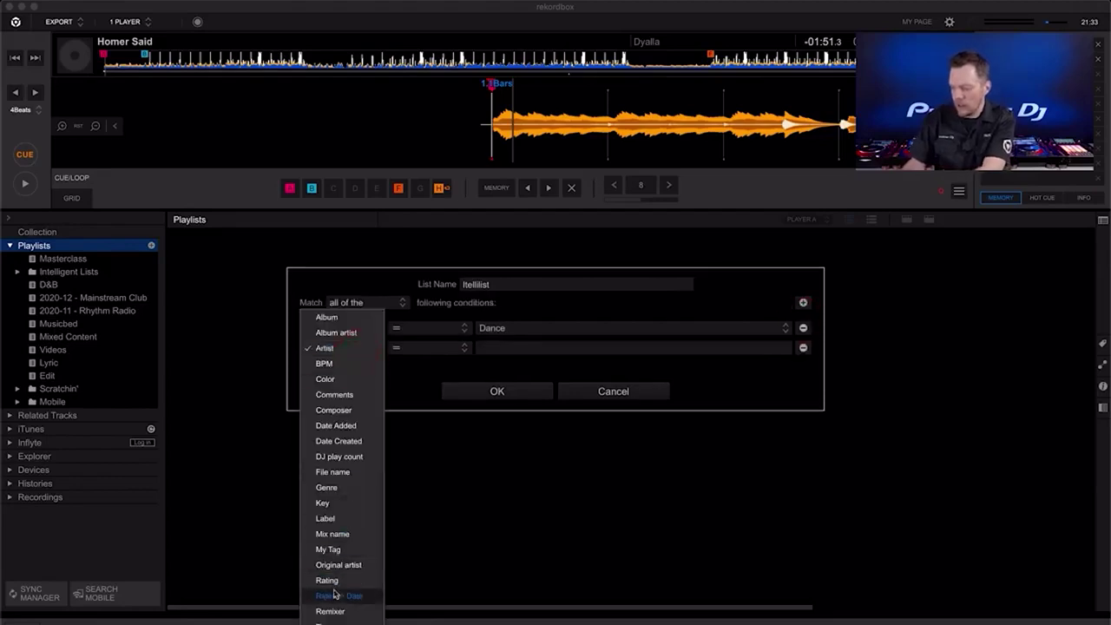
left_click(347, 364)
left_click(434, 349)
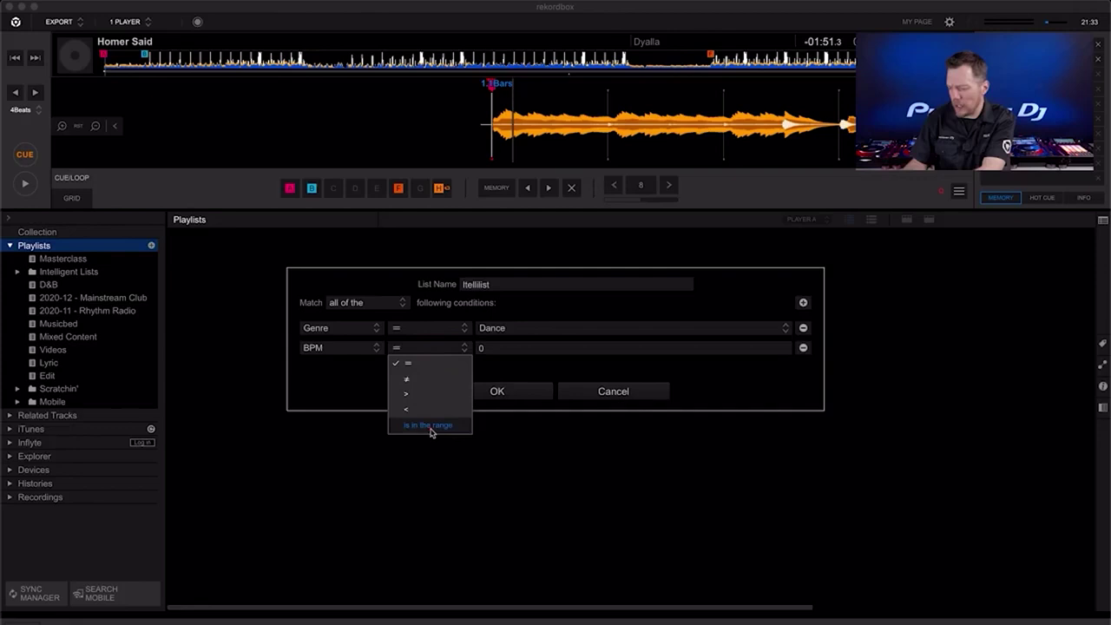
left_click(428, 428)
left_click(478, 348)
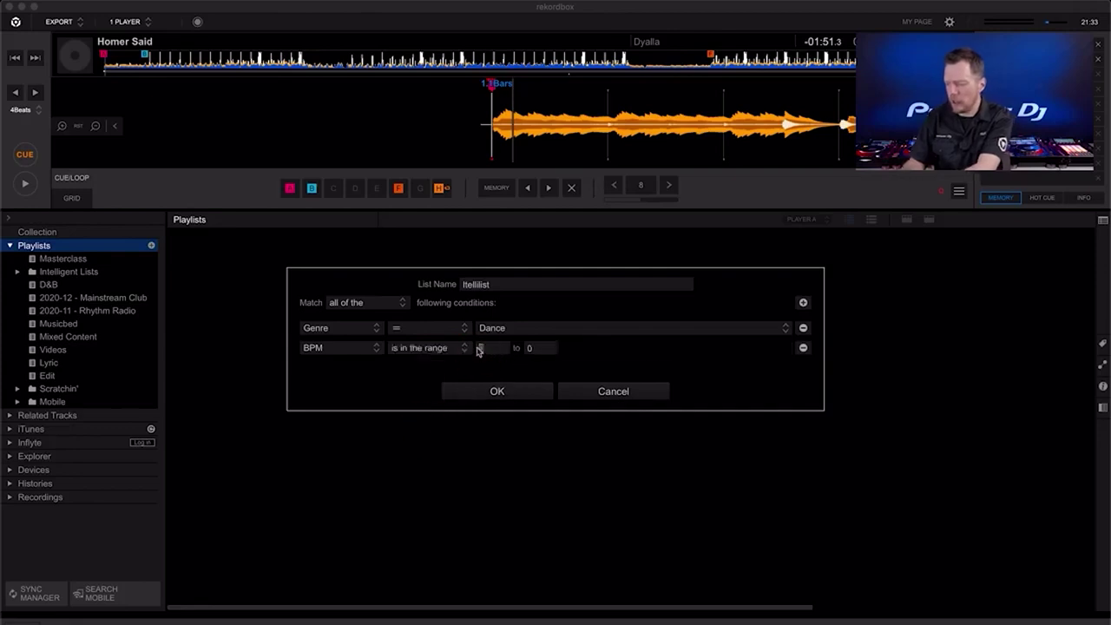
type("128")
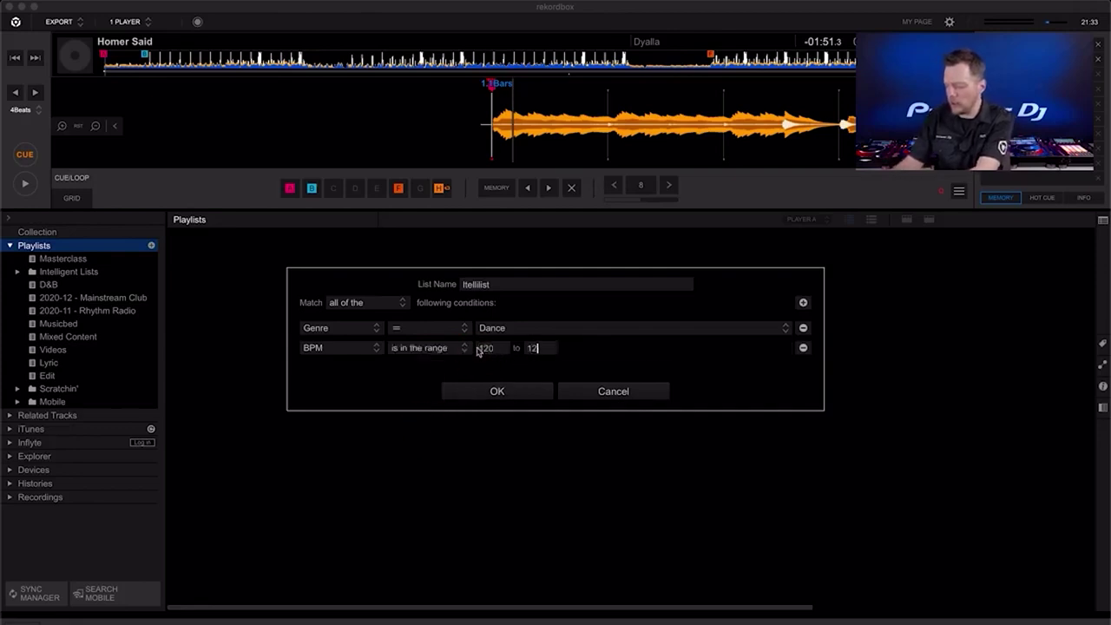
Step: Add a third condition requiring Year > 2018 and save the intelligent playlist
left_click(803, 302)
left_click(352, 363)
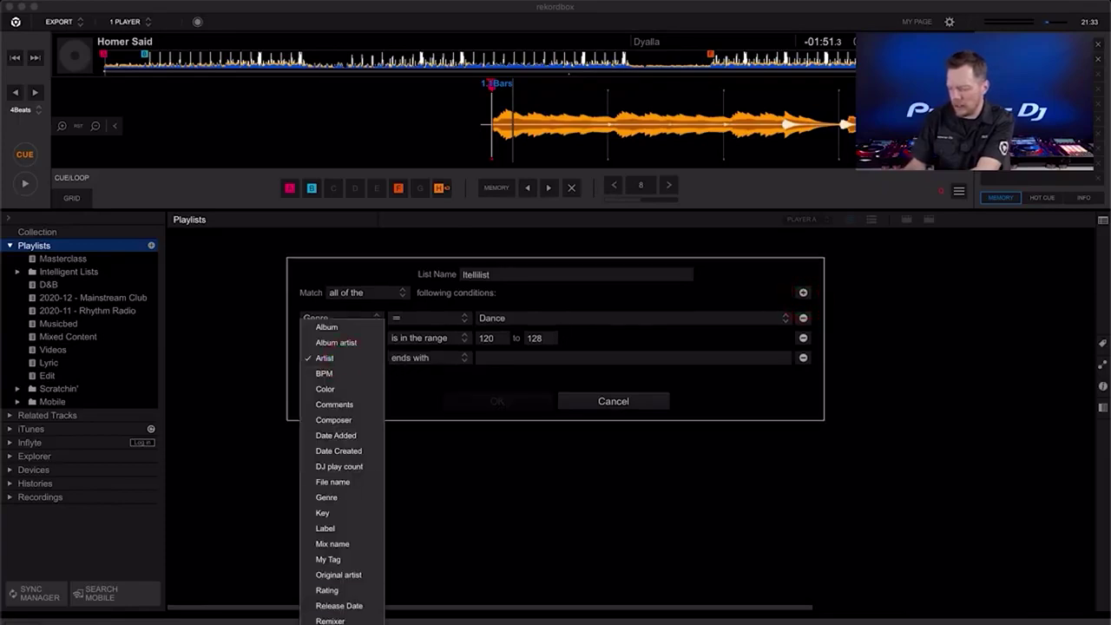
key("y")
key("Return")
left_click(450, 357)
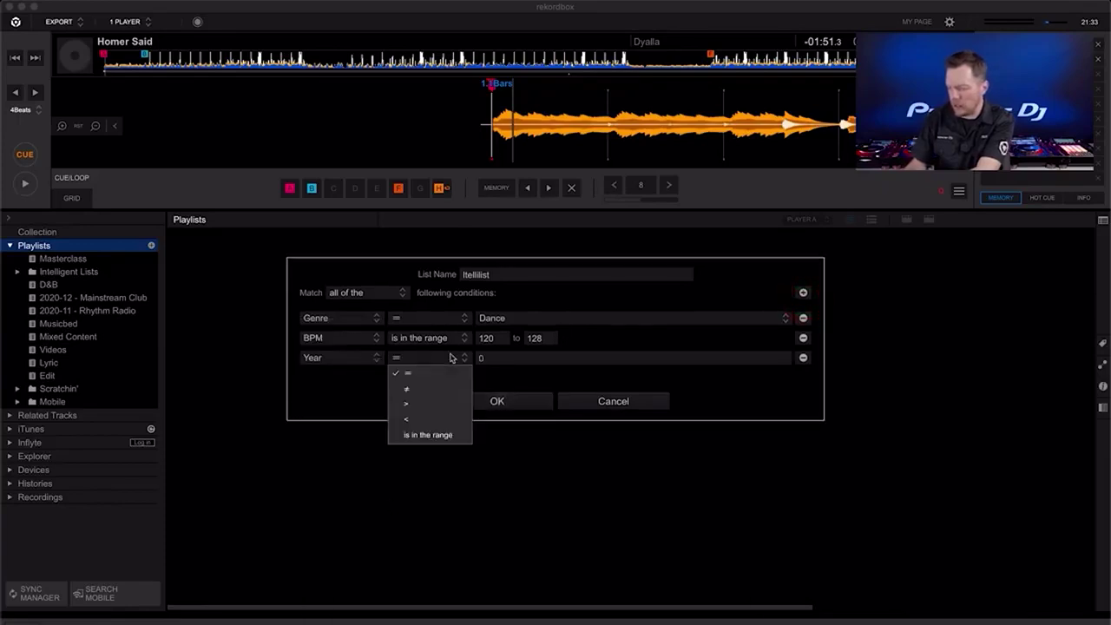
left_click(422, 405)
left_click(484, 358)
type("2018")
left_click(491, 399)
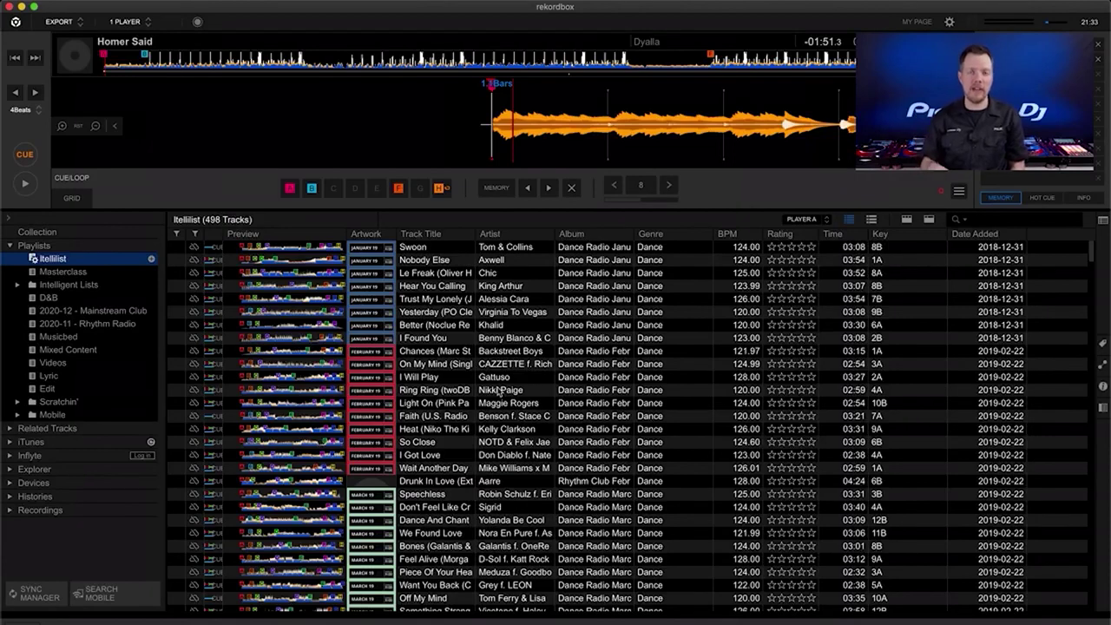
Step: Edit the Itellilist intelligent playlist so its Year condition is > 2019, and save it
left_click(43, 262)
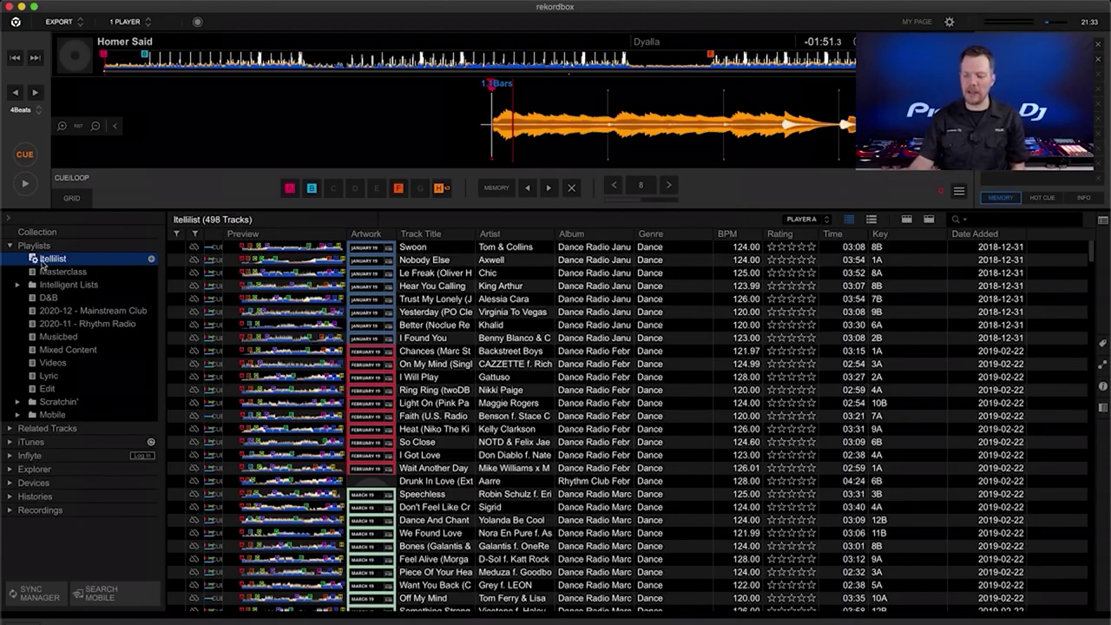
right_click(101, 262)
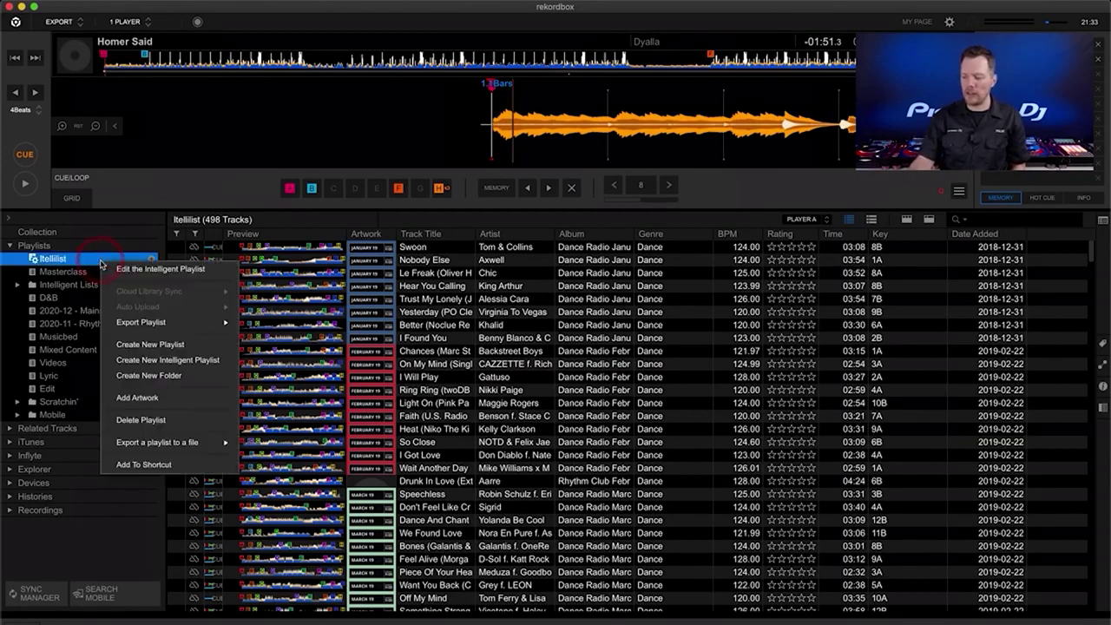
left_click(123, 274)
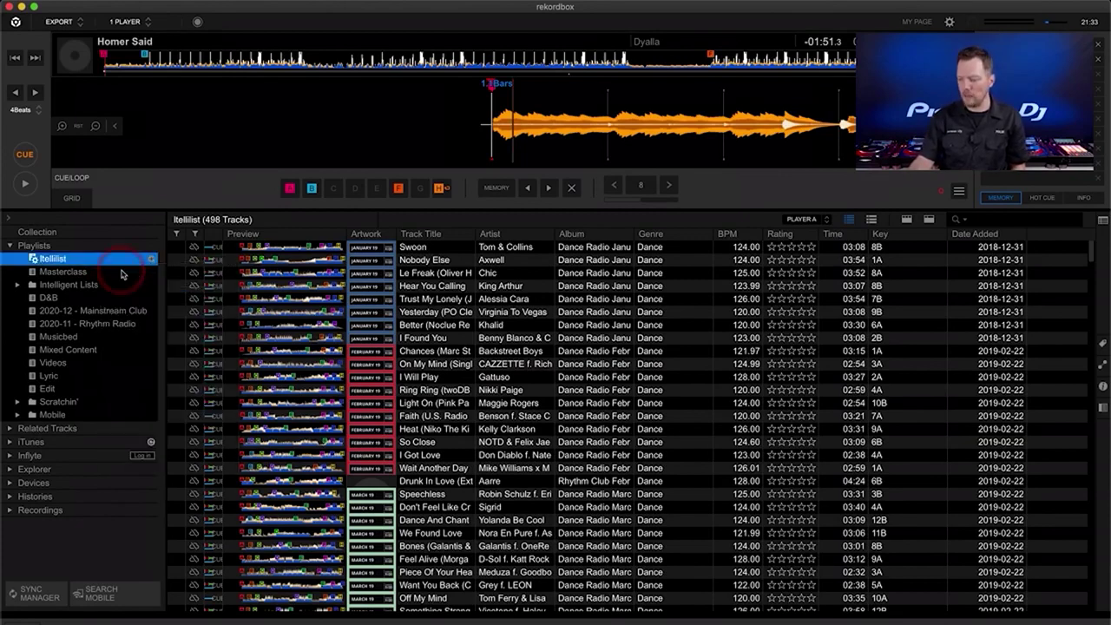
left_click(508, 363)
key("BackSpace")
type("9")
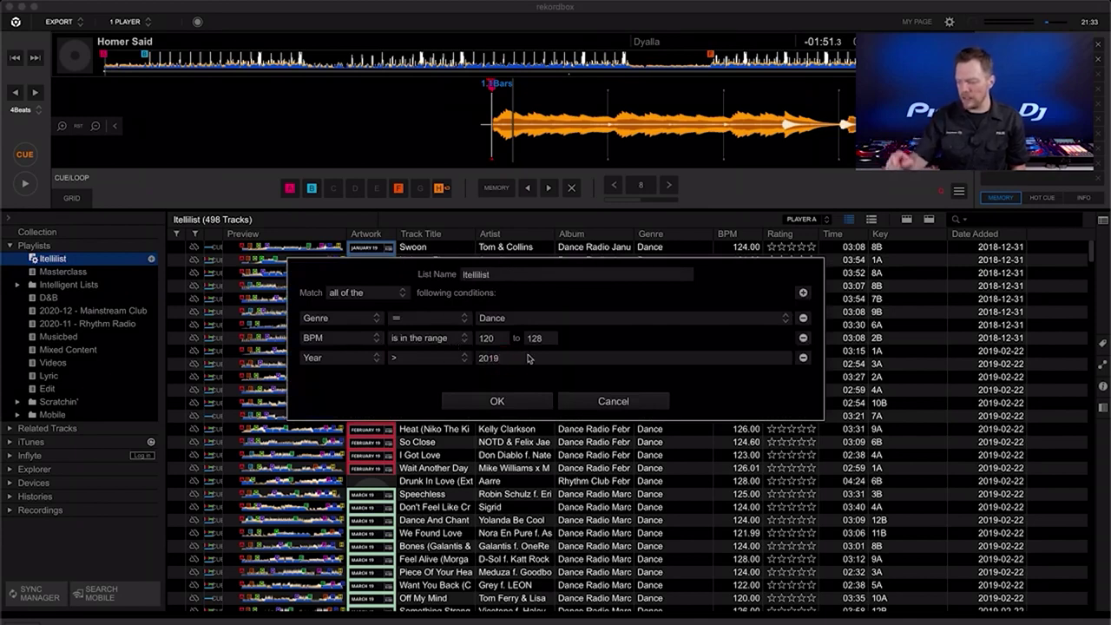
left_click(500, 400)
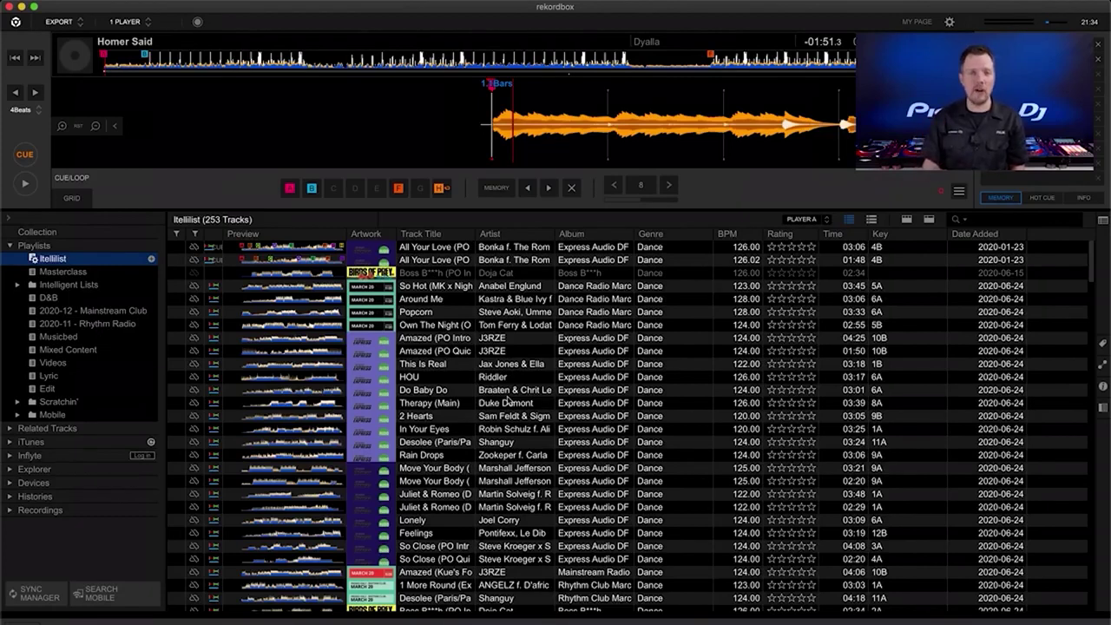
Step: Show related tracks for Rockstar (Full Tilt Remix) from the Masterclass playlist, using the BPM + KEY criteria and the list selection as reference
left_click(9, 428)
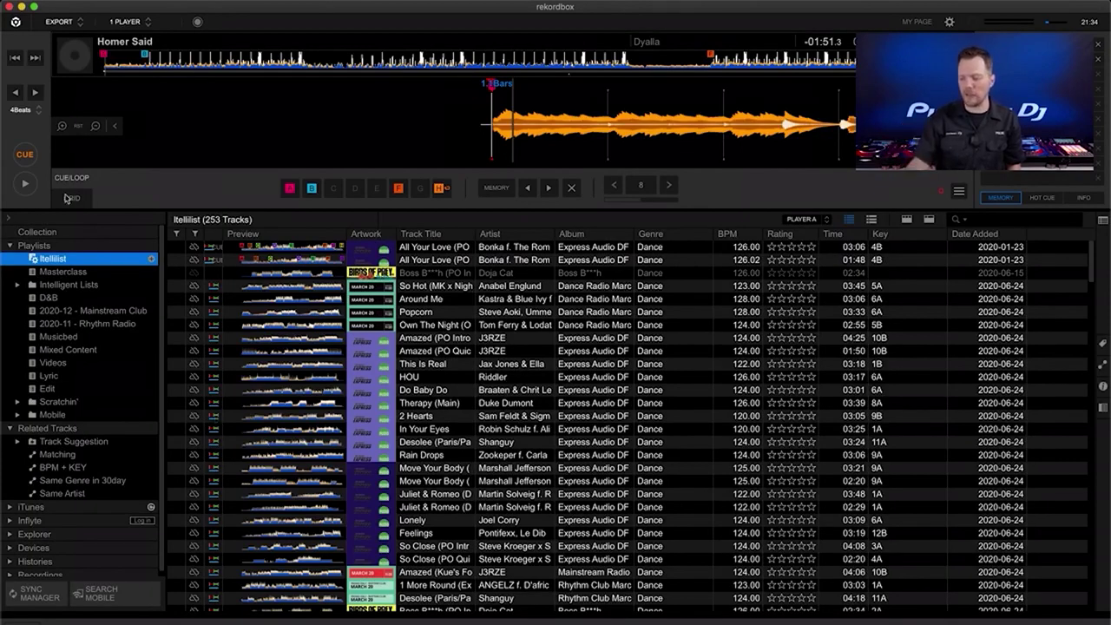
left_click(57, 273)
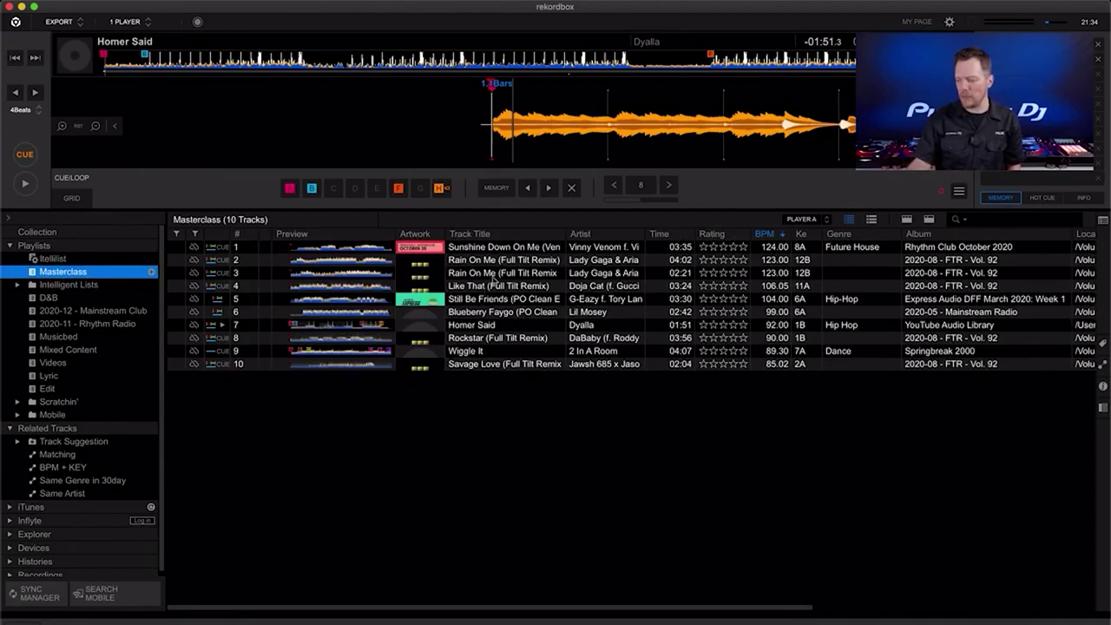
left_click(1102, 367)
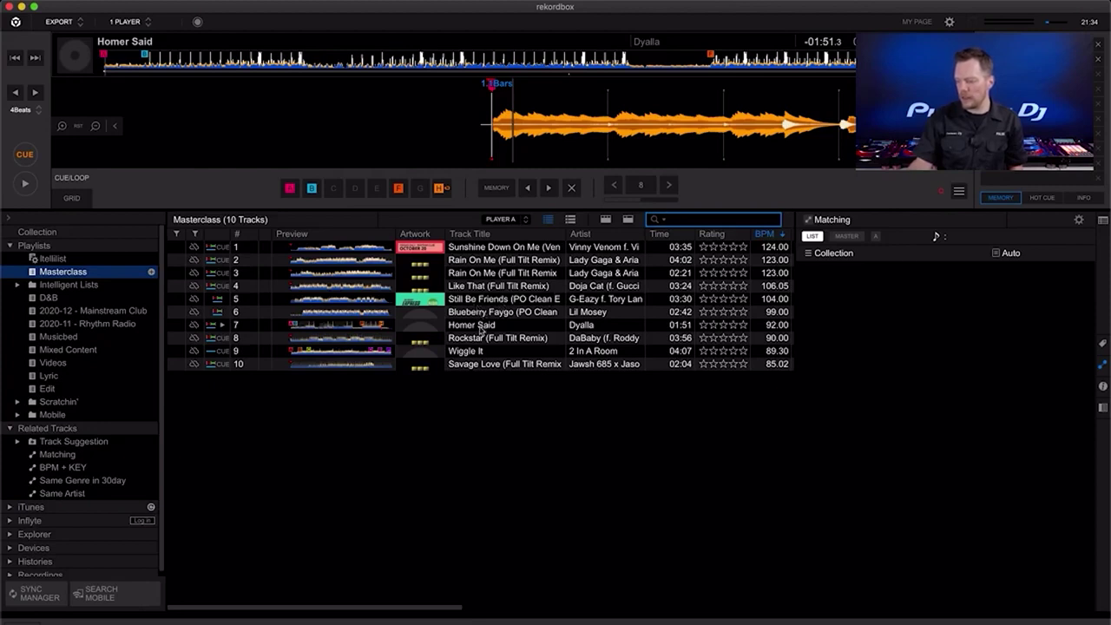
left_click(483, 338)
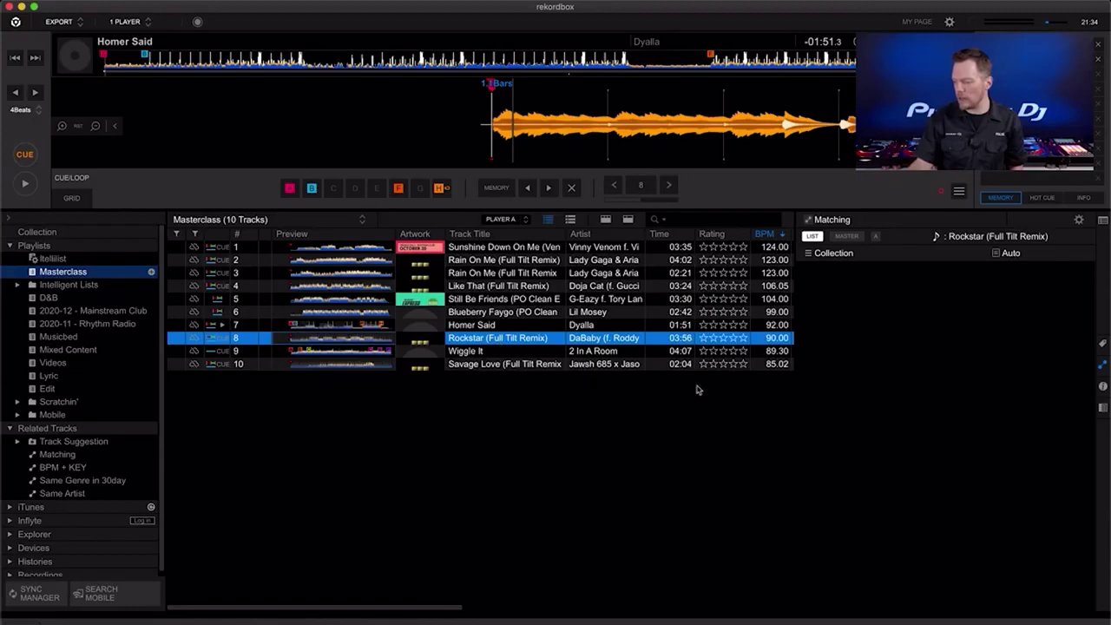
left_click(807, 220)
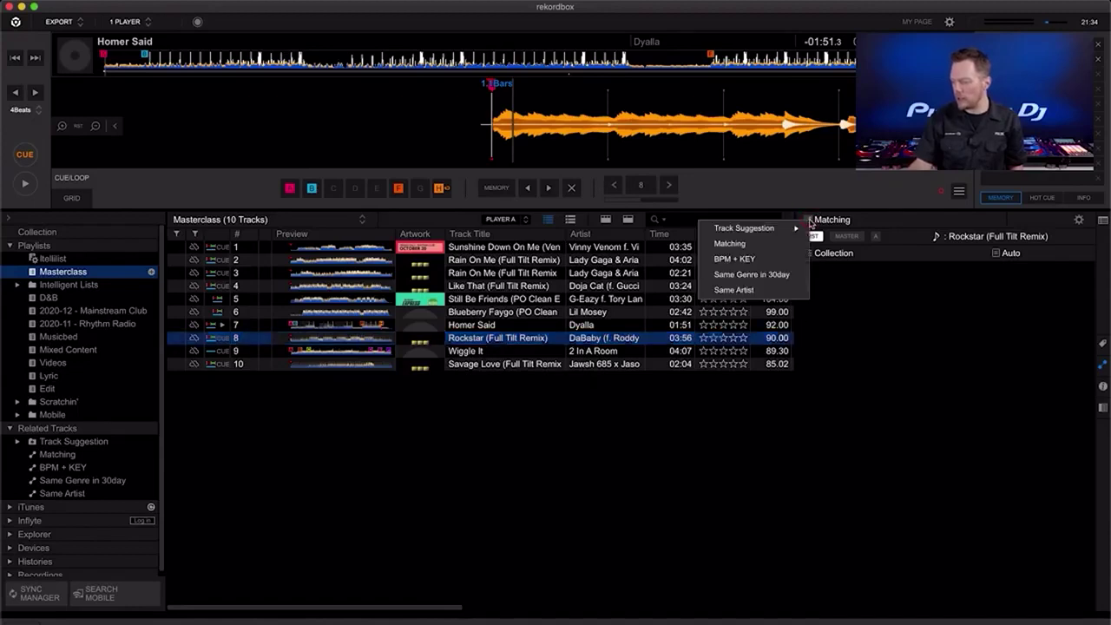
left_click(768, 259)
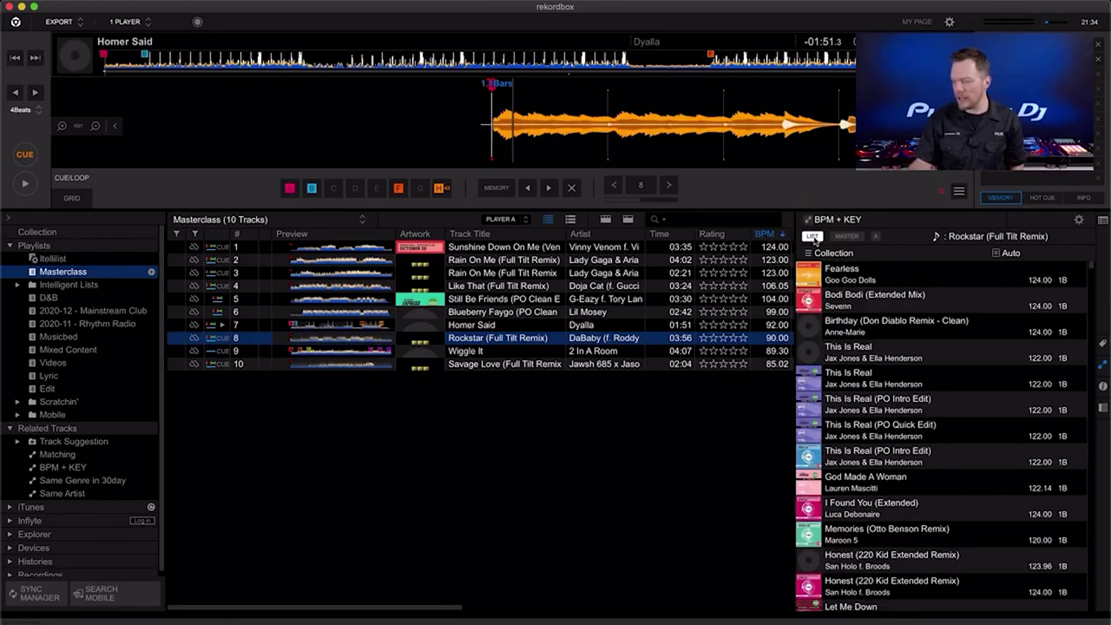
left_click(815, 239)
Step: Enable the Key condition and turn off the Mytag condition in the BPM + KEY related-tracks criteria
left_click(1078, 221)
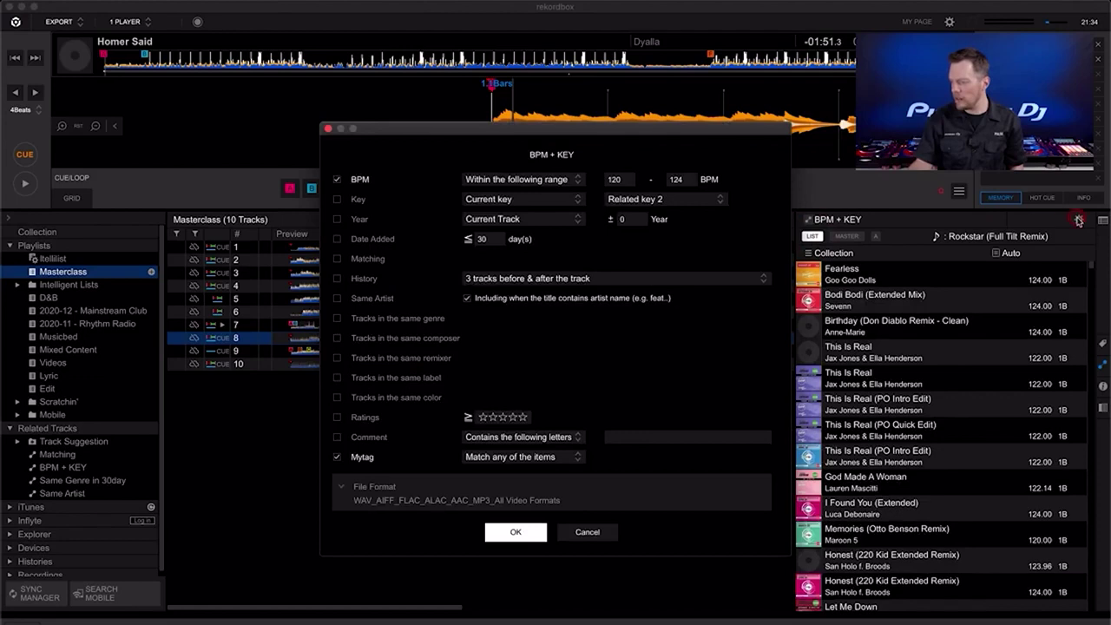
left_click(599, 526)
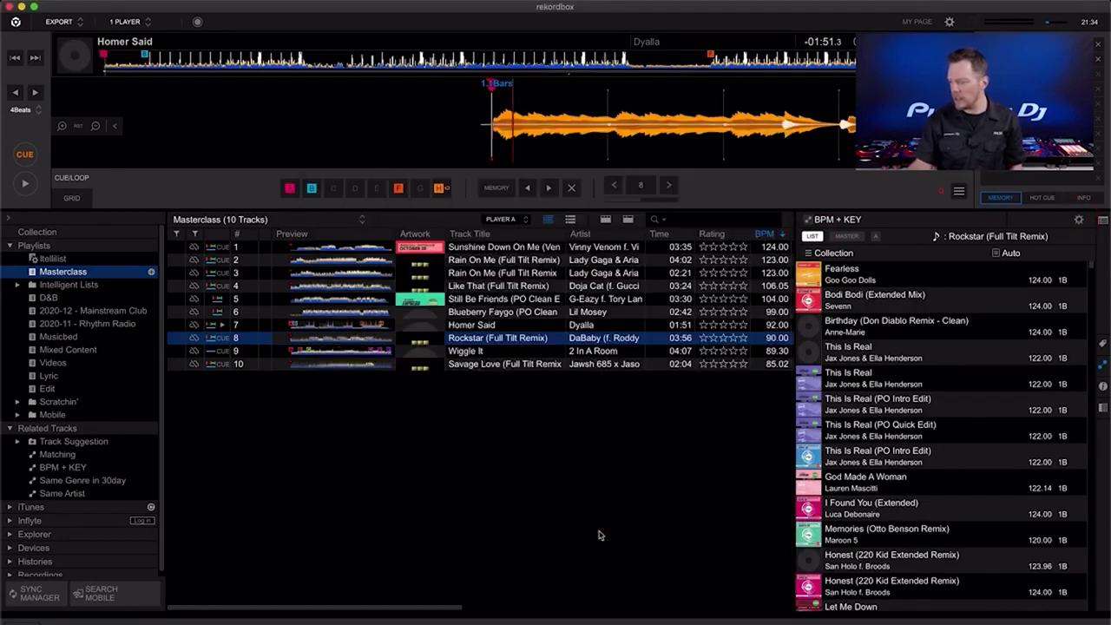
left_click(1079, 220)
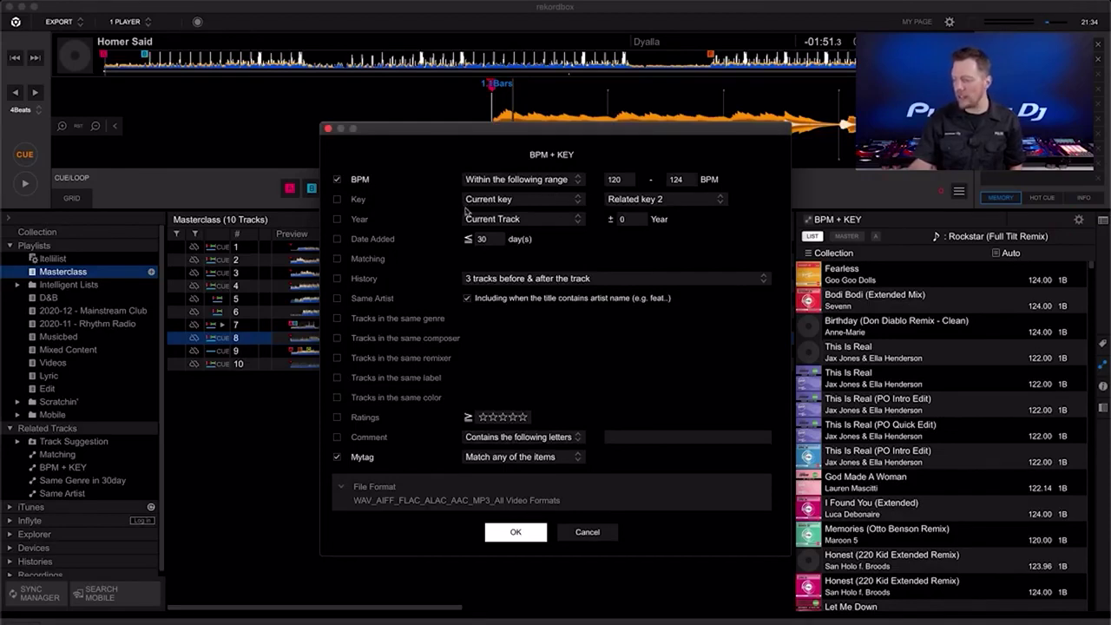
left_click(338, 199)
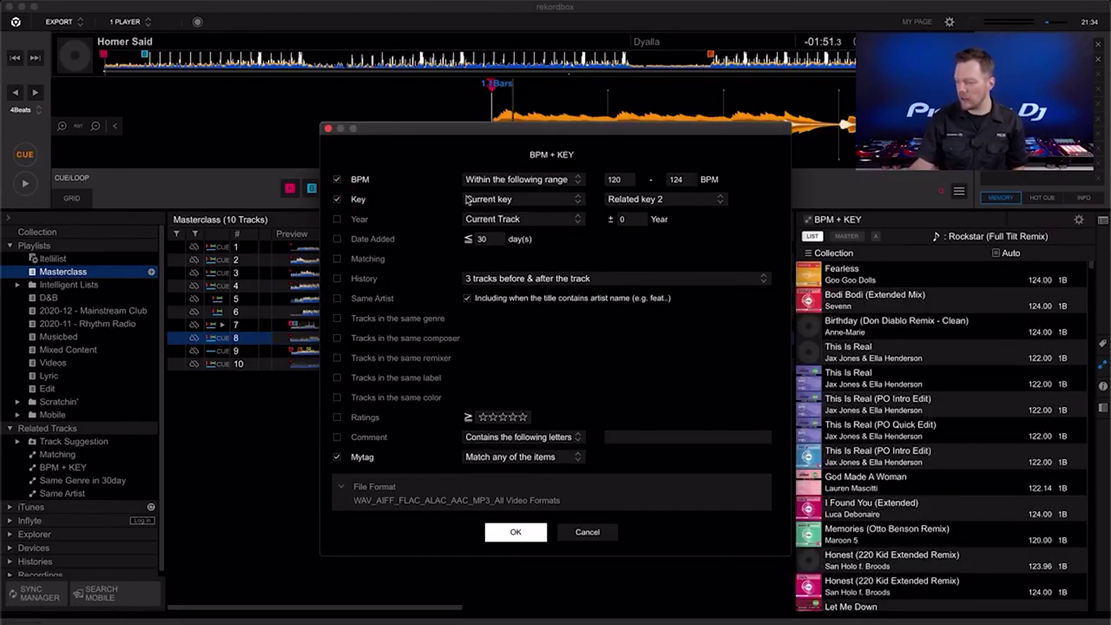
left_click(339, 457)
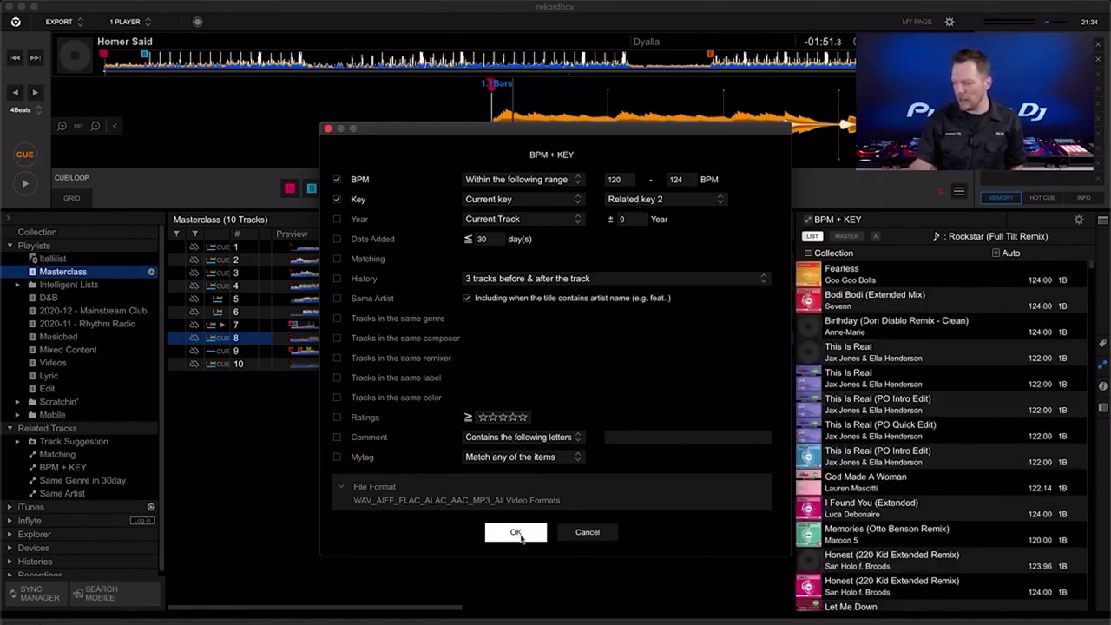
left_click(516, 532)
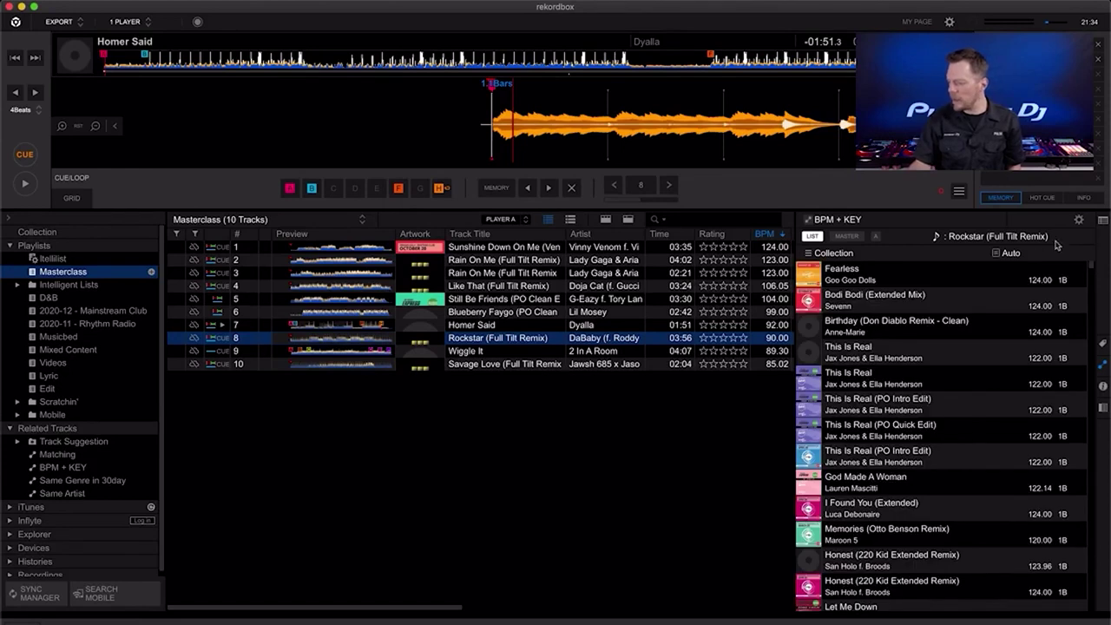
Step: Look at which playlists the related-tracks search can be limited to, and browse the BPM + KEY suggestions for Rockstar
left_click(808, 253)
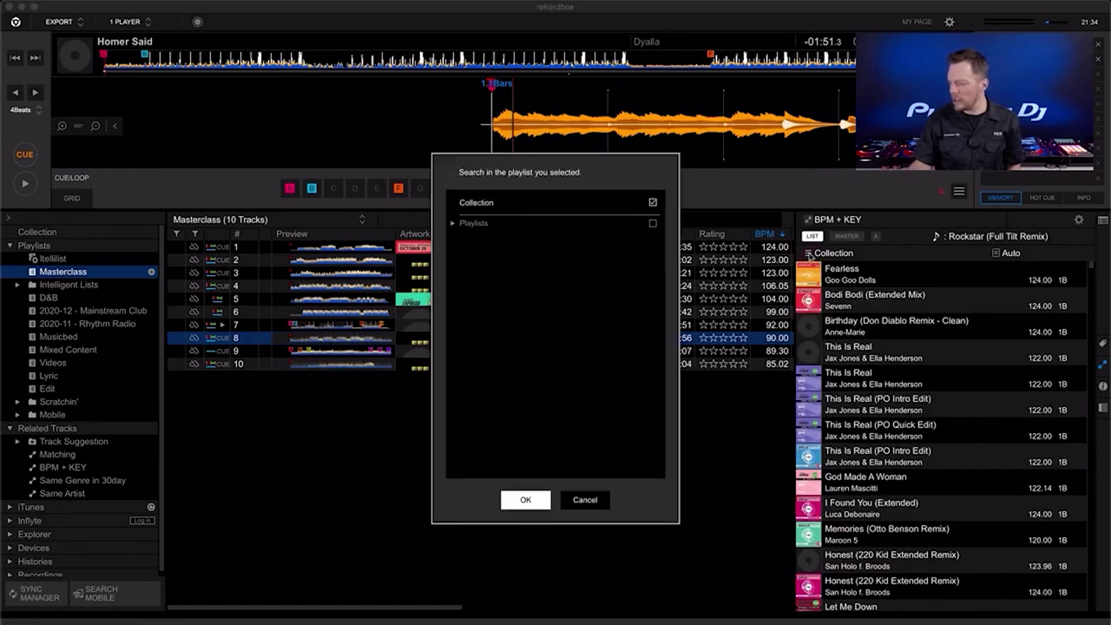
left_click(453, 223)
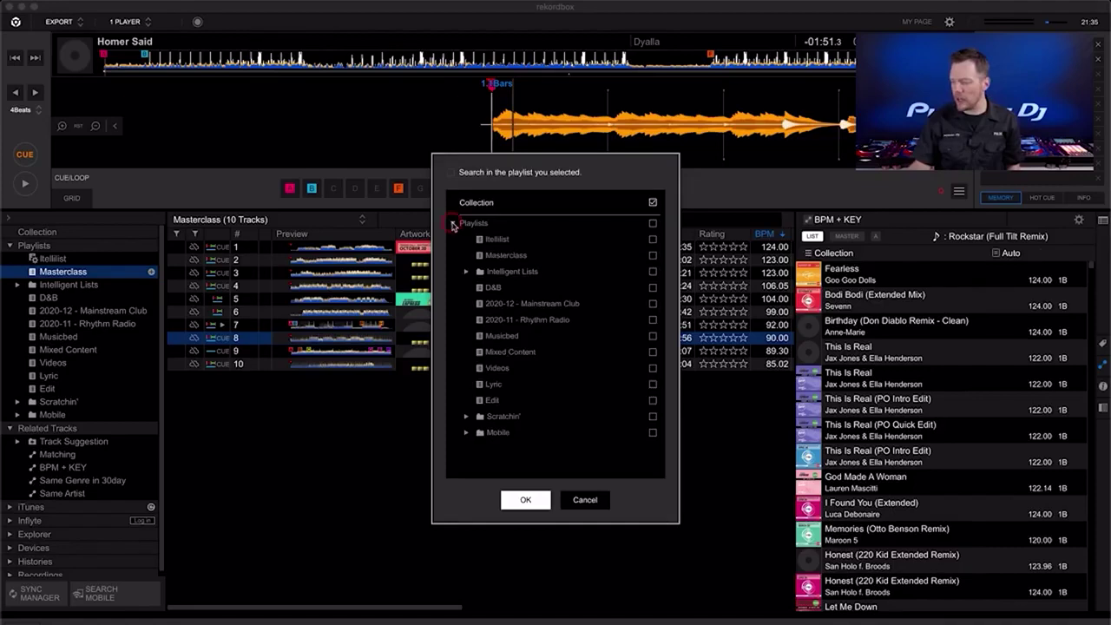
left_click(583, 500)
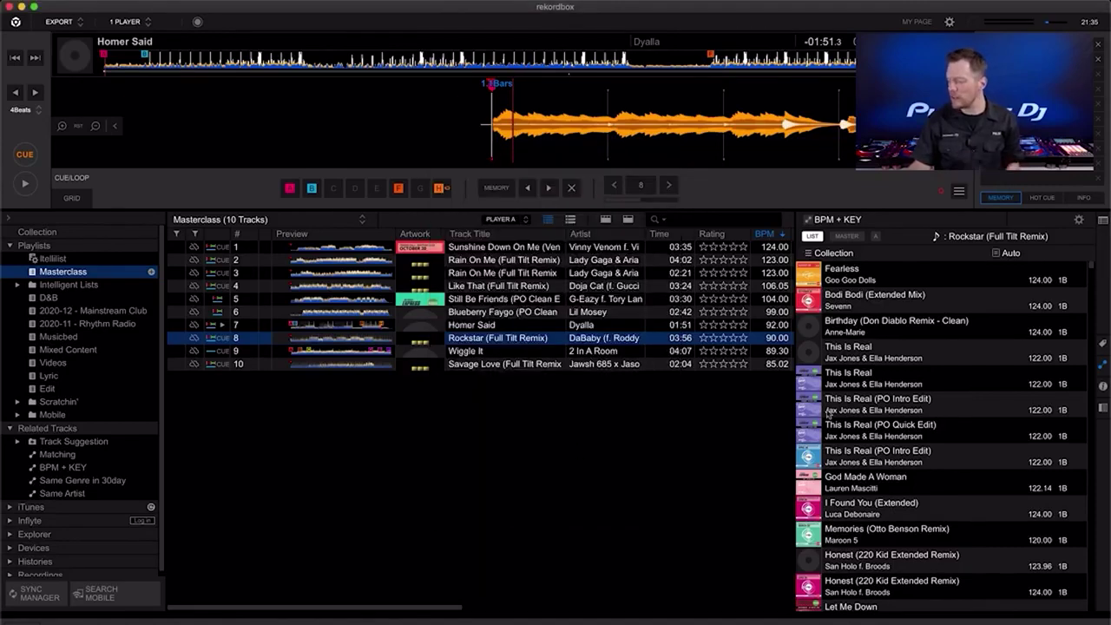
scroll(946, 492, "down", 5)
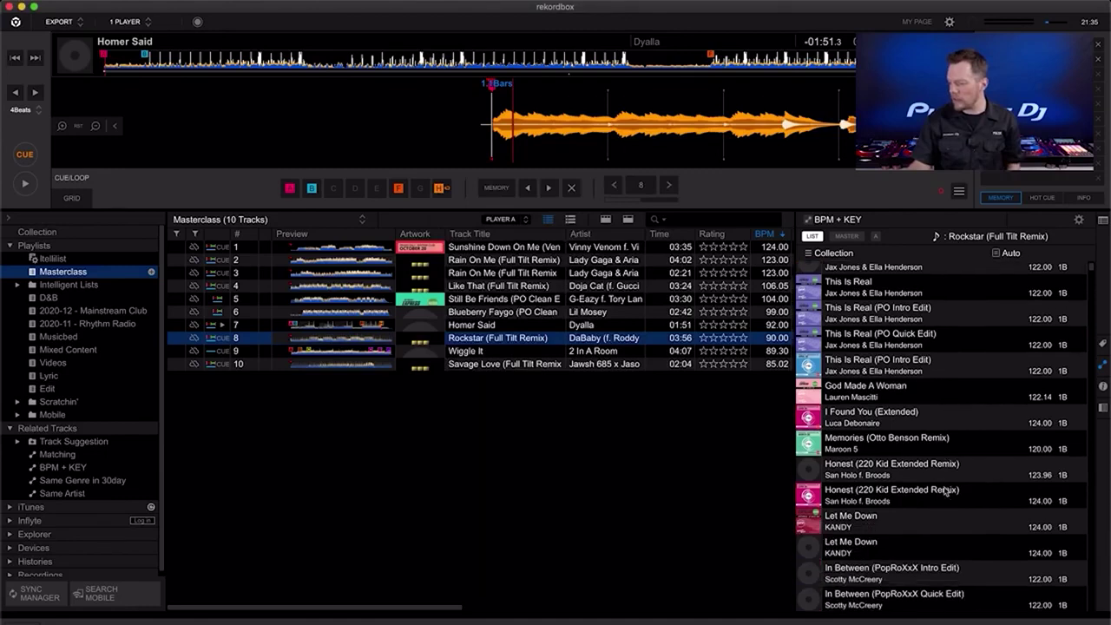
scroll(946, 492, "down", 10)
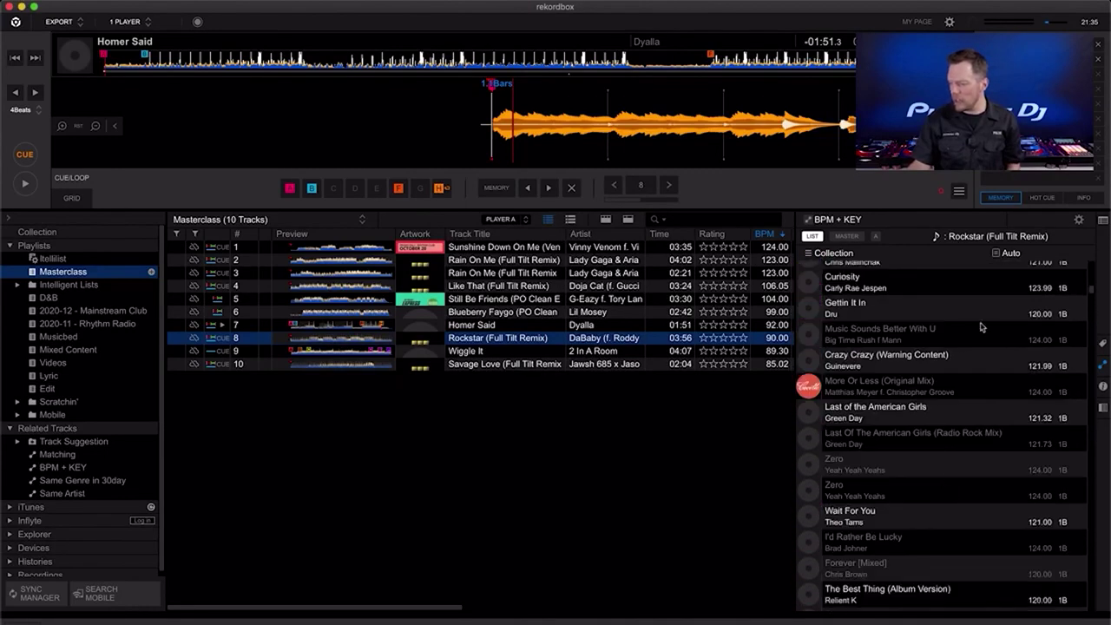
scroll(955, 362, "up", 15)
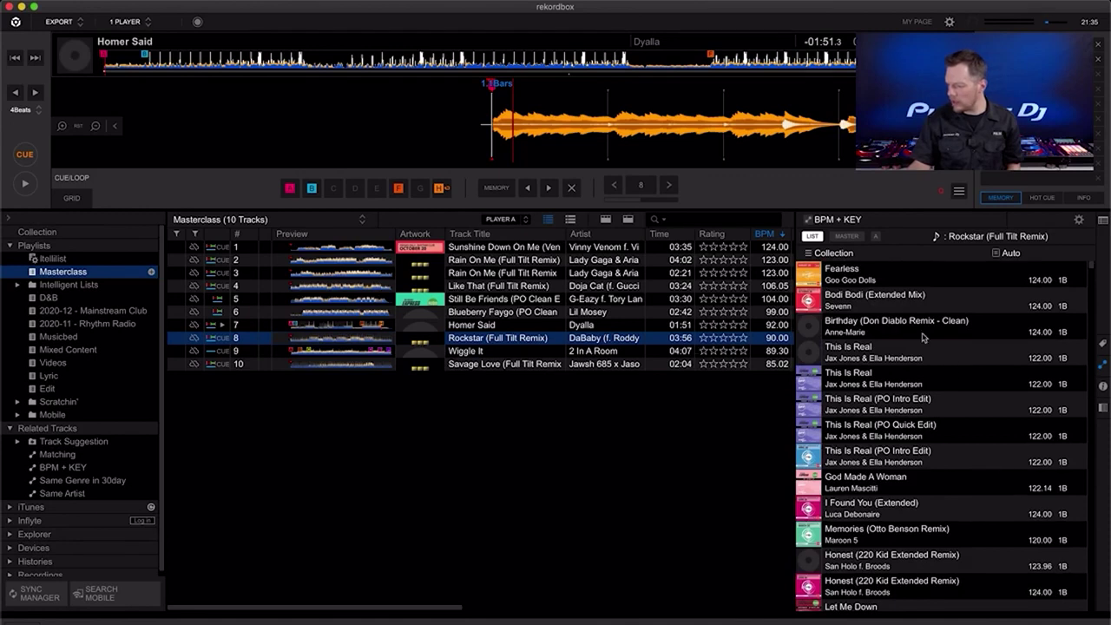
Step: Set the BPM condition in the BPM + KEY criteria to Current Track within ±4% and apply it
left_click(1079, 221)
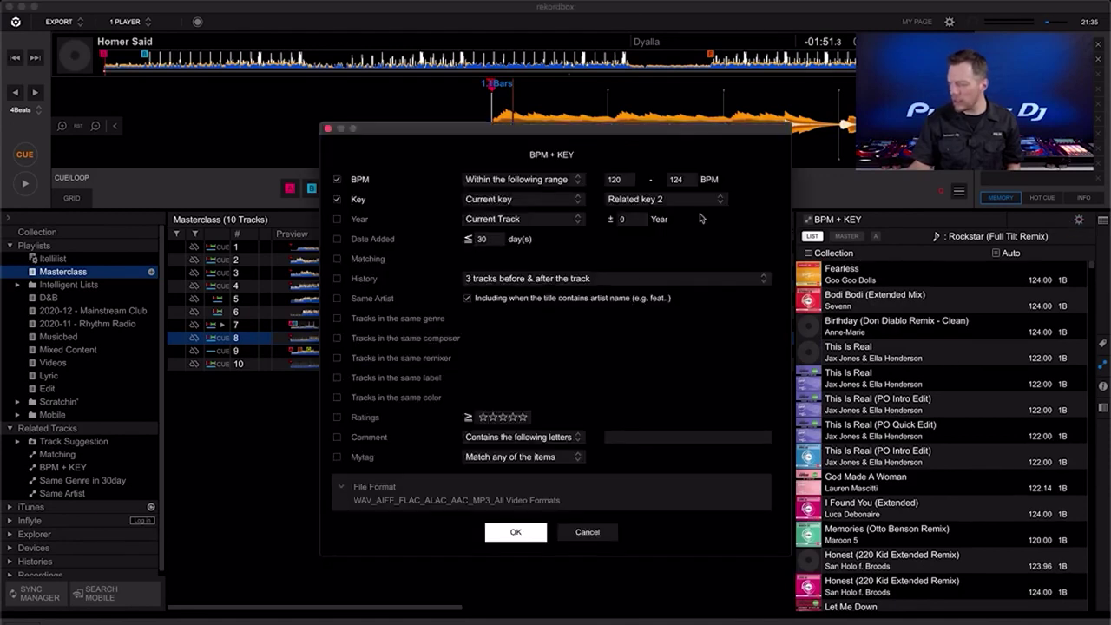
left_click(548, 180)
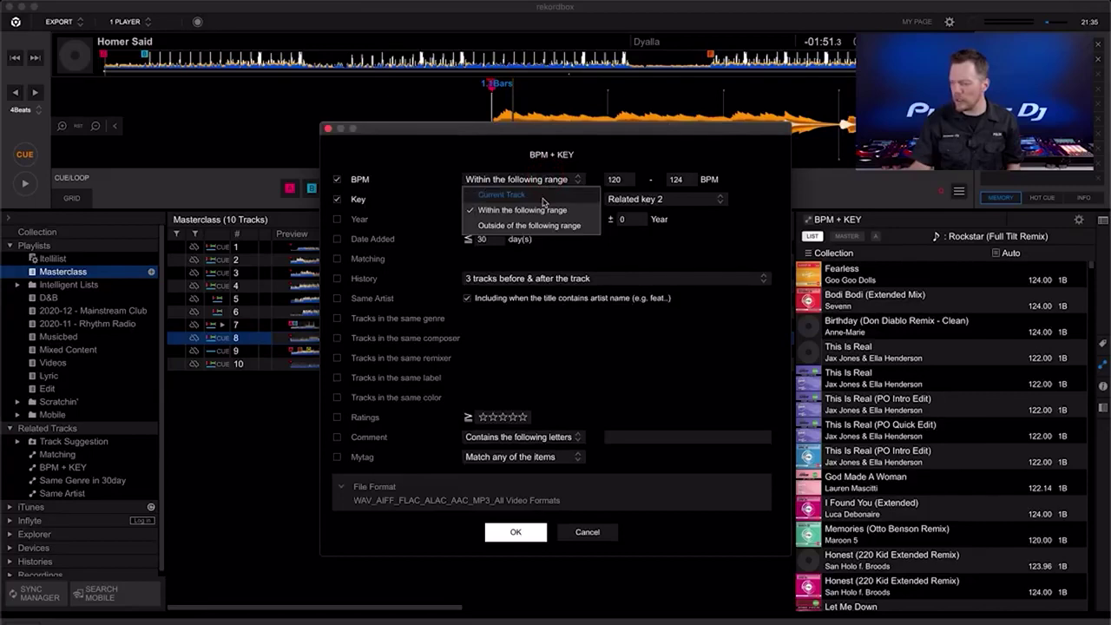
left_click(542, 197)
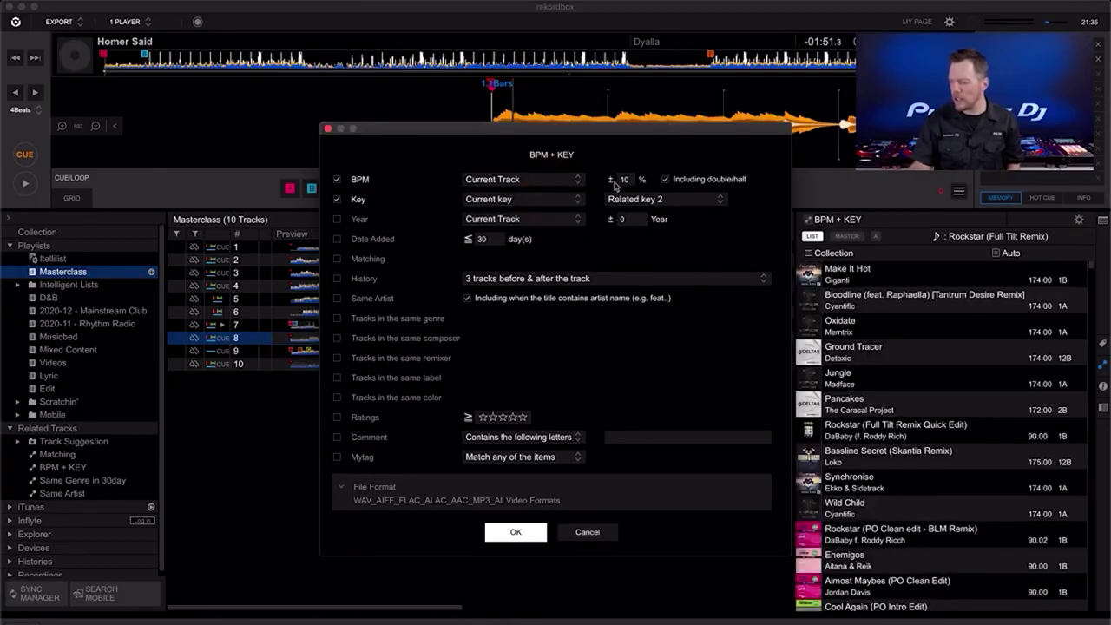
key("BackSpace")
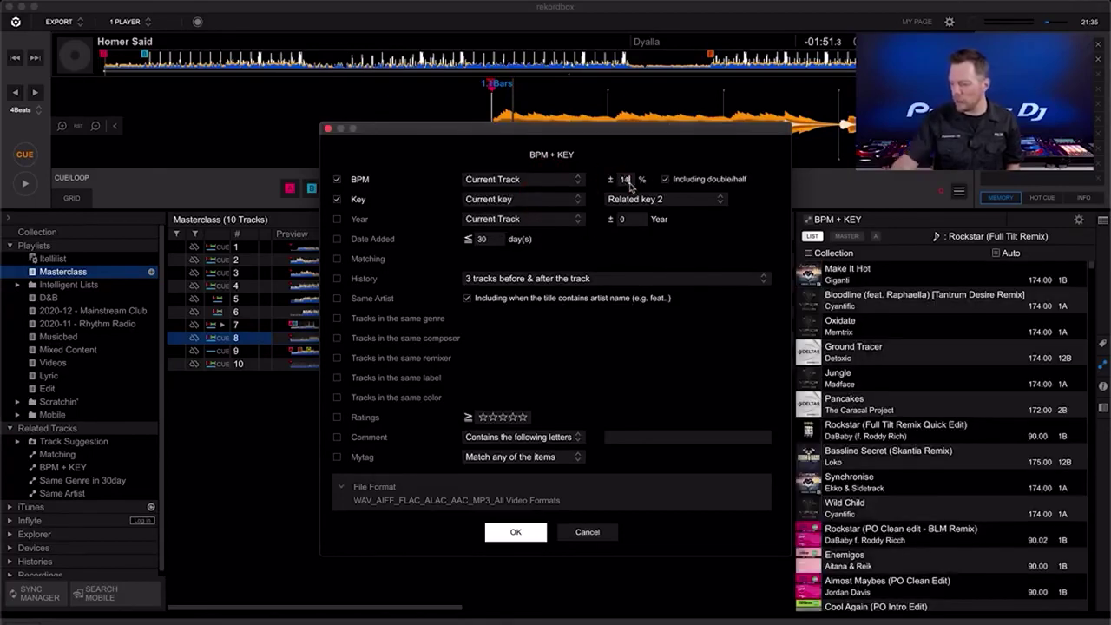
key("BackSpace")
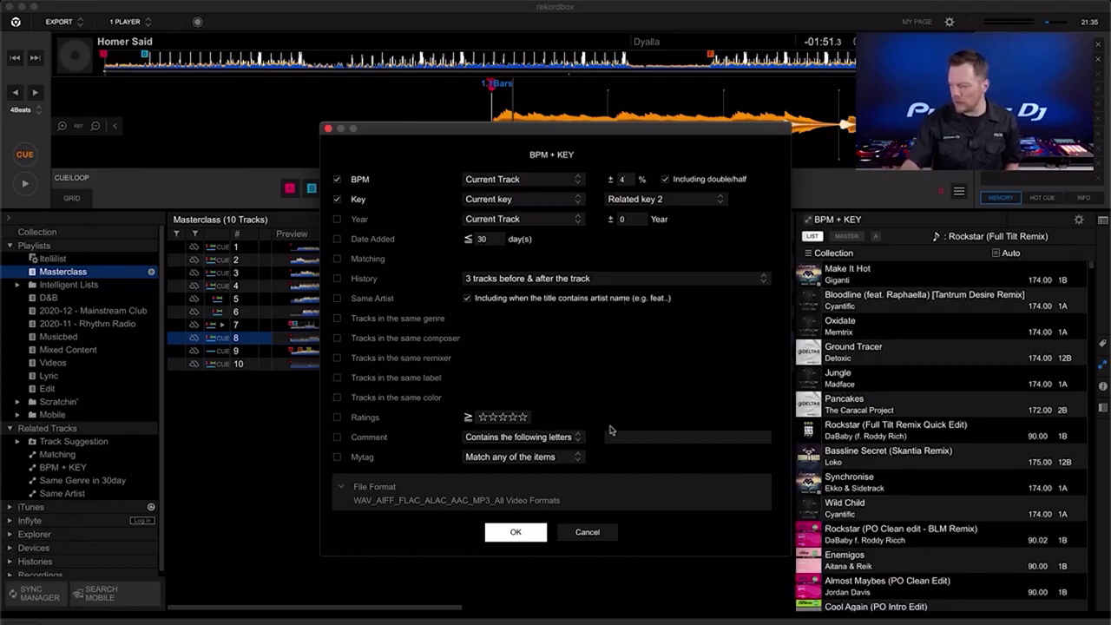
left_click(523, 535)
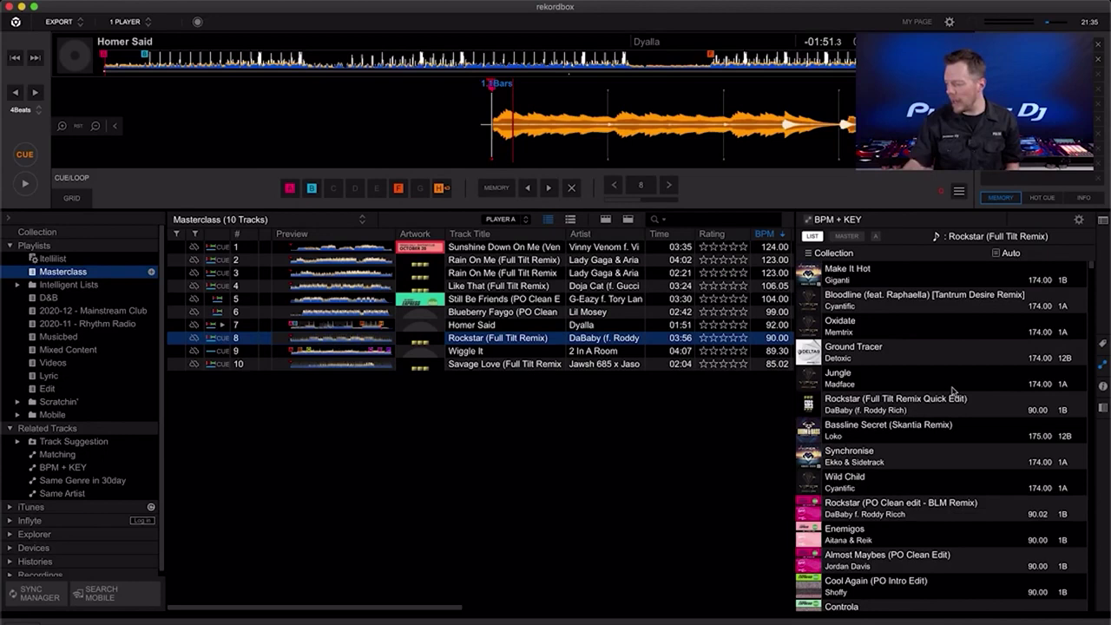
Step: Turn off Including double/half for the BPM condition in the BPM + KEY criteria and apply it
left_click(1078, 220)
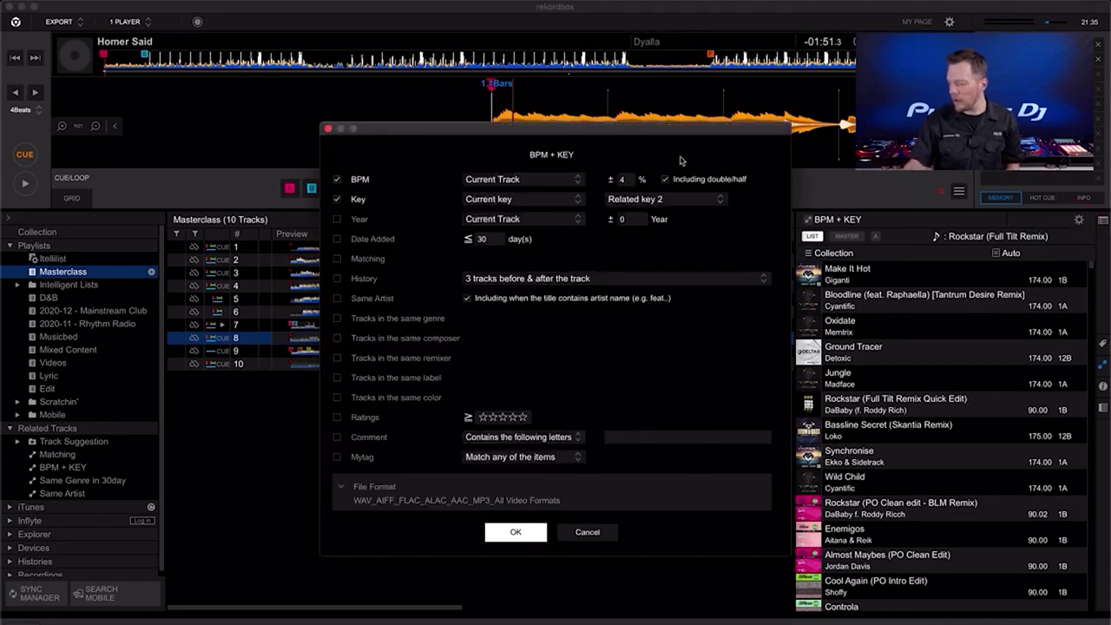
left_click(666, 179)
left_click(515, 530)
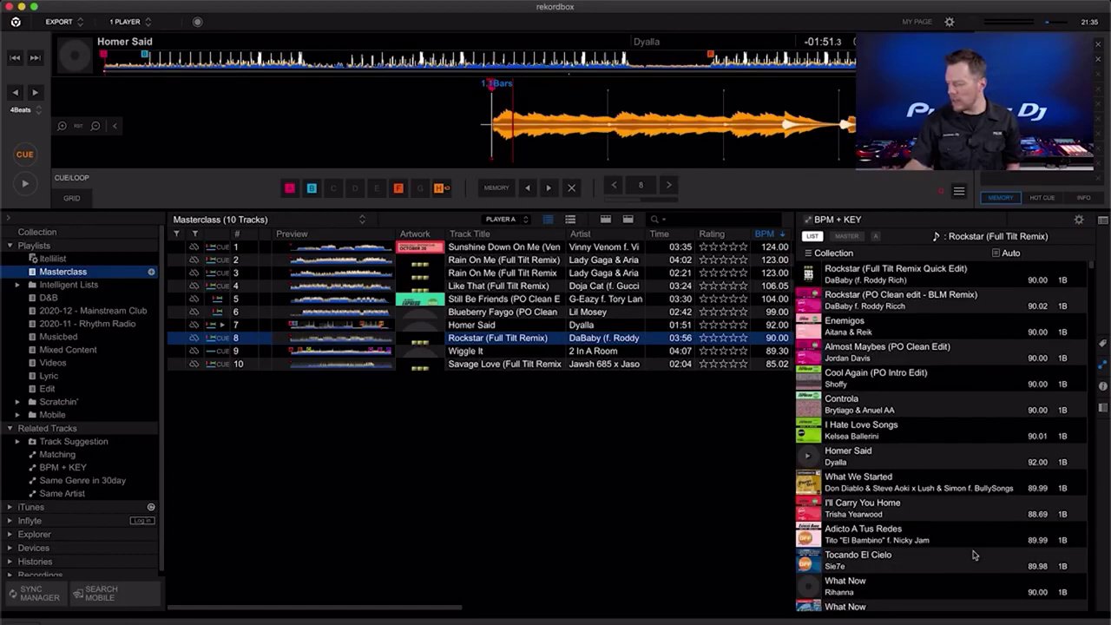
Step: Add the suggested track I Hate Love Songs to the Masterclass playlist
scroll(975, 556, "down", 3)
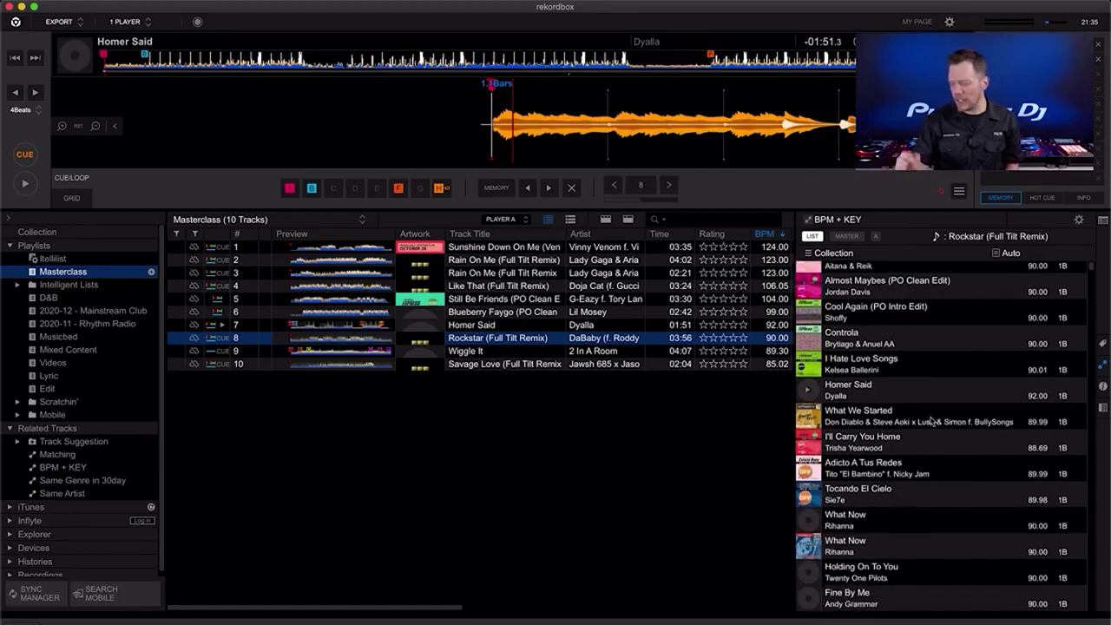
left_click_drag(918, 368, 555, 438)
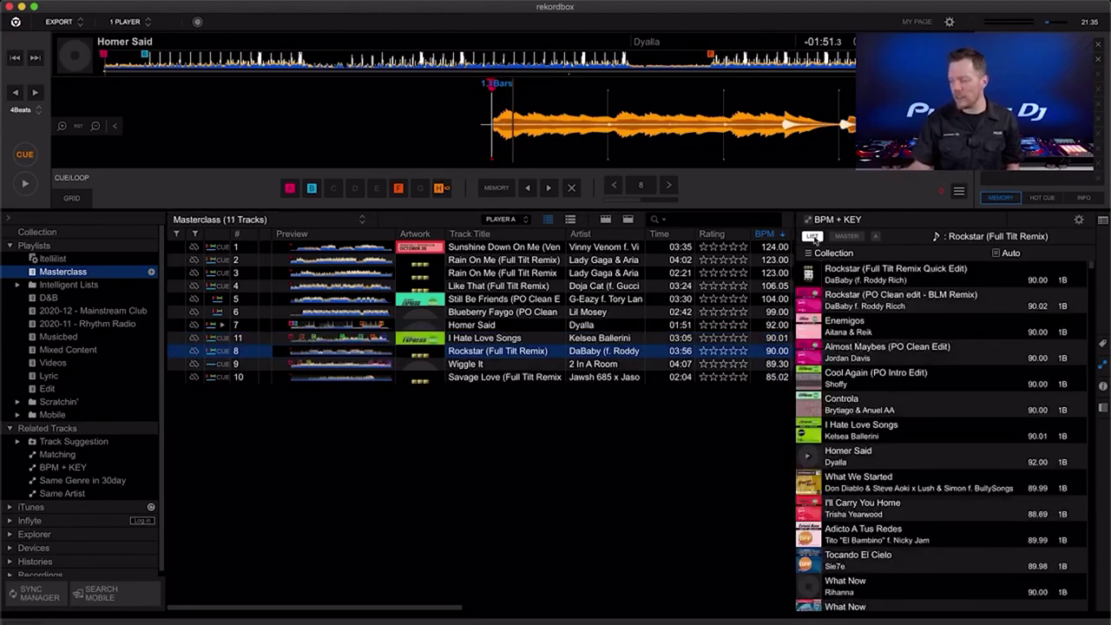
Step: View the related tracks for Like That and for the second Rain On Me entry, and close the related-tracks view
left_click(485, 282)
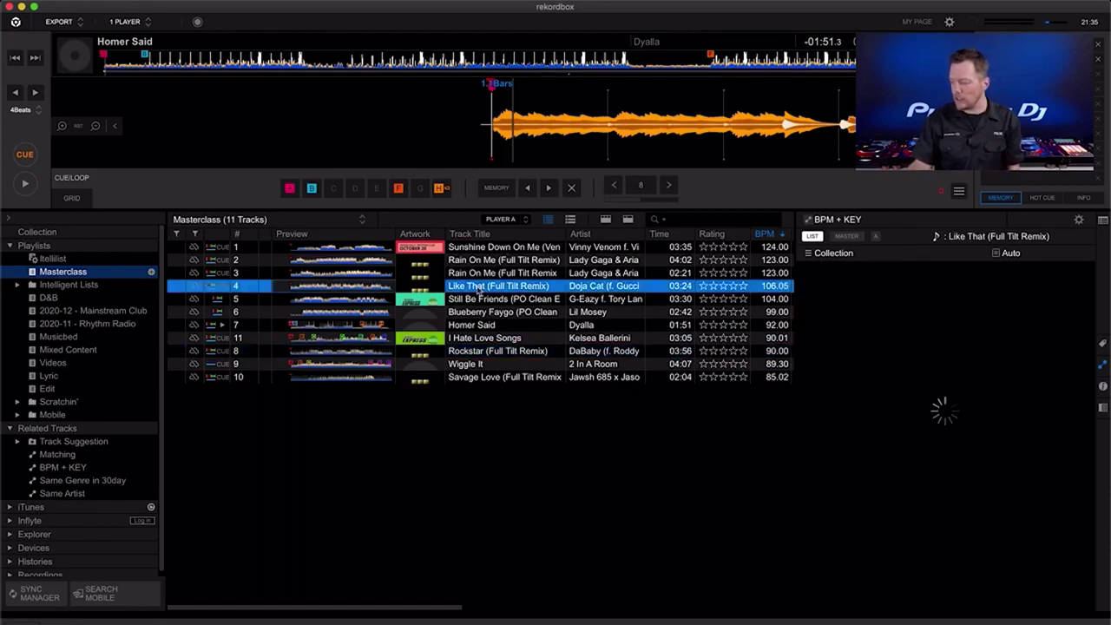
left_click(485, 273)
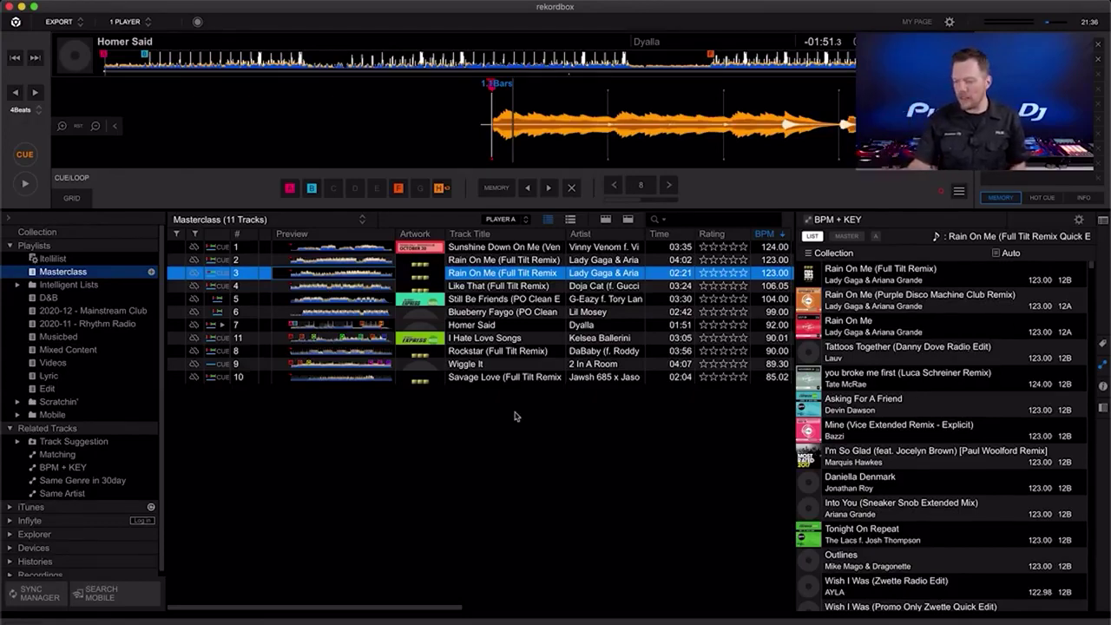
left_click(1103, 368)
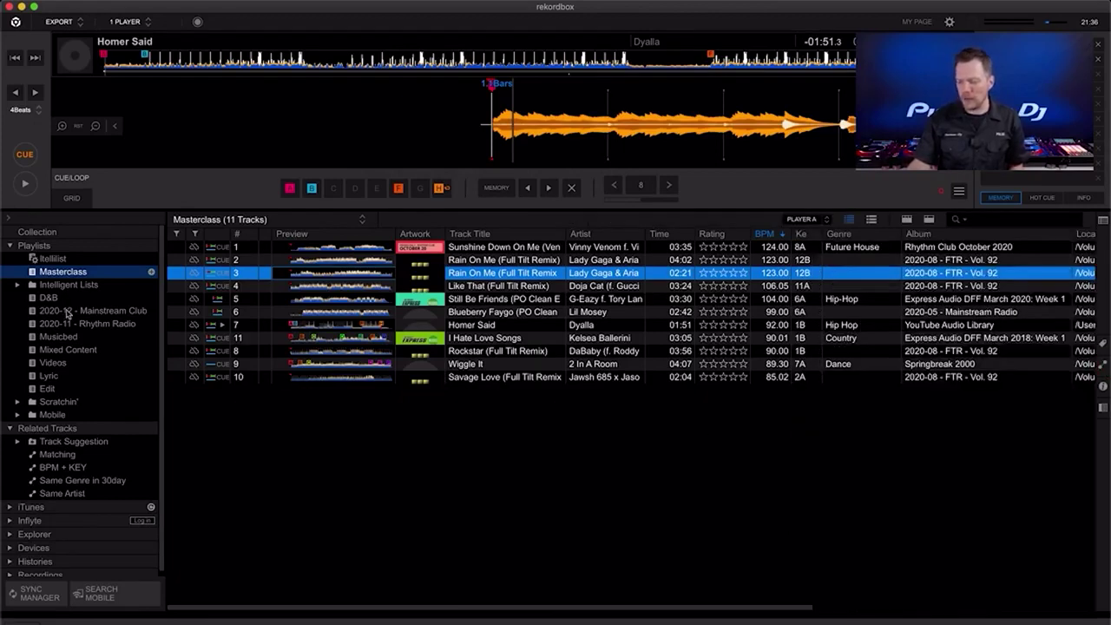
Step: Export the Masterclass playlist to PulseUSB, replacing the list already there and accepting deletion of tracks no longer in playlists
right_click(67, 275)
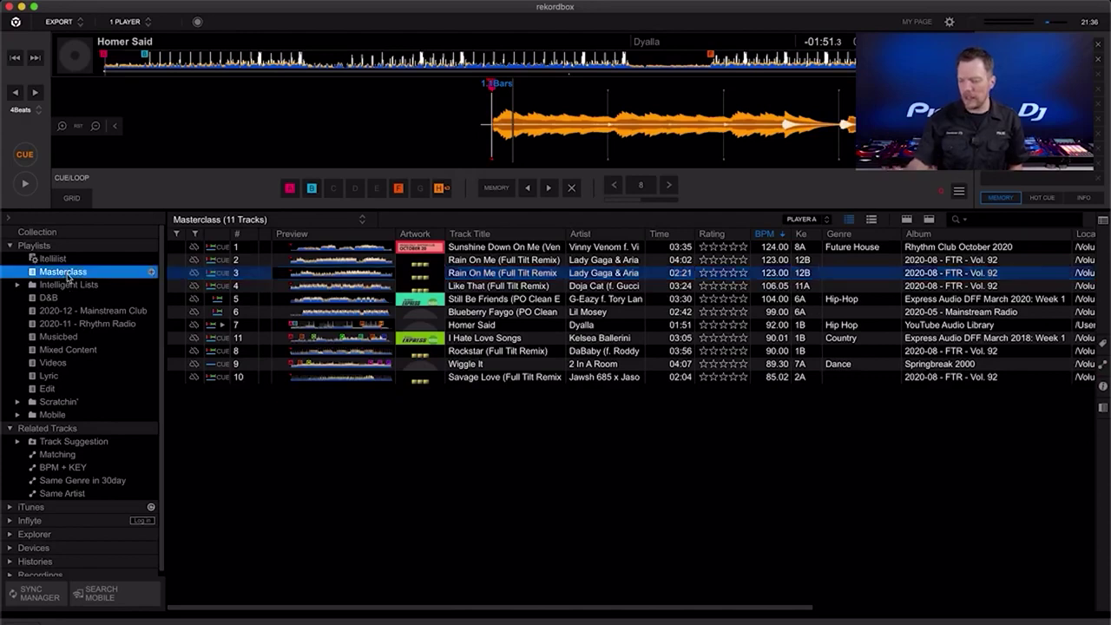
mouse_move(128, 316)
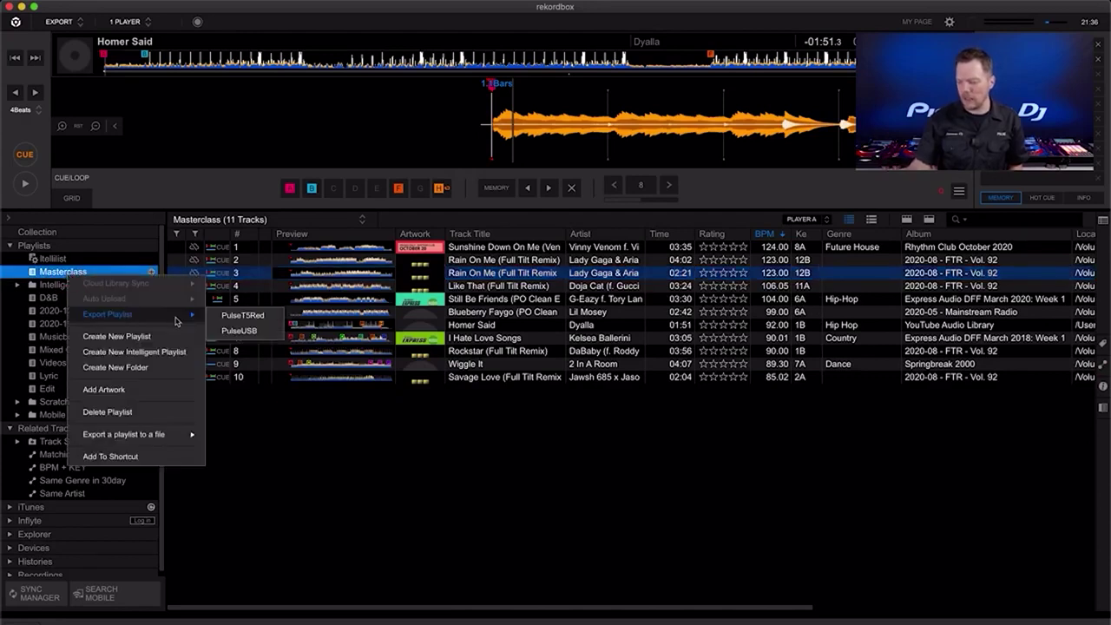
left_click(261, 333)
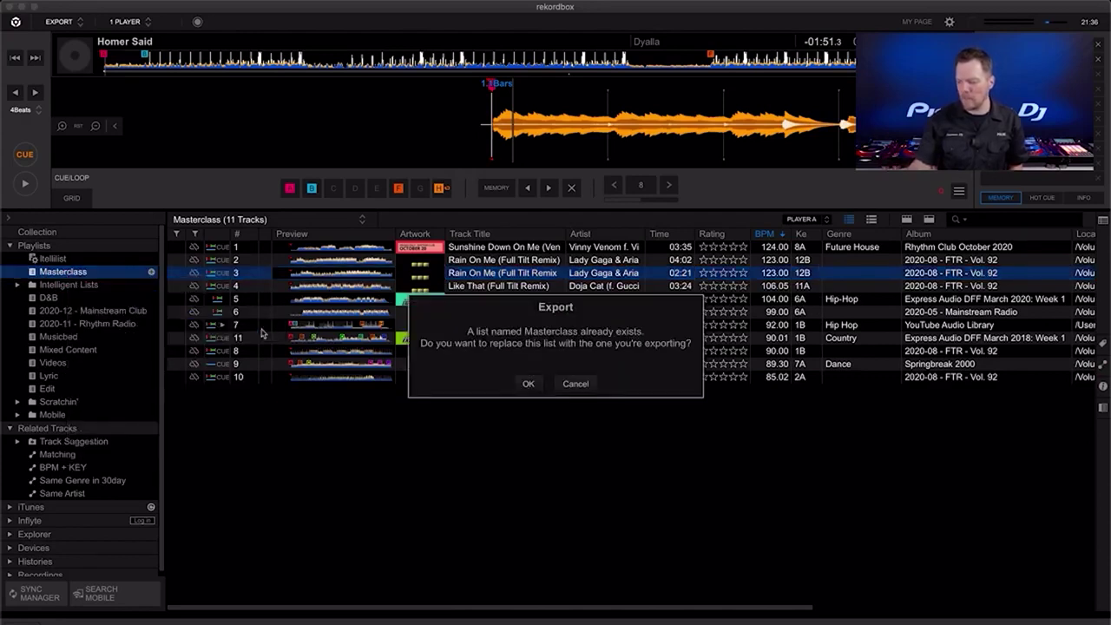
left_click(529, 384)
left_click(475, 404)
left_click(557, 427)
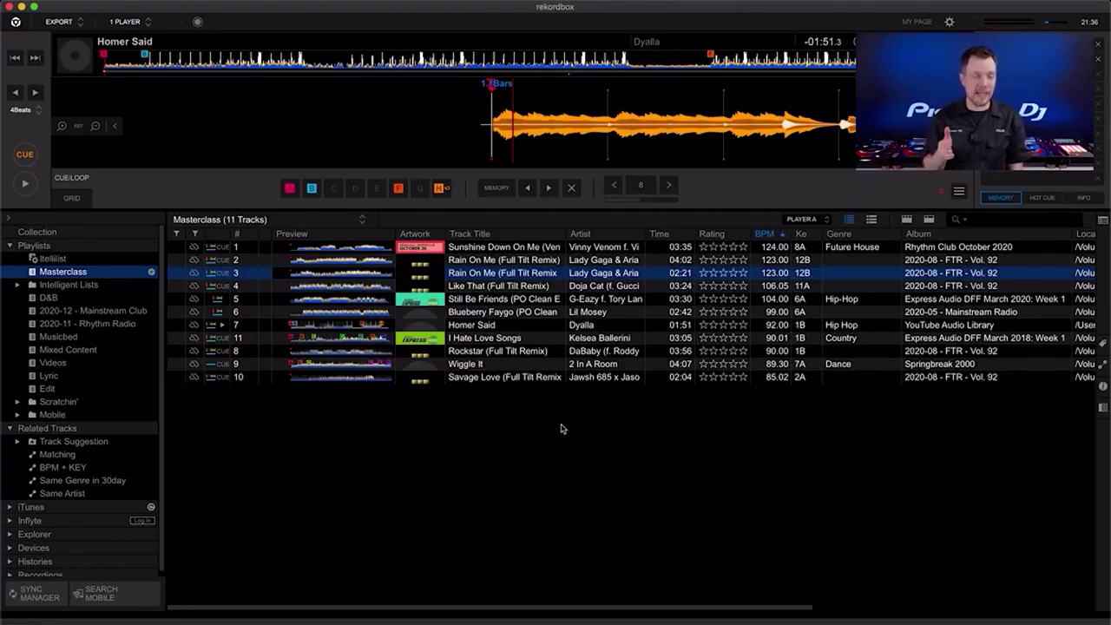
key("Delete")
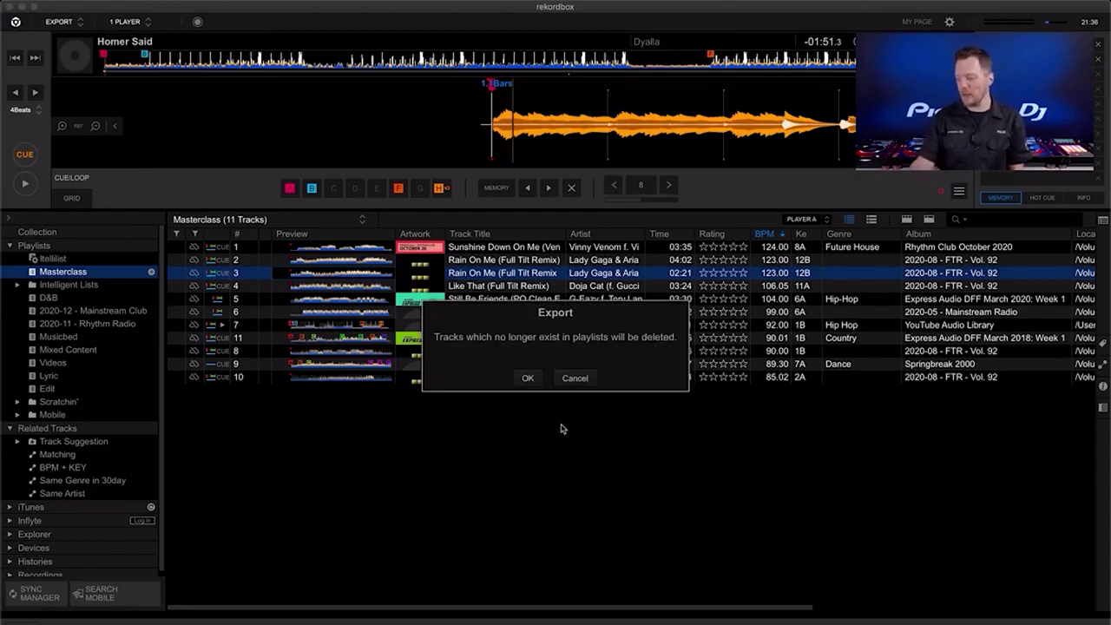
left_click(528, 378)
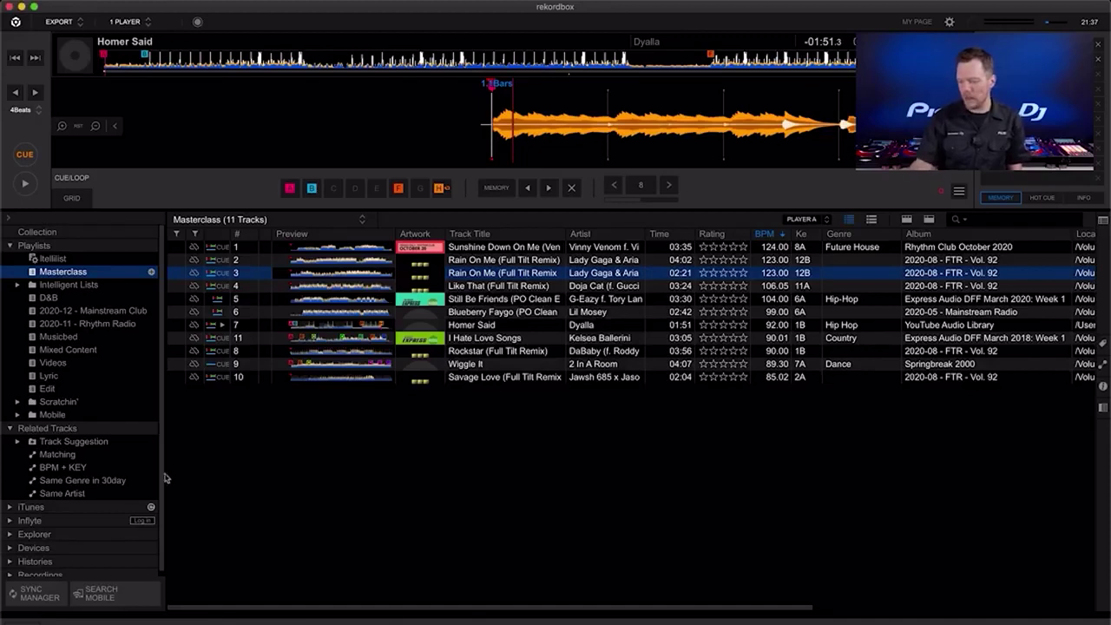
Step: Open the exported Masterclass playlist on the PulseUSB device to check its tracks
left_click(10, 547)
left_click(19, 549)
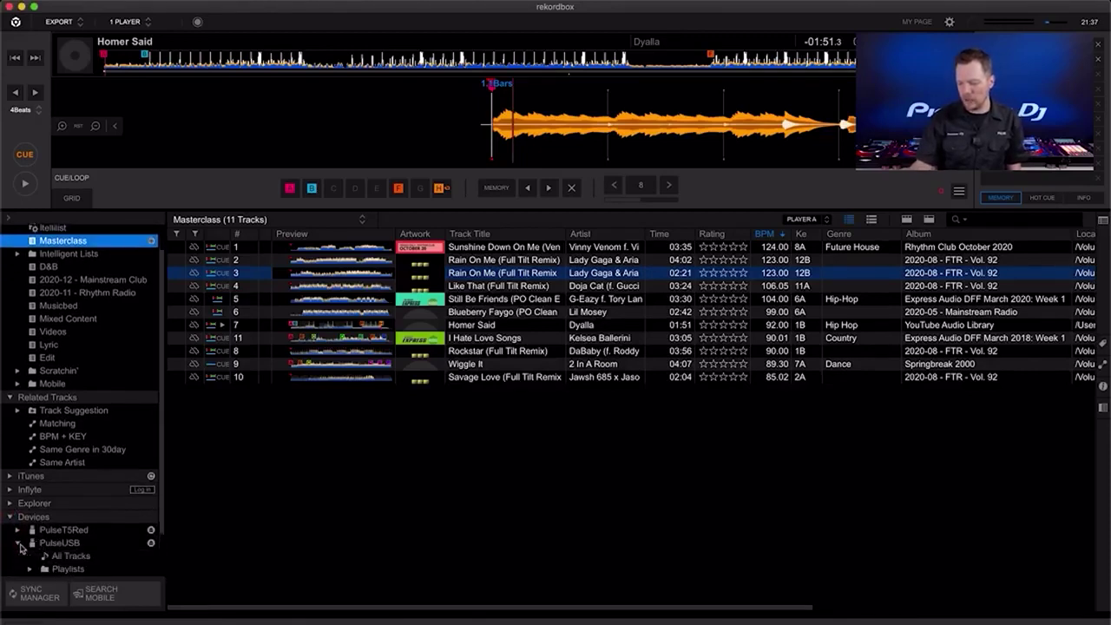
left_click(31, 569)
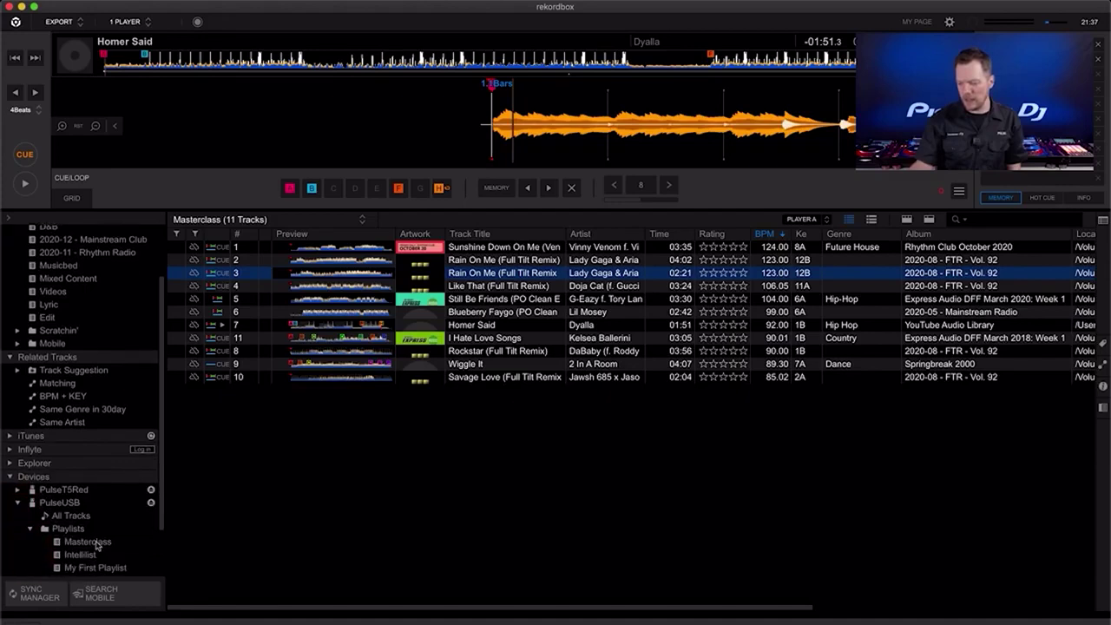
left_click(87, 542)
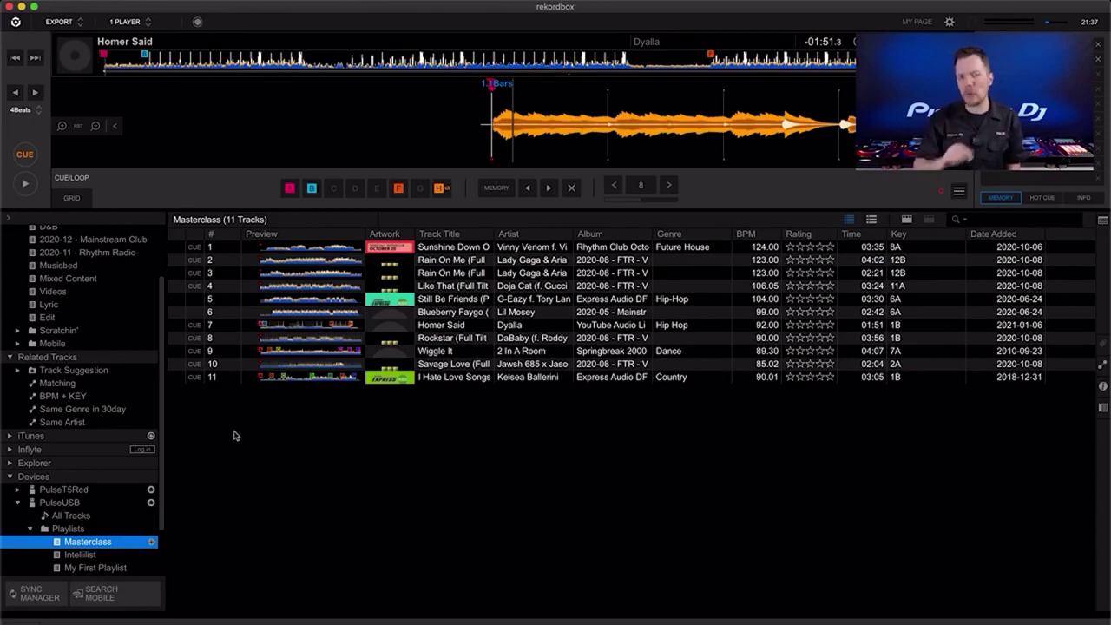
Step: Add Genre to the active categories in the PulseUSB device settings and move it up the order, above Track
left_click(57, 503)
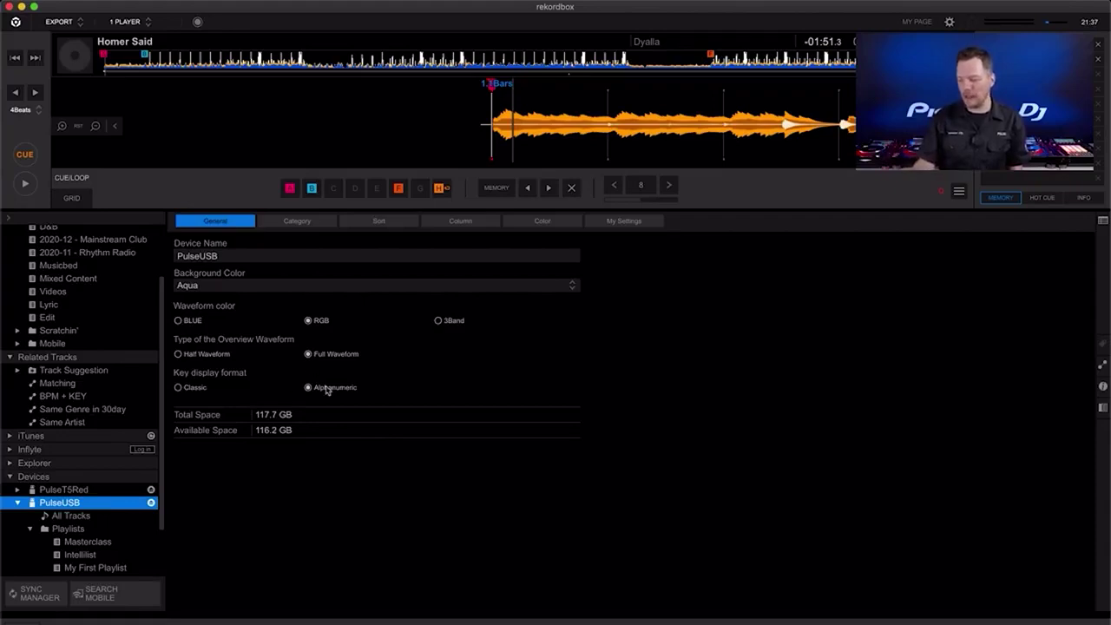
left_click(297, 222)
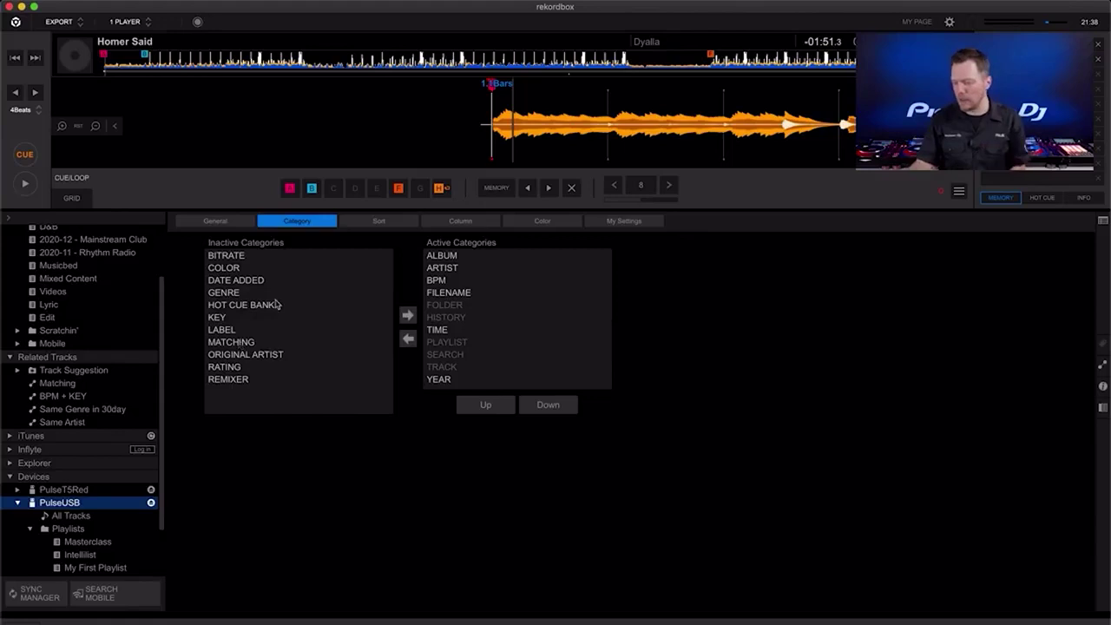
left_click(233, 293)
left_click(407, 318)
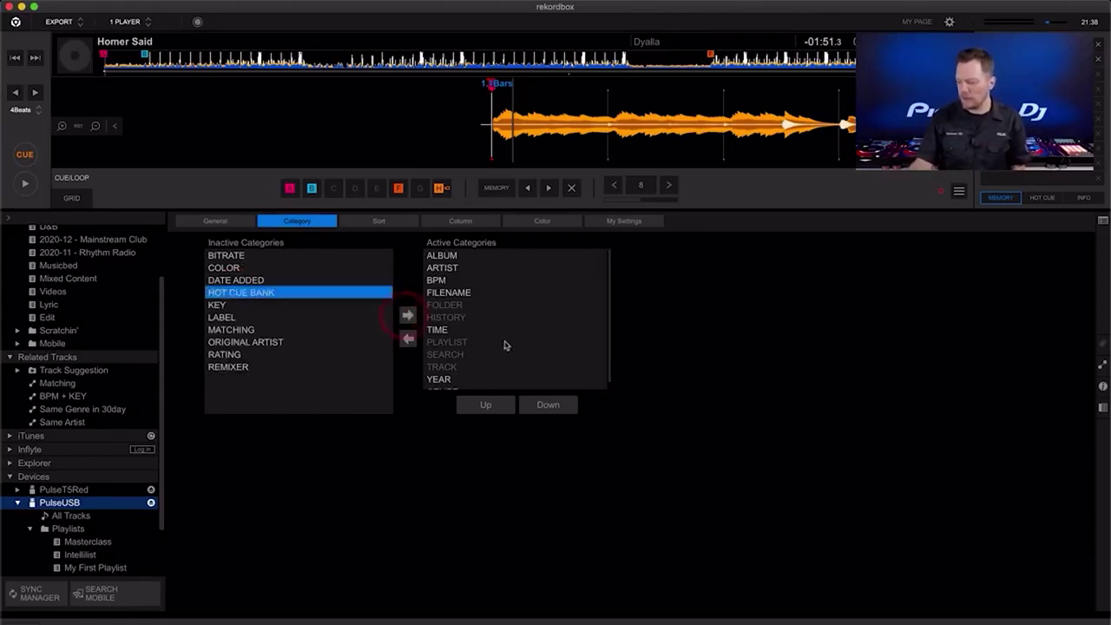
left_click(458, 383)
left_click(475, 405)
left_click(475, 405)
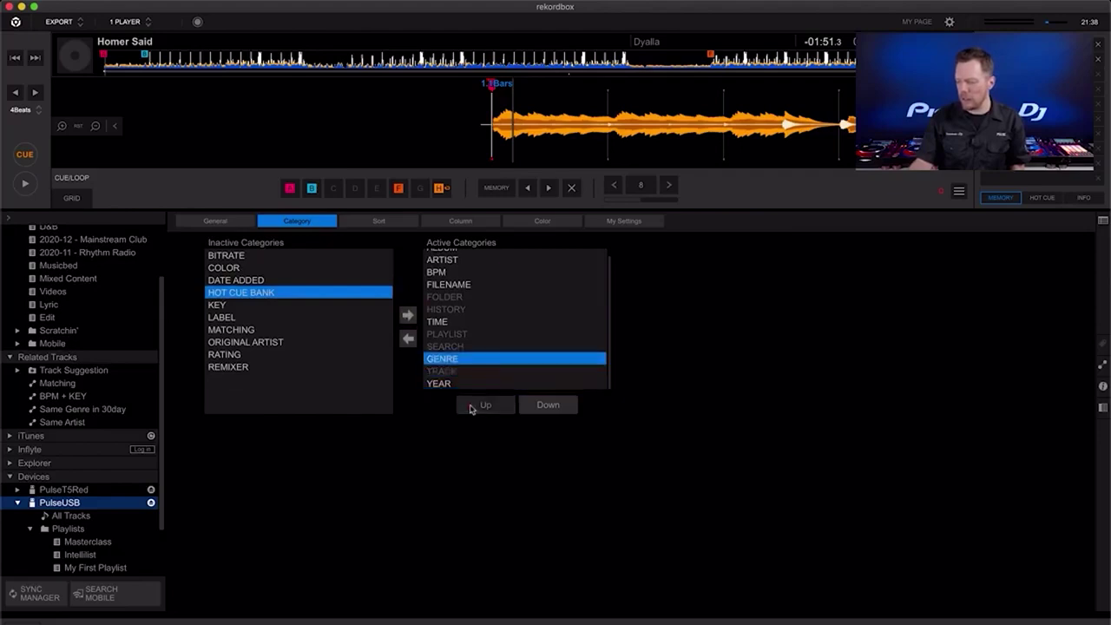
left_click(475, 405)
left_click(475, 405)
Step: Add Key to the active sort options for PulseUSB
left_click(373, 222)
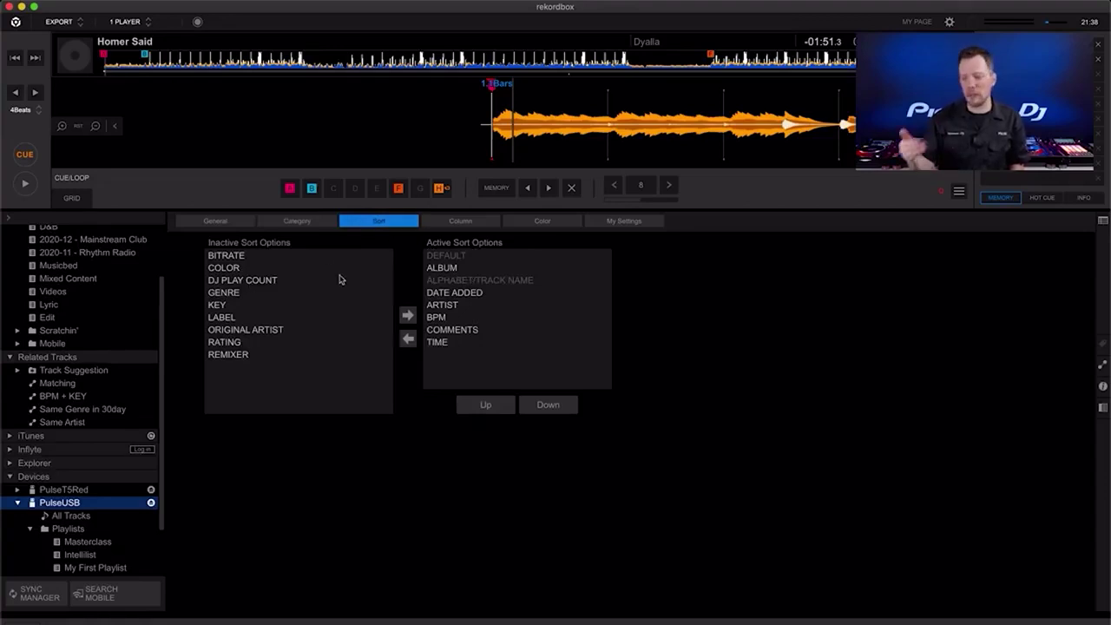
left_click(264, 305)
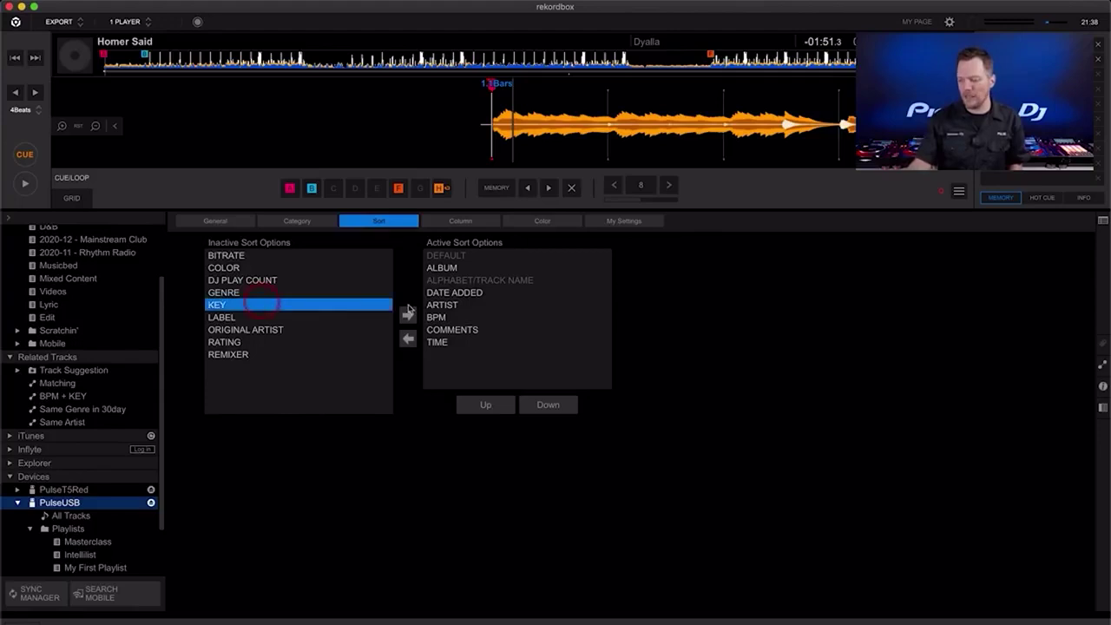
left_click(408, 315)
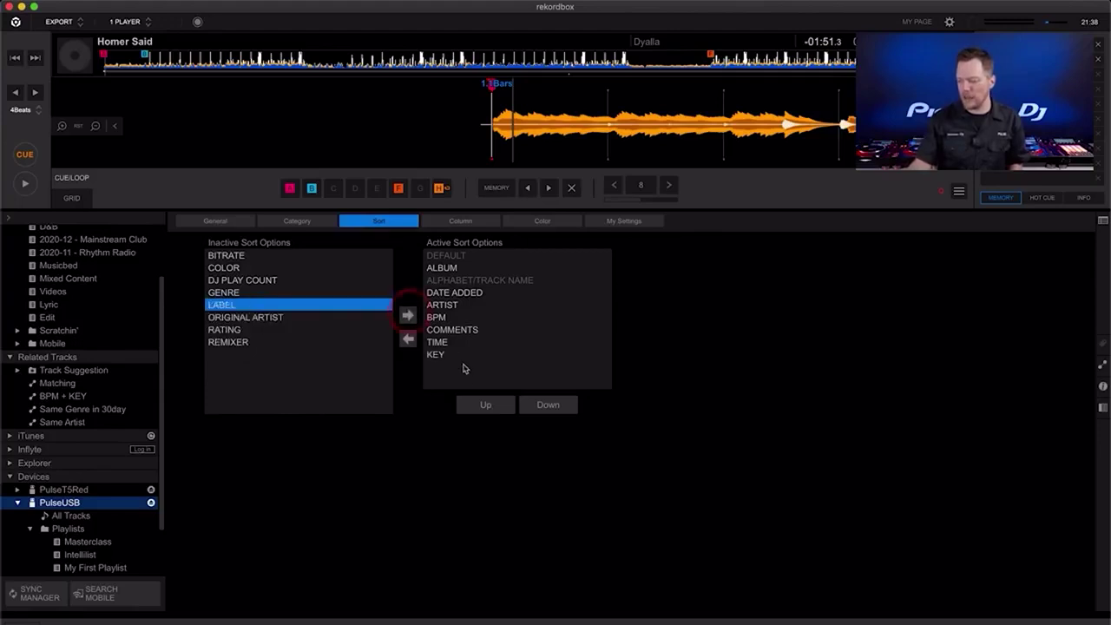
Step: Look at which items can be shown in the default right column next to track names on PulseUSB
left_click(464, 223)
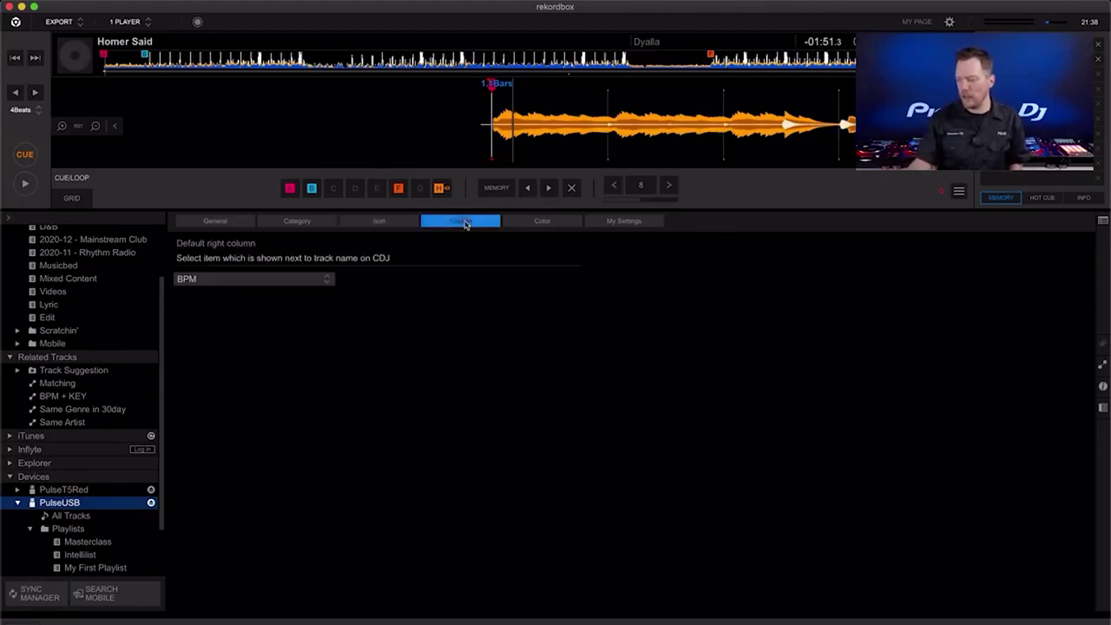
left_click(310, 279)
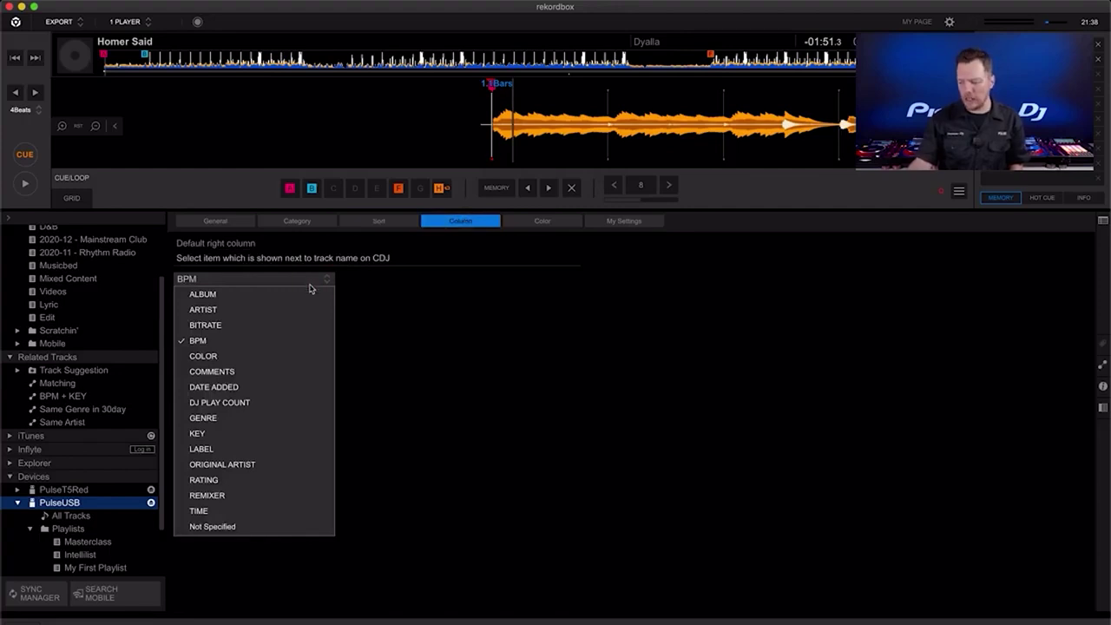
left_click(399, 318)
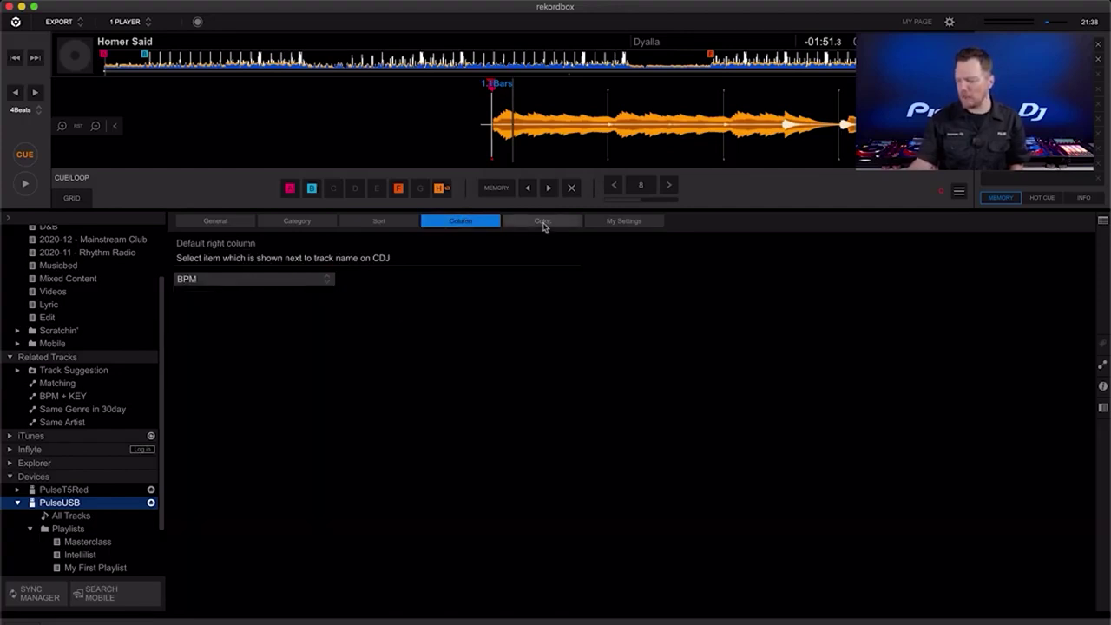
Step: Rename the Red color comment for PulseUSB to Hot
left_click(542, 223)
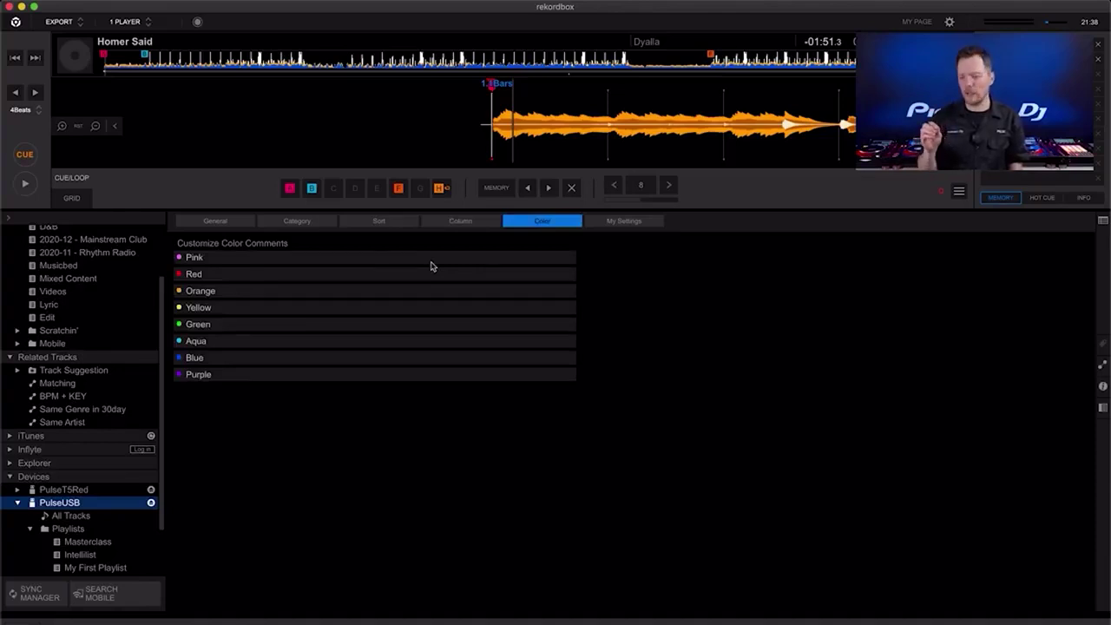
double_click(253, 276)
key("BackSpace")
key("BackSpace")
key("BackSpace")
type("Hot")
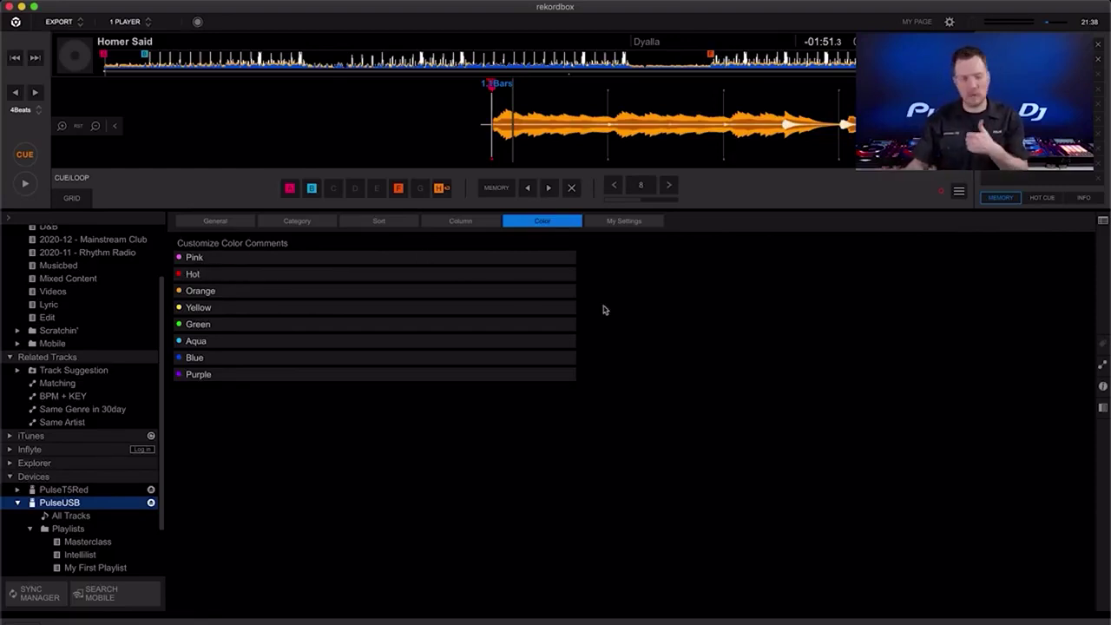
Step: Review the player DJ settings stored on PulseUSB and enable automatic application of My Settings to devices in the DJ System preferences
left_click(618, 222)
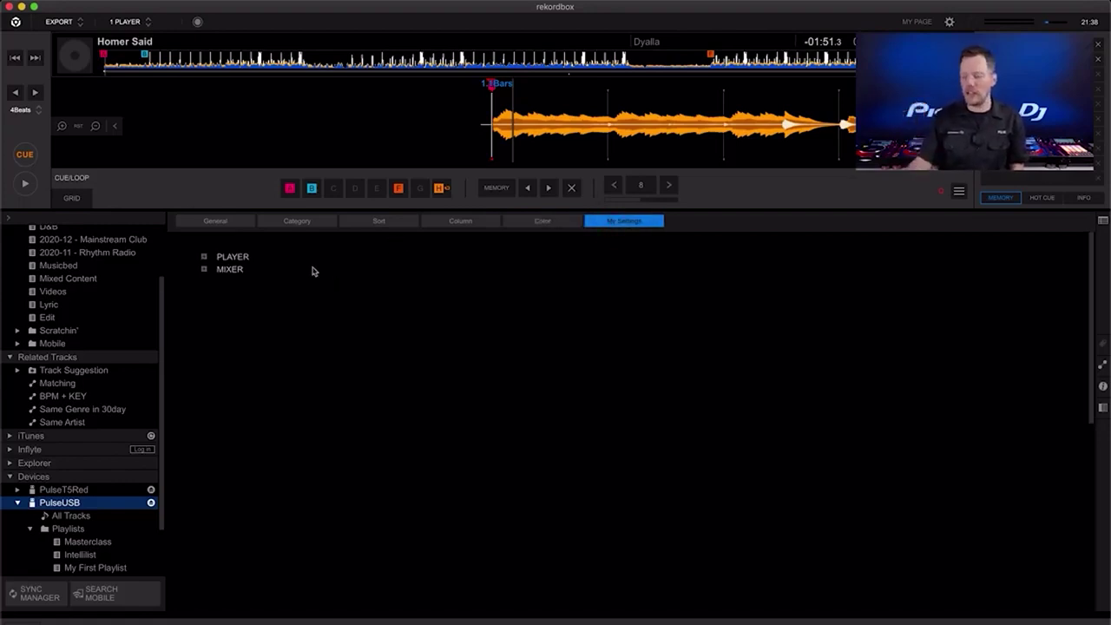
left_click(204, 257)
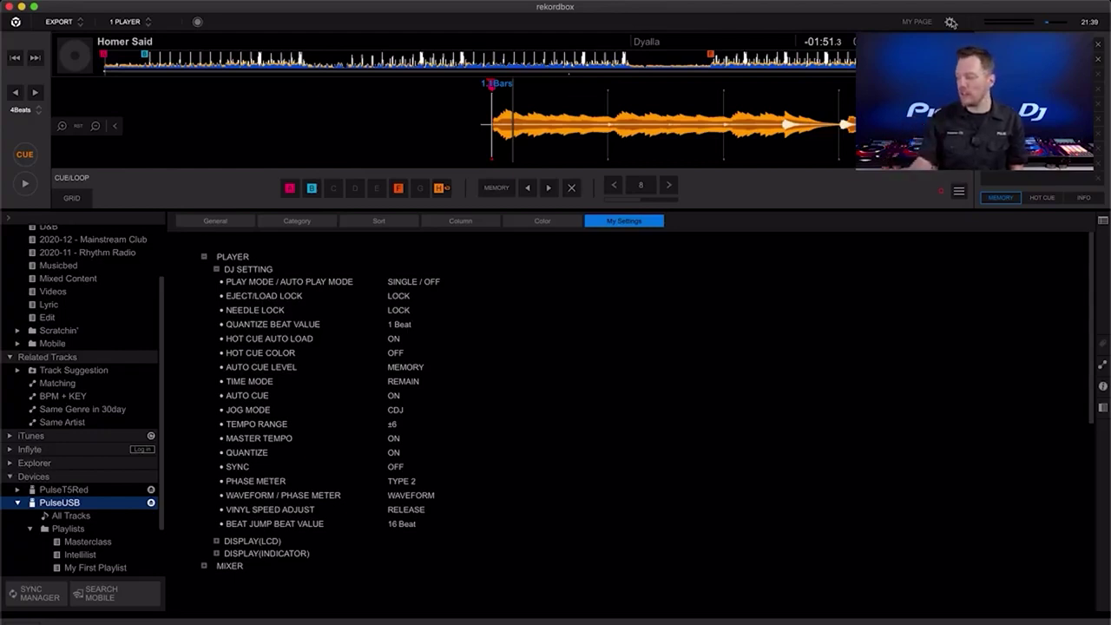
left_click(952, 23)
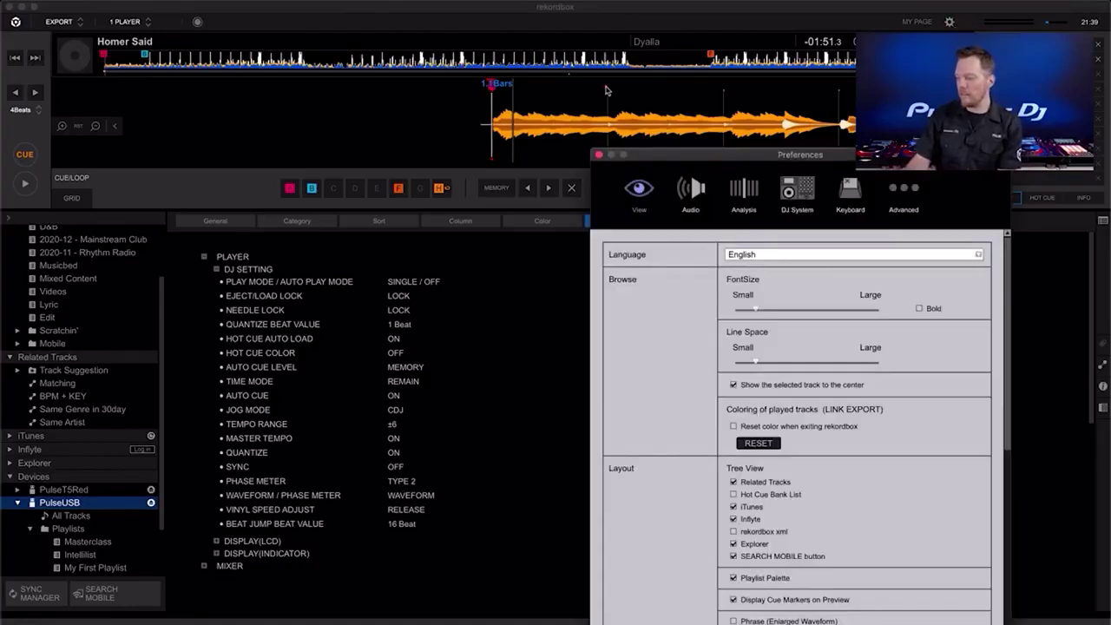
left_click_drag(751, 156, 506, 64)
left_click(551, 97)
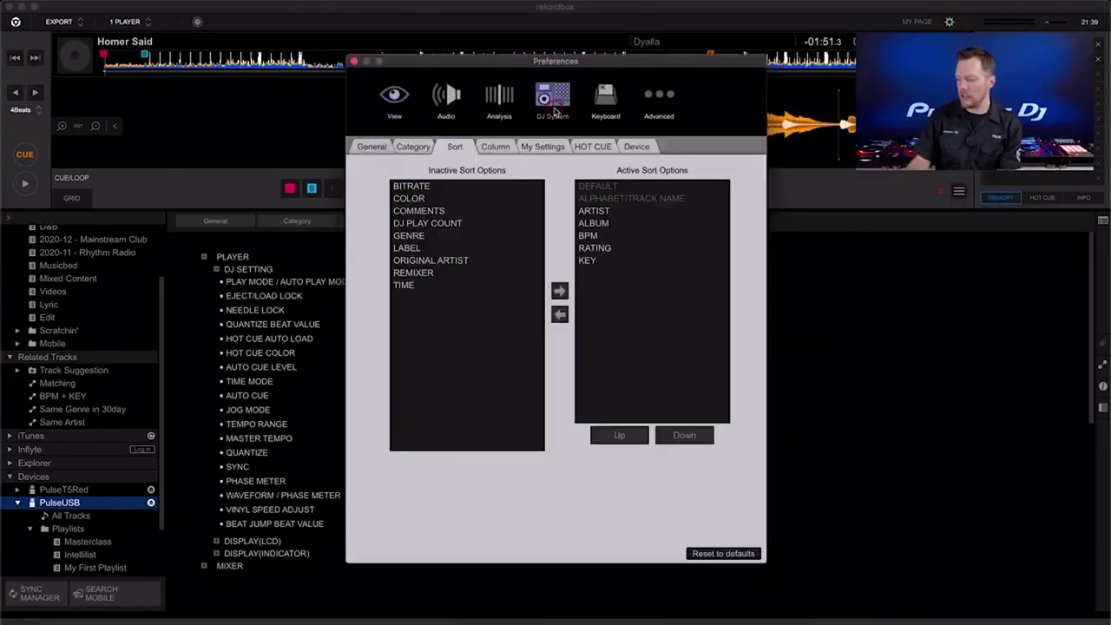
left_click(542, 147)
scroll(542, 287, "down", 3)
scroll(542, 287, "down", 1)
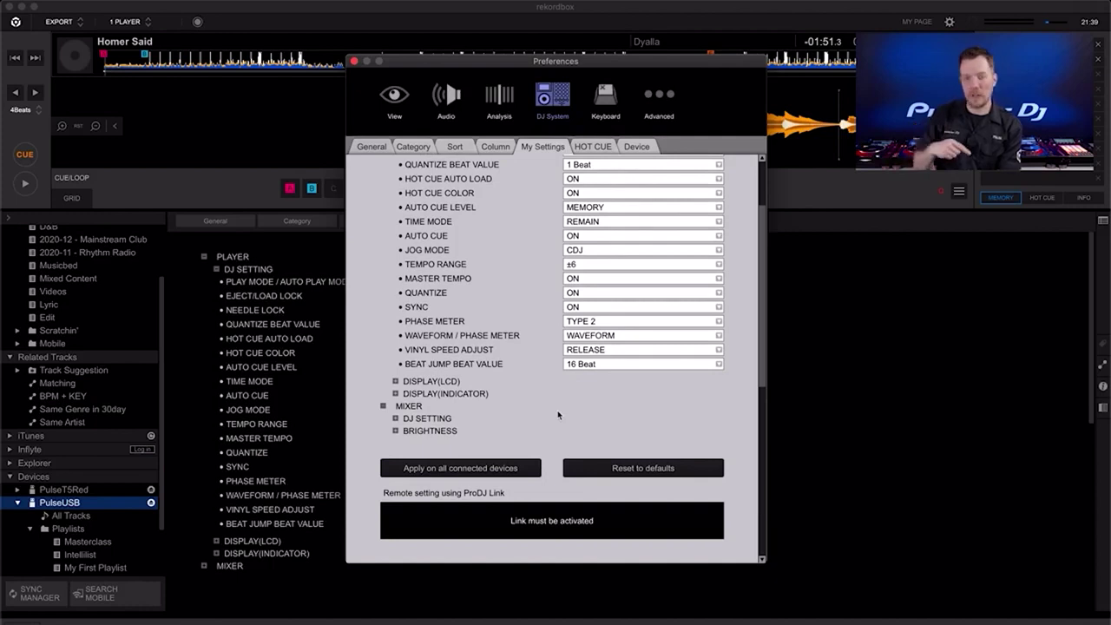
scroll(559, 342, "up", 5)
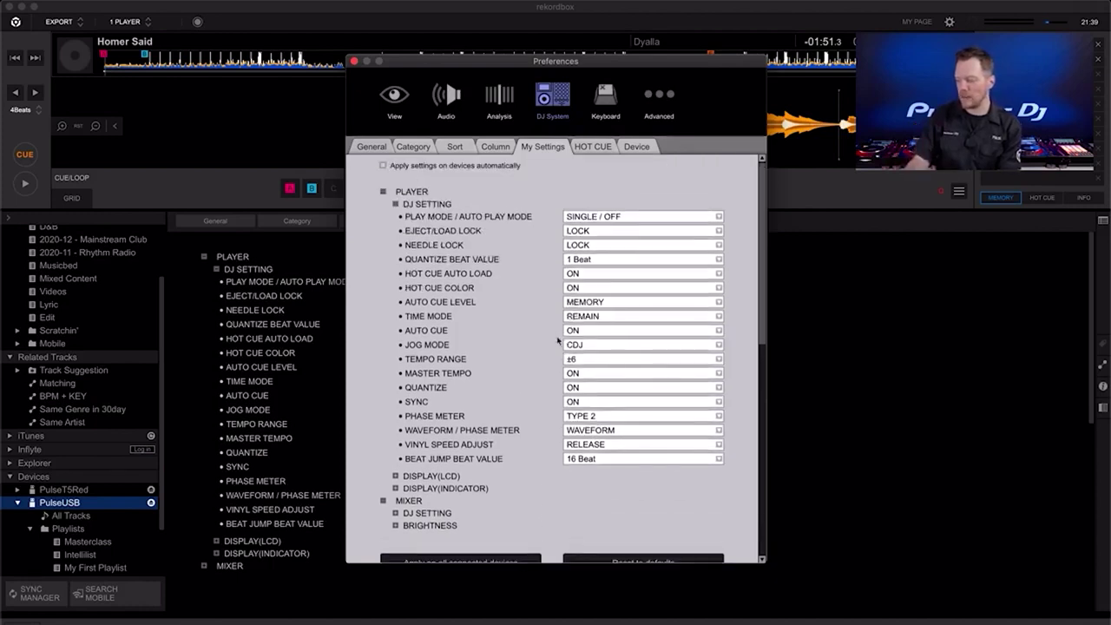
left_click(382, 166)
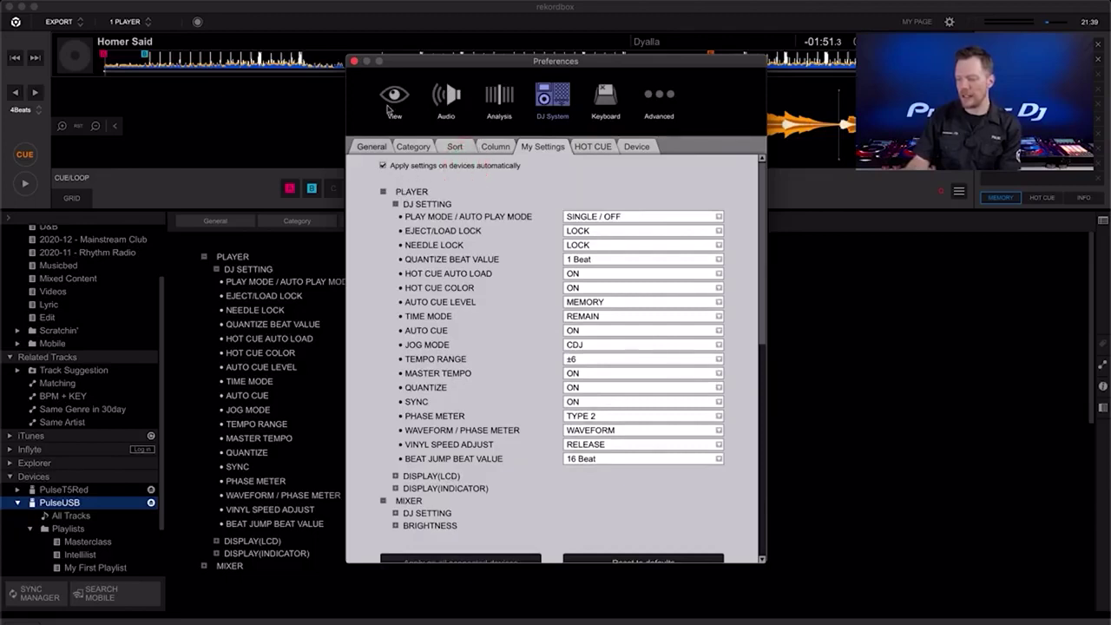
left_click(354, 60)
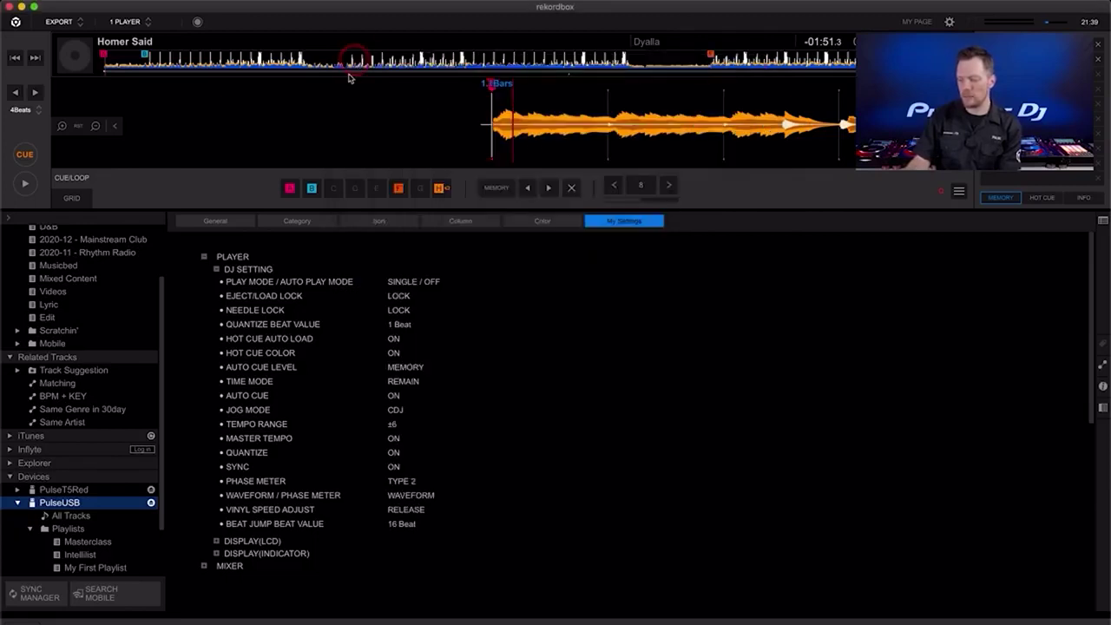
Step: Eject PulseUSB and activate the LINK connection to the players
left_click(151, 505)
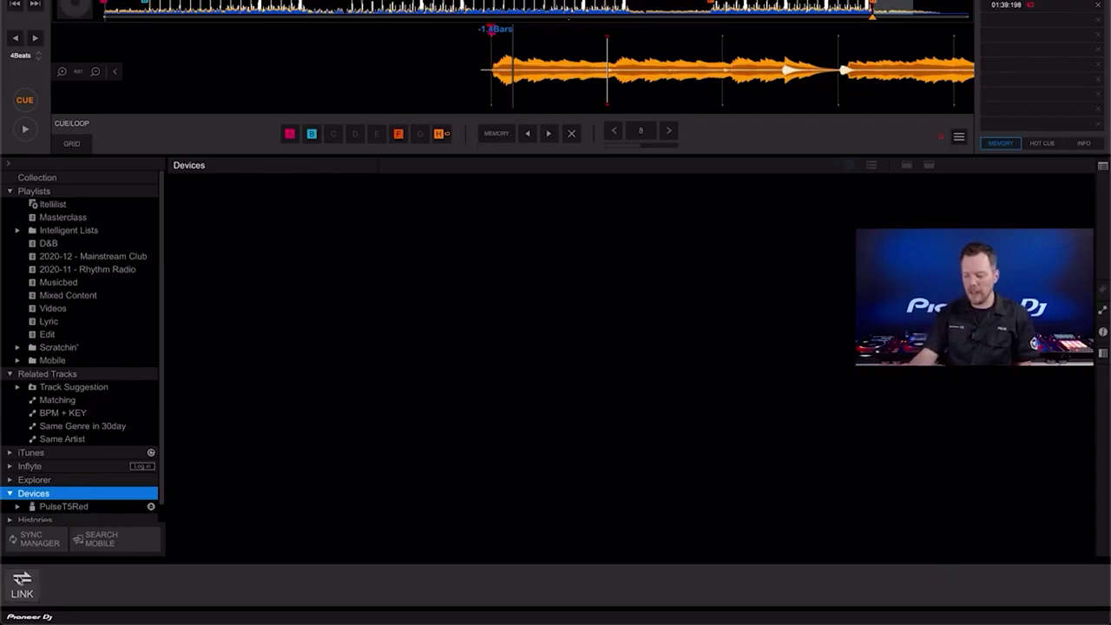
left_click(21, 582)
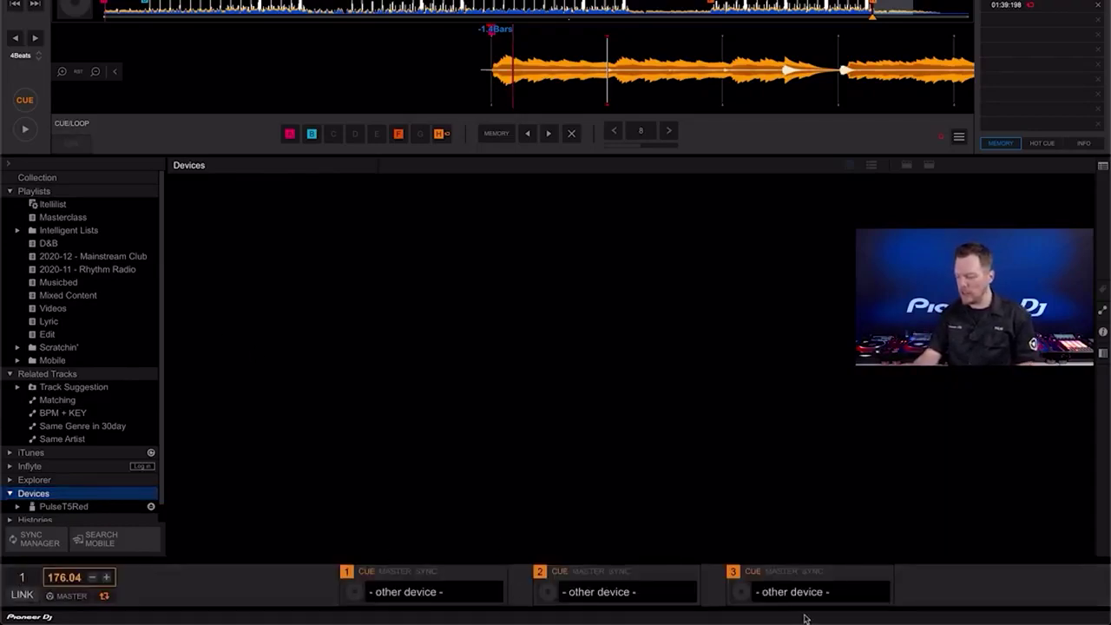
Step: Open the Masterclass playlist and load Blueberry Faygo onto linked player 2
left_click(60, 178)
left_click(61, 217)
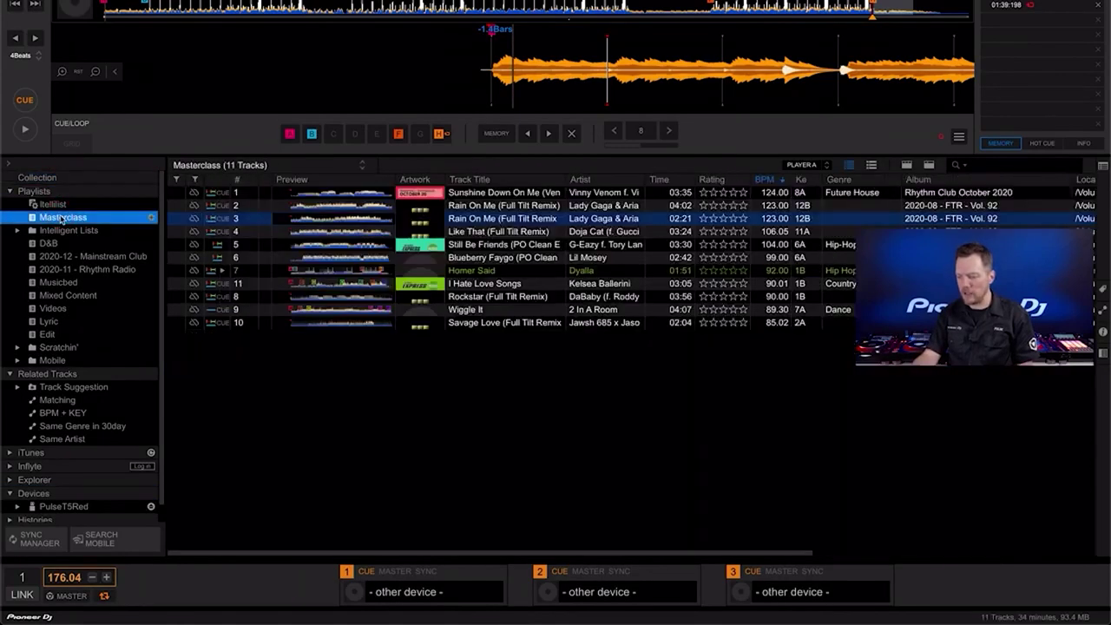
left_click(486, 259)
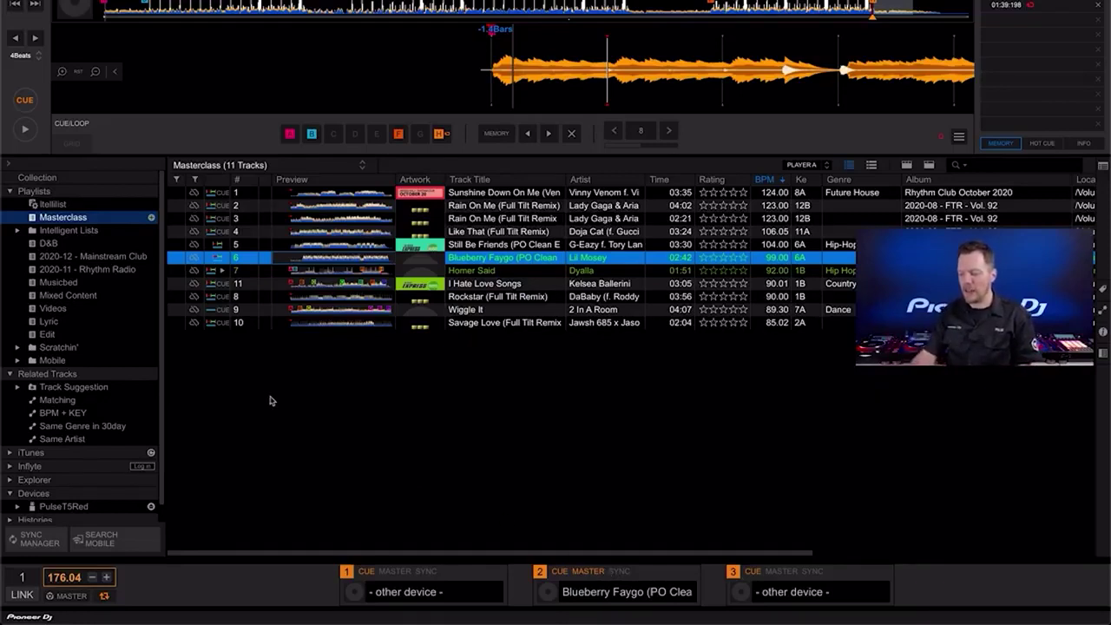
Step: Select Rockstar (Full Tilt Remix) in Masterclass and set the key Traffic Light to follow the master deck
left_click(331, 299)
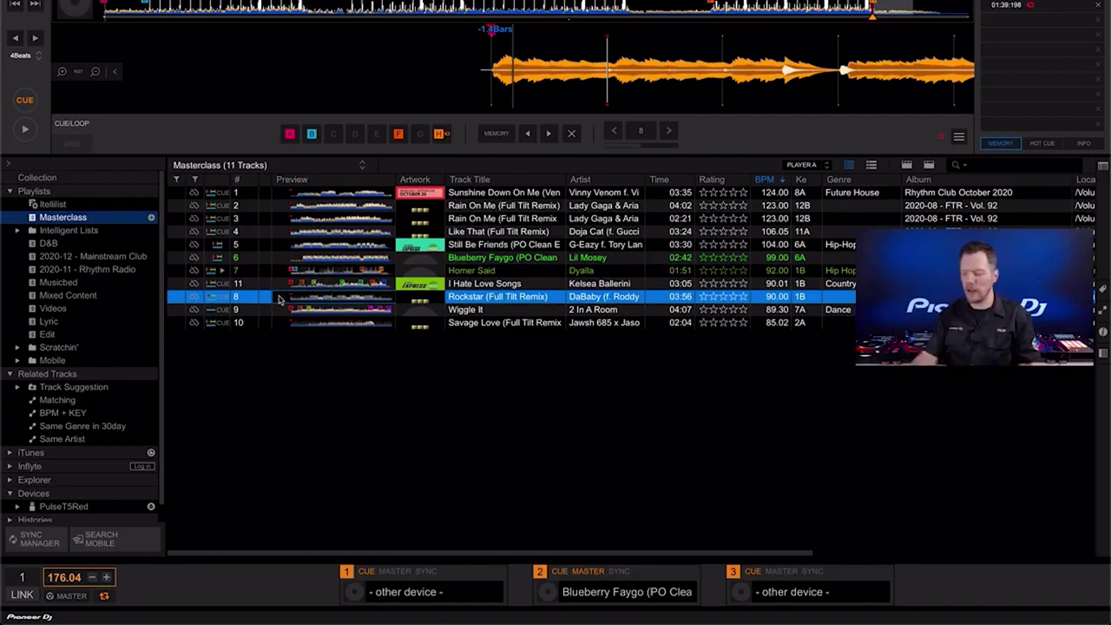
left_click(820, 165)
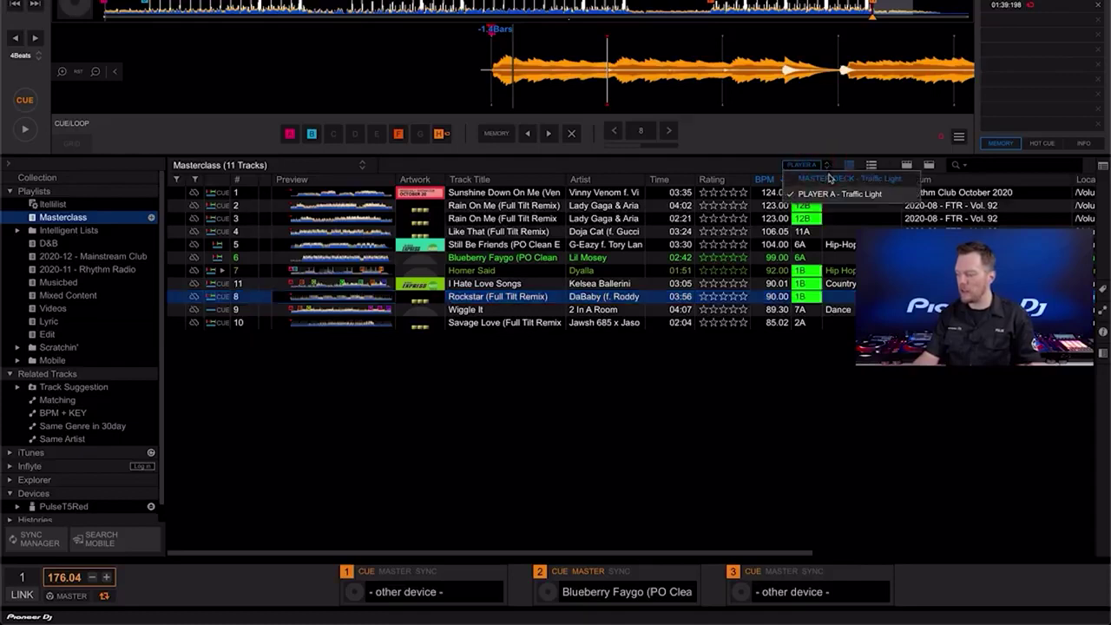
left_click(828, 178)
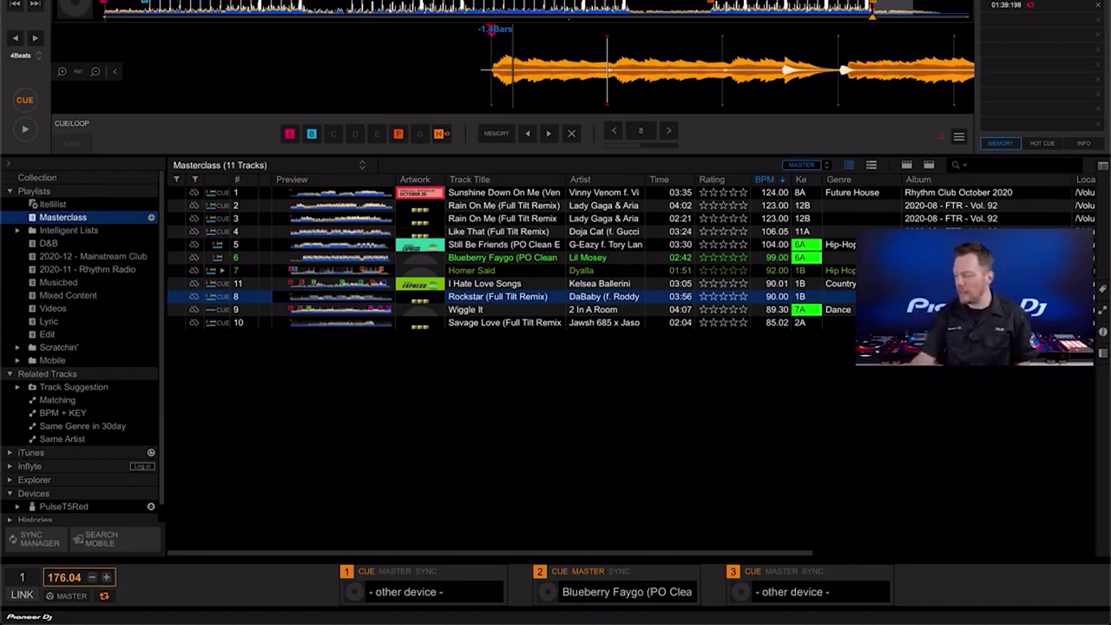
Step: Show the BPM + KEY related tracks beside the playlist and base them on the master deck's track
left_click(1102, 309)
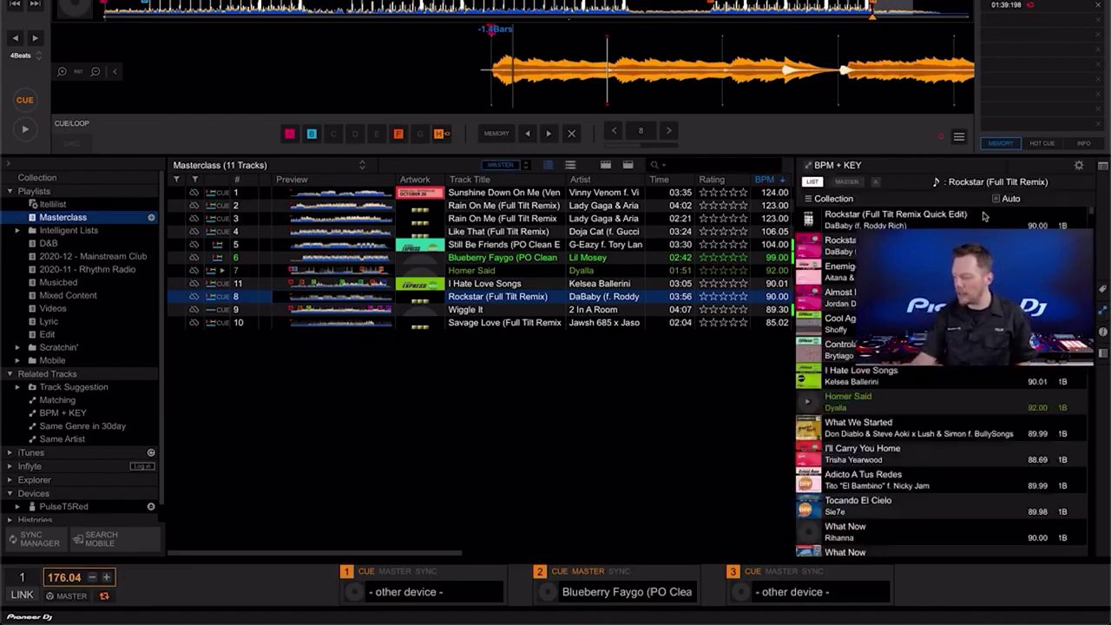
left_click(849, 183)
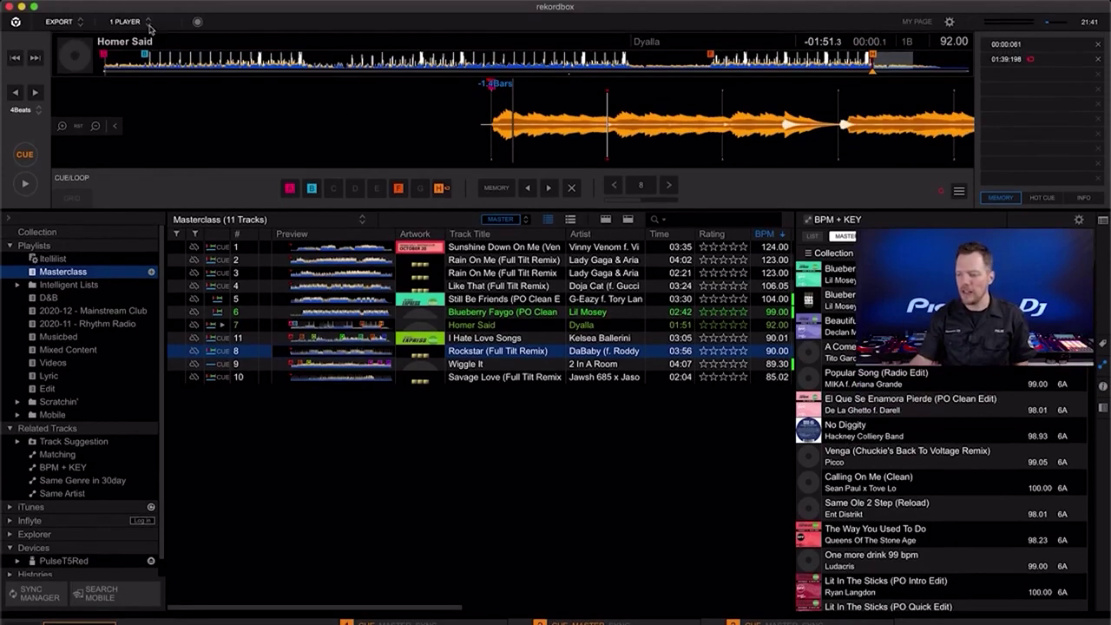
Step: Switch the player layout to 2 PLAYER
left_click(144, 22)
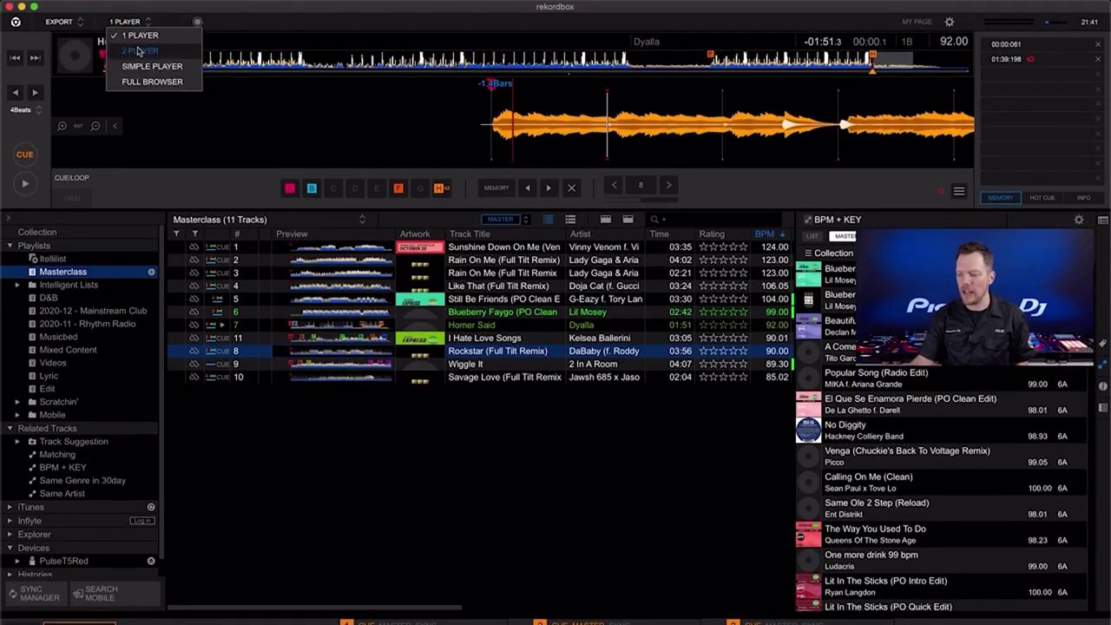
left_click(139, 51)
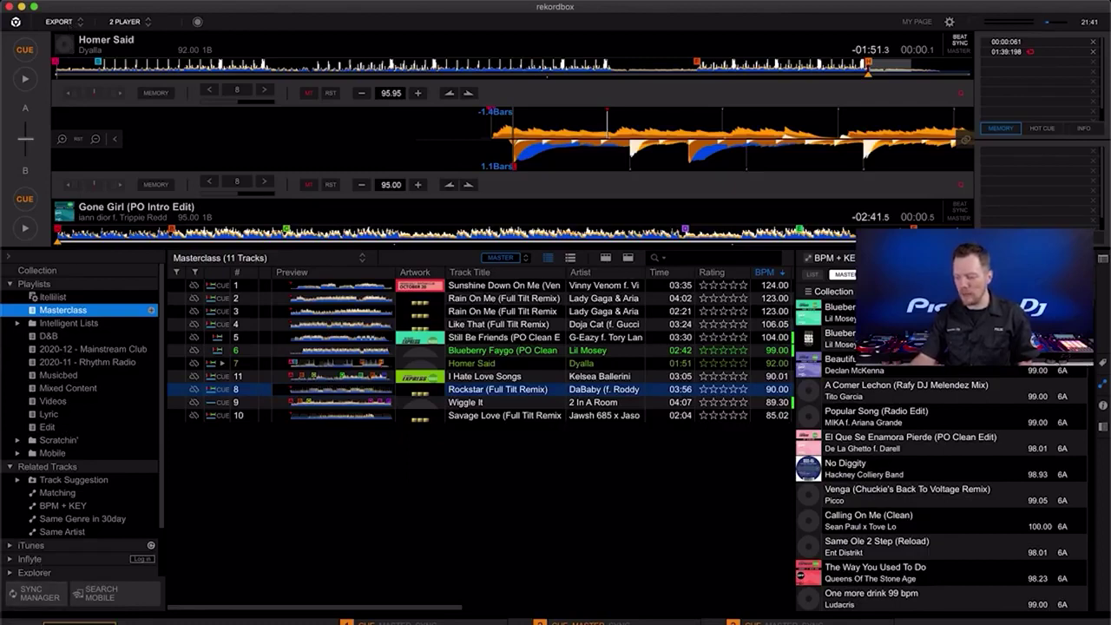
Step: Switch the software from Export mode to Performance mode
left_click(74, 21)
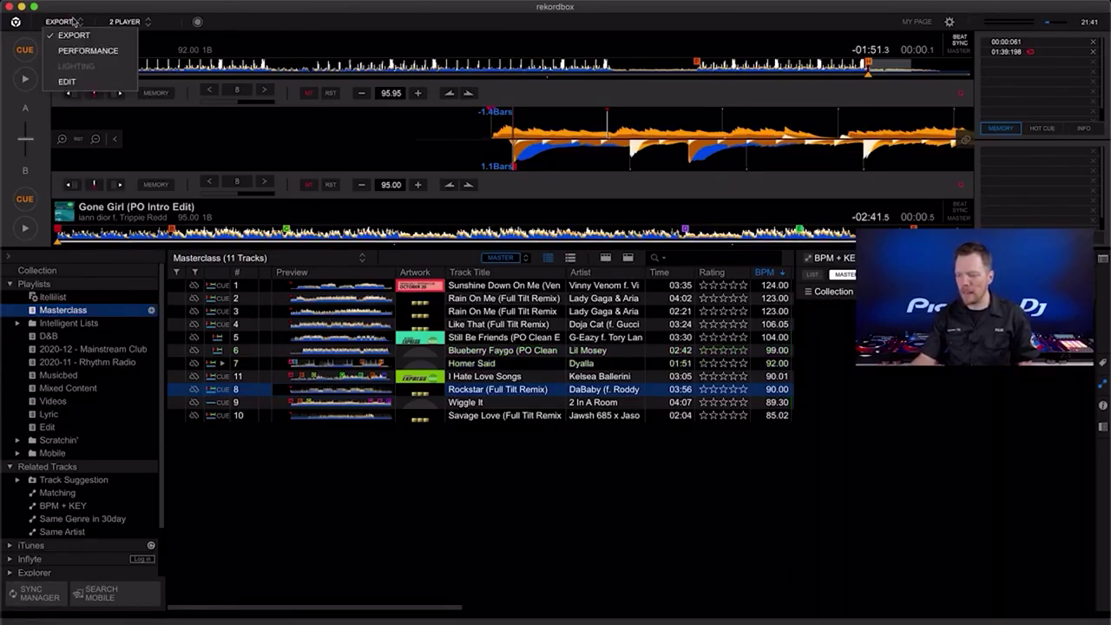
left_click(76, 35)
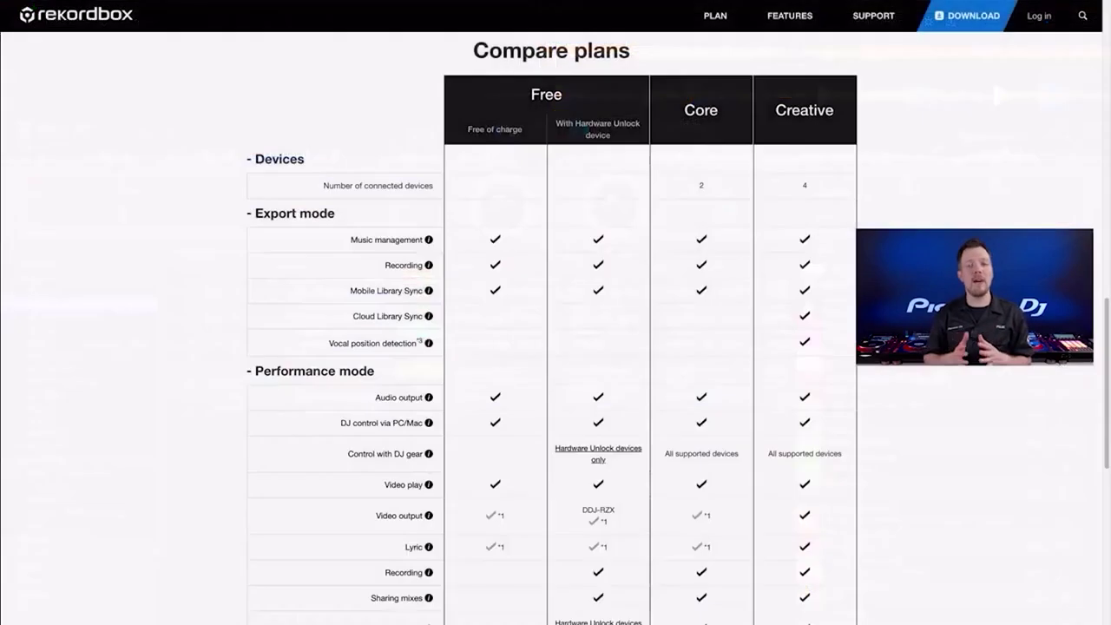
Step: Review the plan comparison table on the rekordbox website, covering the Export, Performance, Edit and Lighting mode features of each plan
scroll(556, 328, "down", 1)
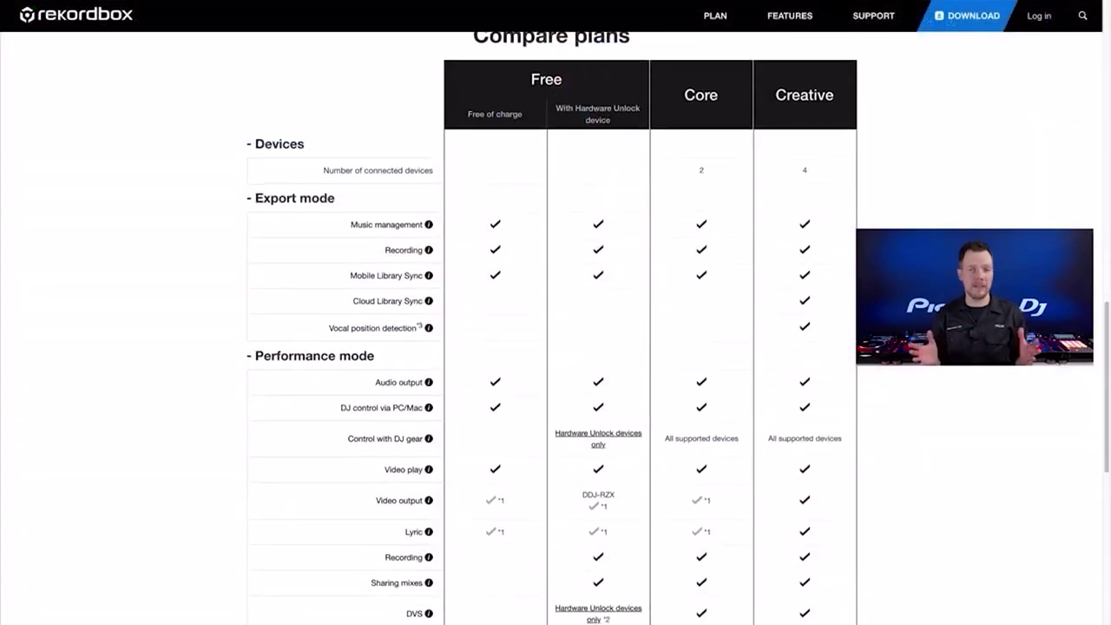
scroll(555, 328, "down", 1)
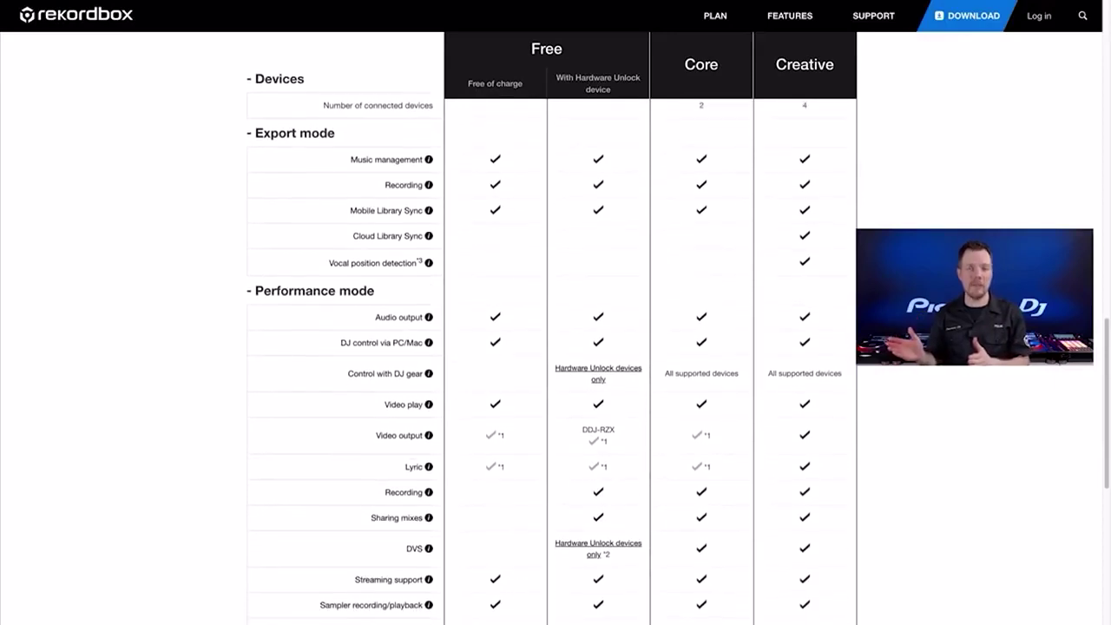
scroll(556, 328, "down", 1)
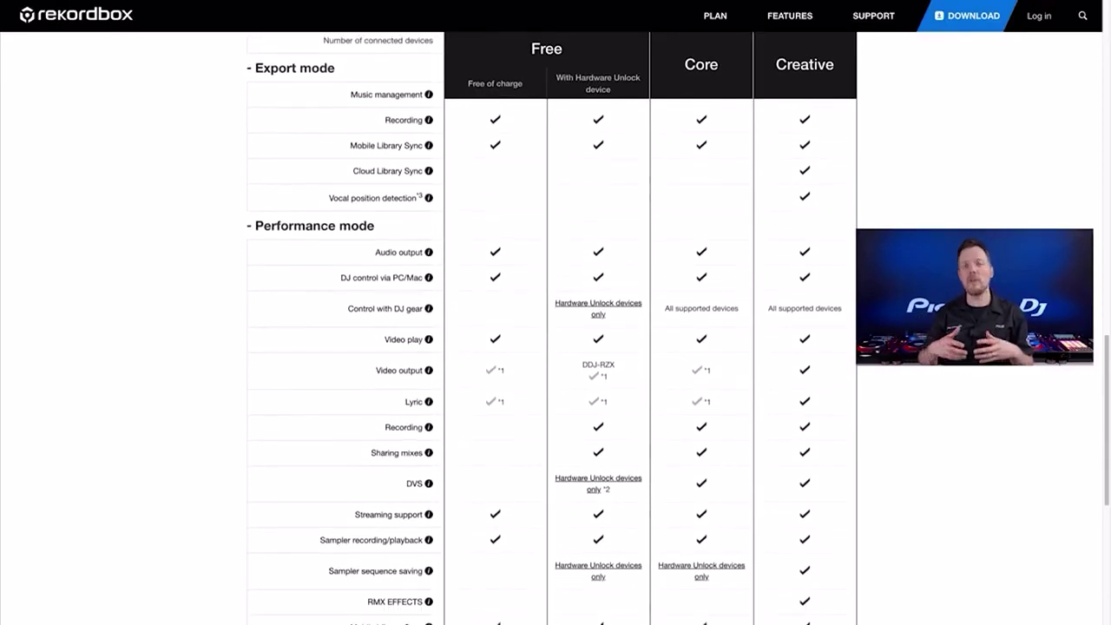
scroll(555, 328, "down", 1)
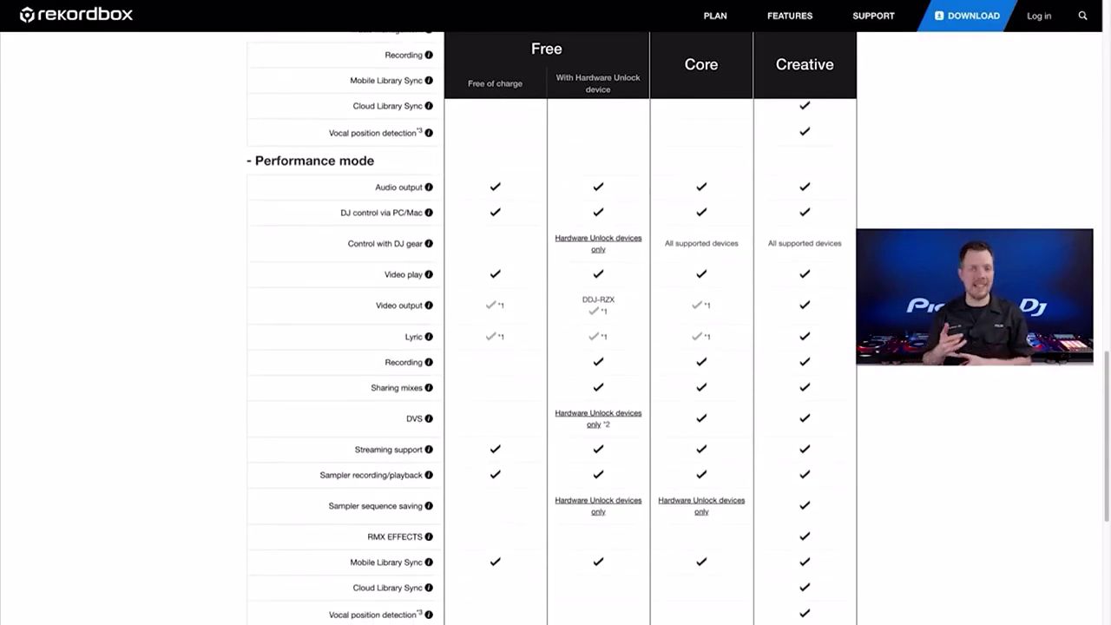
scroll(555, 328, "down", 1)
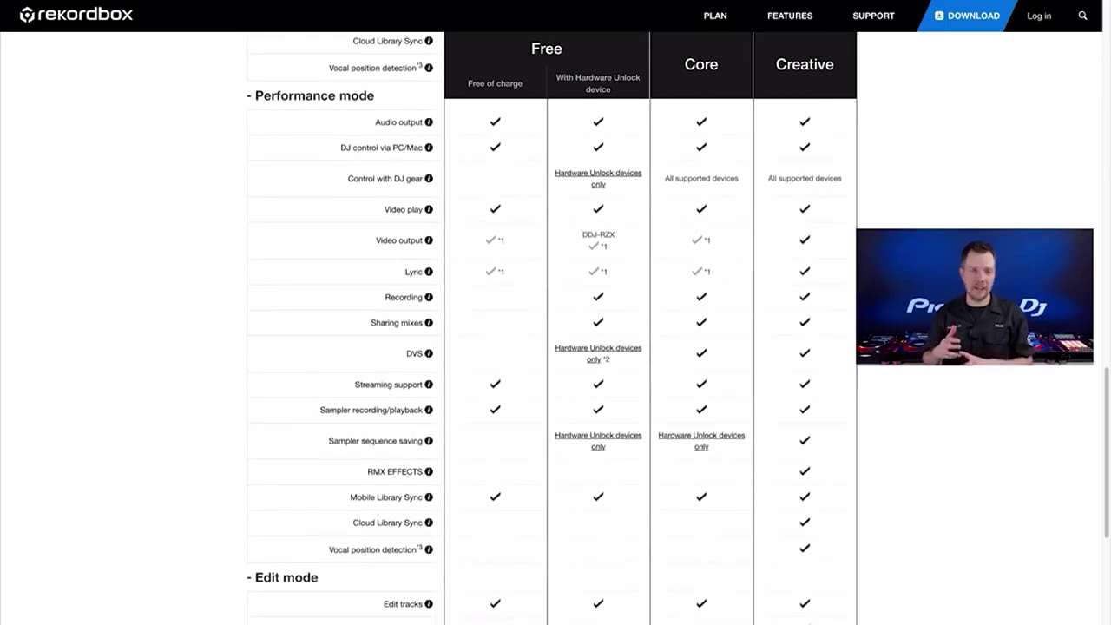
scroll(556, 328, "down", 1)
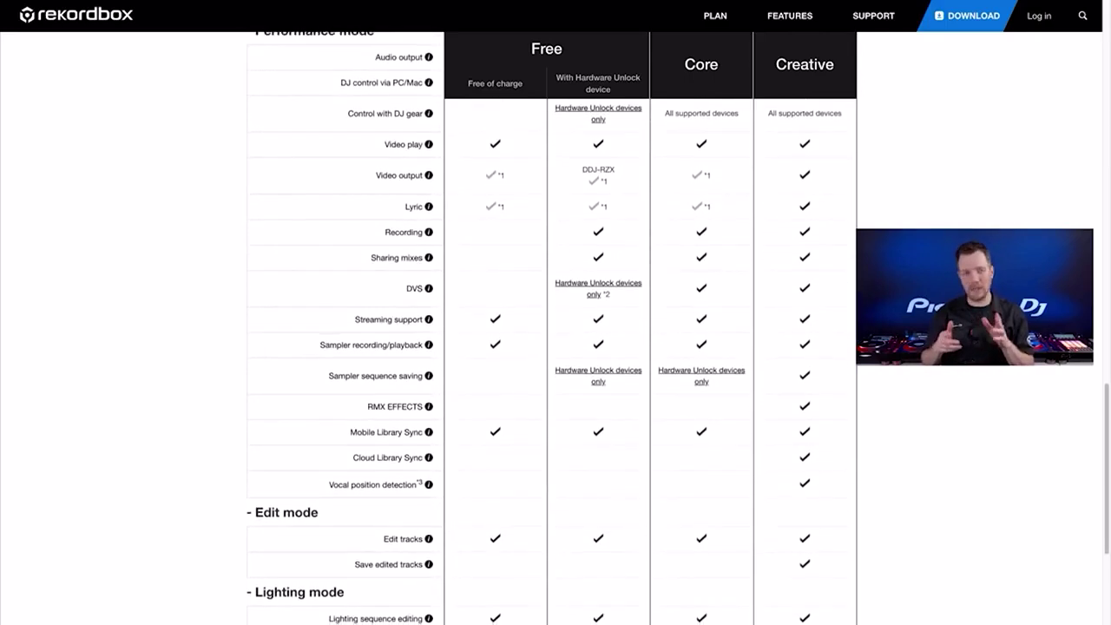
scroll(555, 328, "down", 1)
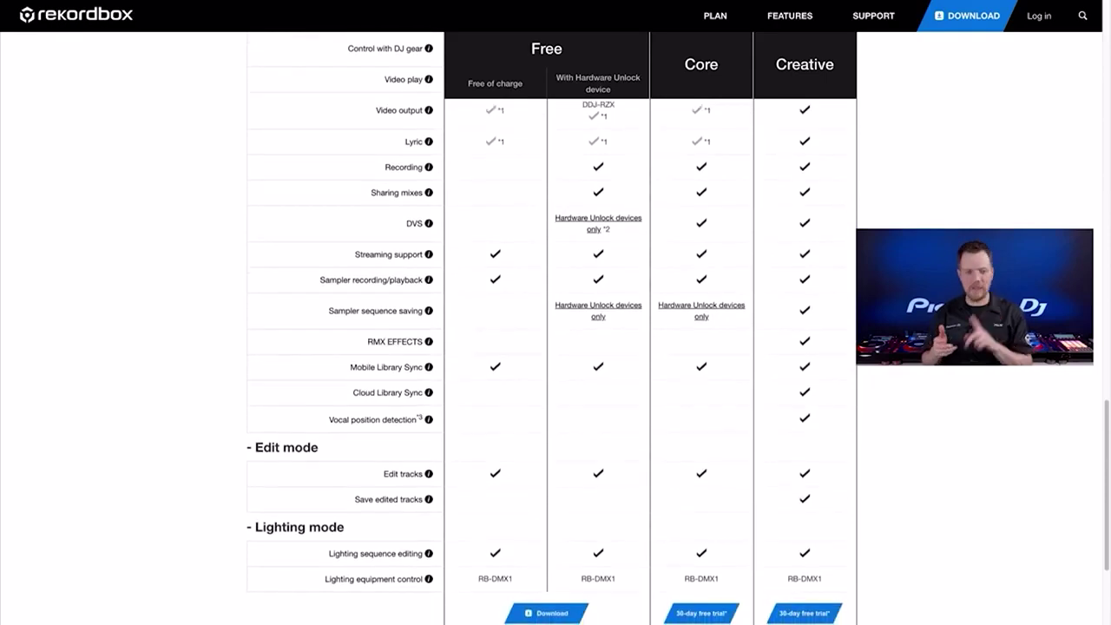
scroll(555, 328, "down", 1)
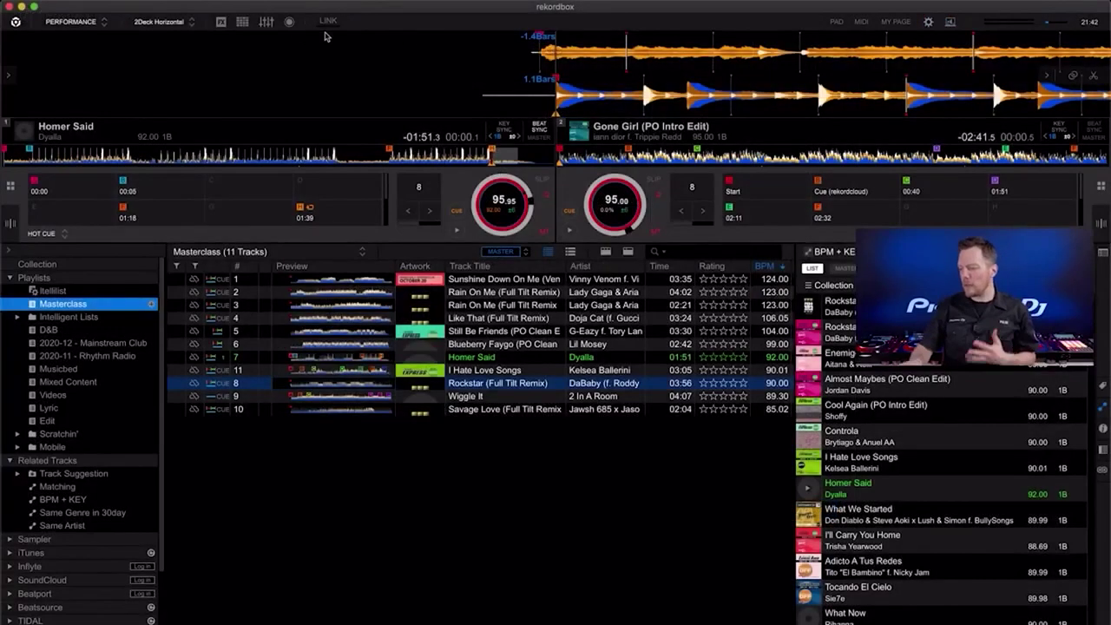
Step: Hide the related tracks sub-panel beside the Masterclass playlist, and briefly show the mixer section before hiding it again
left_click(1103, 406)
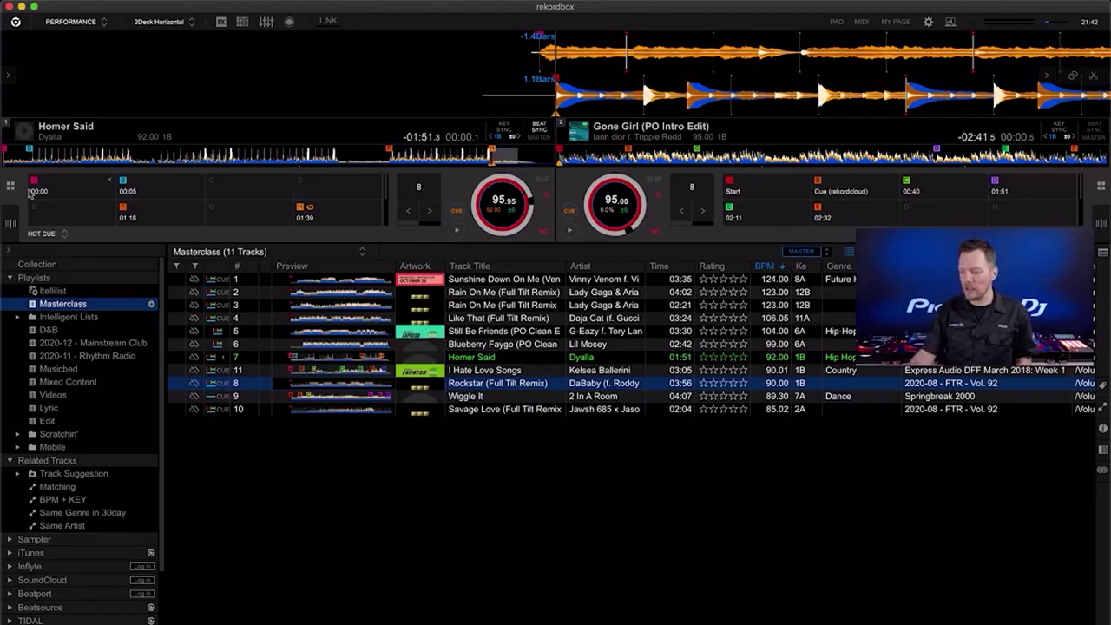
left_click(265, 21)
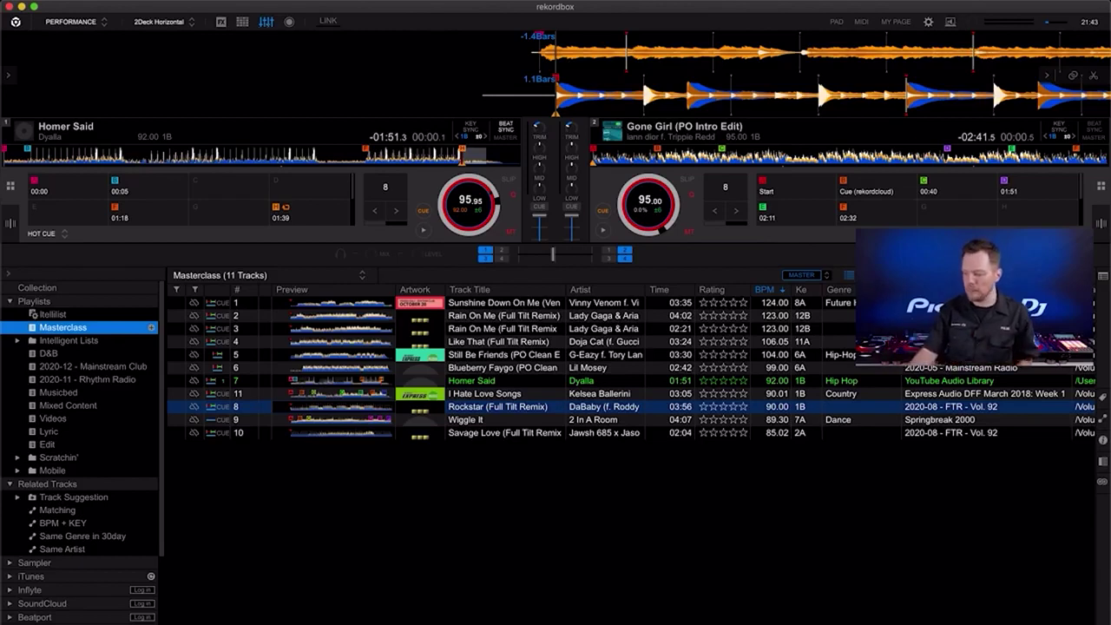
left_click(269, 32)
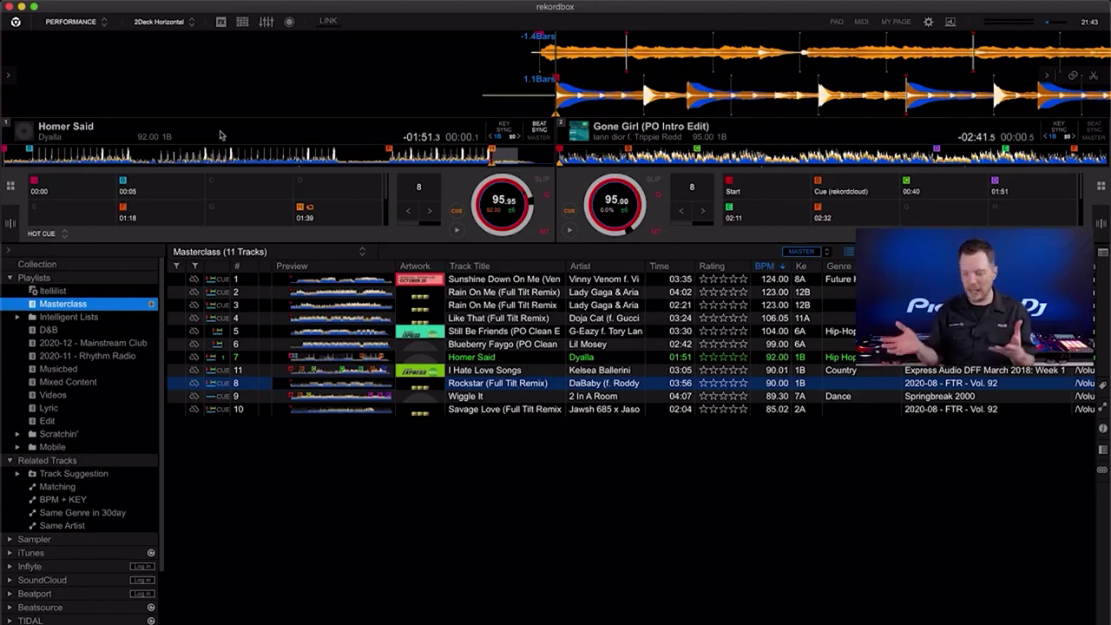
Step: Try the 2Deck Vertical layout, and change the deck layout to 4Deck Horizontal
left_click(163, 22)
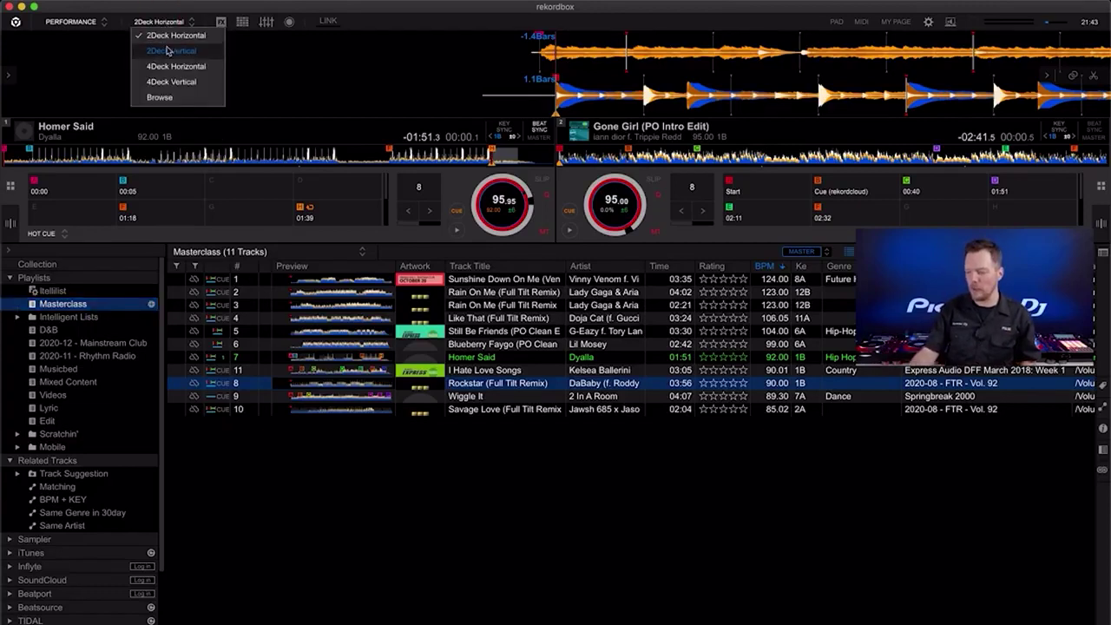
left_click(168, 51)
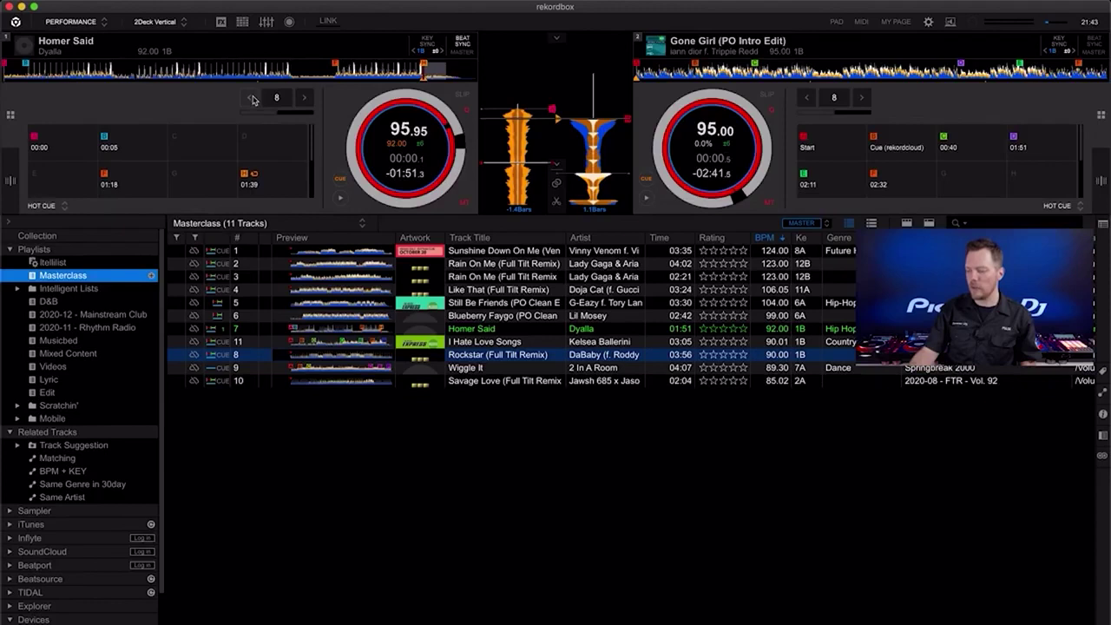
left_click(178, 22)
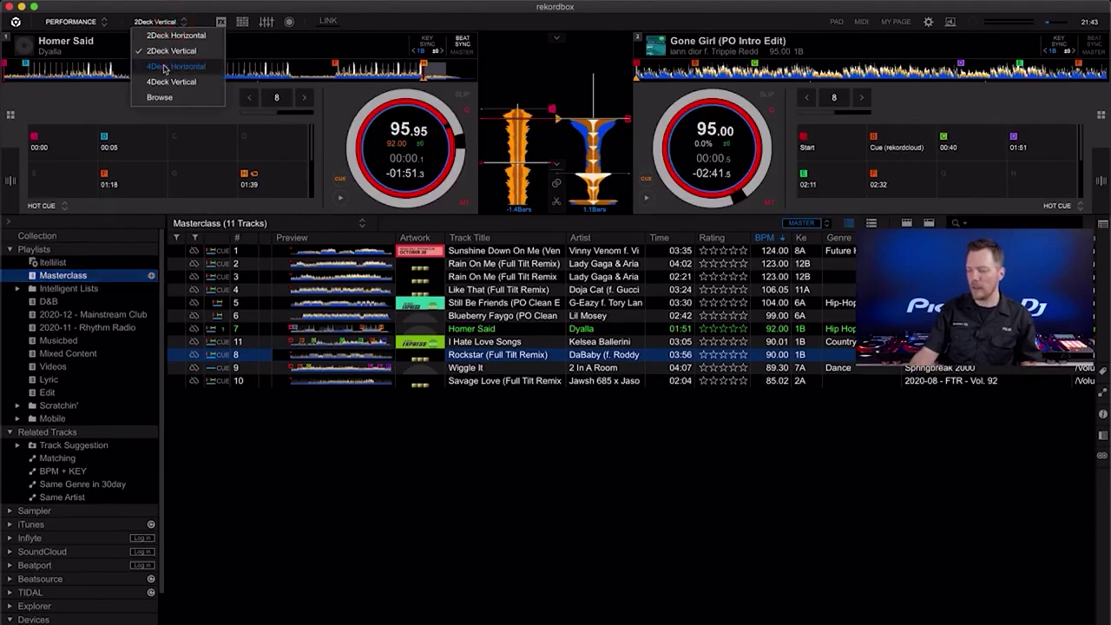
left_click(164, 66)
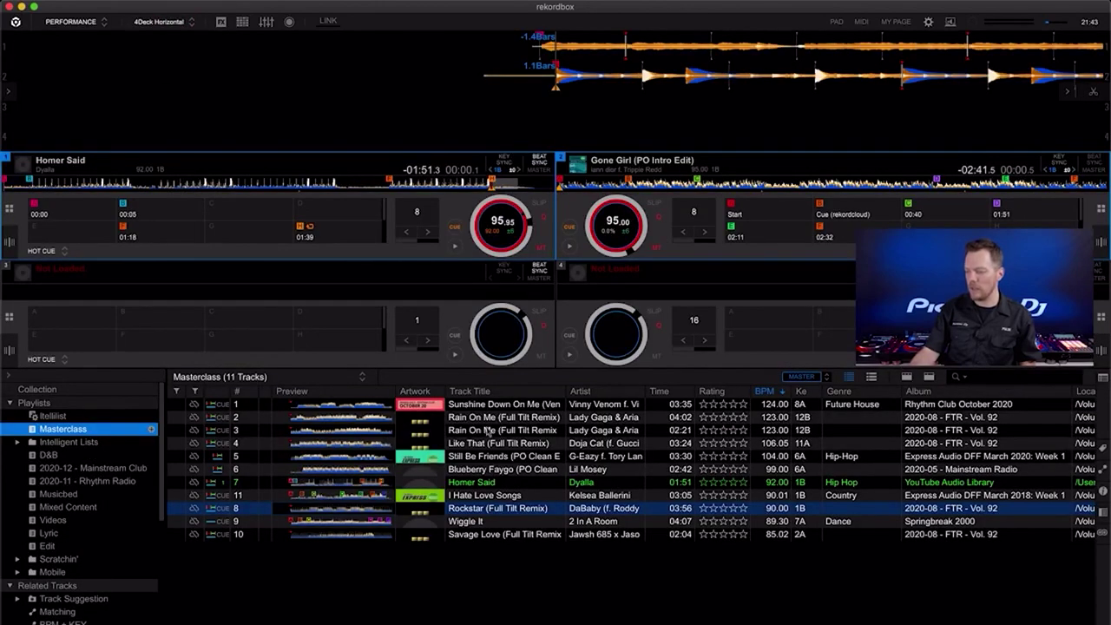
Step: Load Still Be Friends (PO Clean Edit) onto deck 3 and Wiggle It onto deck 4 from the Masterclass playlist
key("Up")
key("Up")
key("Up")
key("shift+Left")
key("Down")
key("Down")
key("Down")
key("Down")
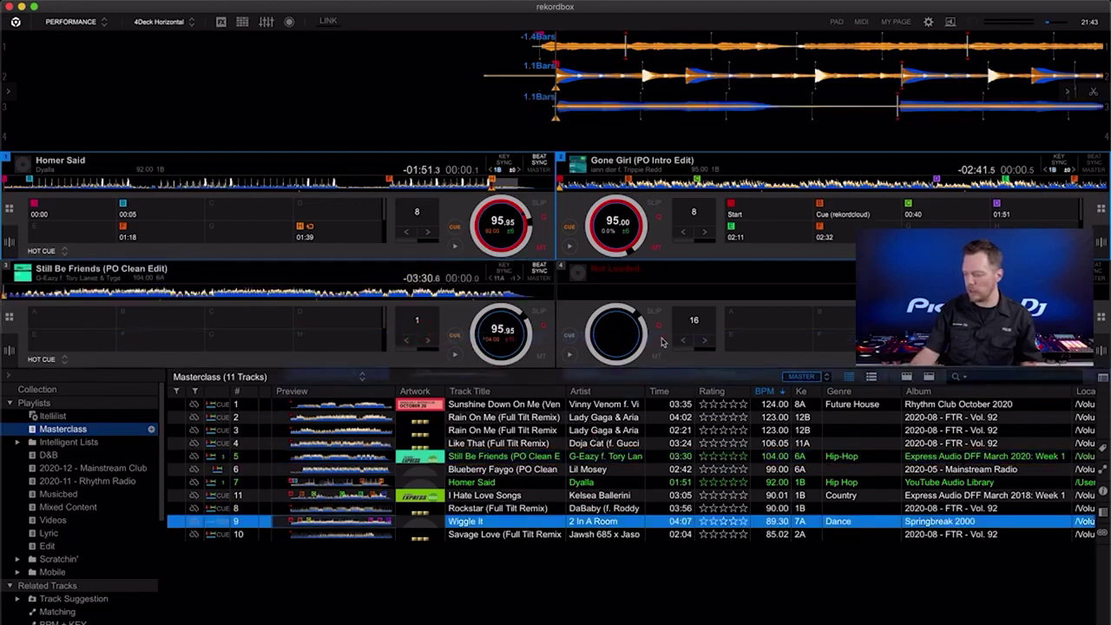
key("shift+Right")
Step: Change the deck layout to 4Deck Vertical, and from there to the Browse layout
left_click(177, 24)
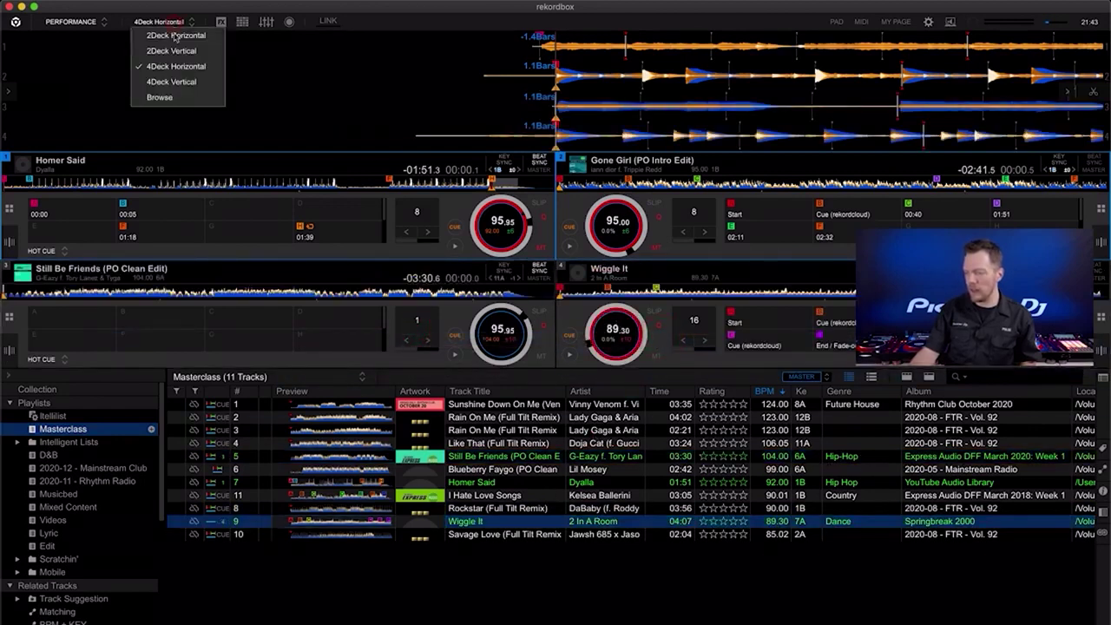
left_click(173, 80)
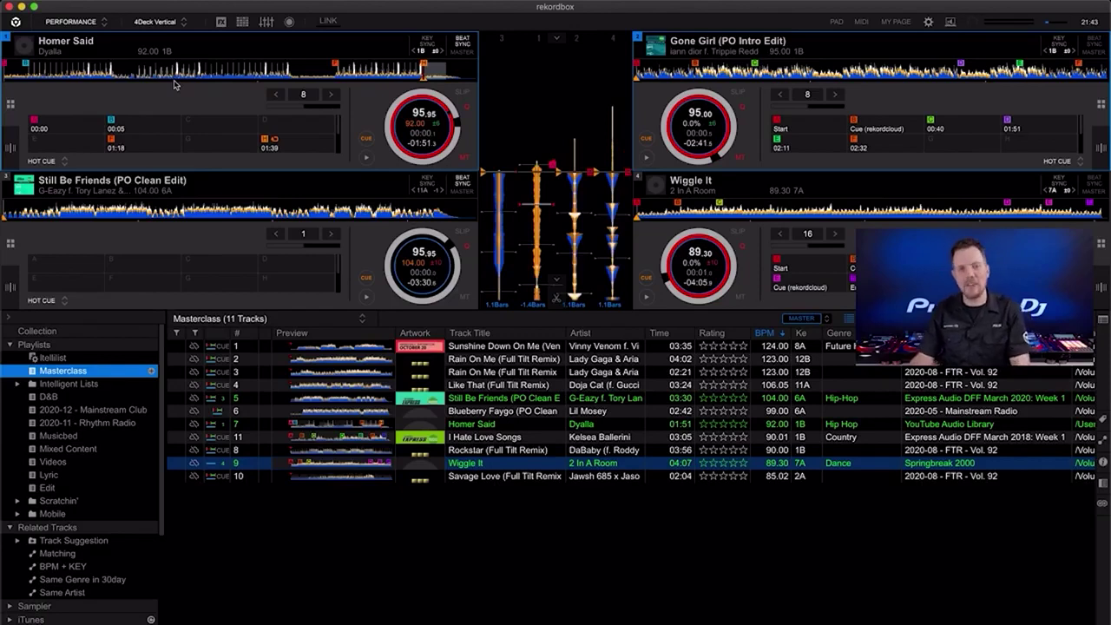
left_click(165, 22)
left_click(159, 95)
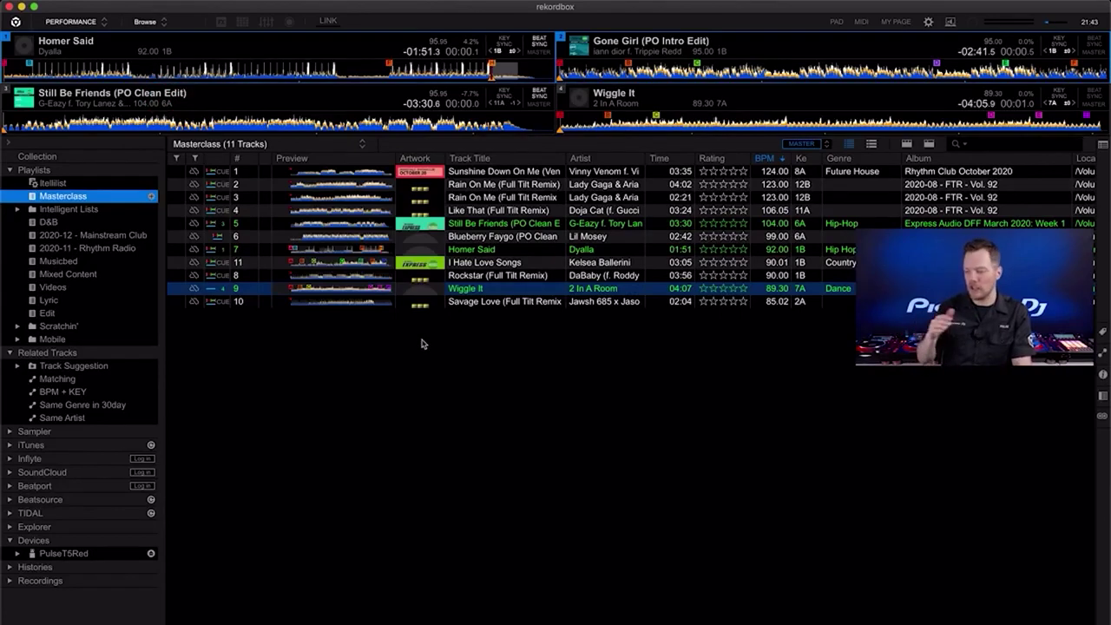
Step: Return to the 2Deck Horizontal layout and hide the pads and platters
left_click(160, 23)
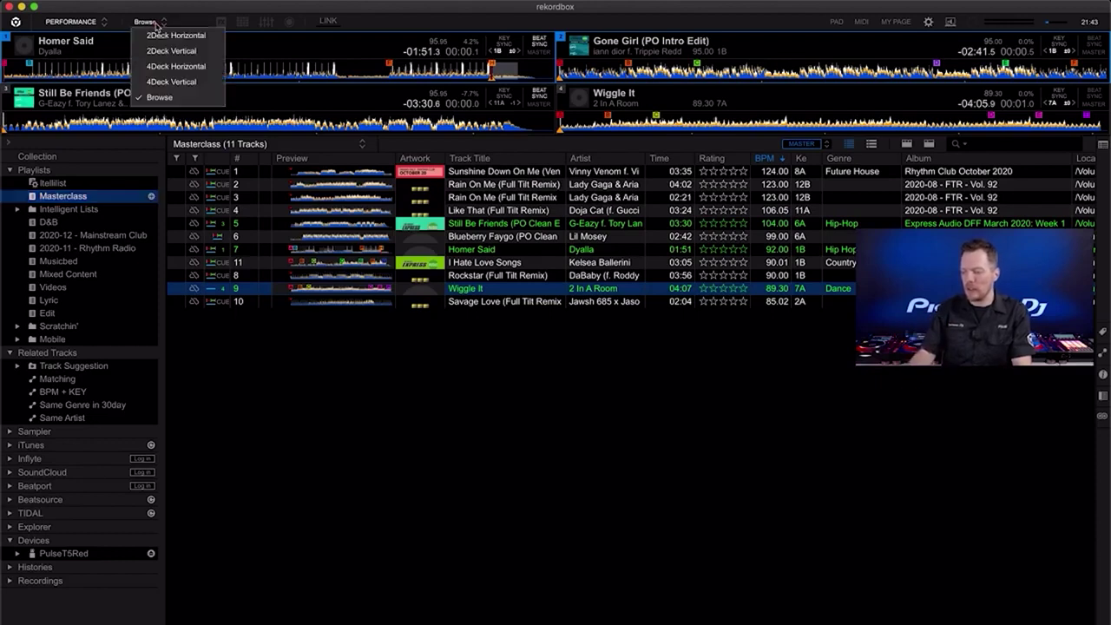
left_click(174, 35)
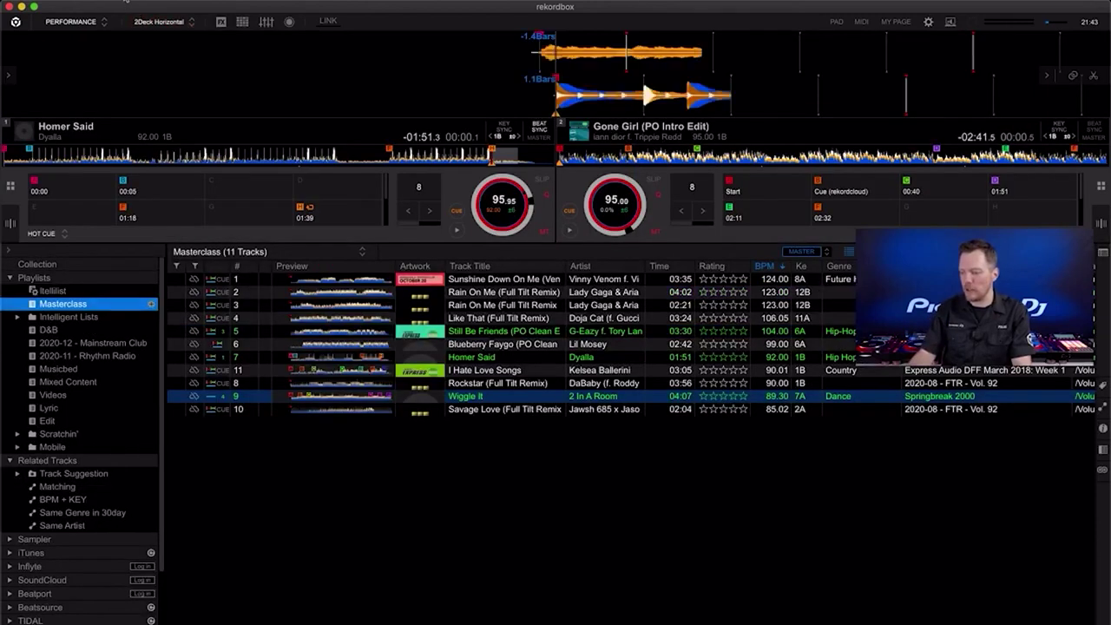
left_click(137, 3)
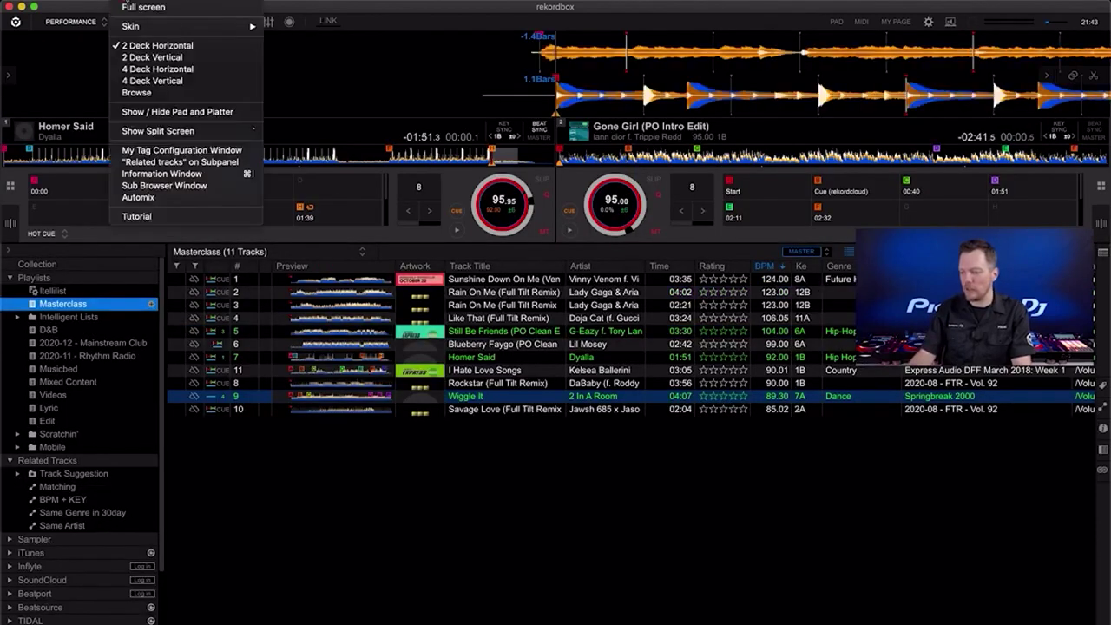
left_click(162, 111)
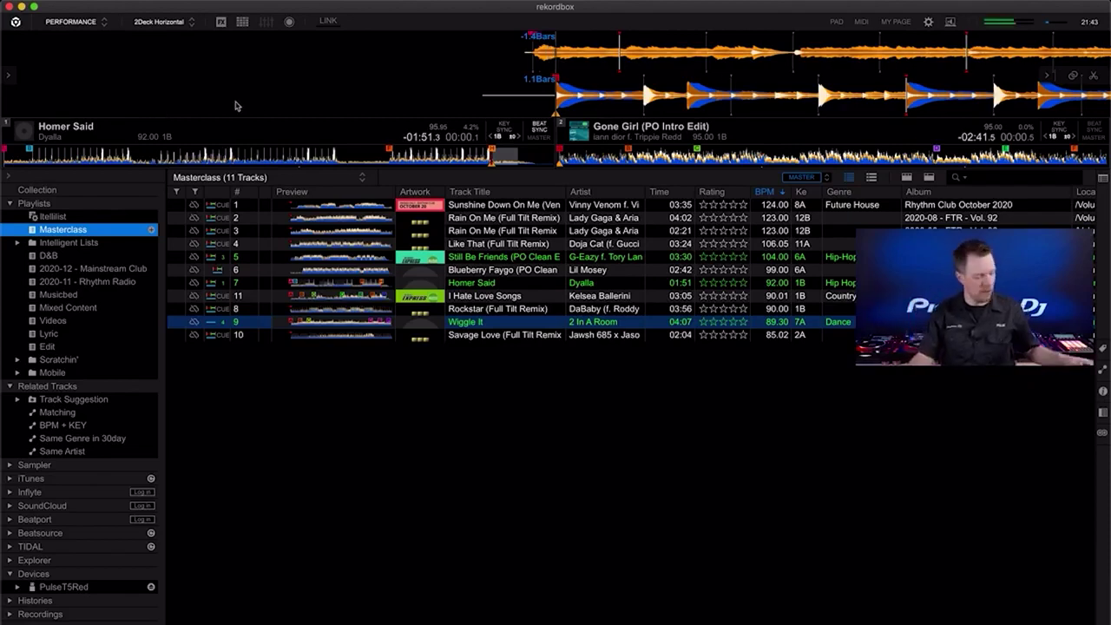
Step: Jump to about 25 seconds into Homer Said on deck 1, and show the pads and platters again
left_click(124, 155)
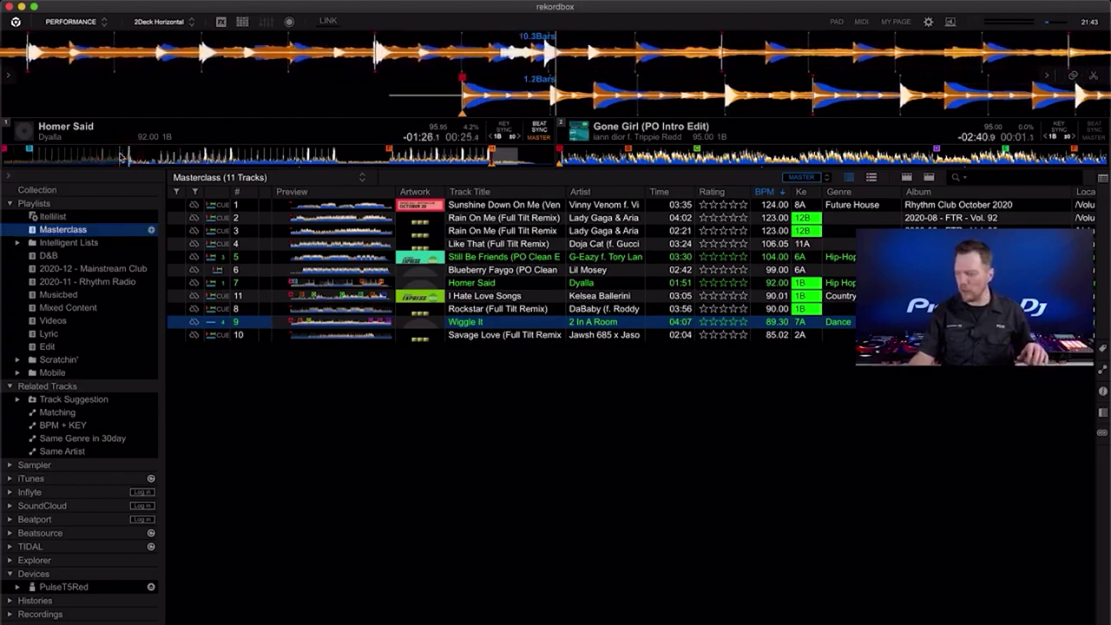
left_click(128, 3)
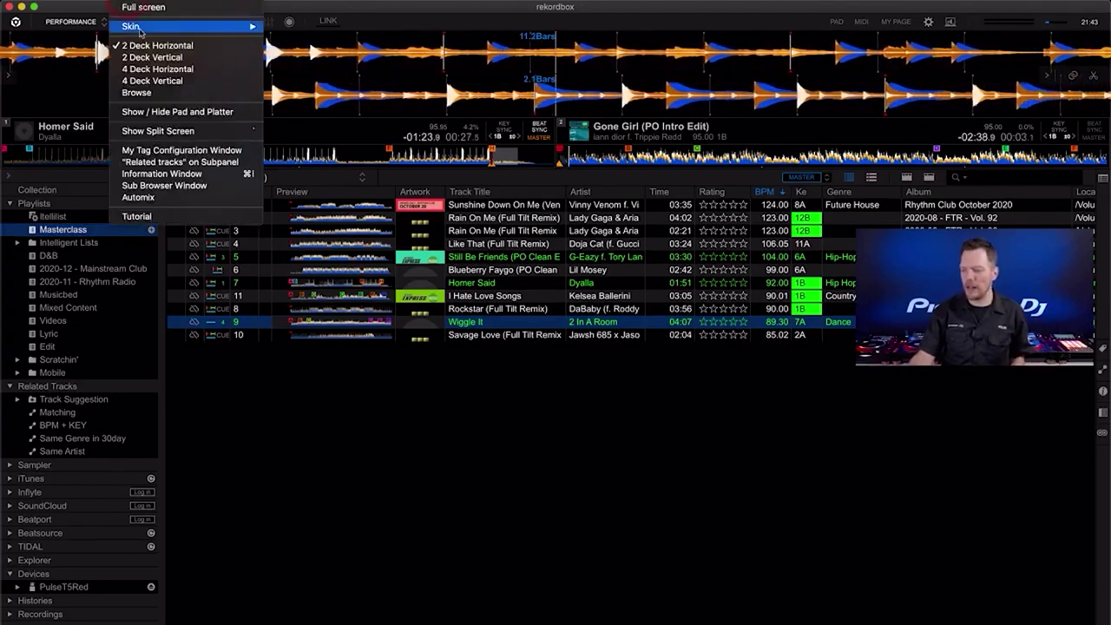
left_click(149, 112)
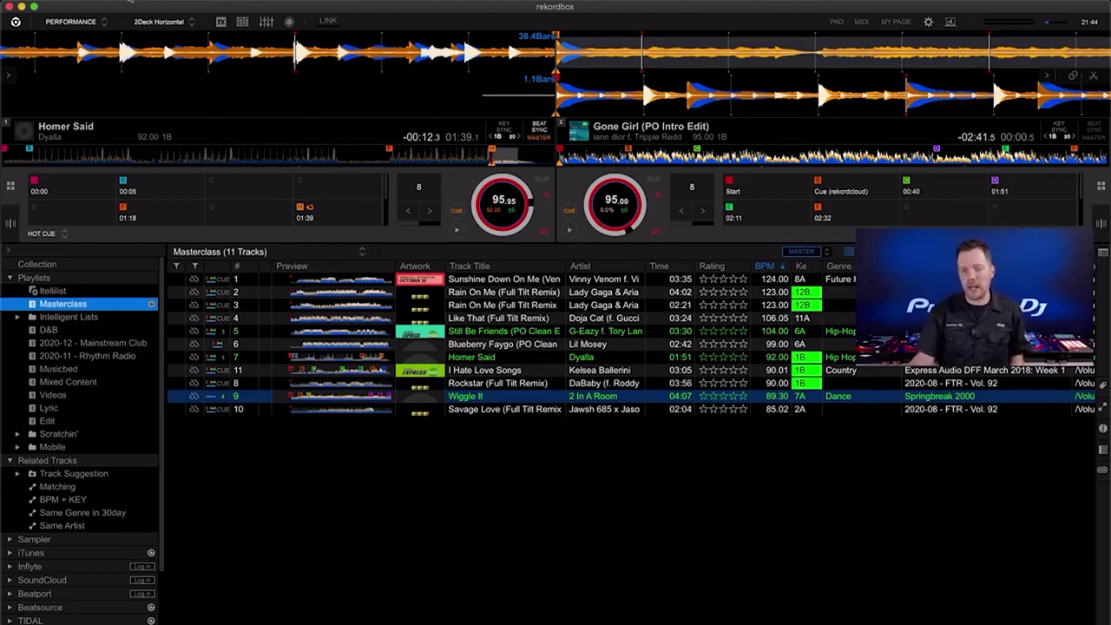
Step: Change the interface skin to Light and set it back to Dark
left_click(130, 2)
mouse_move(130, 27)
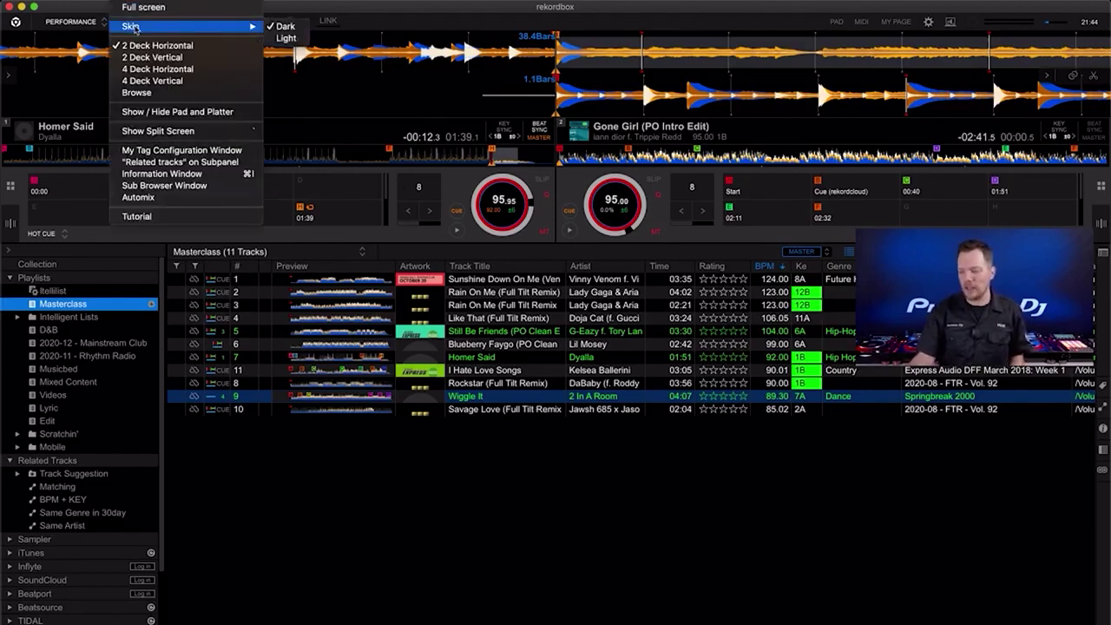
left_click(289, 39)
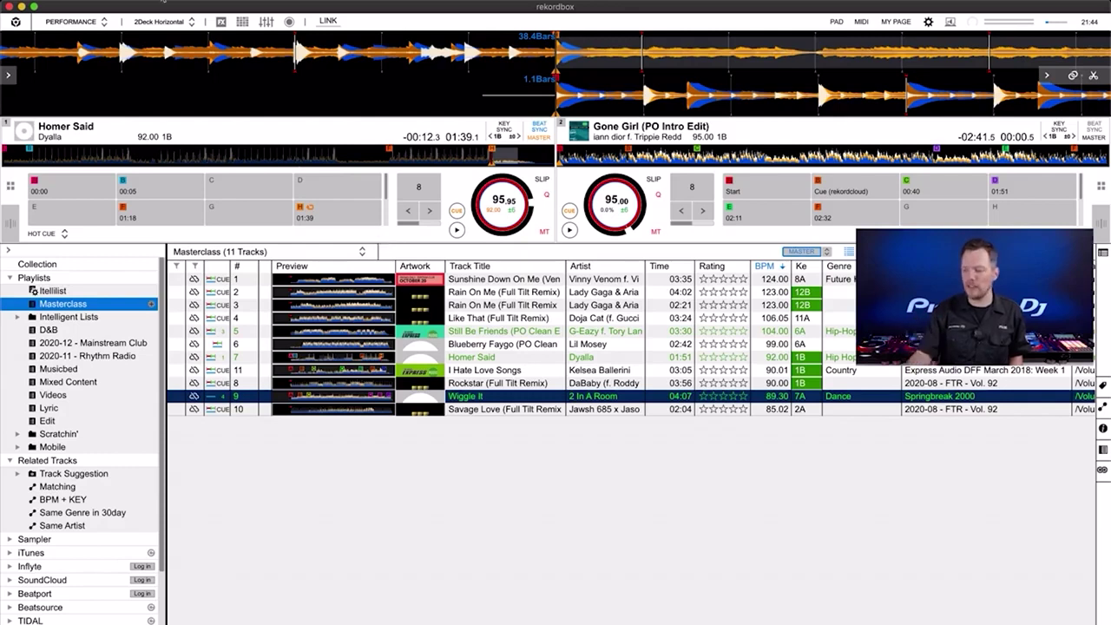
left_click(122, 1)
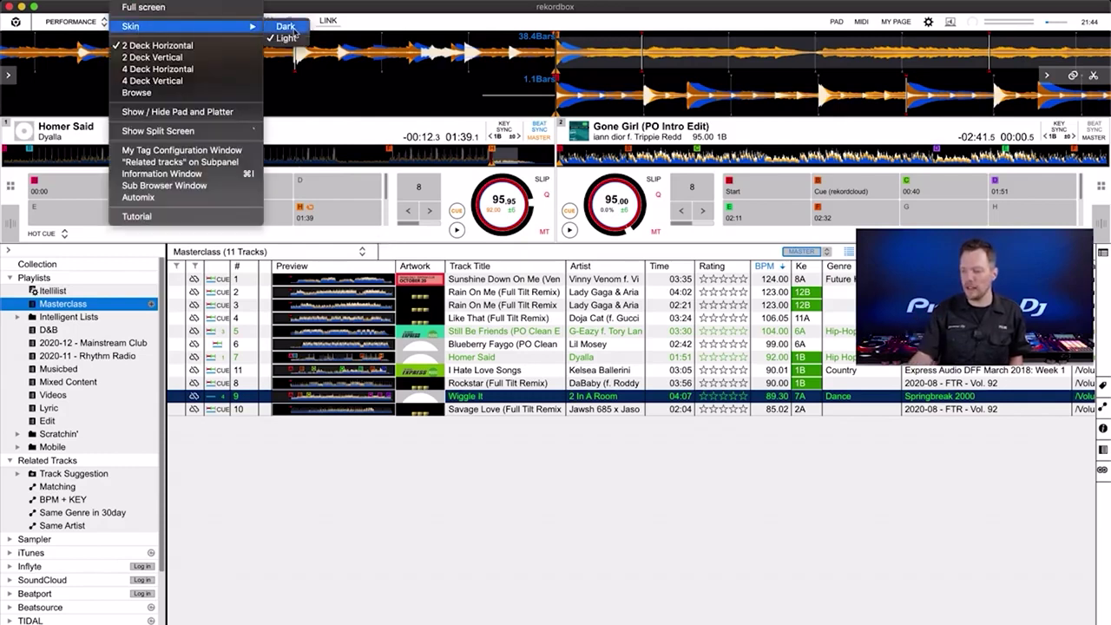
left_click(362, 19)
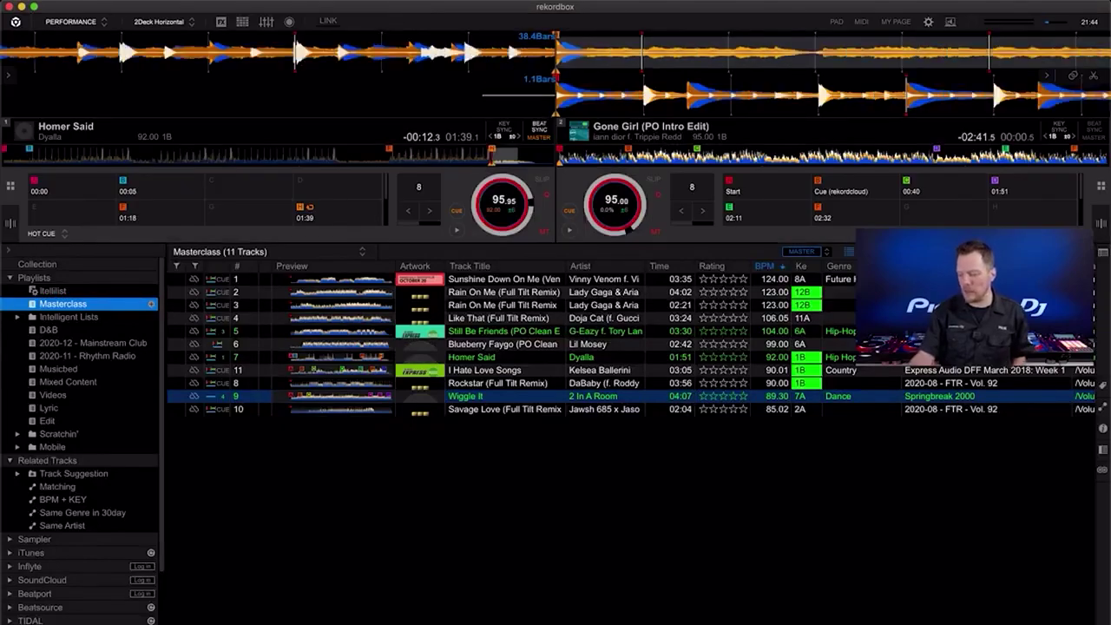
Step: Collapse Related Tracks in the browser tree and expand the TIDAL and Beatsource streaming sources
left_click(12, 461)
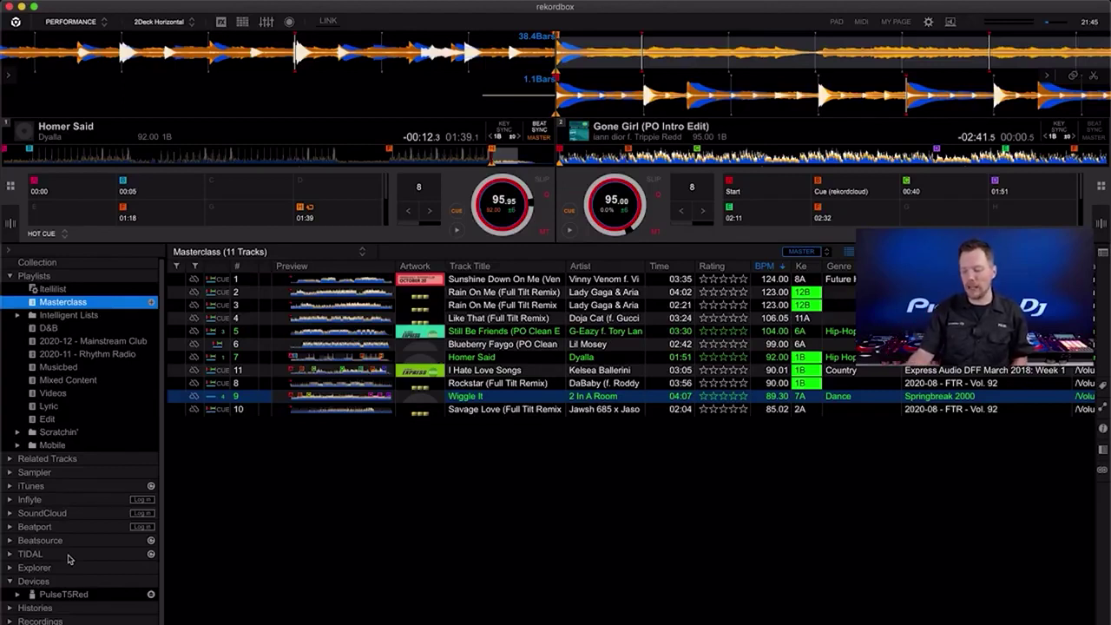
left_click(10, 553)
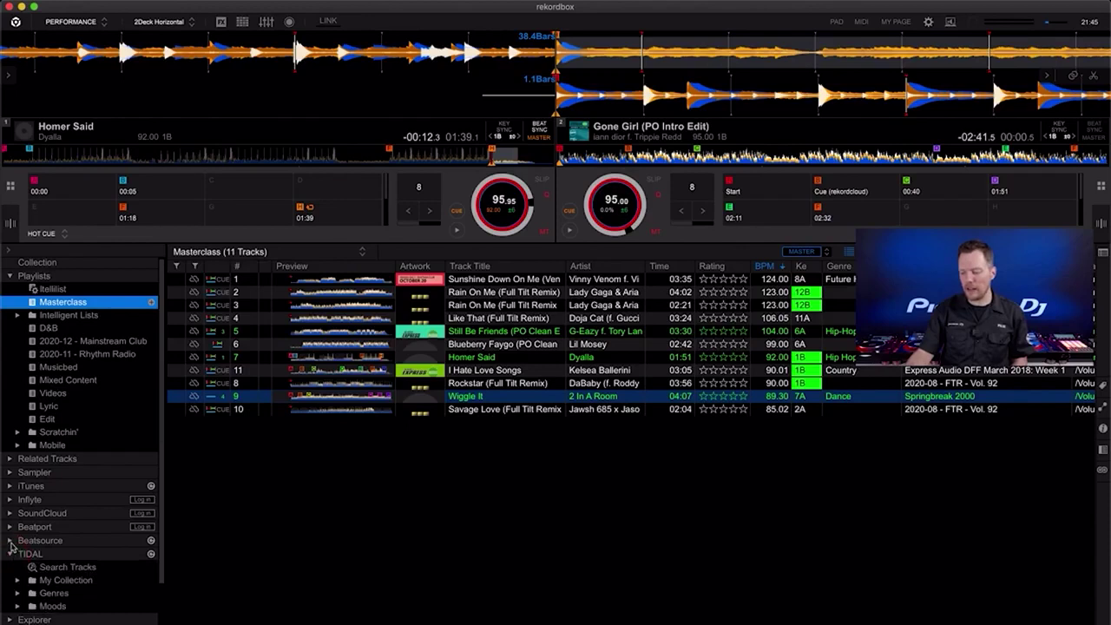
left_click(10, 540)
scroll(62, 538, "down", 3)
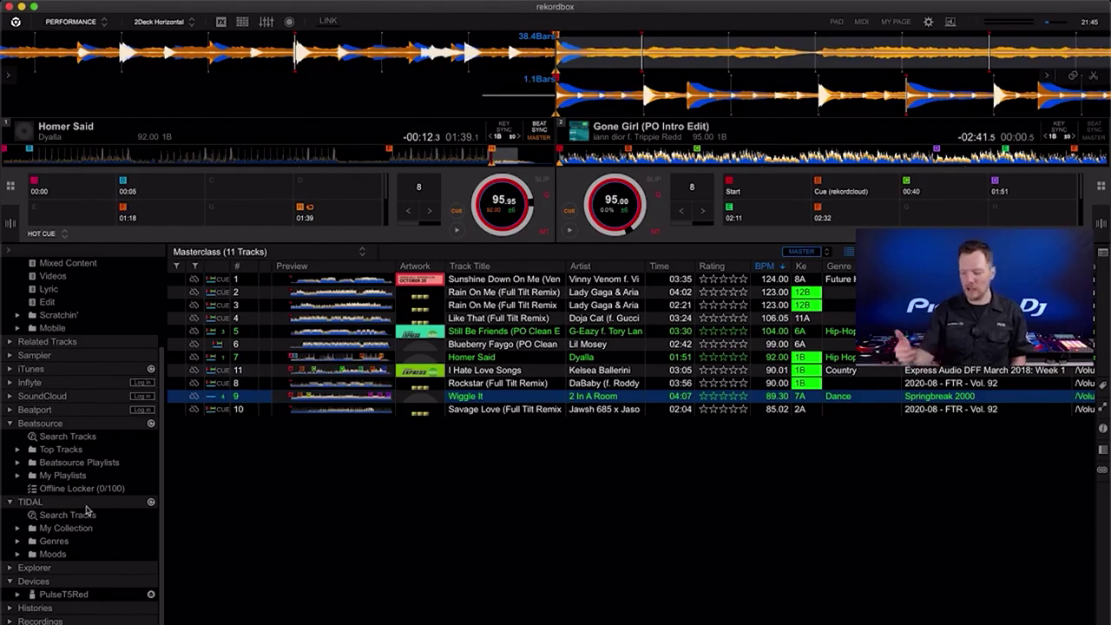
Step: Open the Mixed Content playlist and load Secrets by Regard, RAYE onto deck 1
scroll(85, 396, "up", 3)
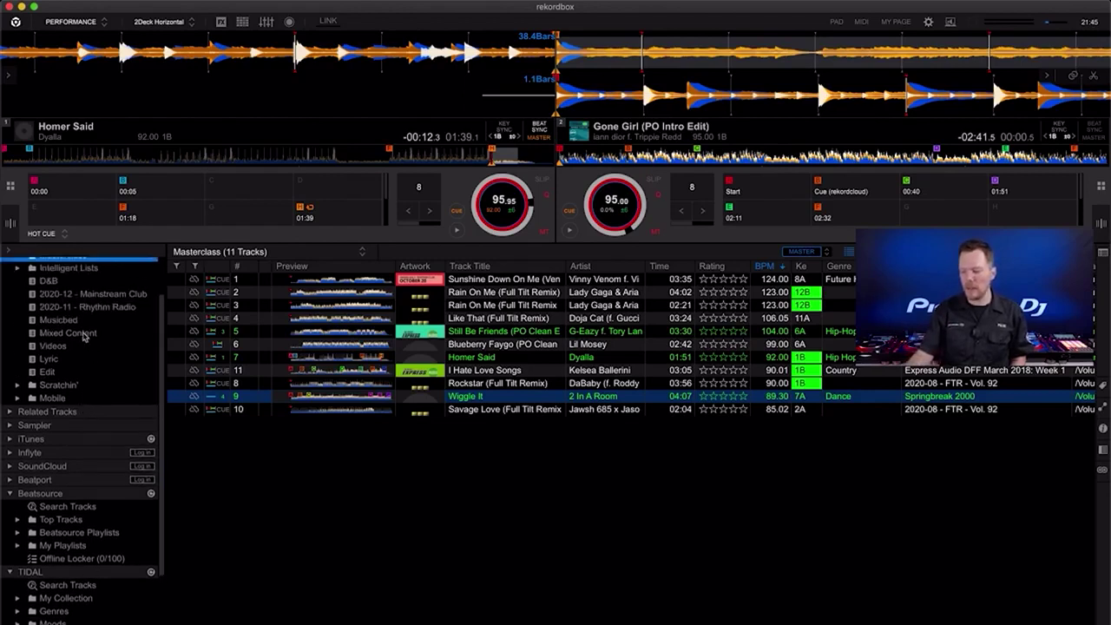
left_click(82, 334)
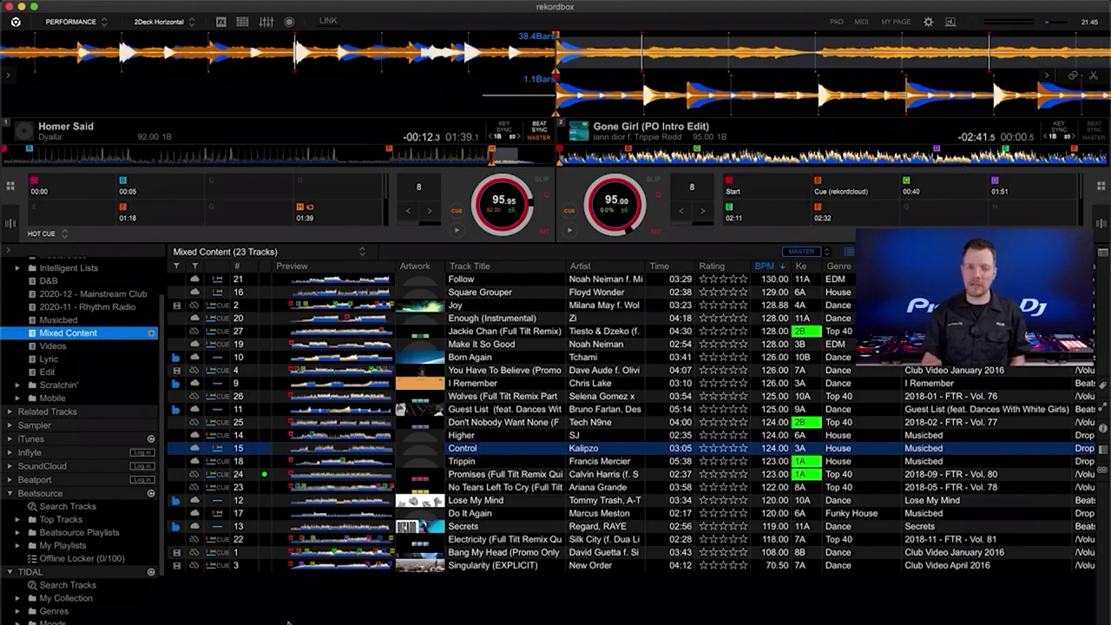
left_click(178, 526)
left_click_drag(490, 527, 345, 199)
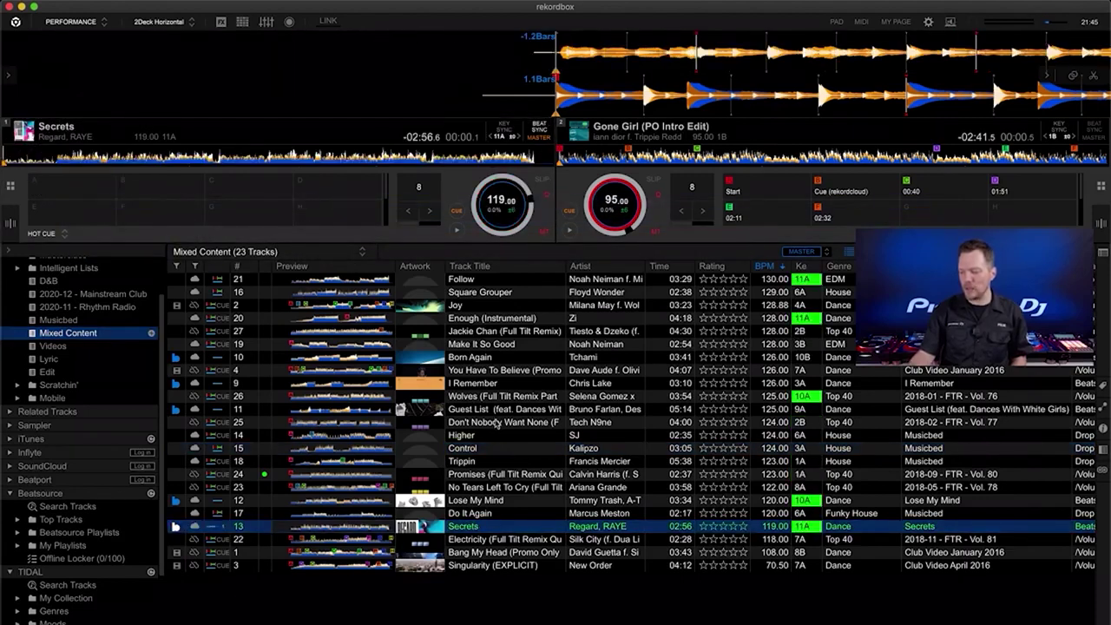
Step: Set hot cue A at the start of Secrets and hot cue G at about 01:09, and look through the deck 1 hot cue pads
left_click(60, 182)
left_click(218, 161)
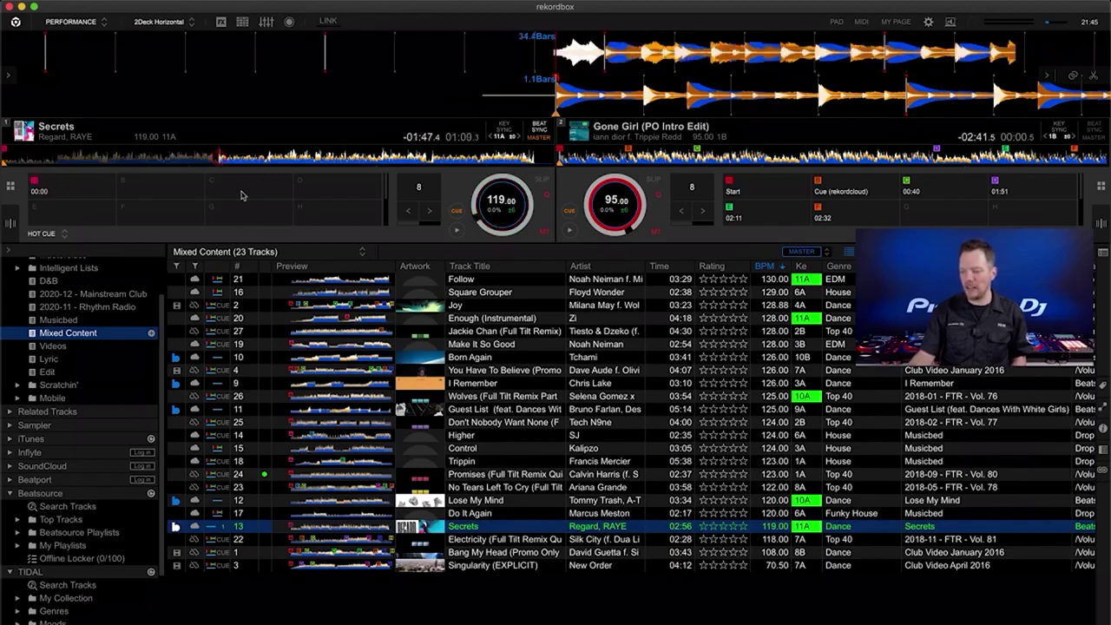
left_click(256, 219)
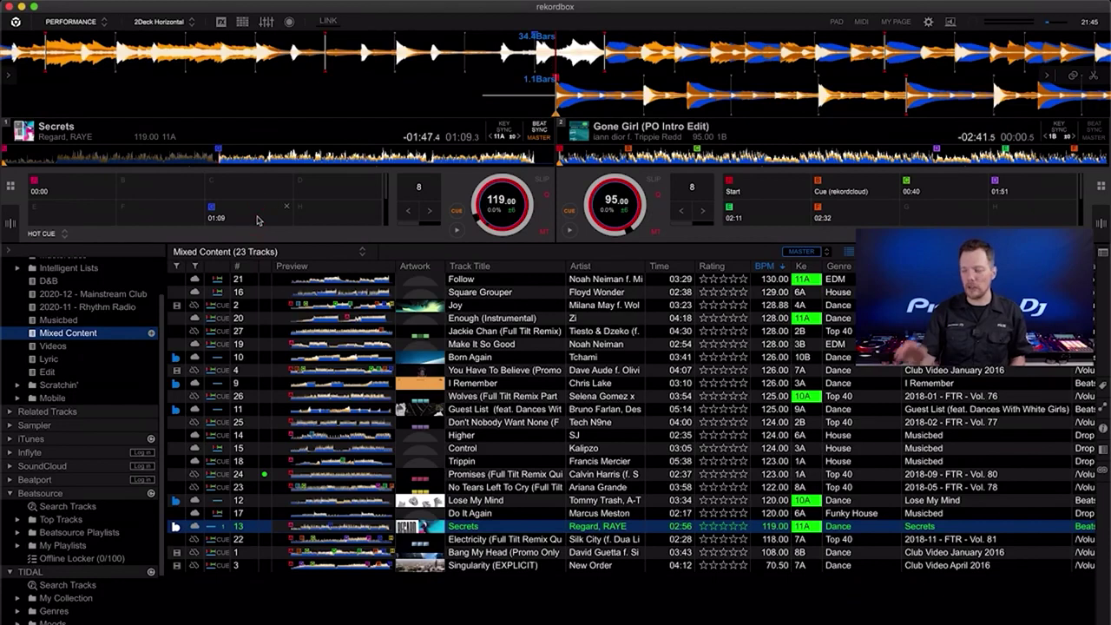
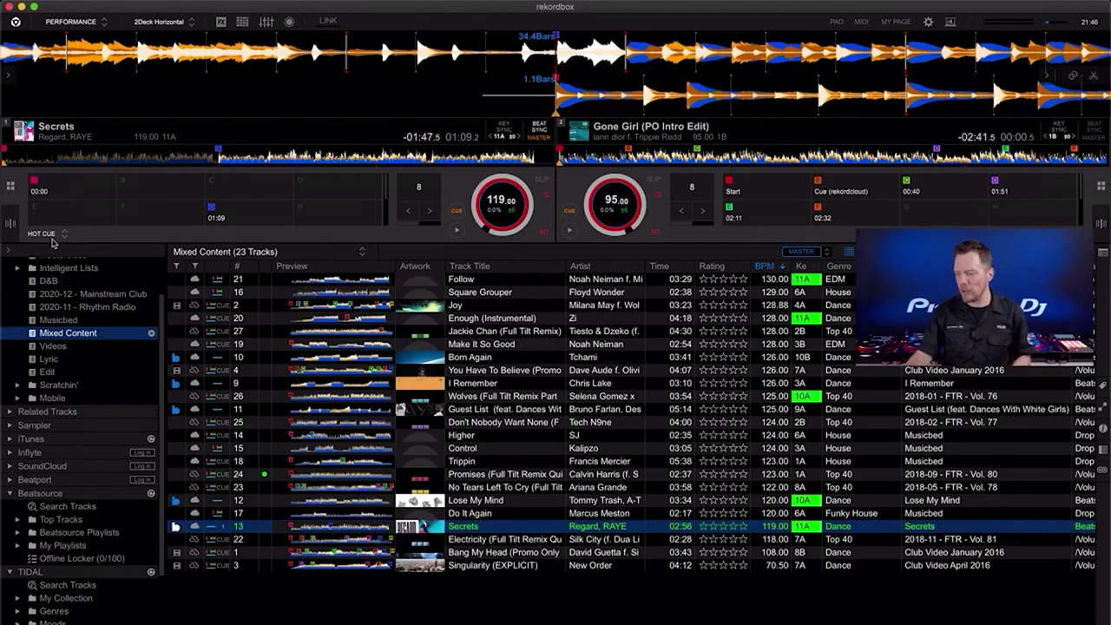
left_click(387, 213)
left_click_drag(387, 213, 386, 186)
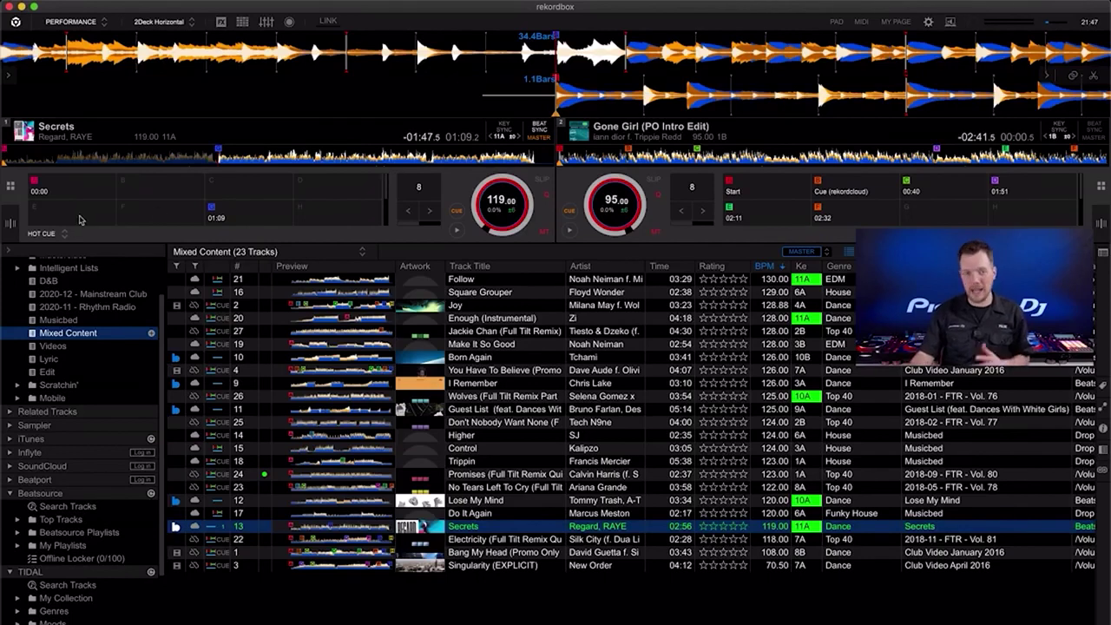
Step: Switch deck 1's pads from Hot Cue to Pad FX mode and look through the available effect pads
left_click(41, 233)
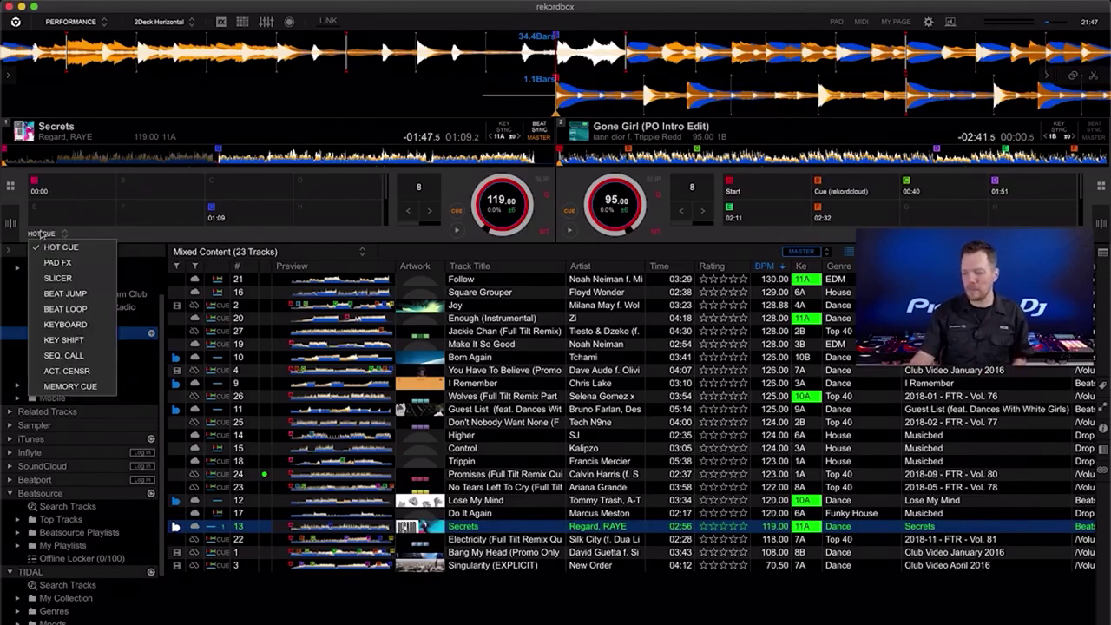
left_click(56, 259)
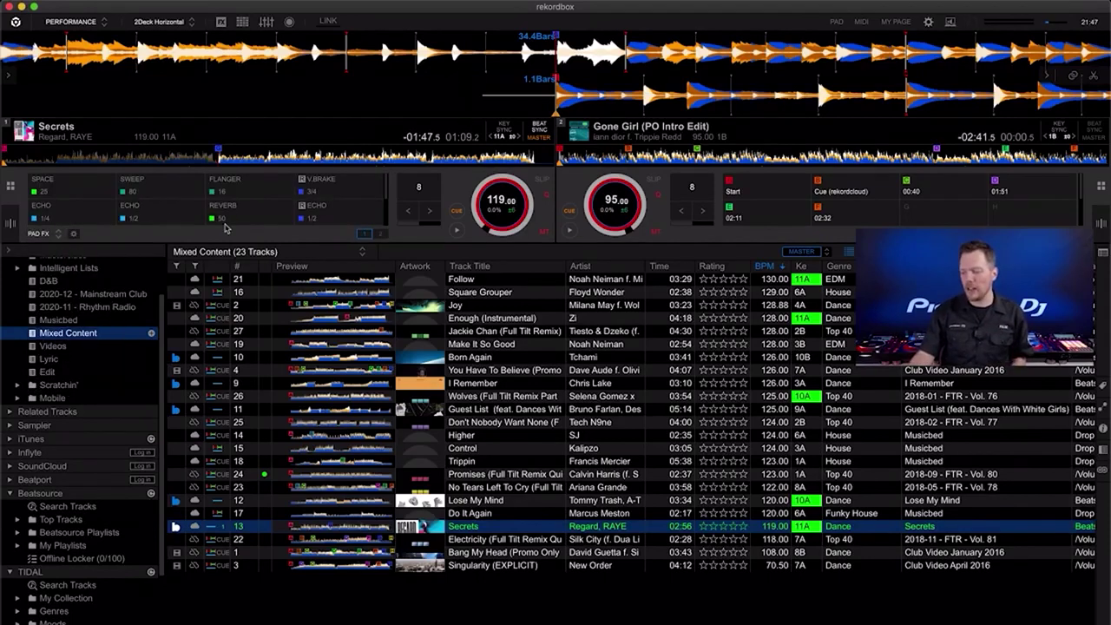
left_click(388, 210)
left_click(388, 210)
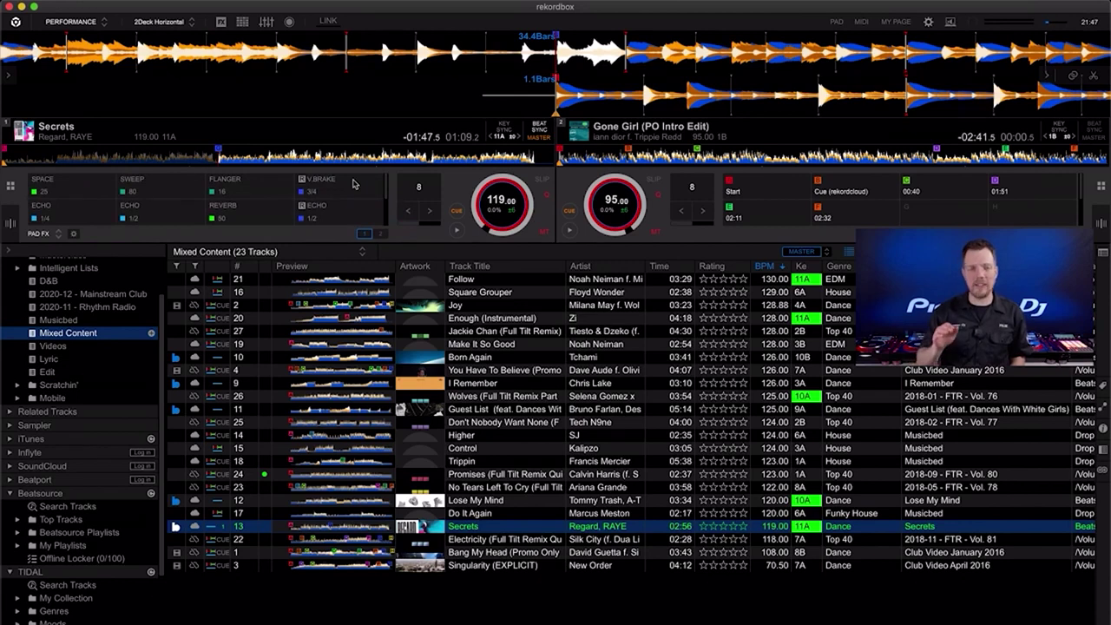
Step: Open the Pad FX settings on deck 1 and view the Sound Color FX choices for the Flanger pad without changing it
left_click(73, 233)
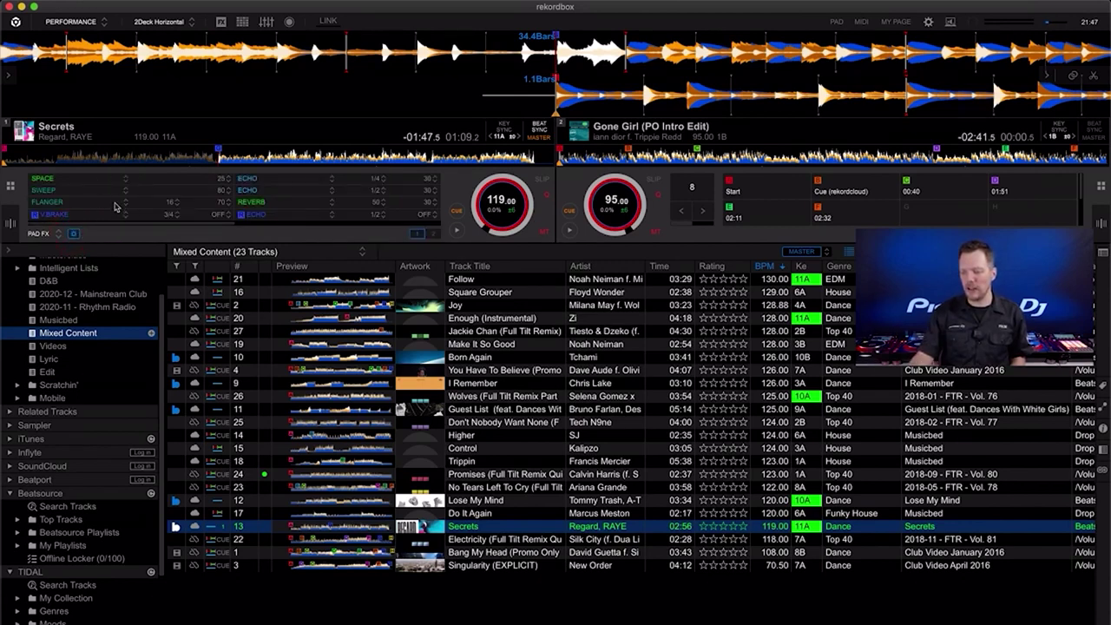
left_click(125, 203)
mouse_move(109, 232)
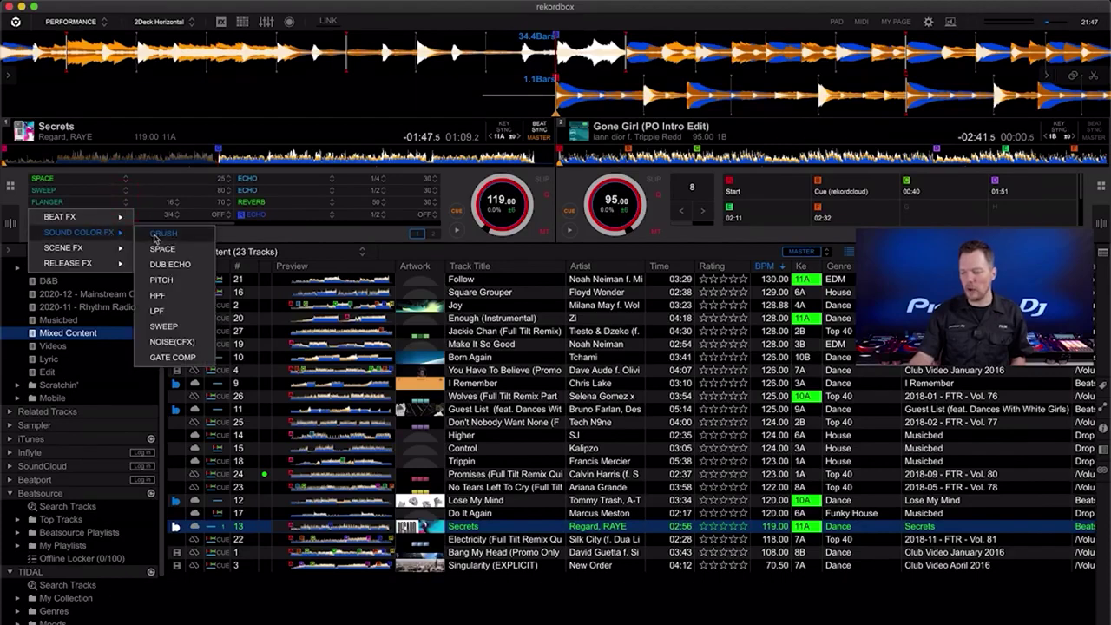
left_click(230, 228)
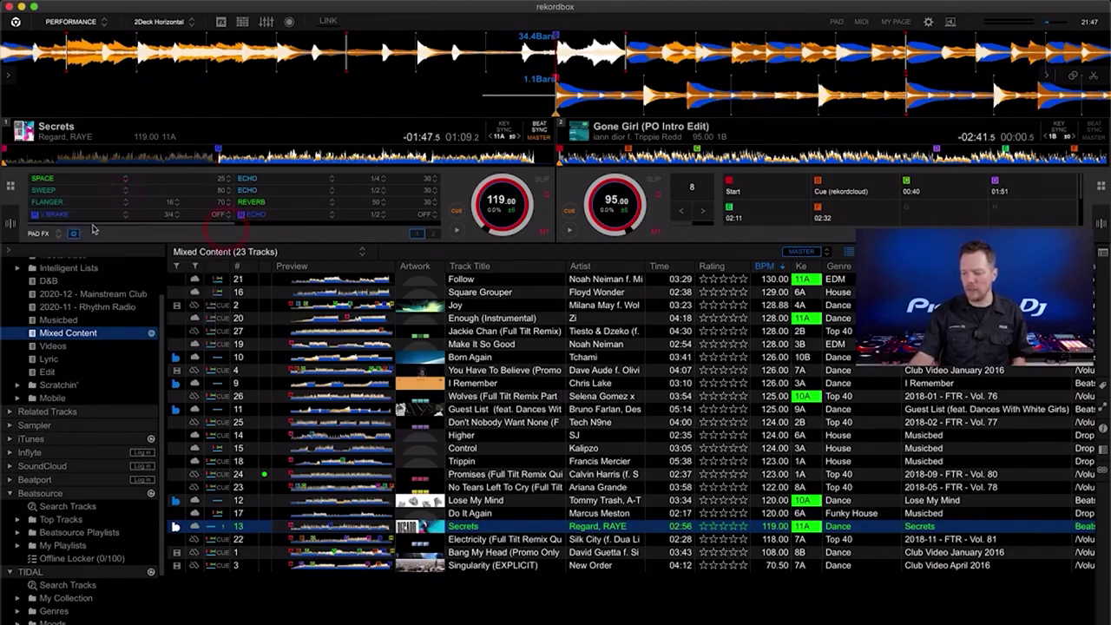
Step: Switch deck 1's pads to Slicer mode, start playing Secrets and set the slice roll length to 1/4
left_click(58, 235)
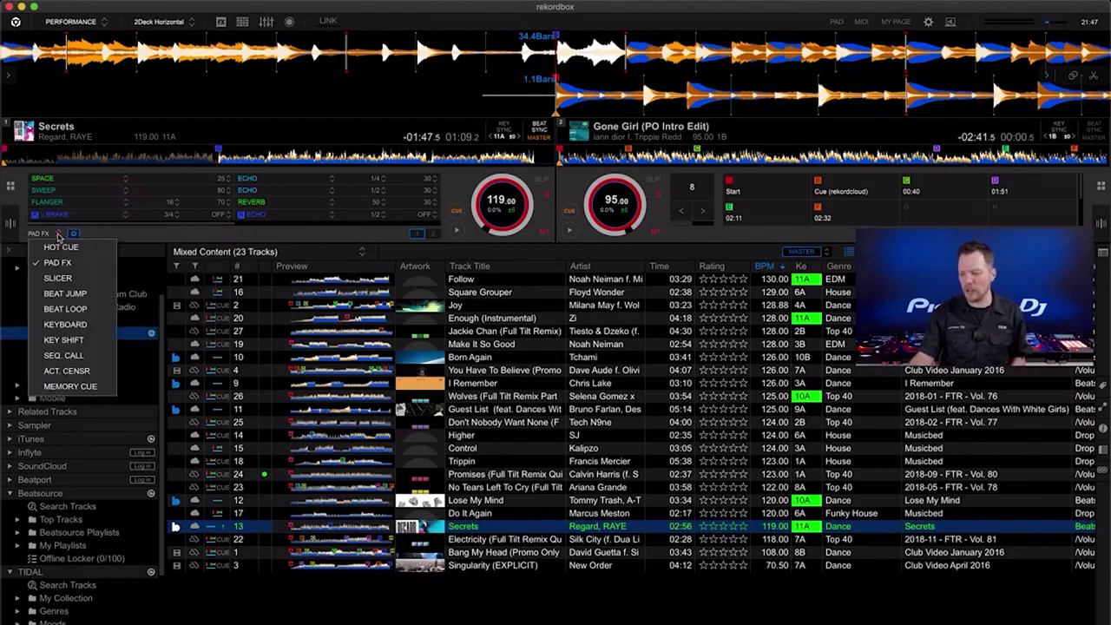
left_click(58, 277)
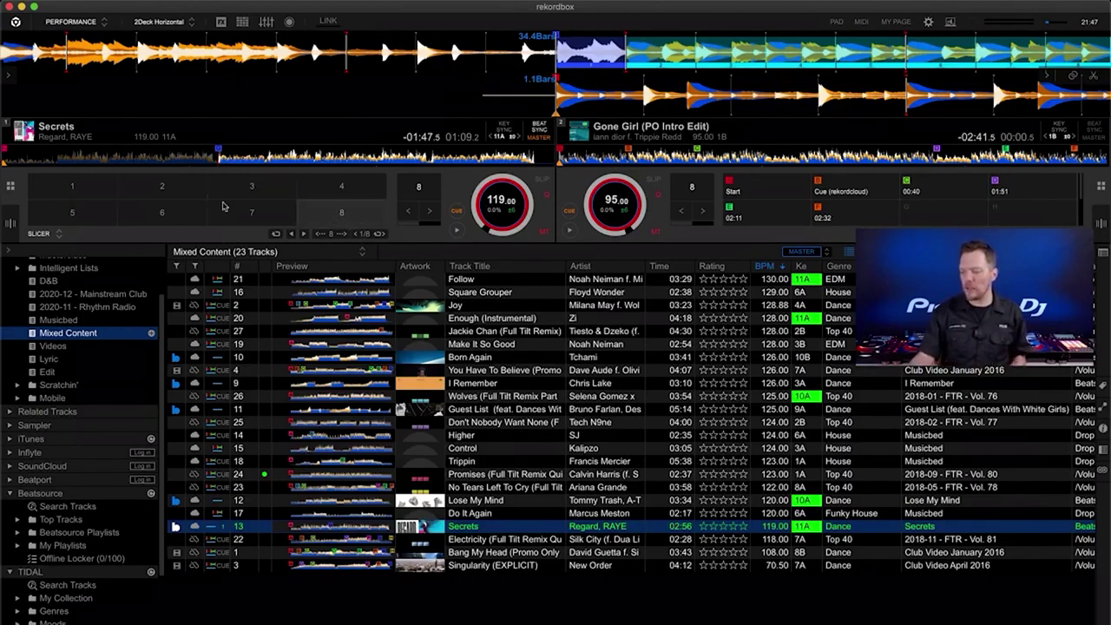
key("z")
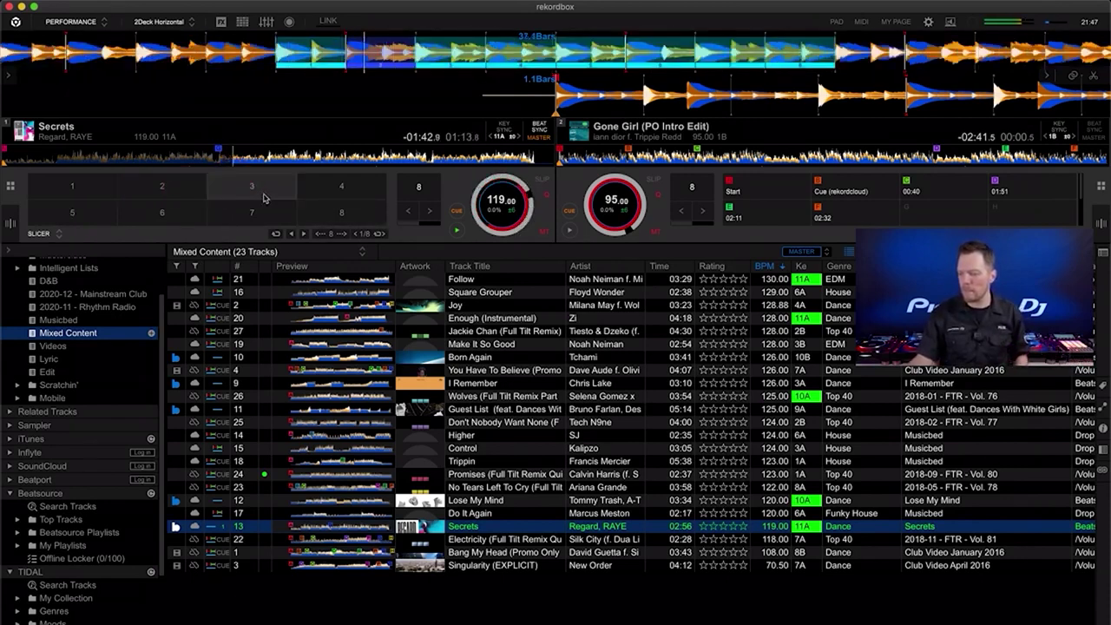
left_click(380, 234)
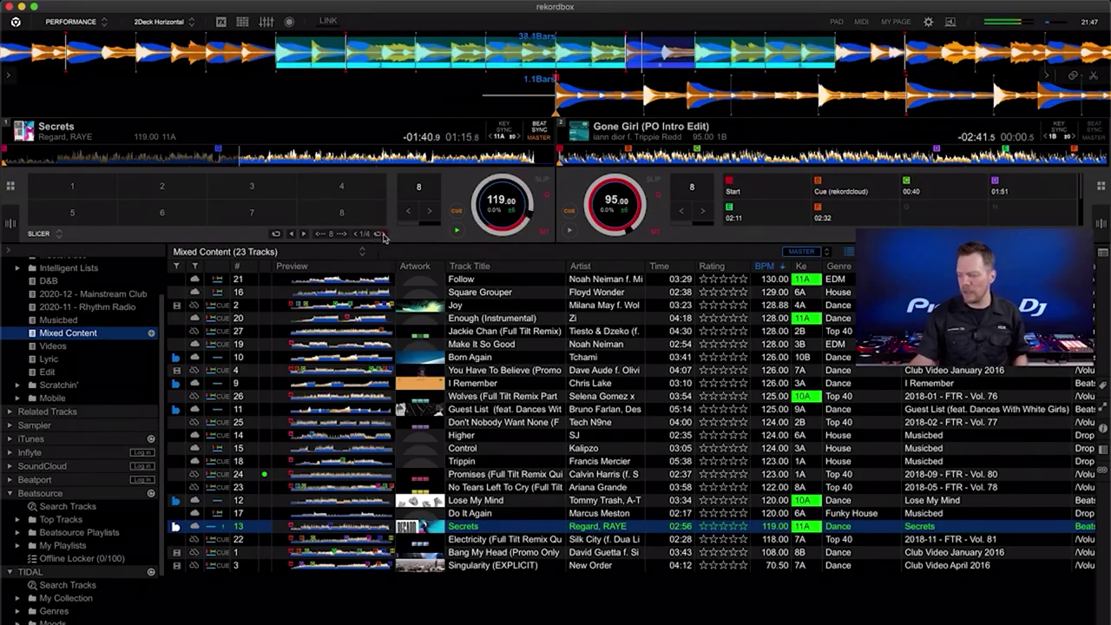
Step: Trigger slices 3, 2, 1, 7 and 4 on deck 1, and return Secrets to its cue point
left_click(230, 195)
left_click(161, 191)
left_click(95, 186)
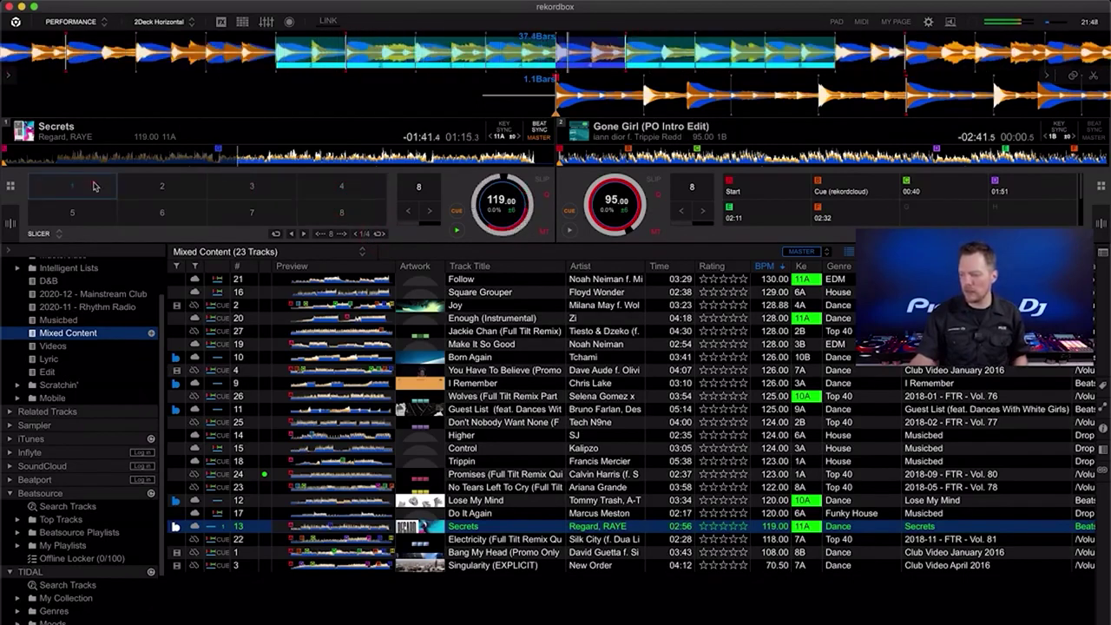
left_click(260, 216)
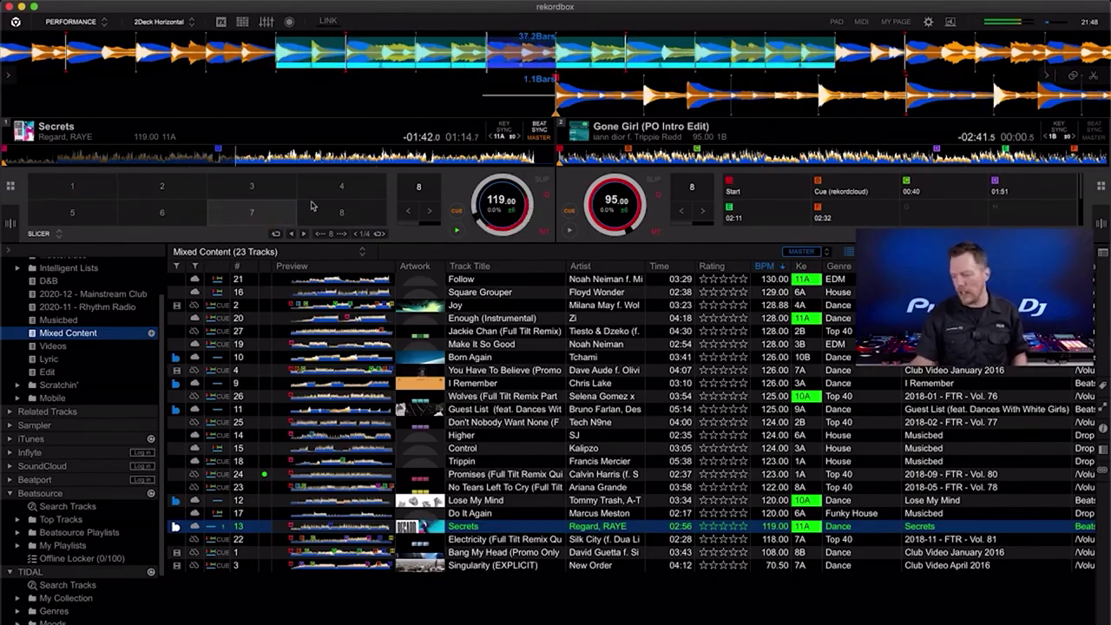
left_click(332, 186)
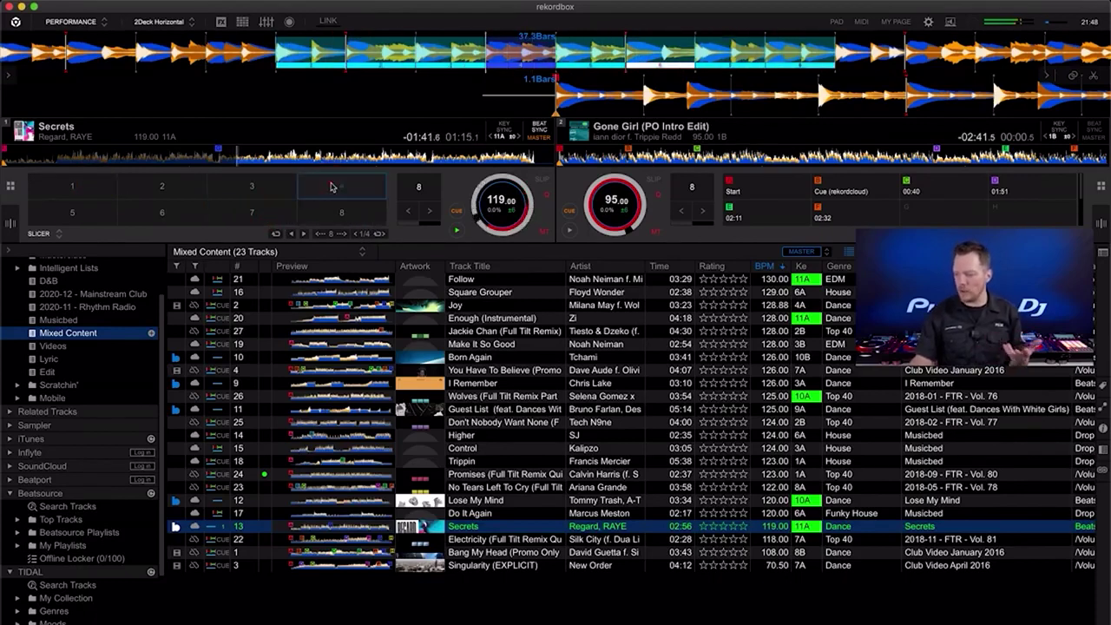
left_click(458, 214)
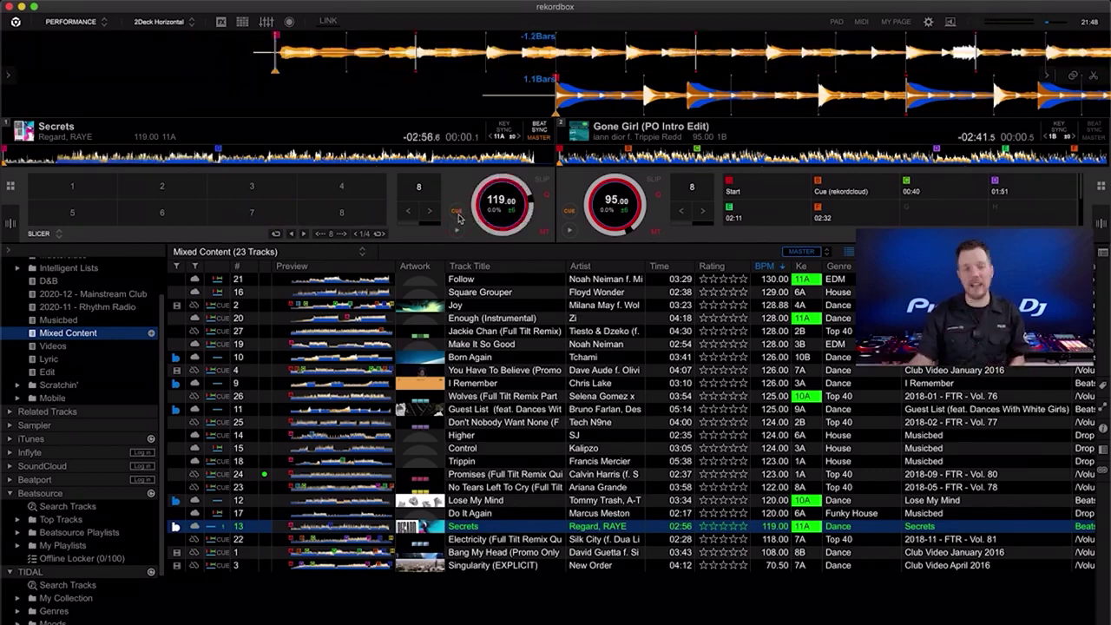
Step: Switch deck 1's pads to Beat Jump mode, lower the jump sizes to 1, 2, 4 and 8 beats, and return Secrets to its cue point
left_click(50, 233)
left_click(59, 296)
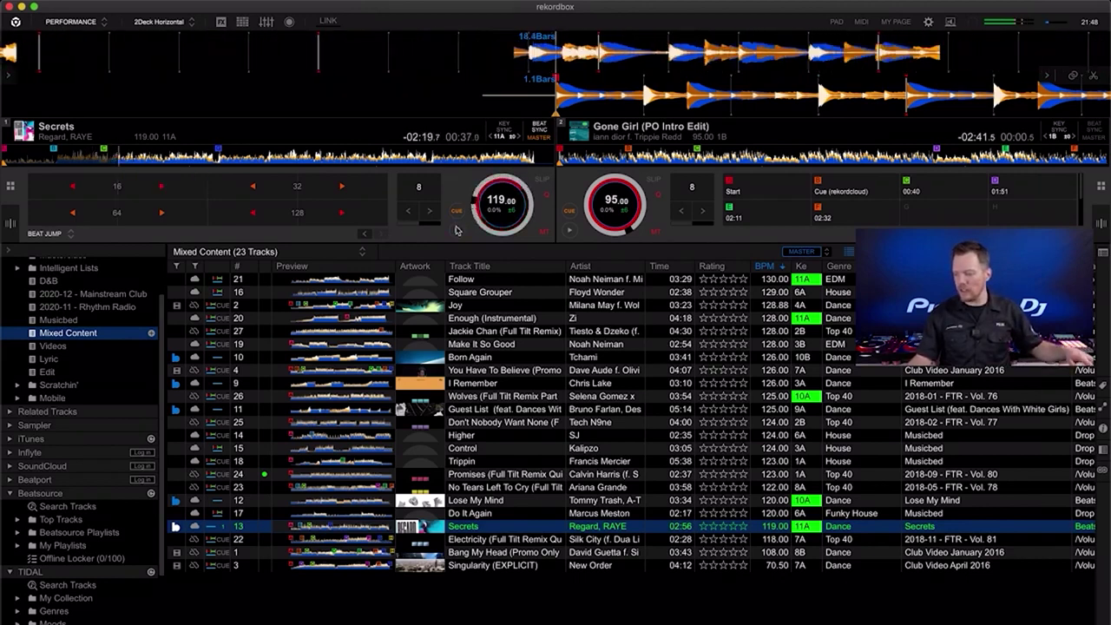
left_click(365, 234)
left_click(365, 235)
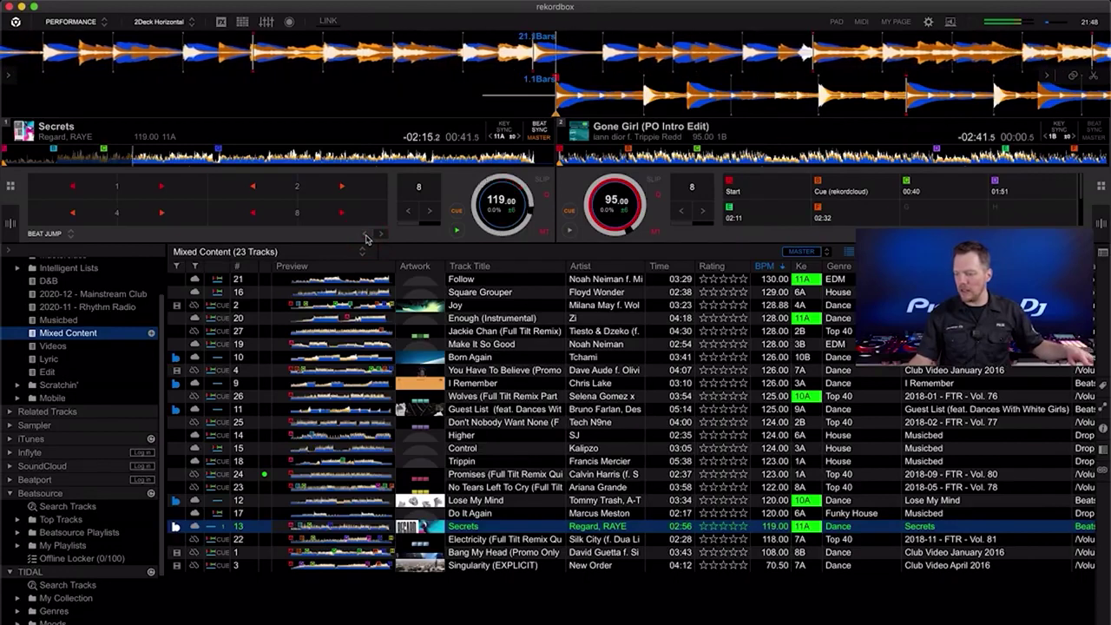
left_click(456, 213)
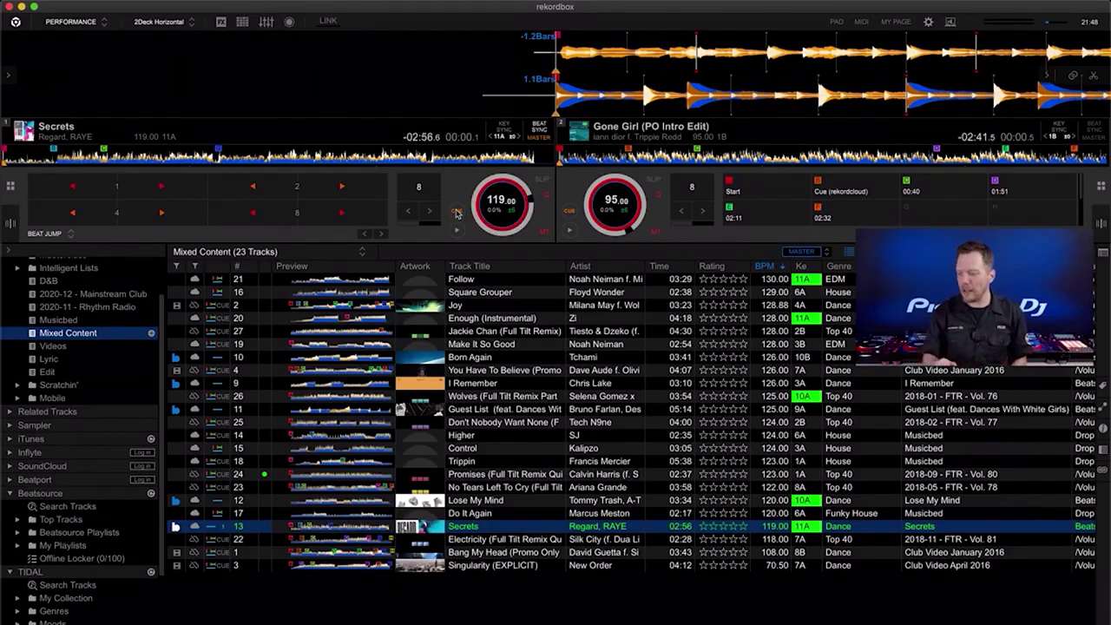
Step: Switch deck 1's pads to Beat Loop mode and activate a 64-beat loop from the start of Secrets
left_click(66, 234)
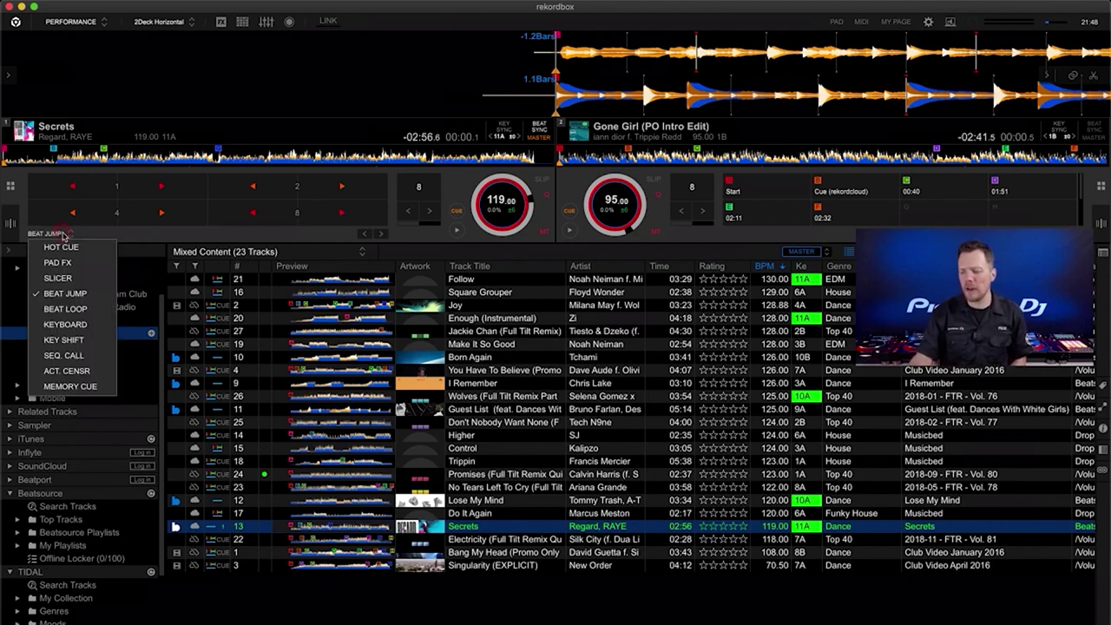
left_click(75, 312)
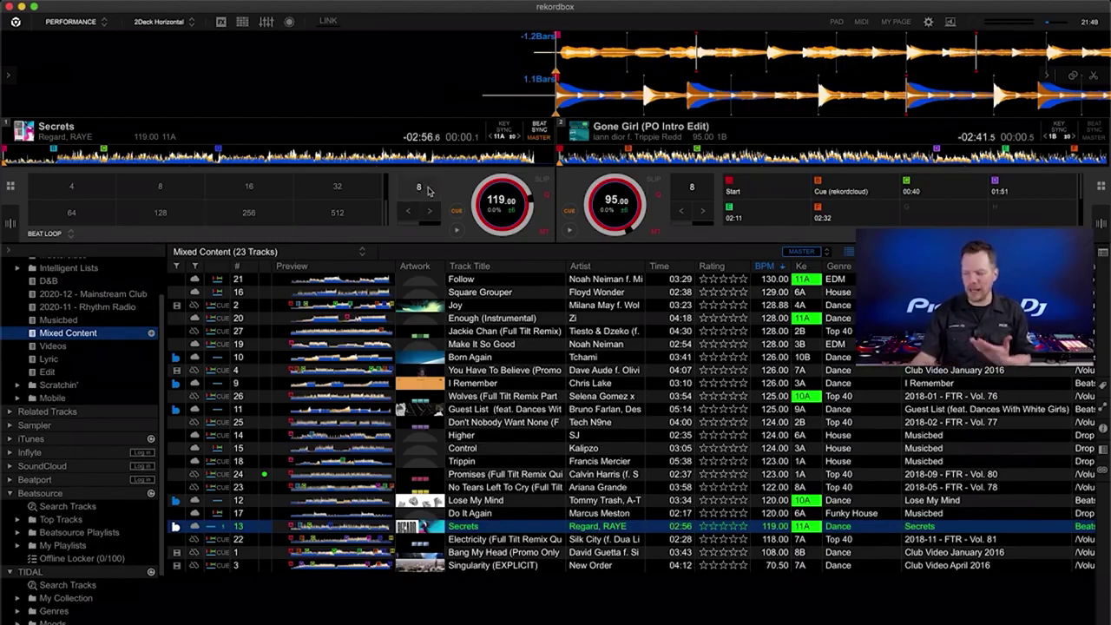
left_click(417, 213)
left_click(417, 213)
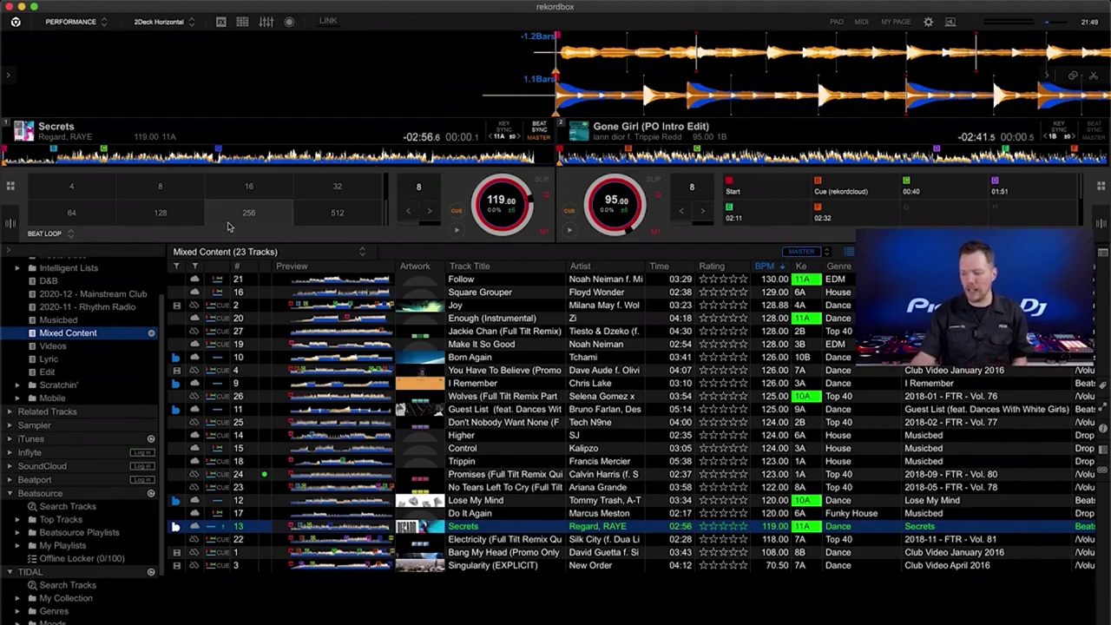
left_click(86, 214)
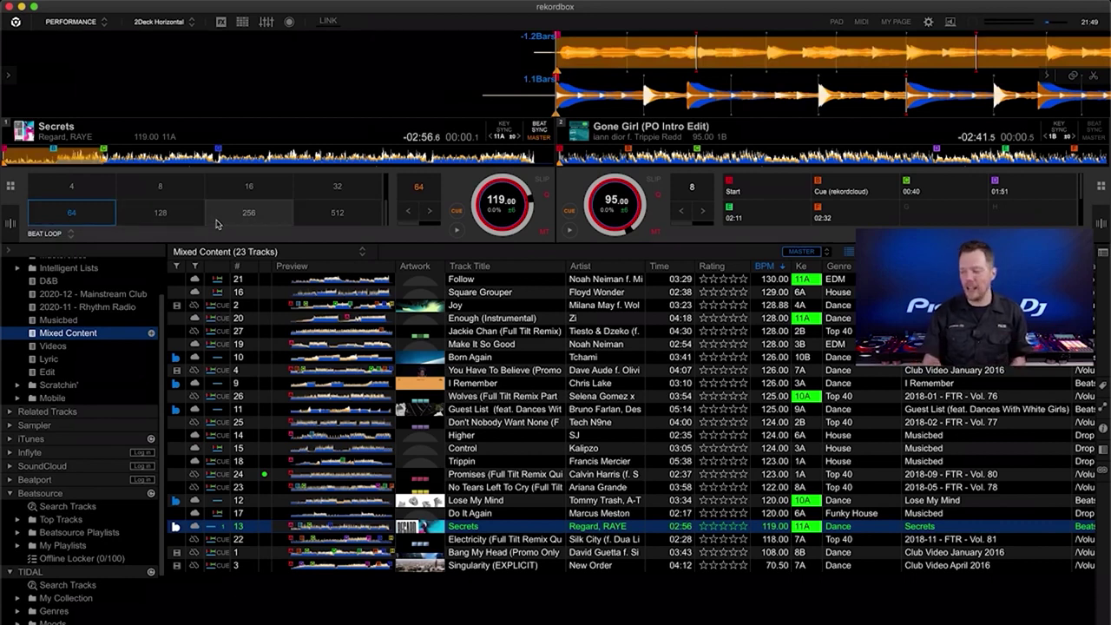
Step: Switch deck 1's pads to Keyboard mode and load dj 1 from the Samples playlist in the Scratchin' folder
left_click(43, 233)
left_click(65, 324)
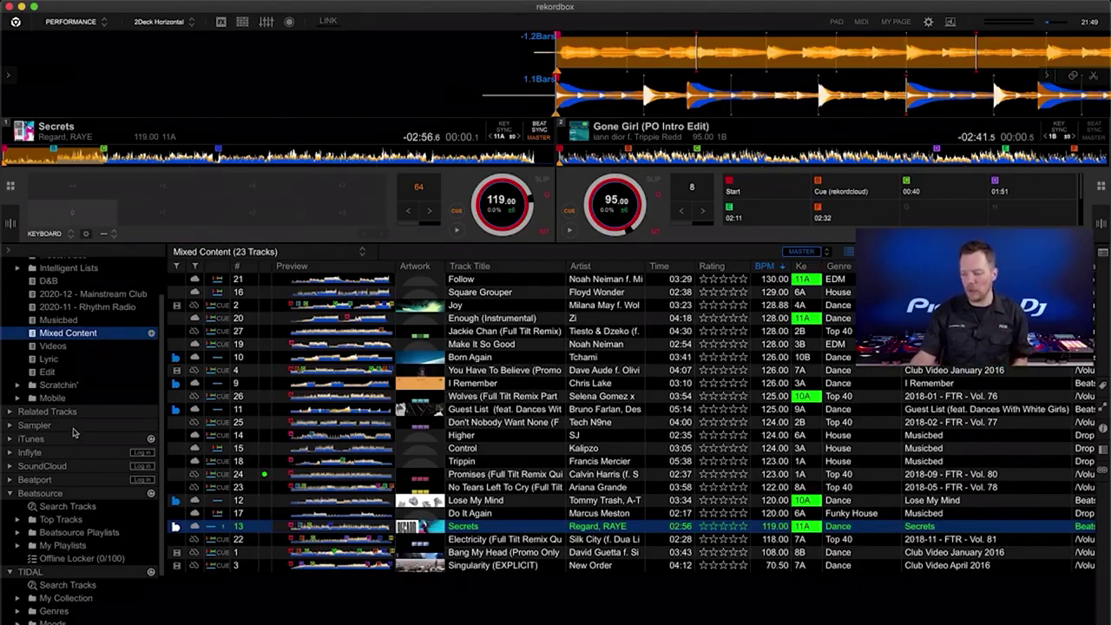
left_click(18, 384)
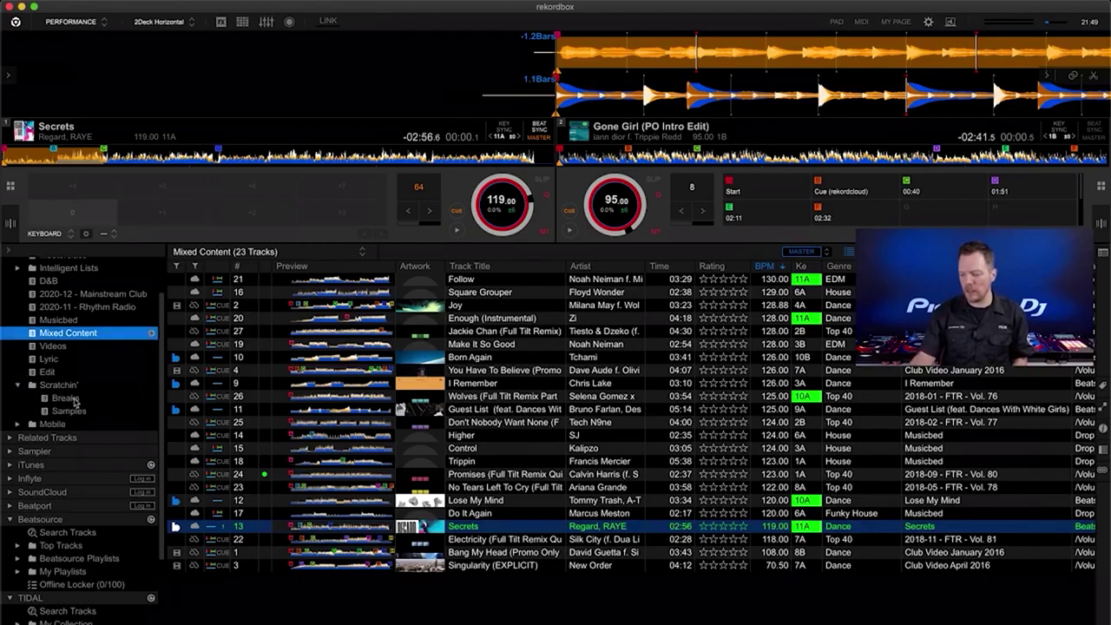
left_click(70, 410)
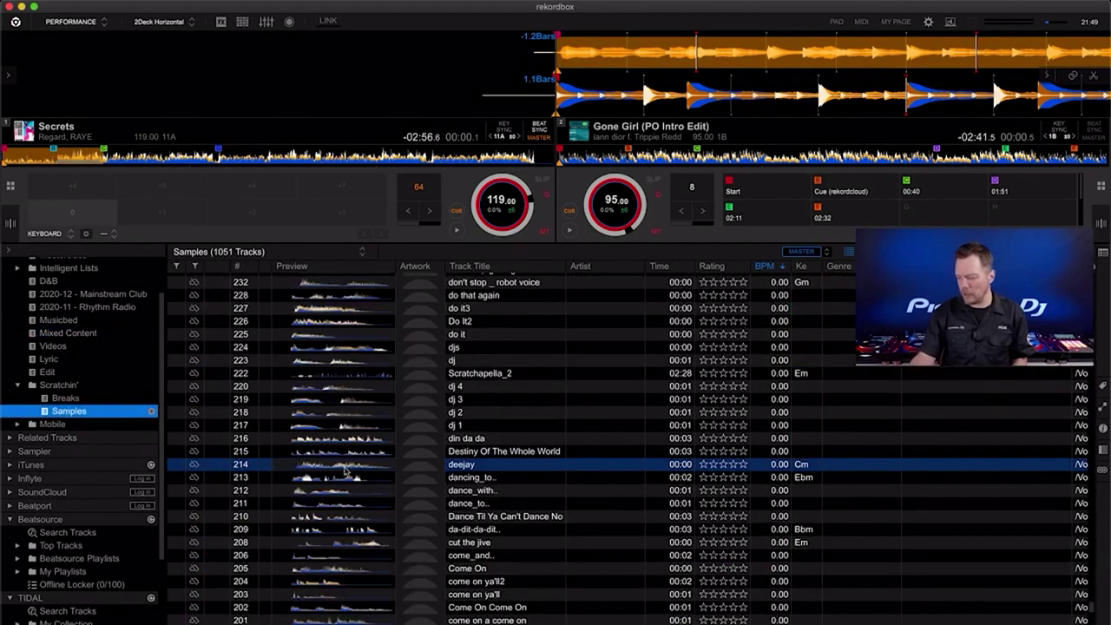
left_click_drag(465, 427, 277, 152)
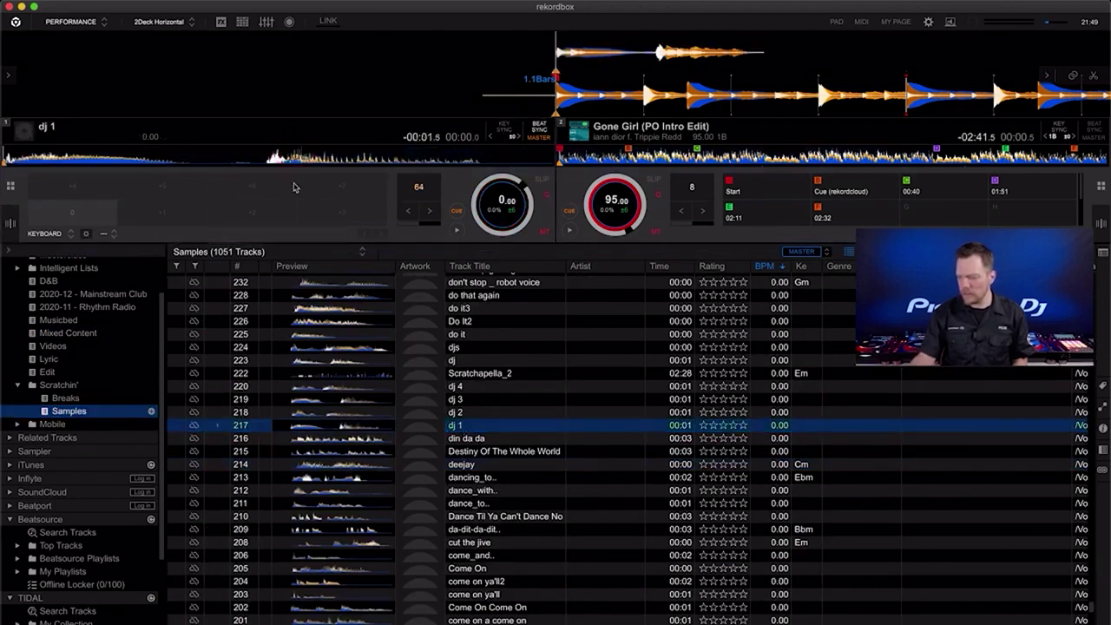
Step: Set hot cue A at the start of dj 1 in Hot Cue mode, and return deck 1's pads to Keyboard mode
left_click(86, 233)
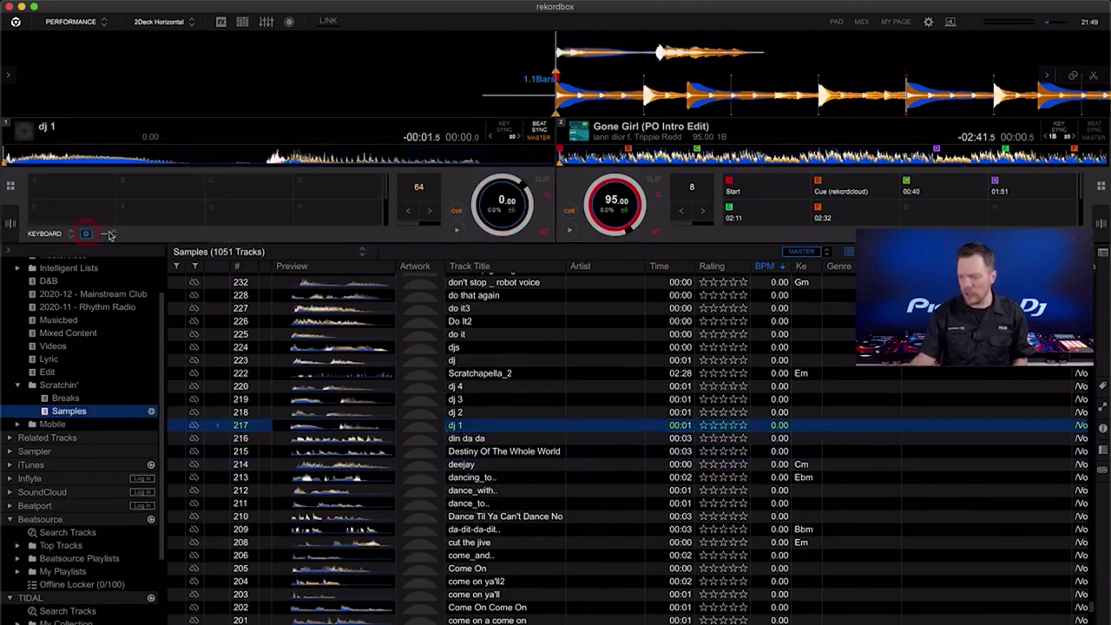
left_click(66, 234)
left_click(59, 235)
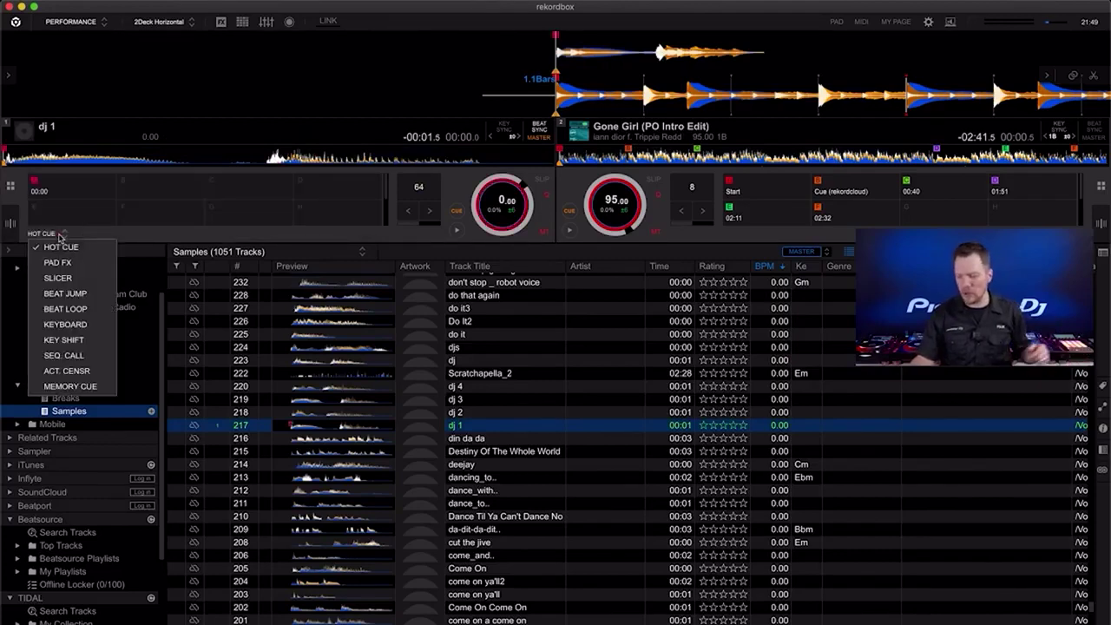
left_click(65, 323)
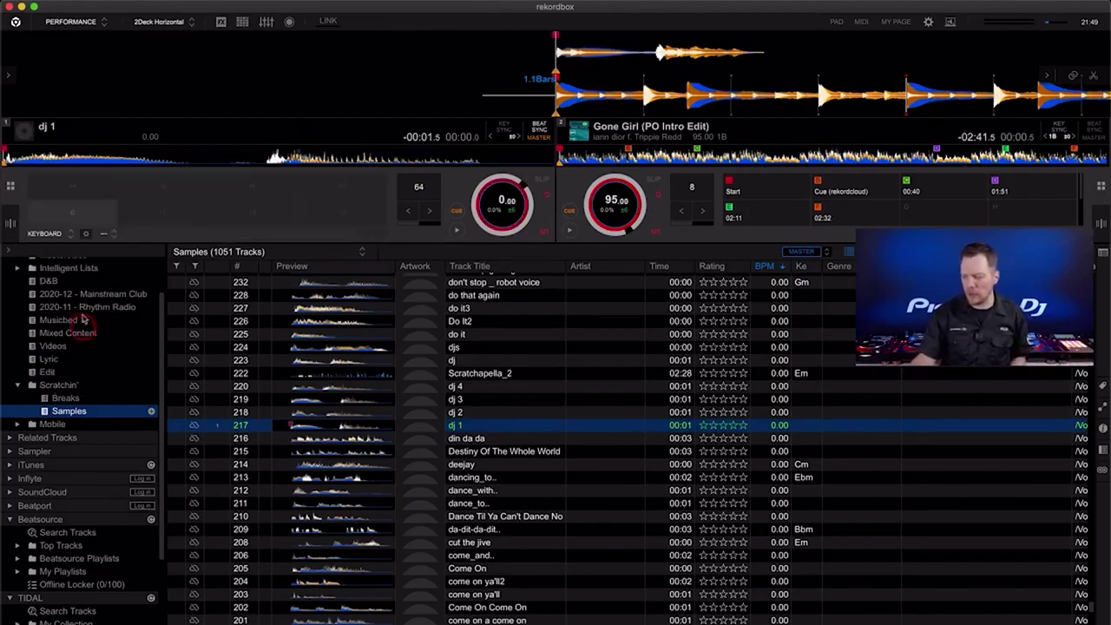
Step: Assign hot cue A to deck 1's Keyboard pads and shift the pads to the semitone range reaching +12
left_click(111, 233)
left_click(119, 263)
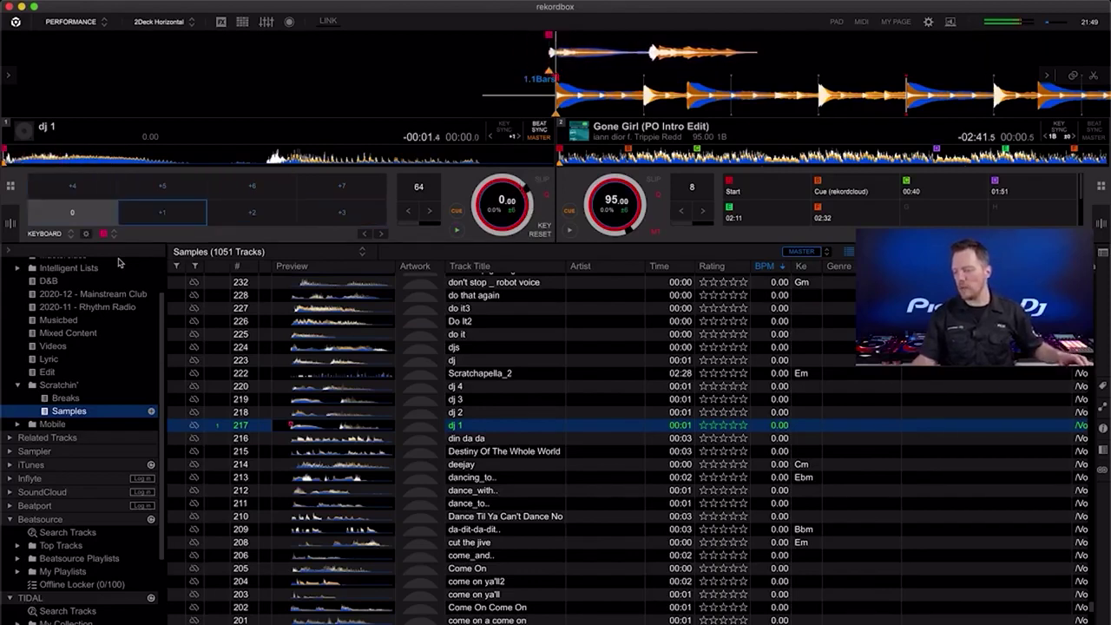
left_click(365, 234)
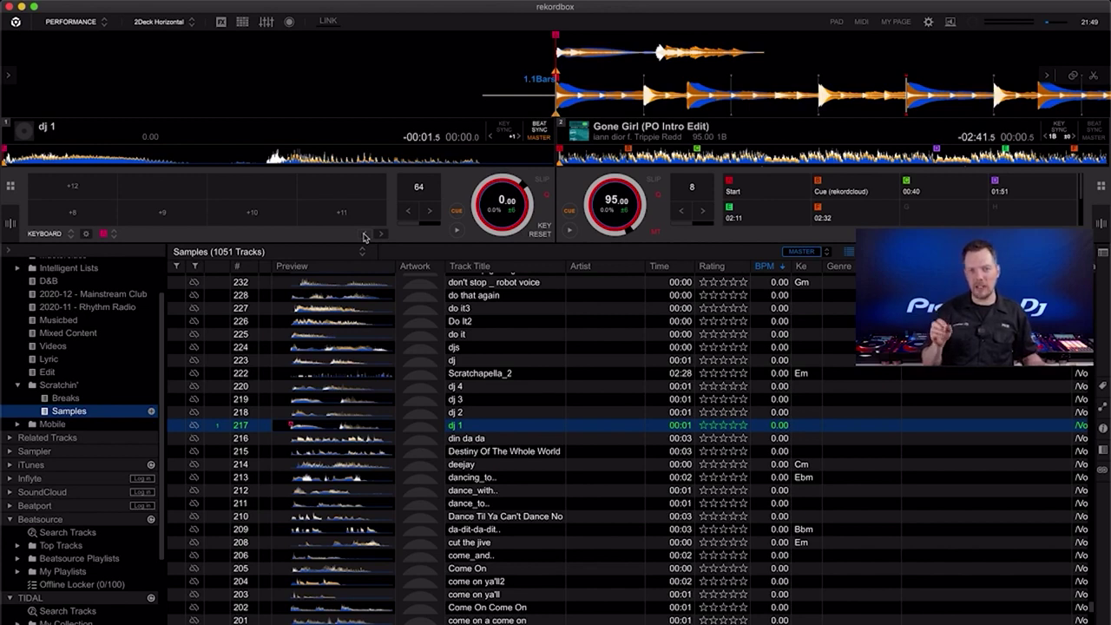
Step: Switch deck 1's pads to Key Shift mode and load Homer Said from the Masterclass playlist onto deck 1
left_click(63, 235)
left_click(78, 340)
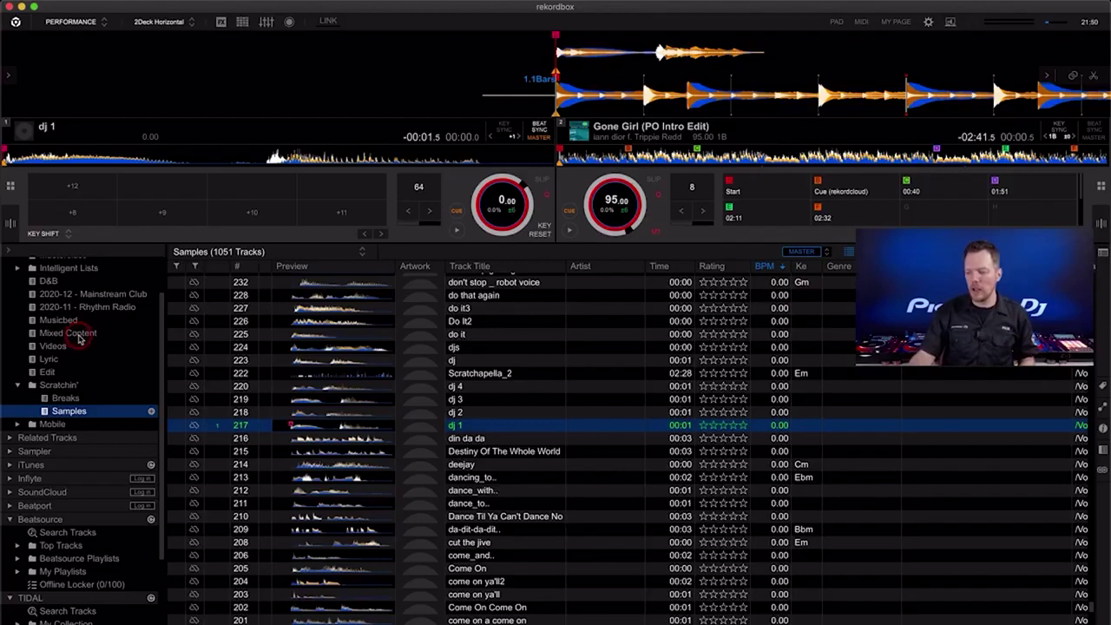
scroll(57, 311, "up", 2)
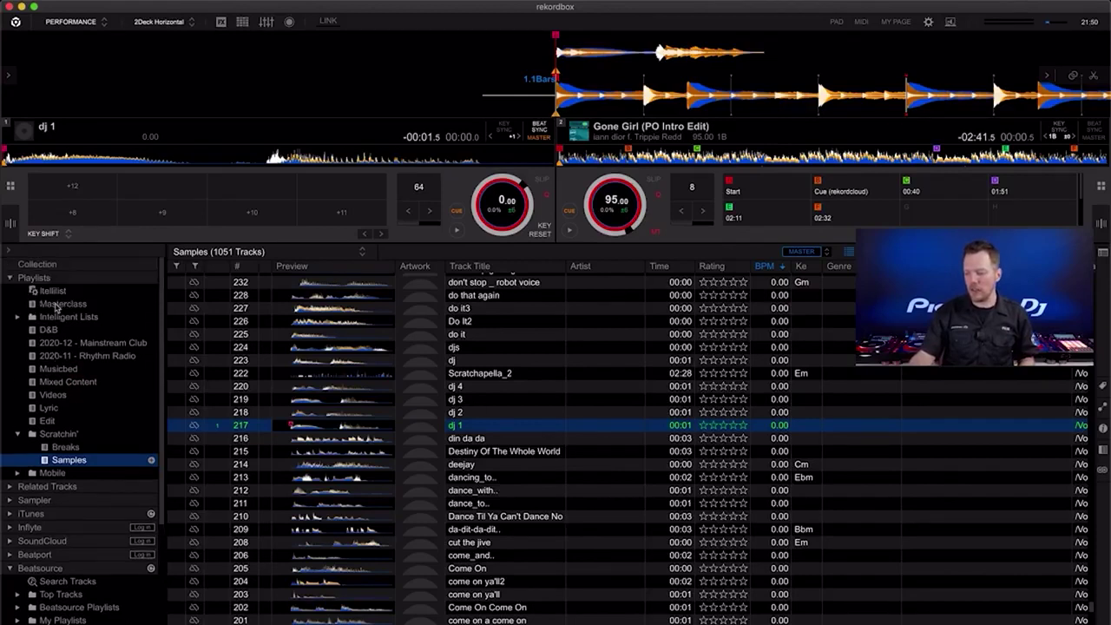
left_click(61, 304)
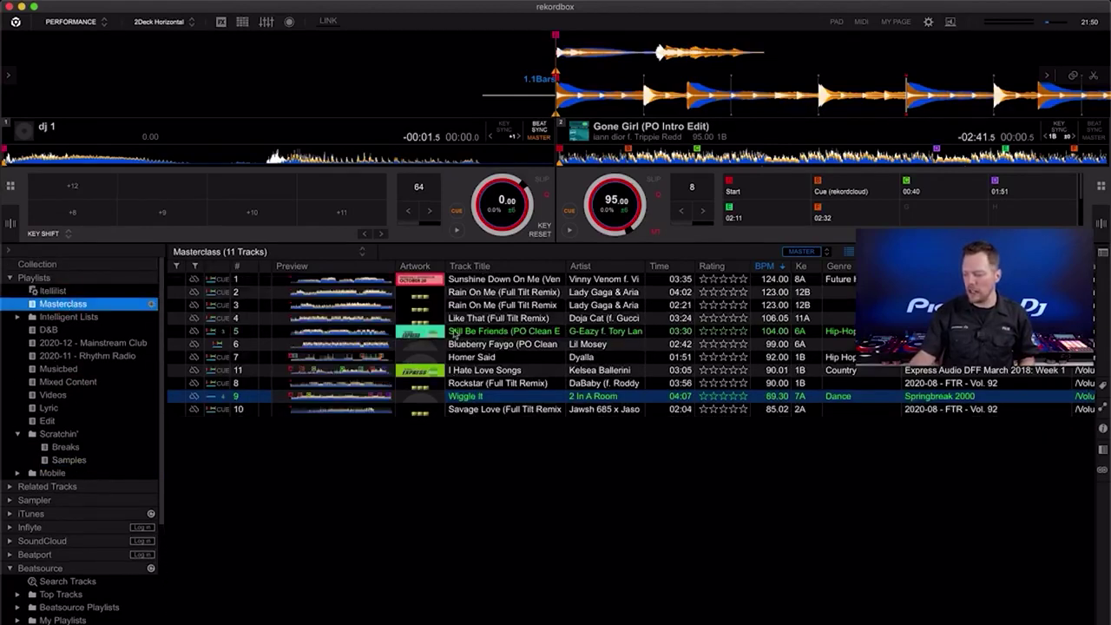
left_click(468, 356)
key("shift+Left")
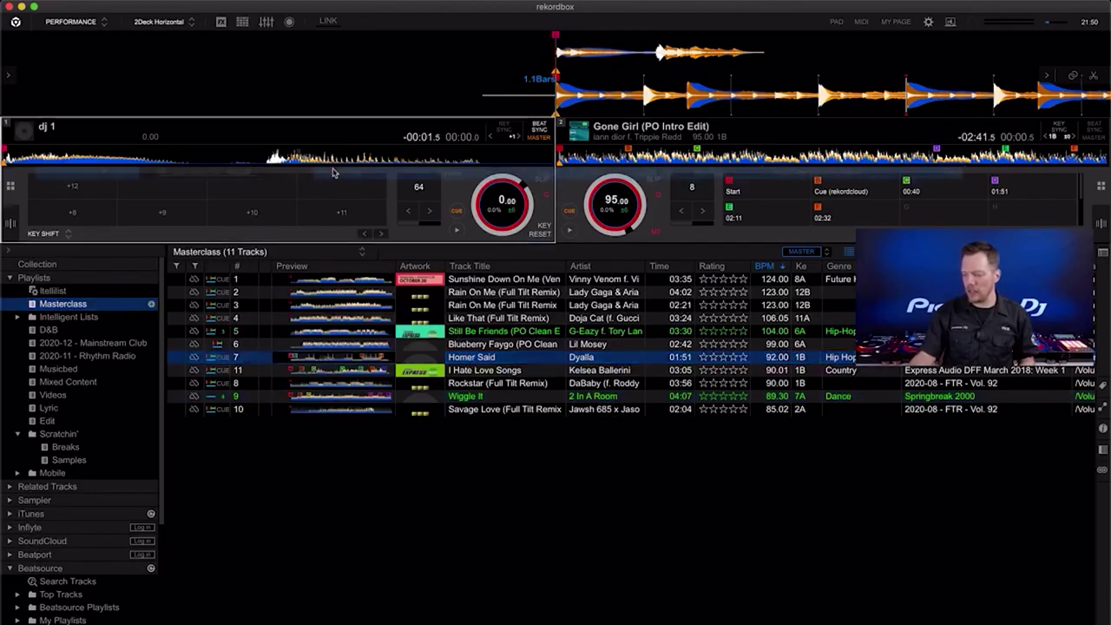
Step: Using the 0 to +7 Key Shift pads, play Homer Said shifted by +3, reset its key and return to the cue point
left_click(365, 234)
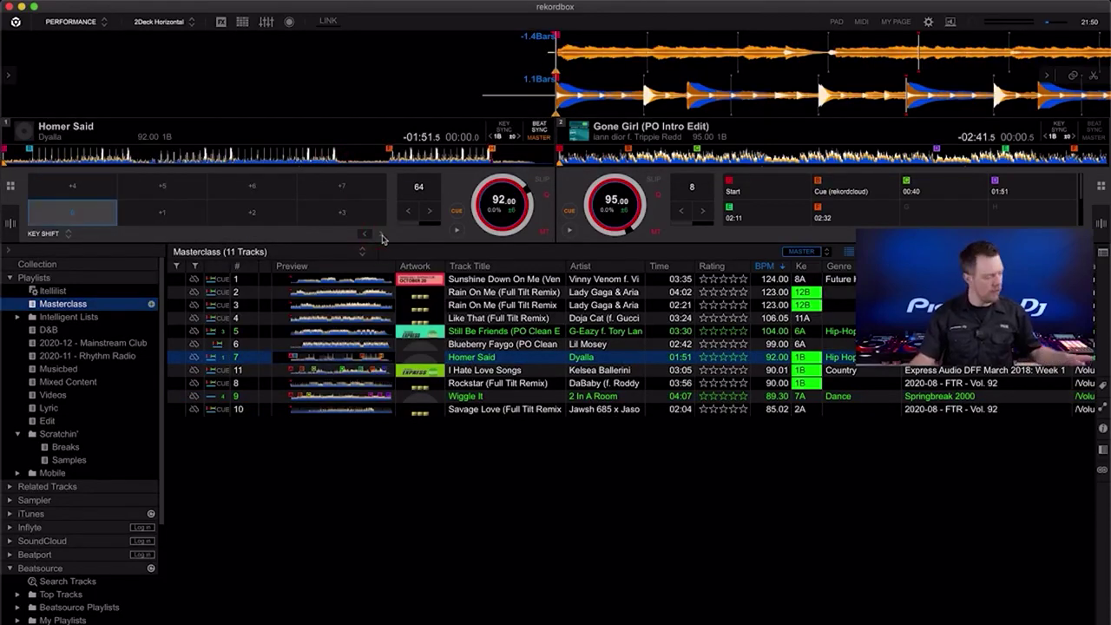
key("z")
left_click(328, 210)
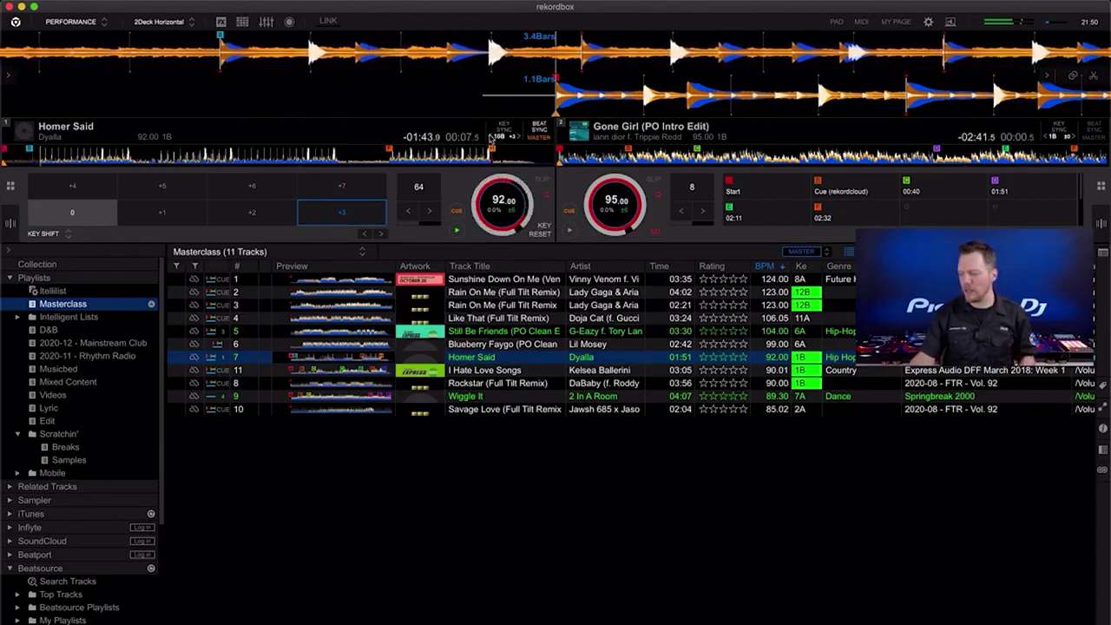
left_click(540, 230)
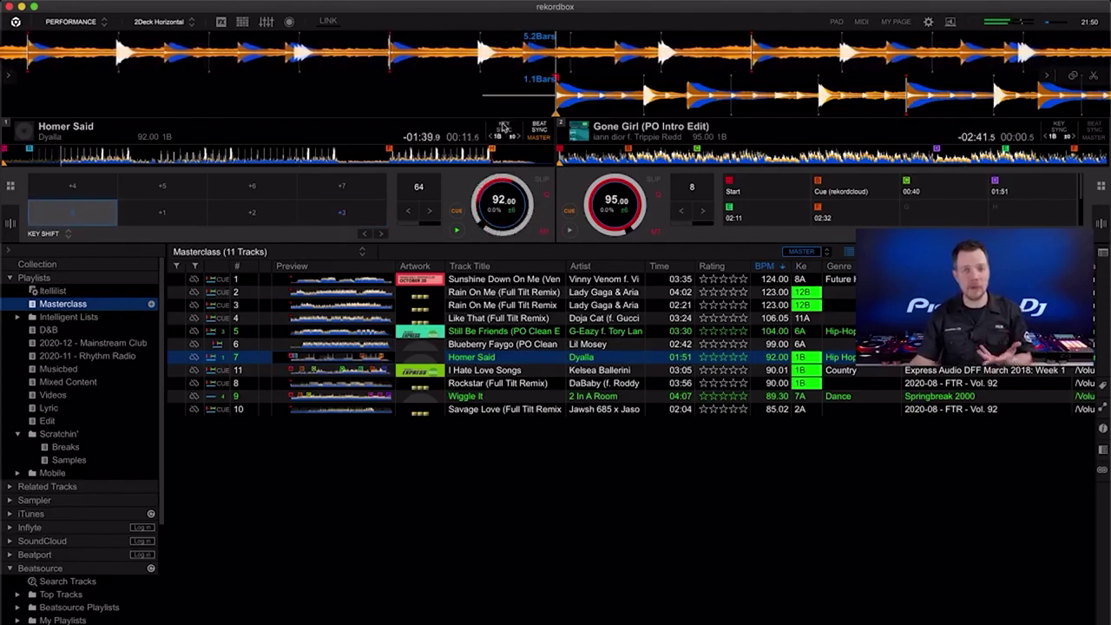
left_click(457, 212)
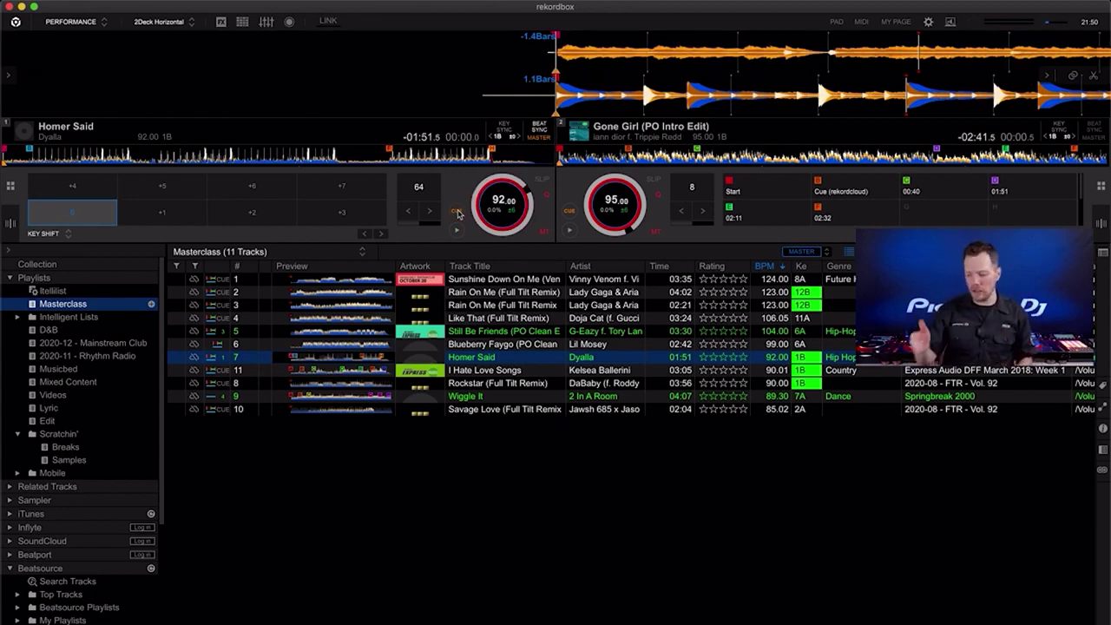
Step: Switch deck 1's pads to Seq. Call mode, followed by Active Censor mode
left_click(61, 234)
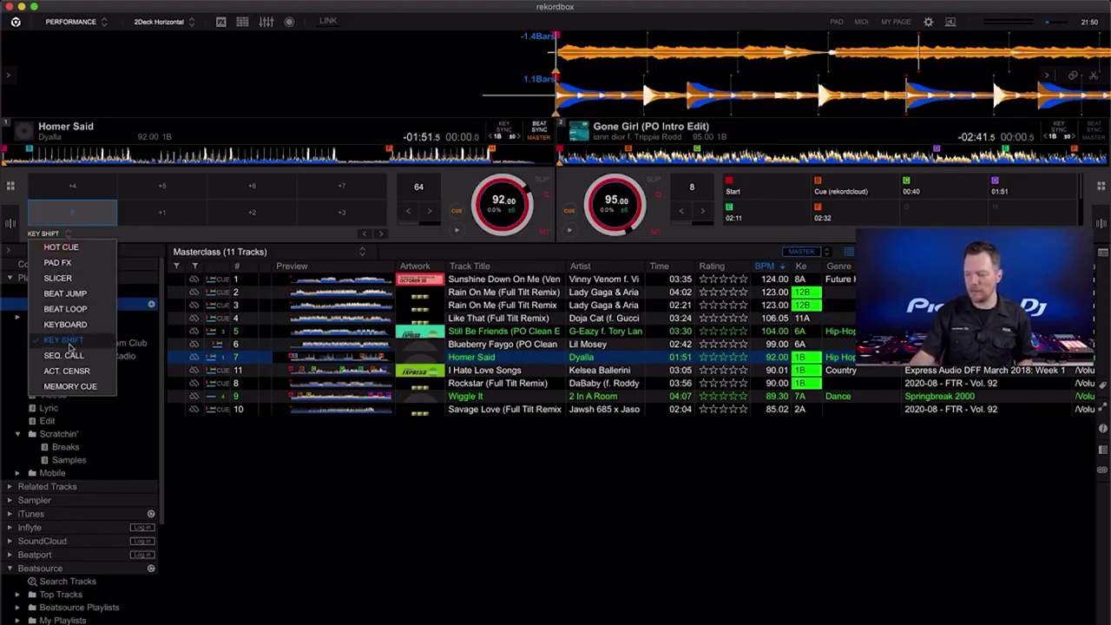
left_click(68, 355)
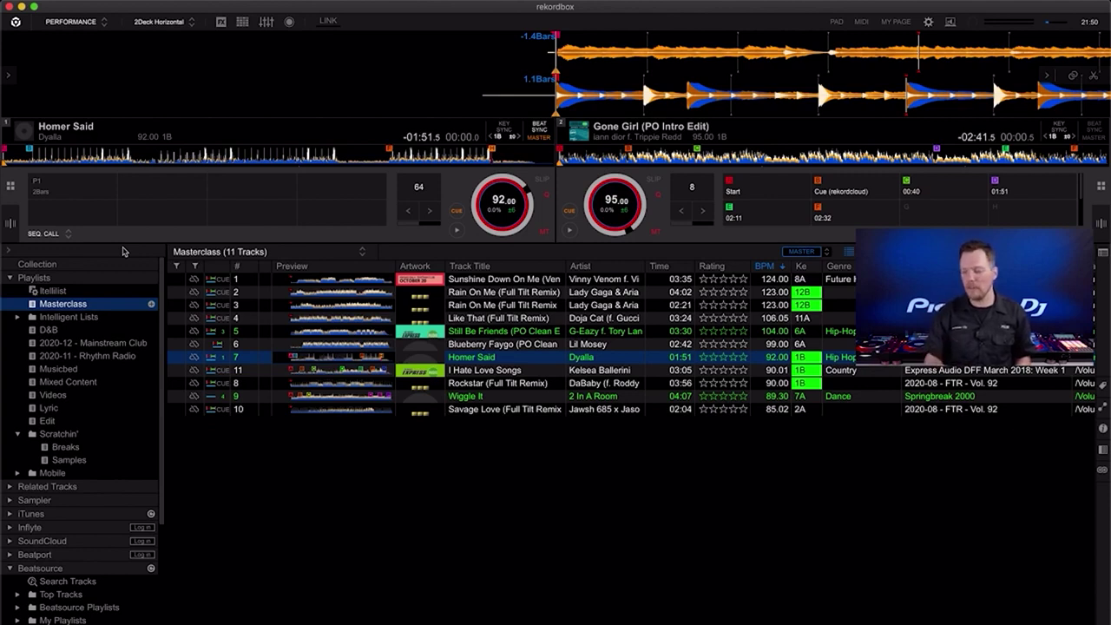
left_click(52, 233)
left_click(73, 382)
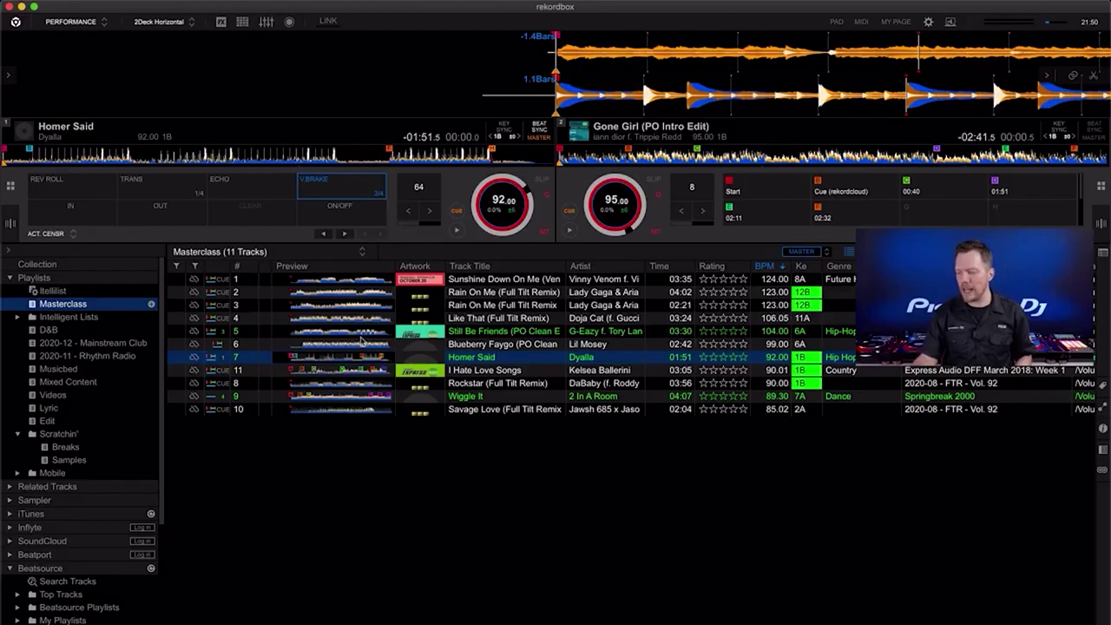
Step: Load Wiggle It onto deck 1 and set the deck's pads from Hot Cue to Active Censor mode
left_click(478, 397)
key("shift+Left")
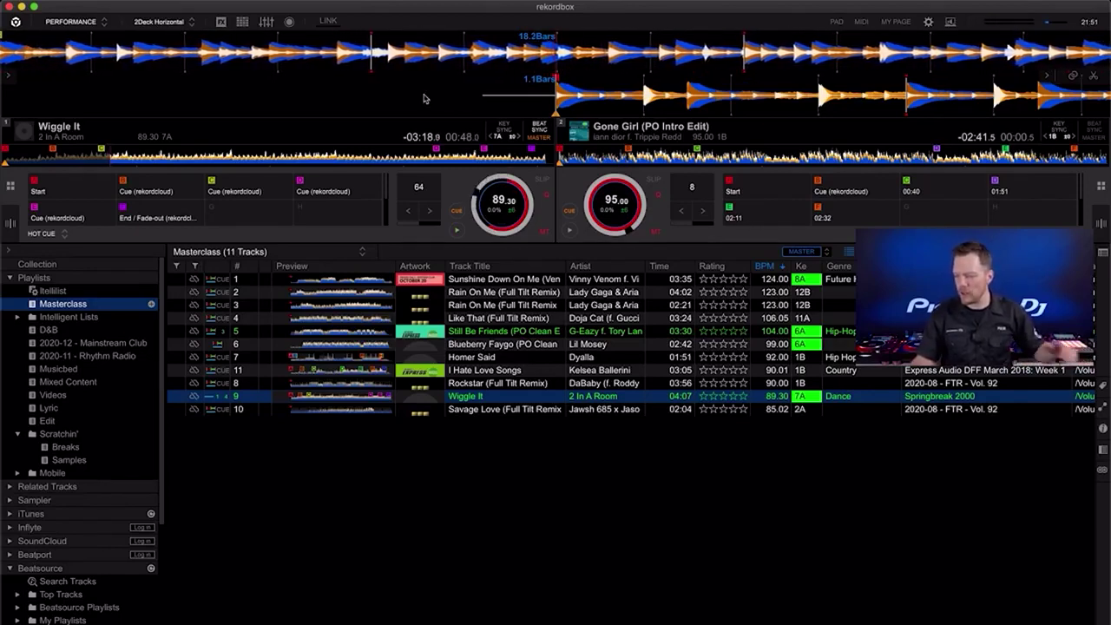
left_click(45, 233)
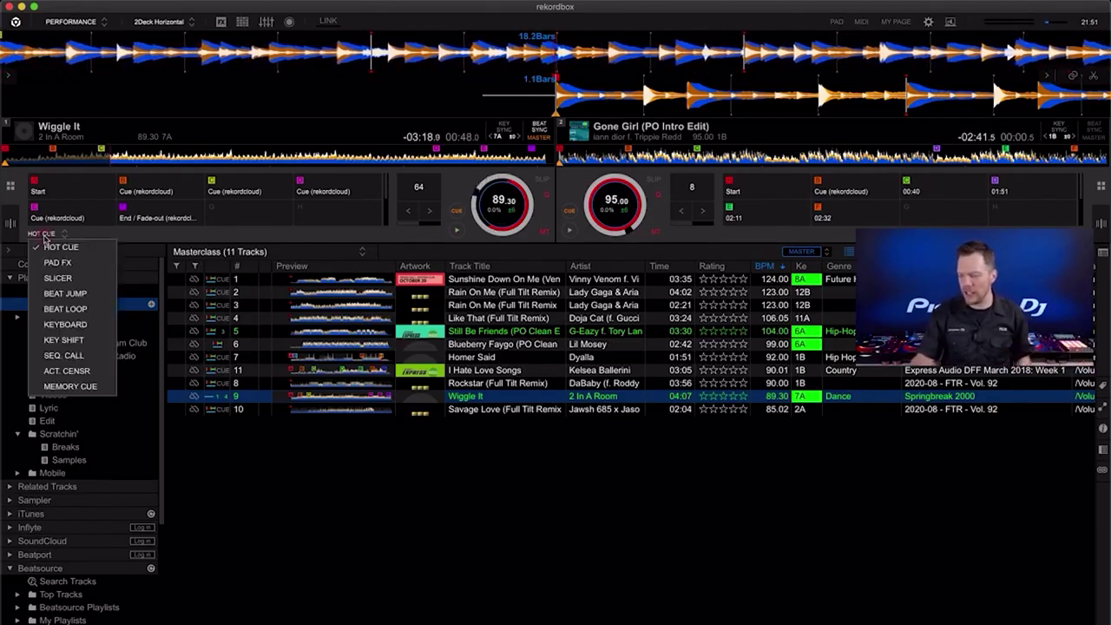
left_click(69, 372)
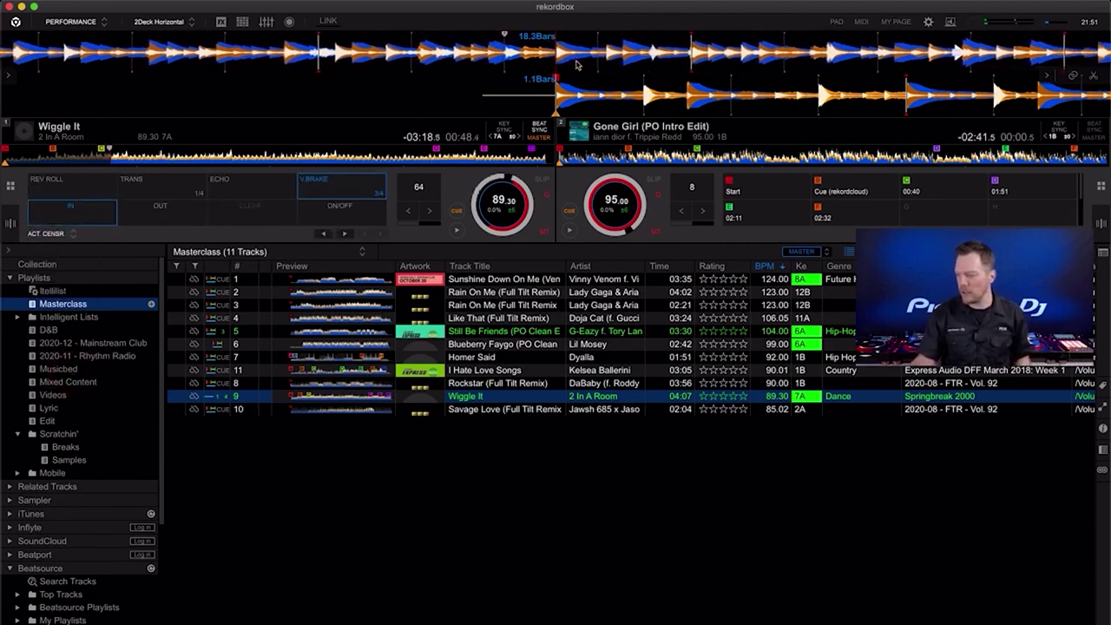
Step: Set the censor section's Out point around bar 18.3 of Wiggle It, choose Rev Roll as its effect and enable Active Censor
left_click(190, 215)
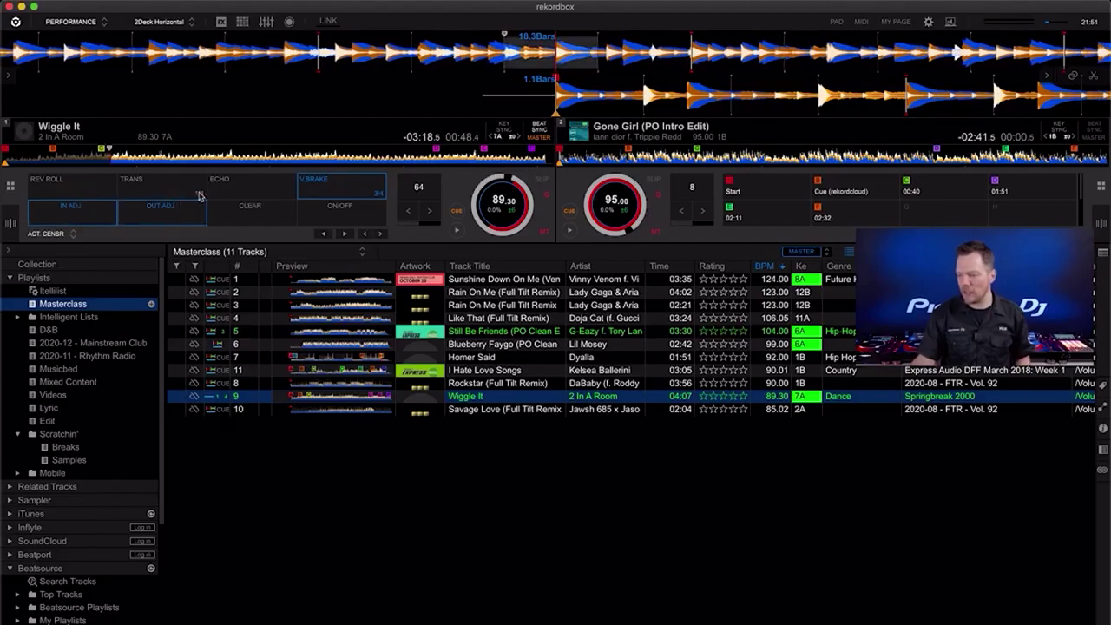
left_click(69, 187)
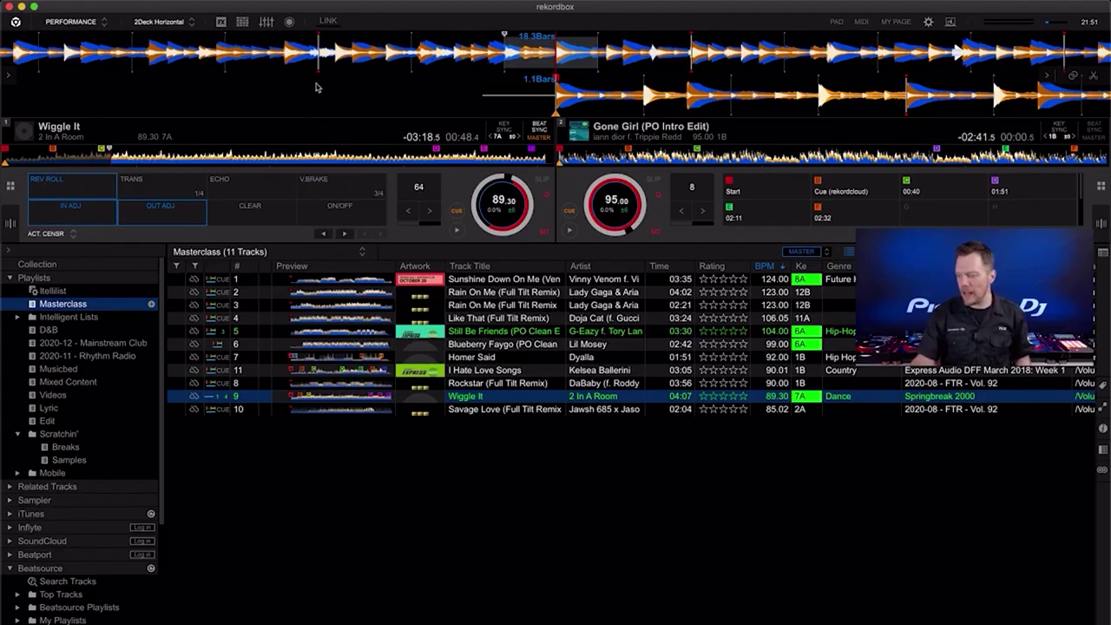
left_click_drag(317, 84, 434, 84)
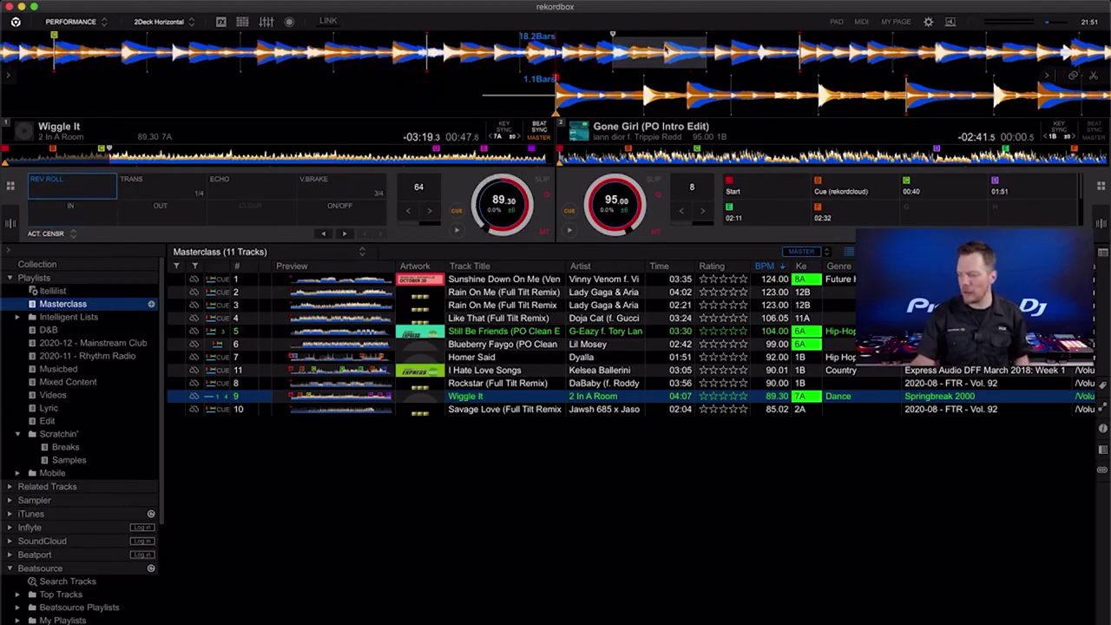
left_click(342, 215)
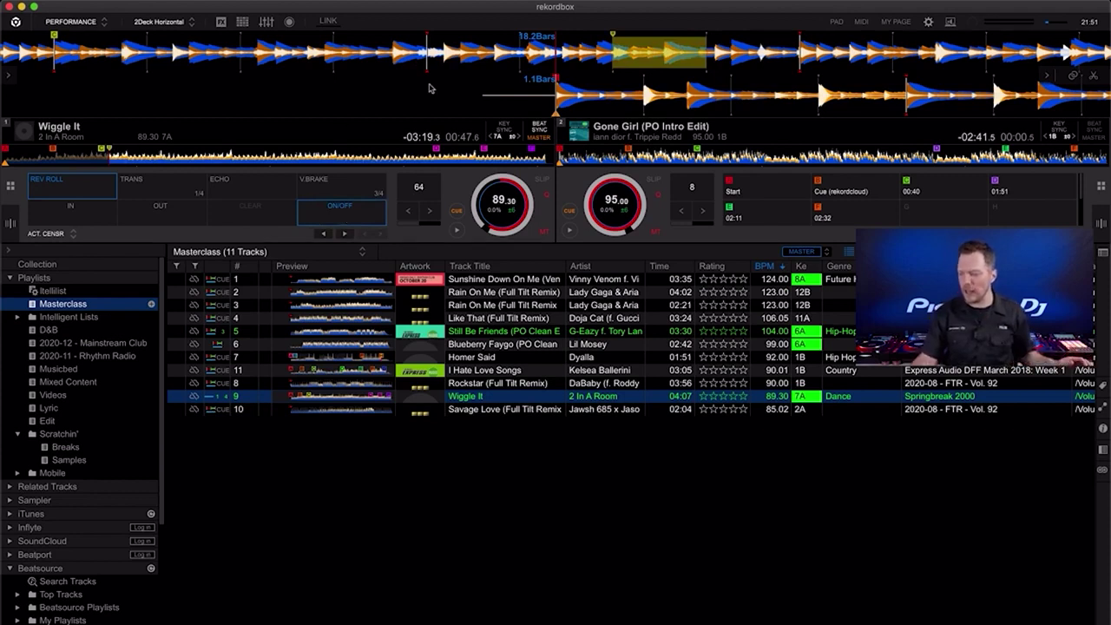
Step: Move Wiggle It back before the censored section, play through it to hear the Rev Roll, and stop at the section
left_click_drag(395, 52, 495, 52)
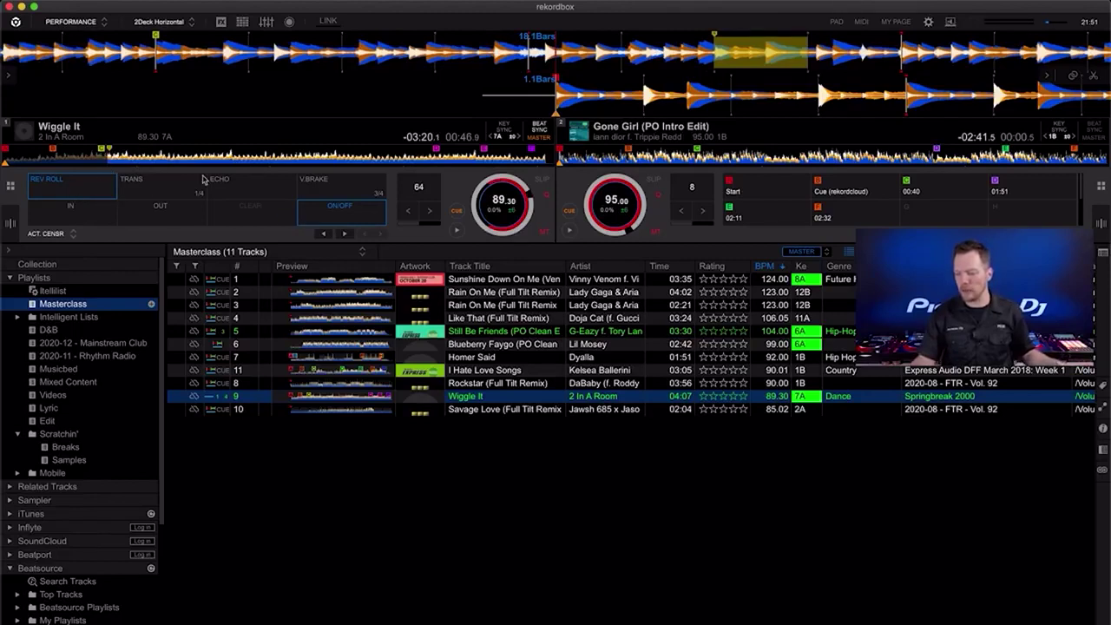
key("space")
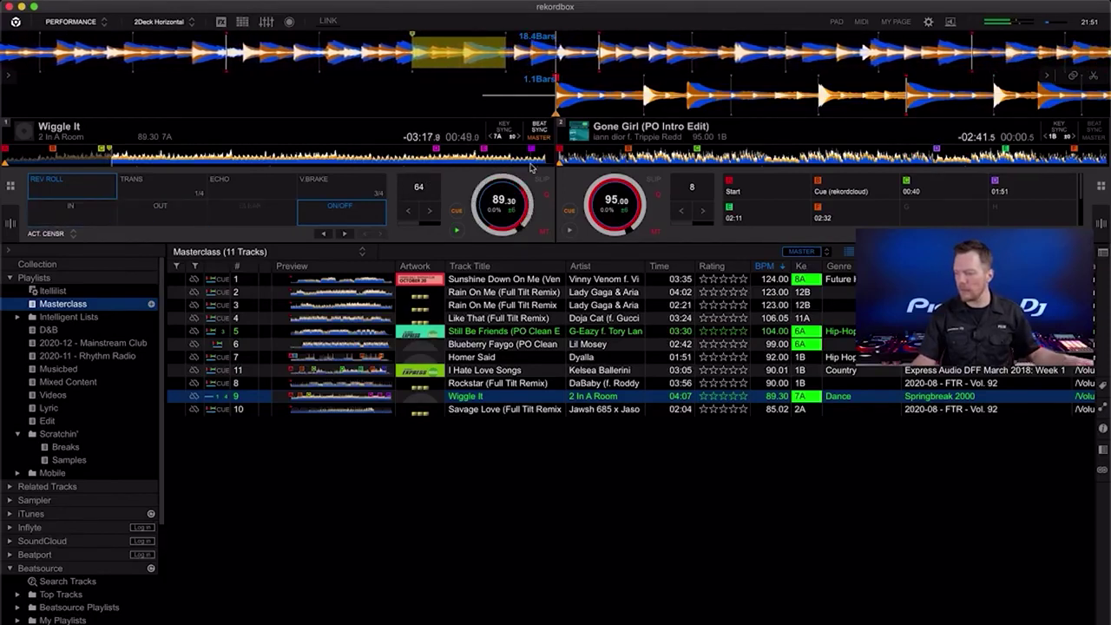
key("c")
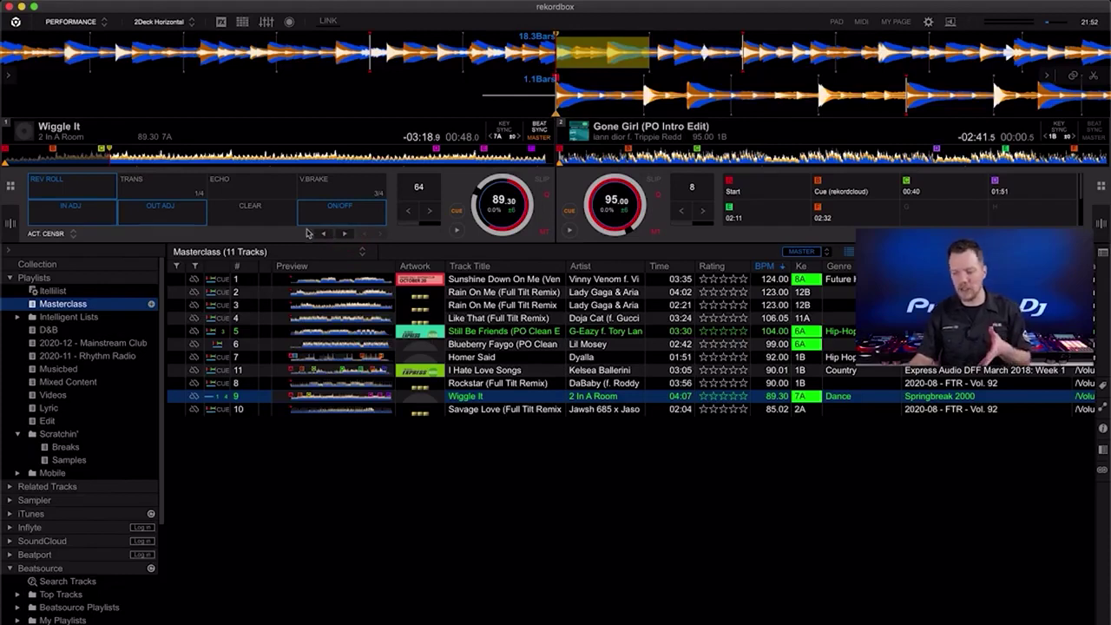
Step: Switch deck 1's pads to Memory Cue mode and return them to Hot Cue mode
left_click(70, 234)
left_click(92, 385)
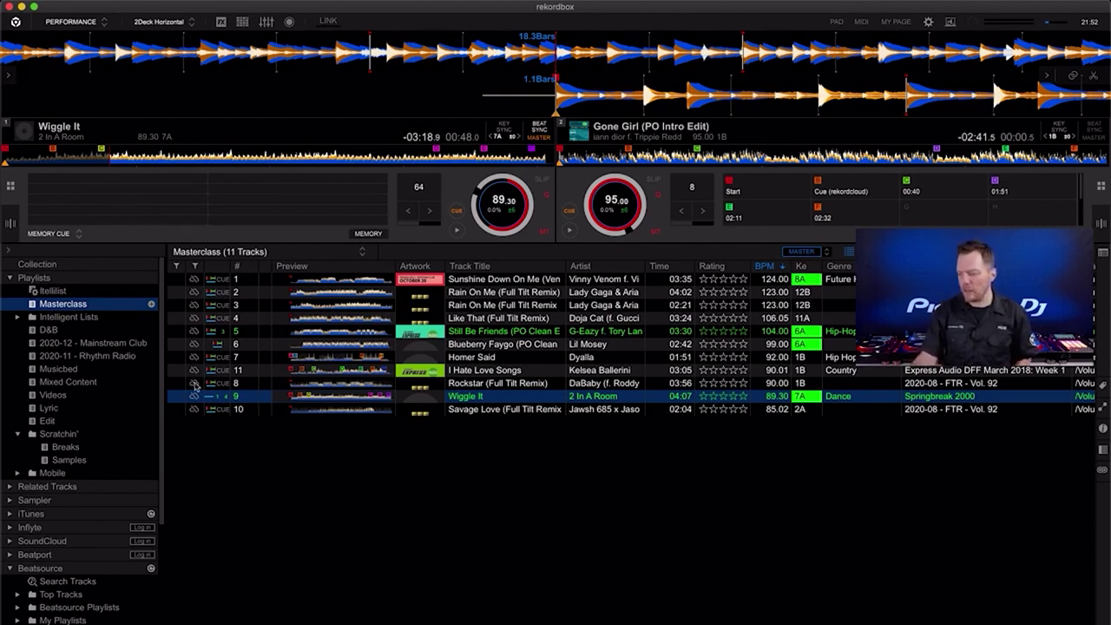
left_click(68, 234)
left_click(59, 240)
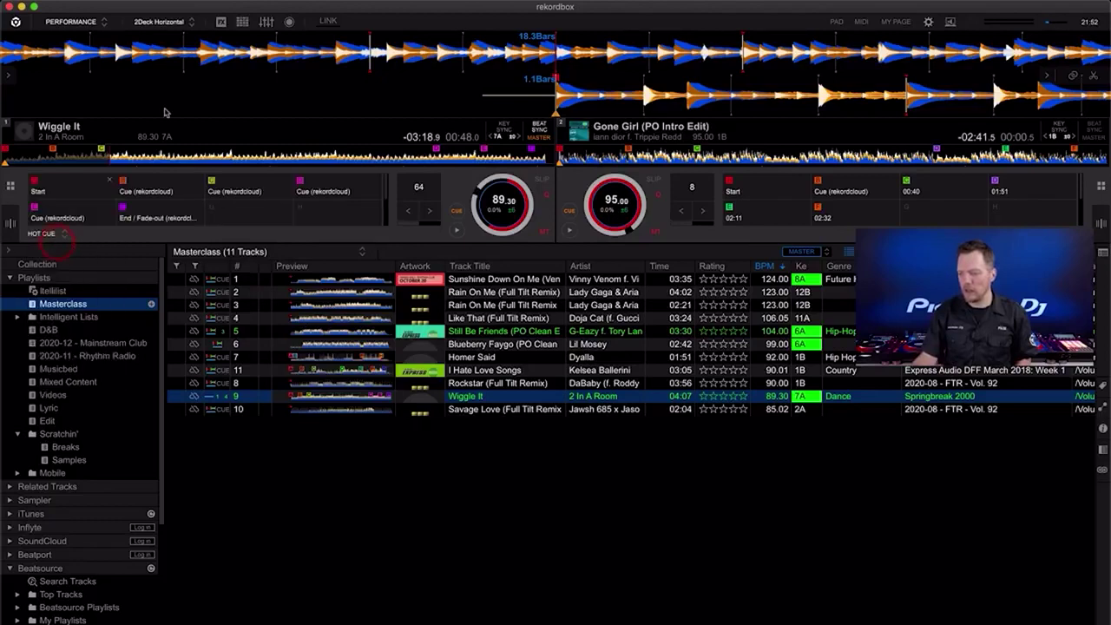
Step: Show the effects section and toggle FX1 between single and multi mode, ending on multi with Flanger, Echo and Spiral
left_click(222, 21)
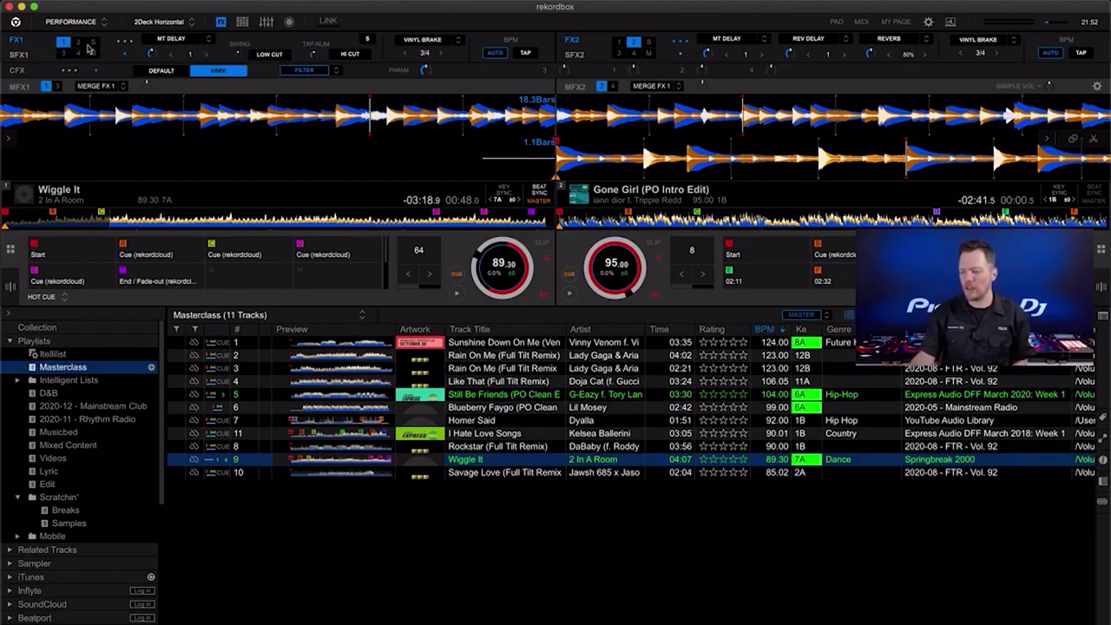
left_click(124, 42)
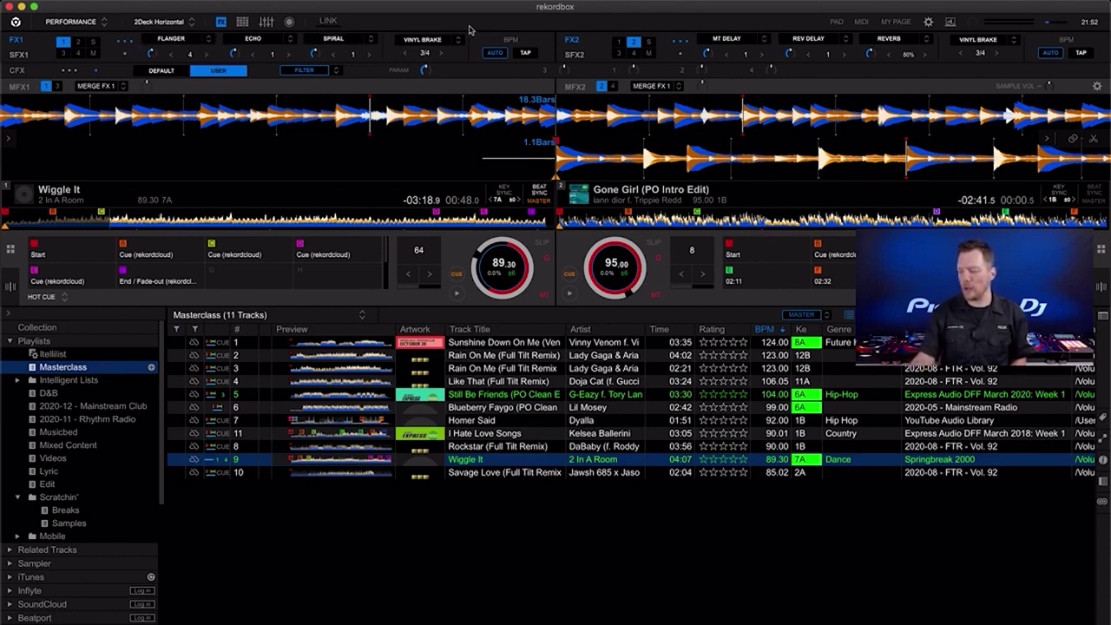
left_click(124, 48)
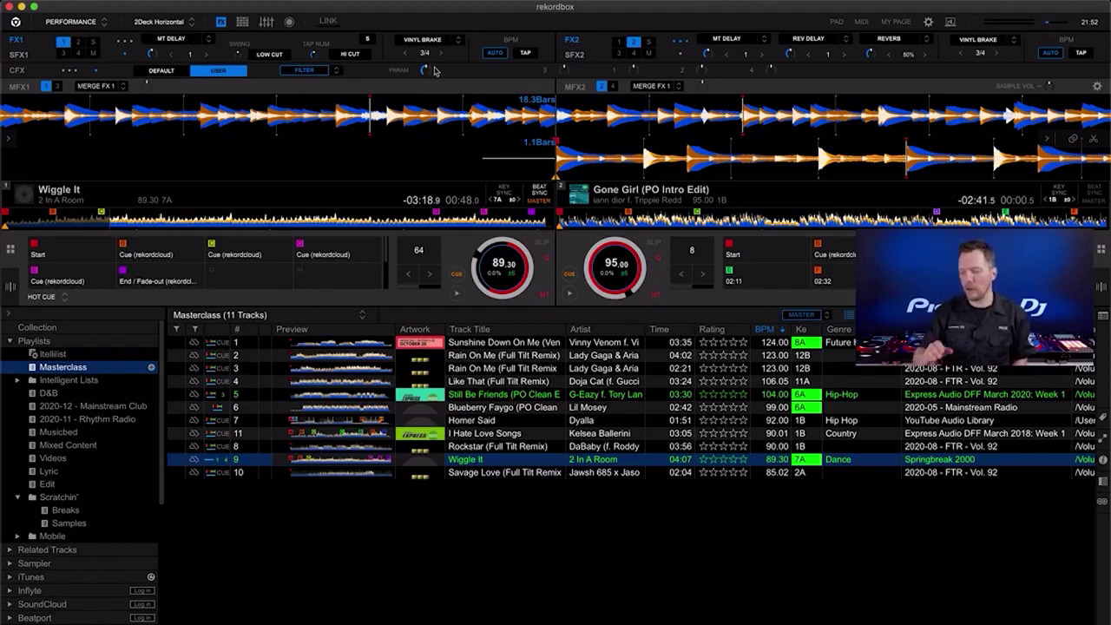
left_click(125, 42)
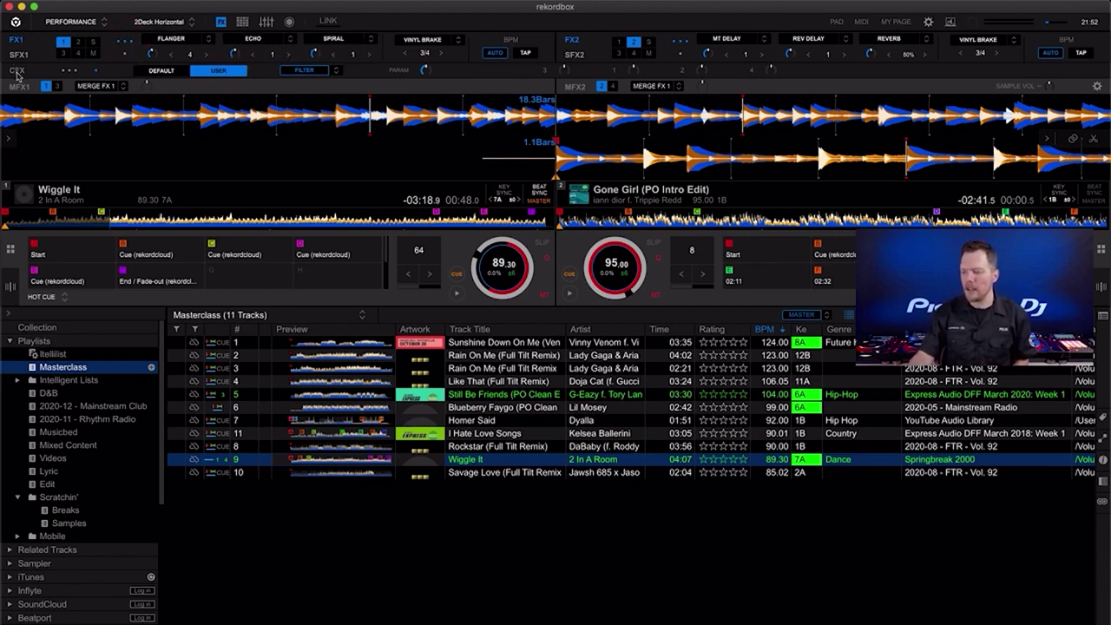
Step: Review the CFX effect choices, switch CFX to individual effects per channel and set channel 1 to Pitch
left_click(338, 73)
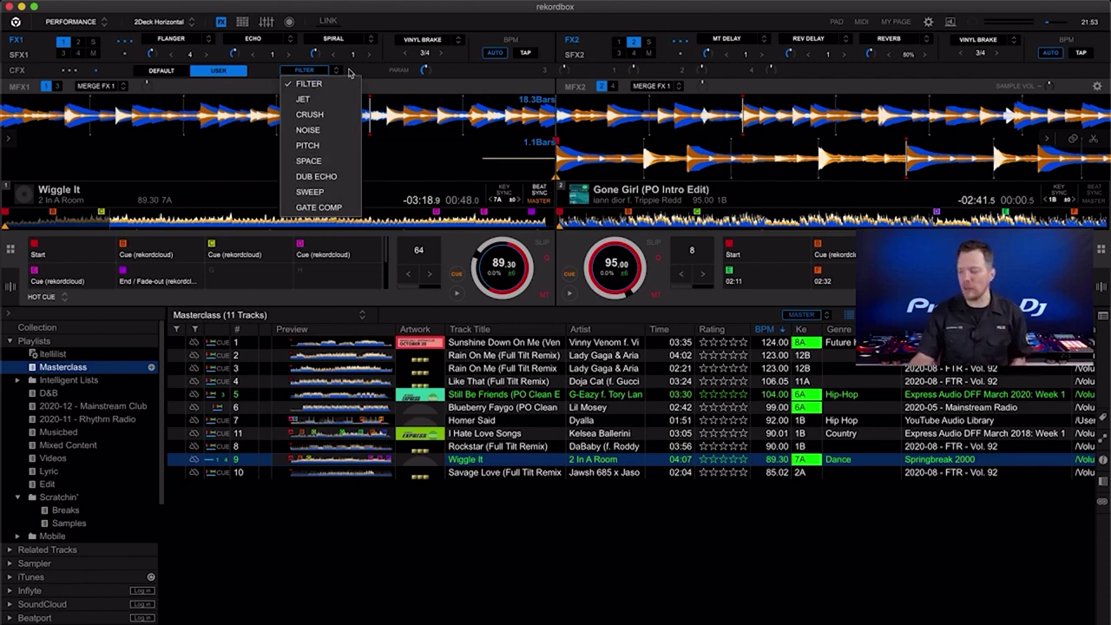
left_click(350, 74)
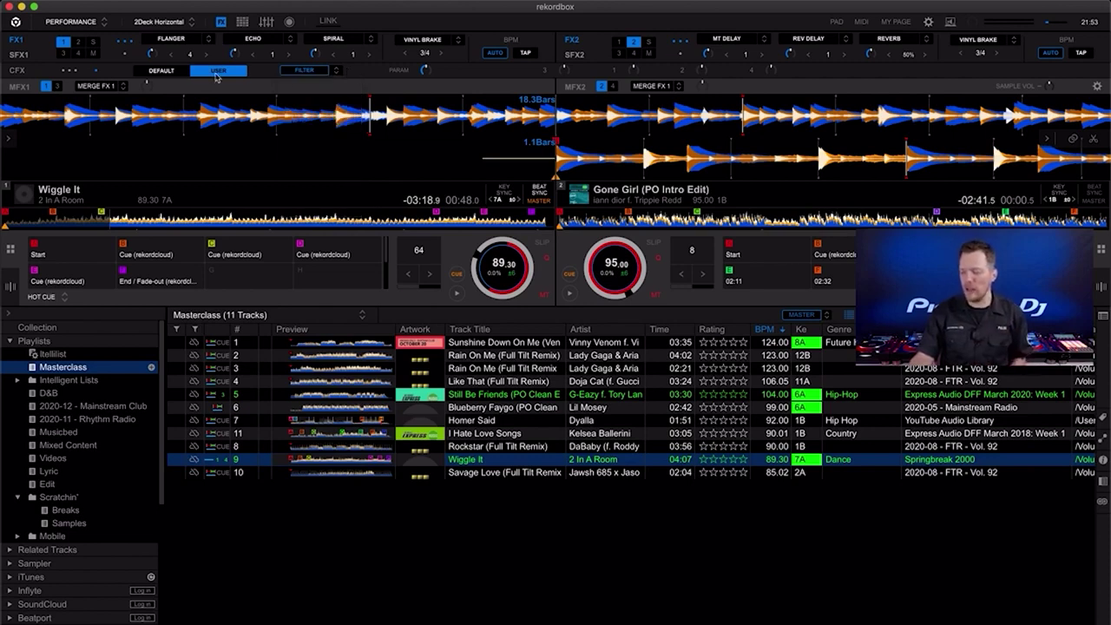
left_click(70, 72)
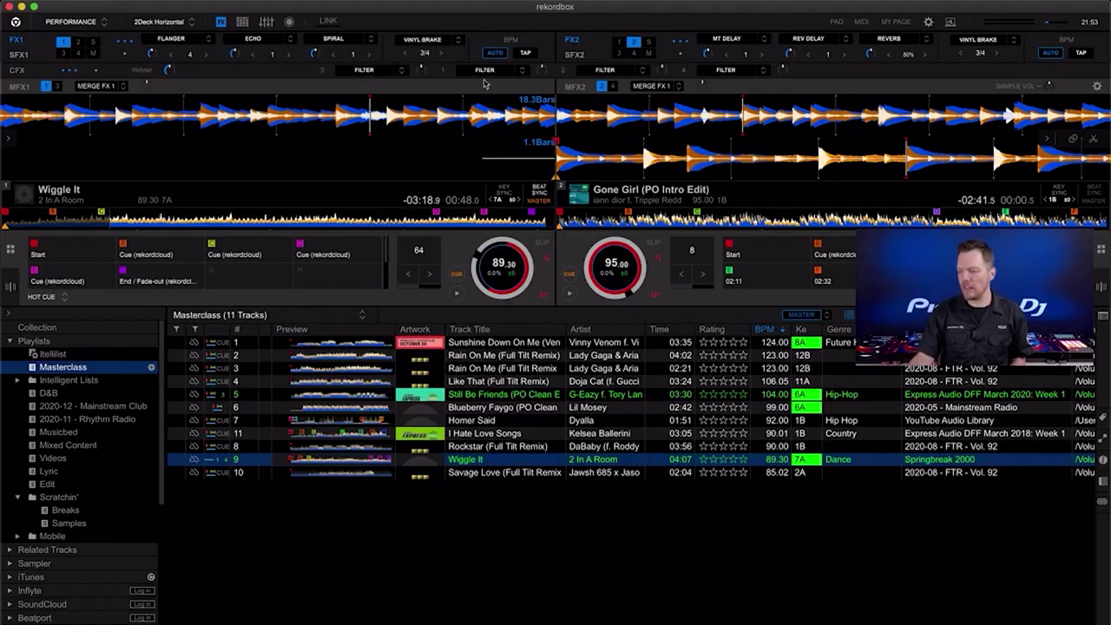
left_click(520, 71)
left_click(507, 144)
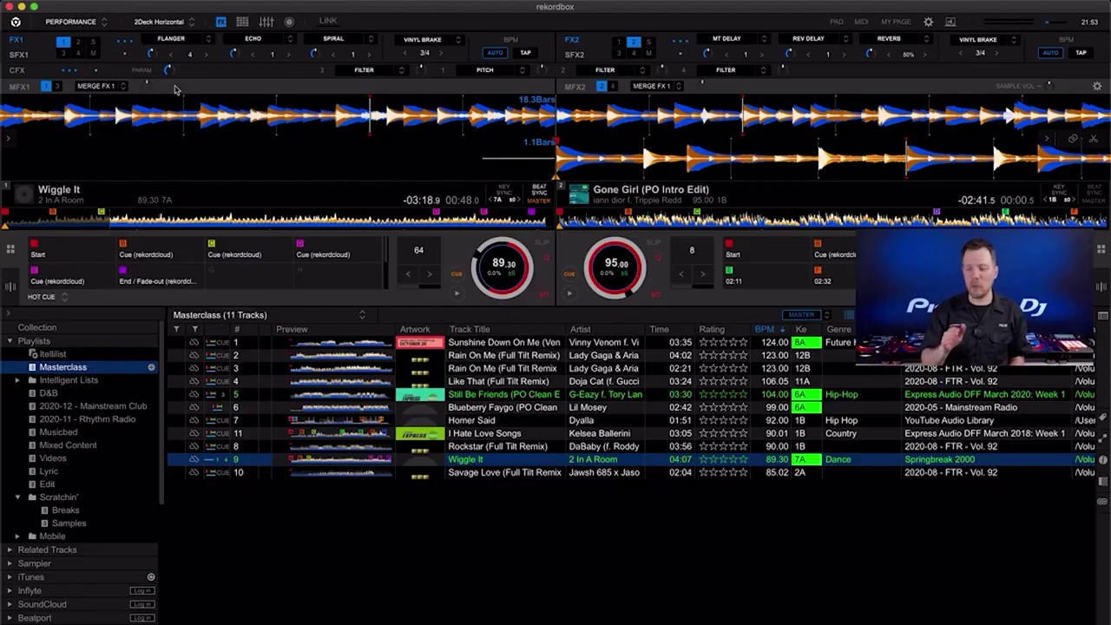
Step: Open the Merge FX settings, review the build, release and drop options of the four presets, and close the settings
left_click(1097, 87)
left_click_drag(588, 89, 584, 37)
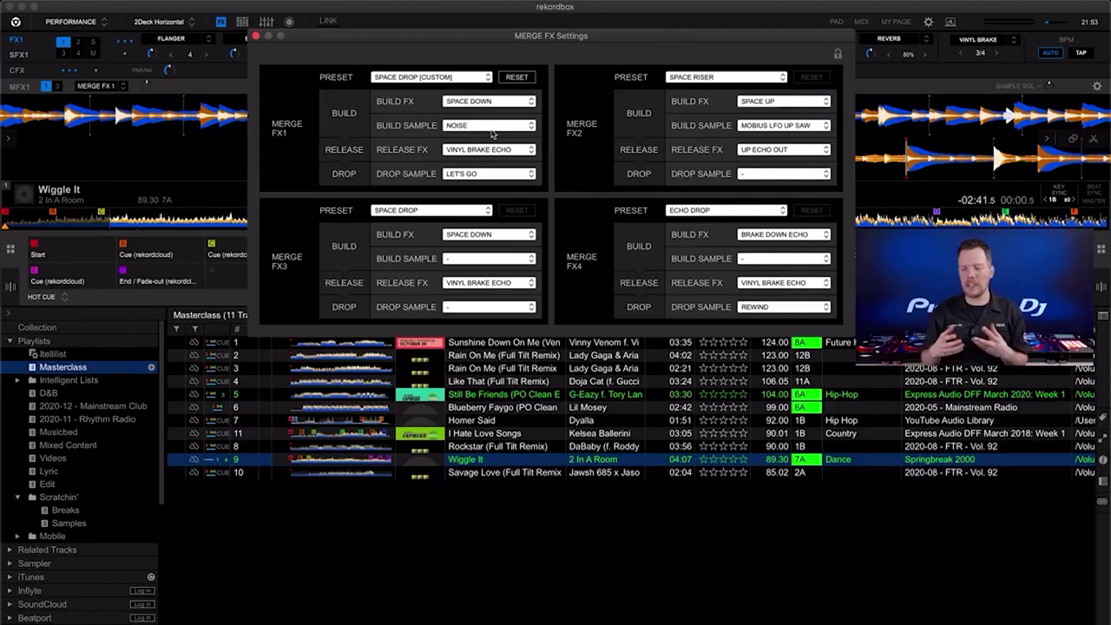
left_click(257, 36)
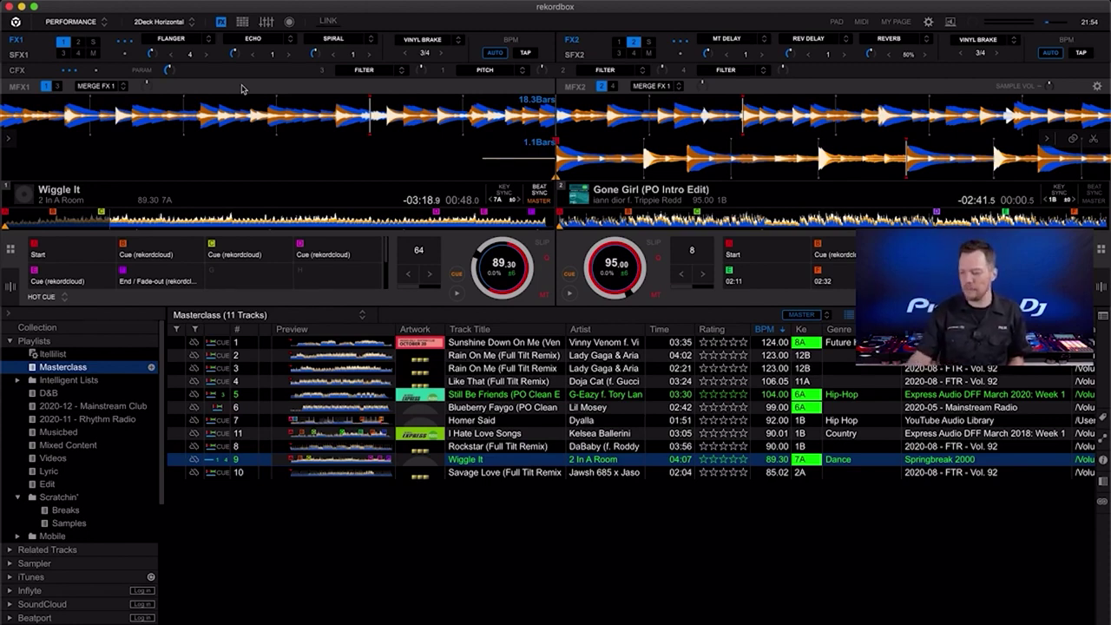
Step: Replace the effects section with the sampler and capture an 8-beat loop from deck 2 into the empty sampler slot below CLAP
left_click(221, 21)
left_click(242, 22)
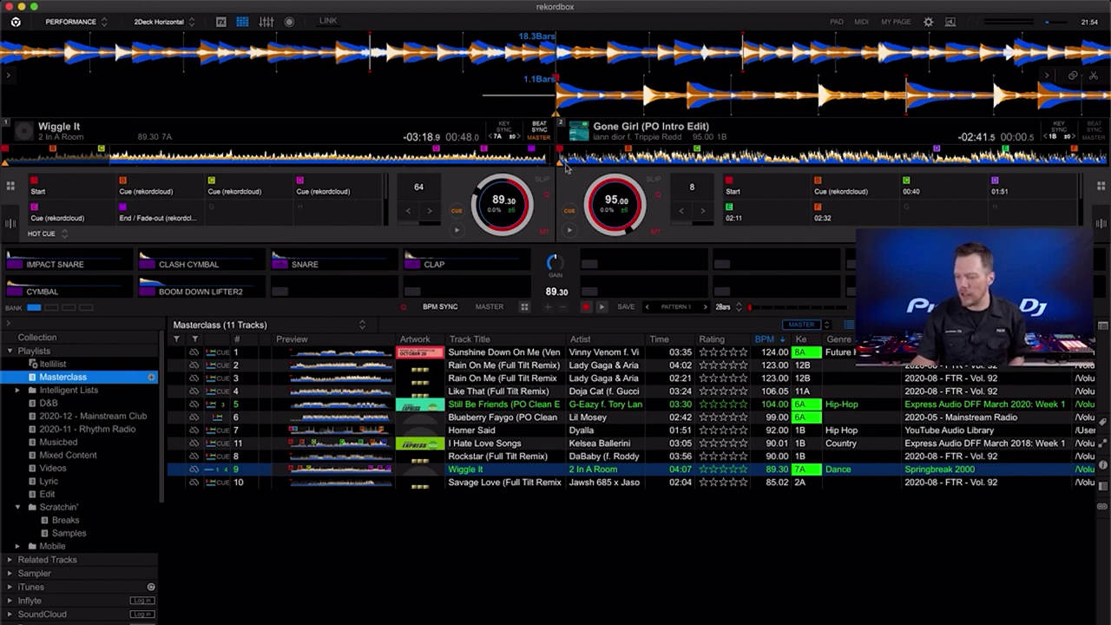
left_click(699, 185)
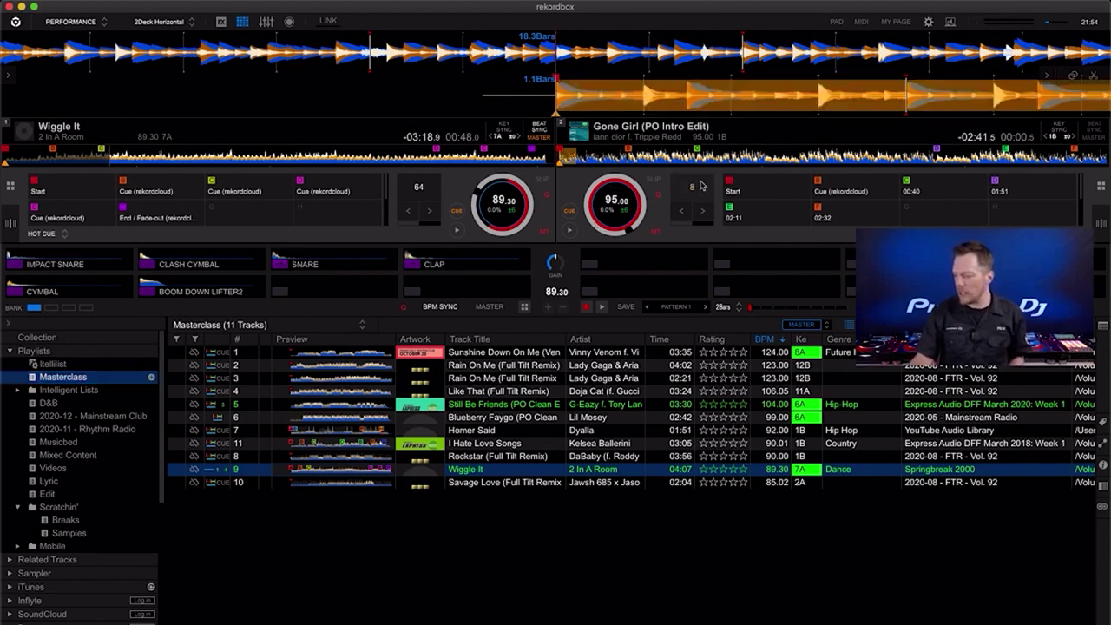
left_click(1095, 78)
left_click_drag(675, 97, 434, 289)
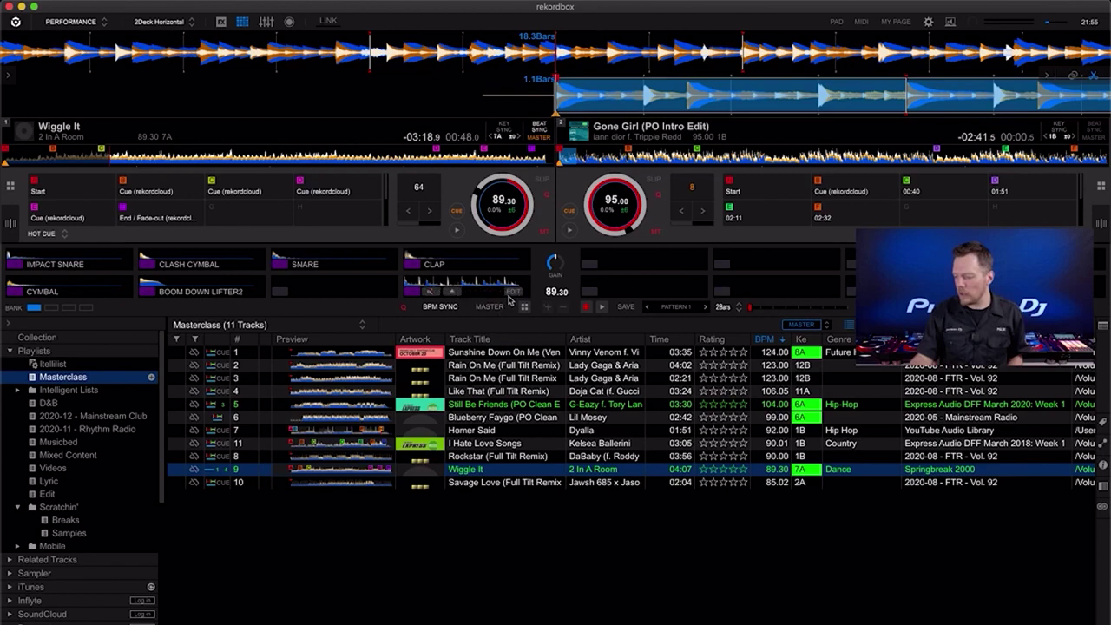
Step: Set the captured Gone Girl sample to loop playback in its slot settings and close them
left_click(512, 292)
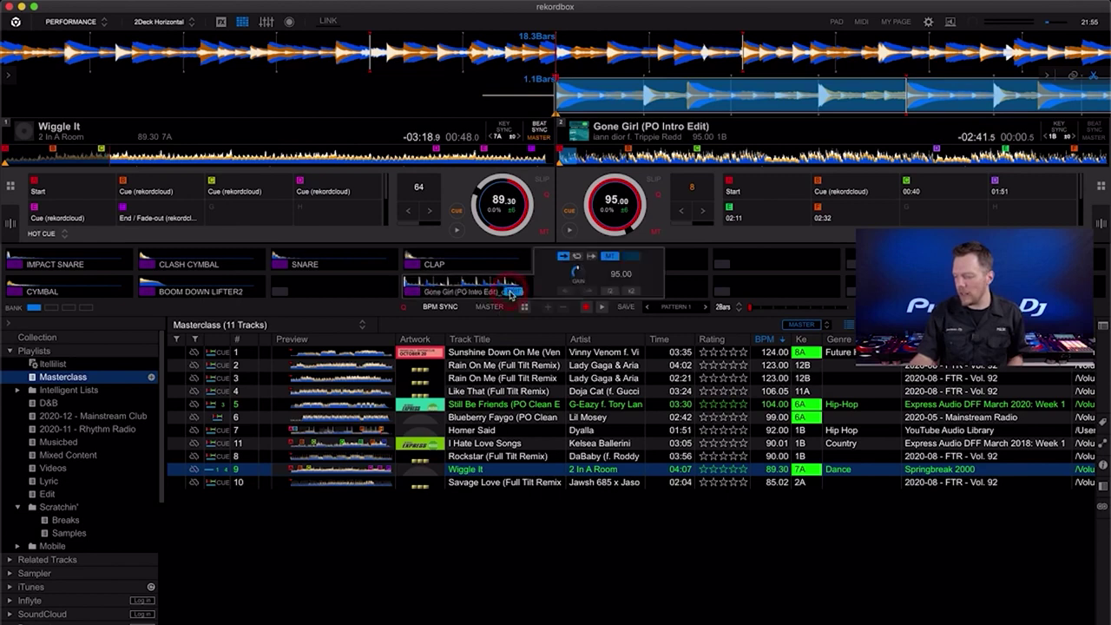
left_click(577, 256)
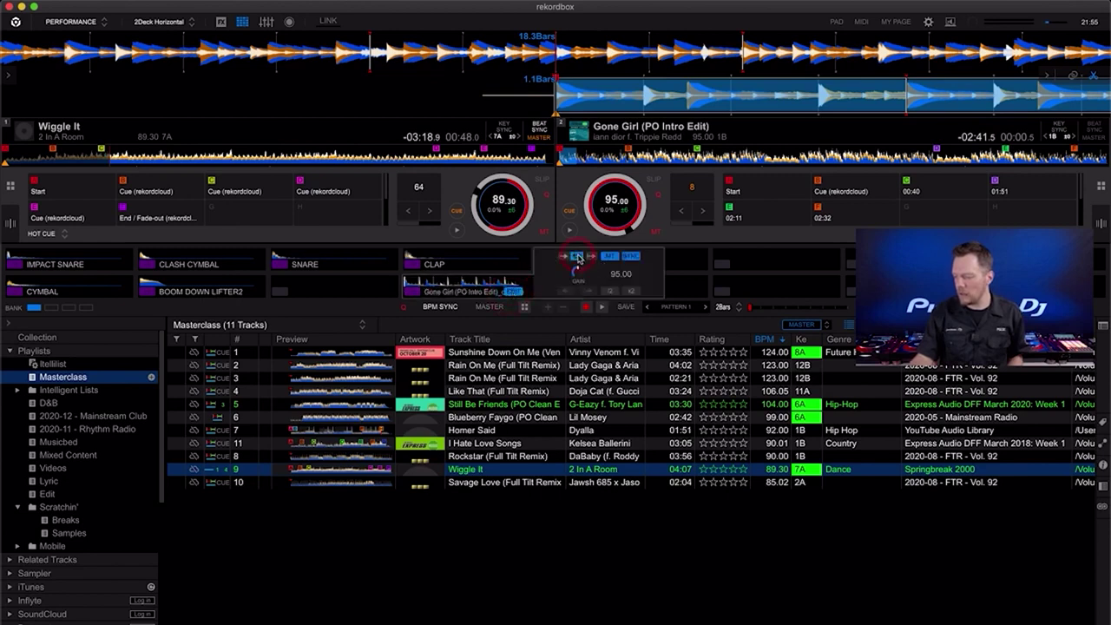
left_click(516, 293)
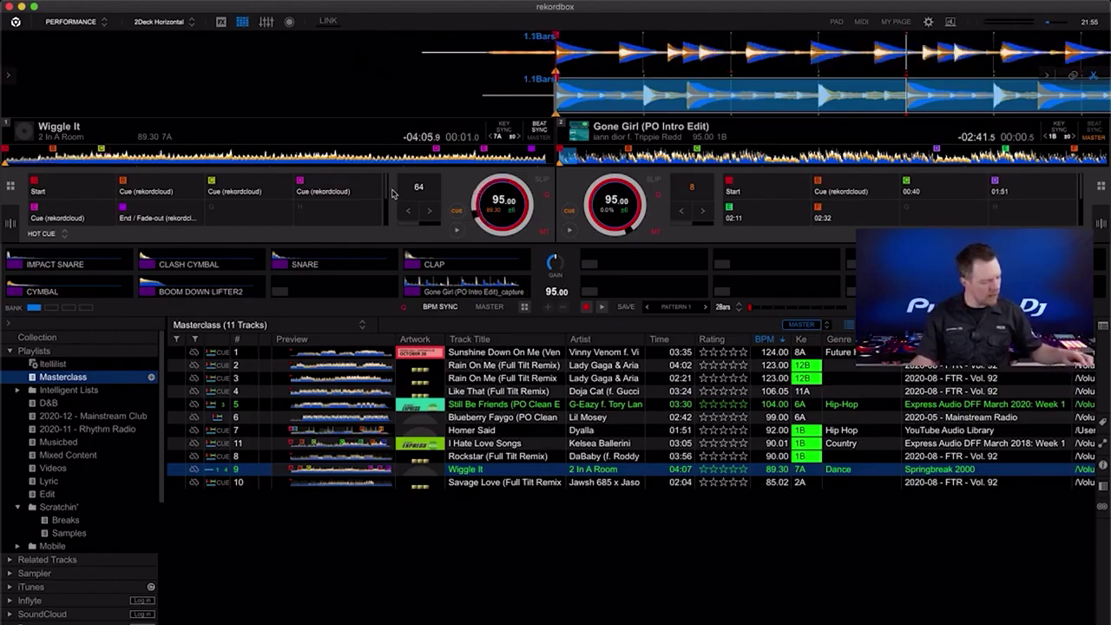
Step: Shorten deck 1's loop from its start to 8 beats and make deck 1 the tempo master
left_click(408, 210)
left_click(408, 211)
left_click(410, 213)
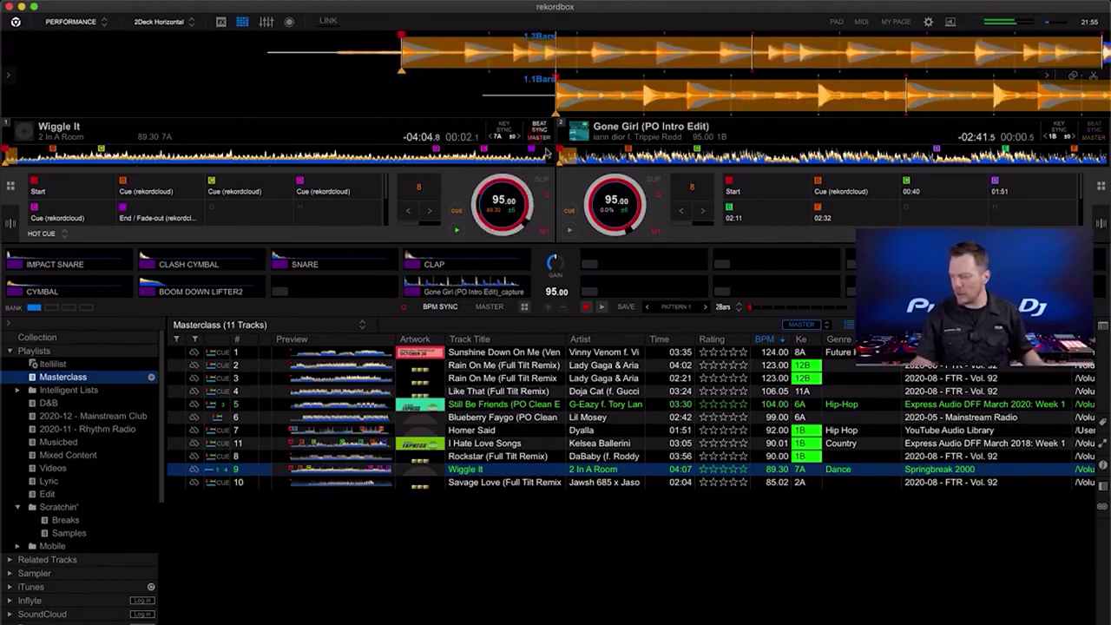
left_click(539, 137)
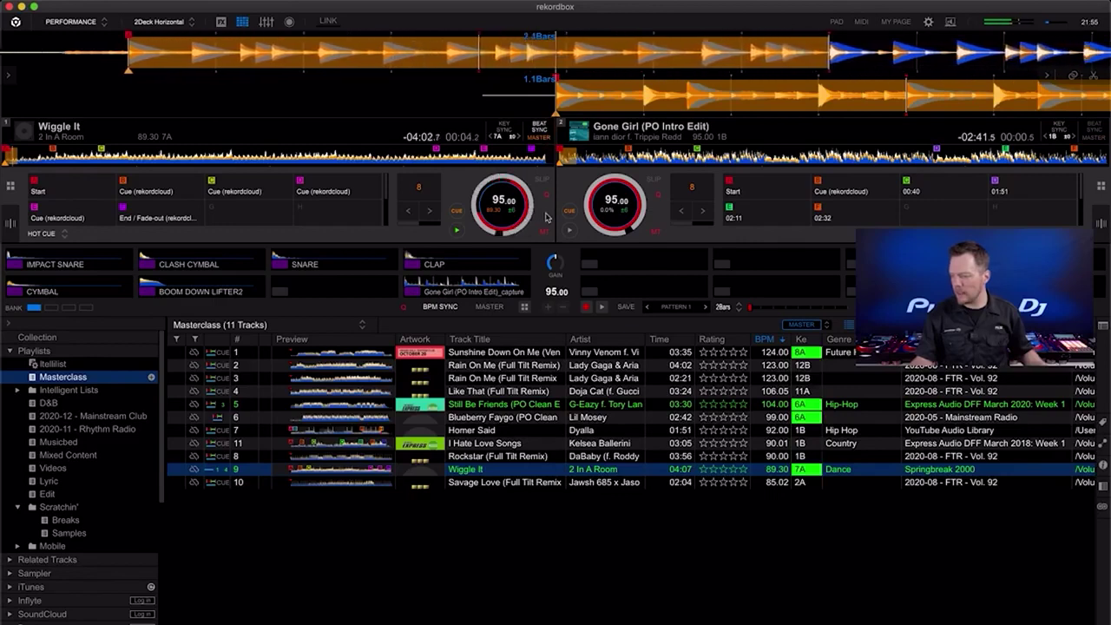
mouse_move(514, 267)
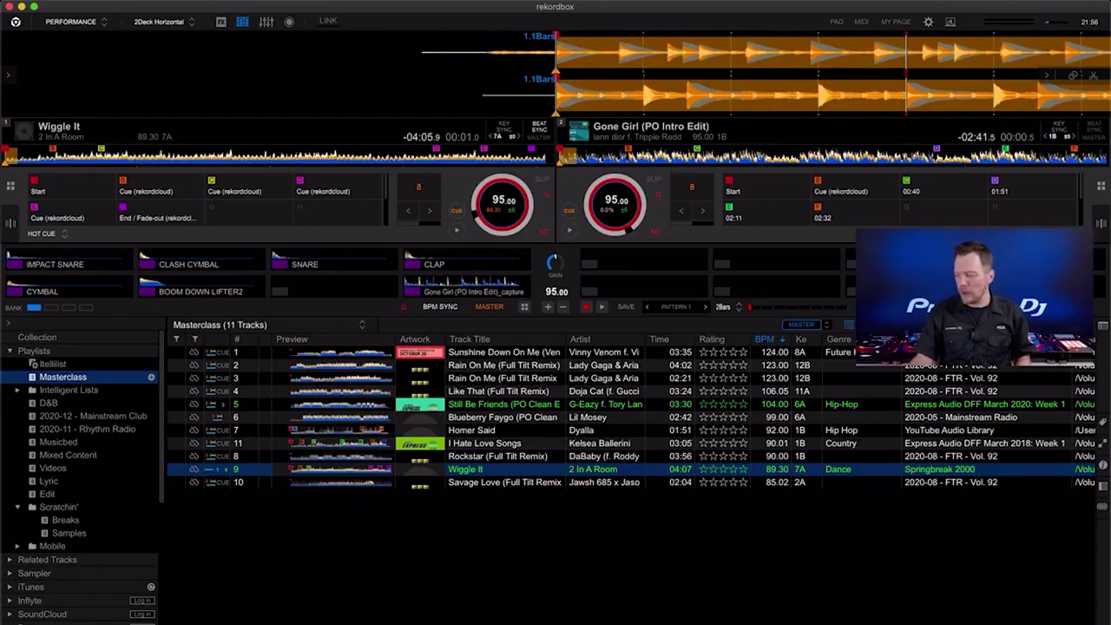
Step: Hide the sampler and enable the Lighting, Lyric and Video functions in the preferences
left_click(242, 22)
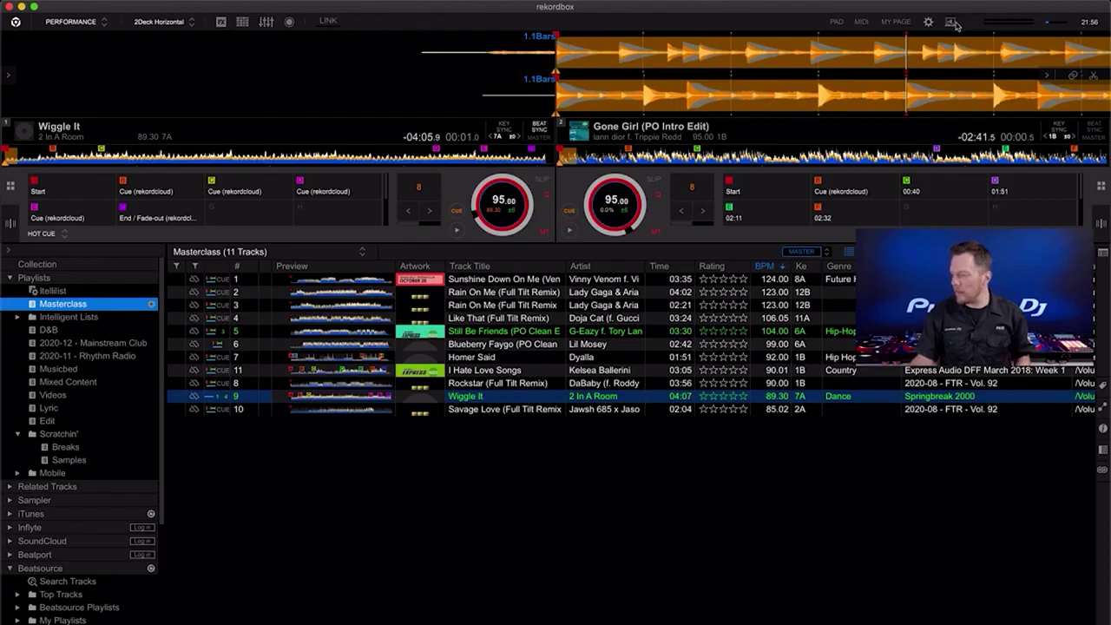
left_click(927, 23)
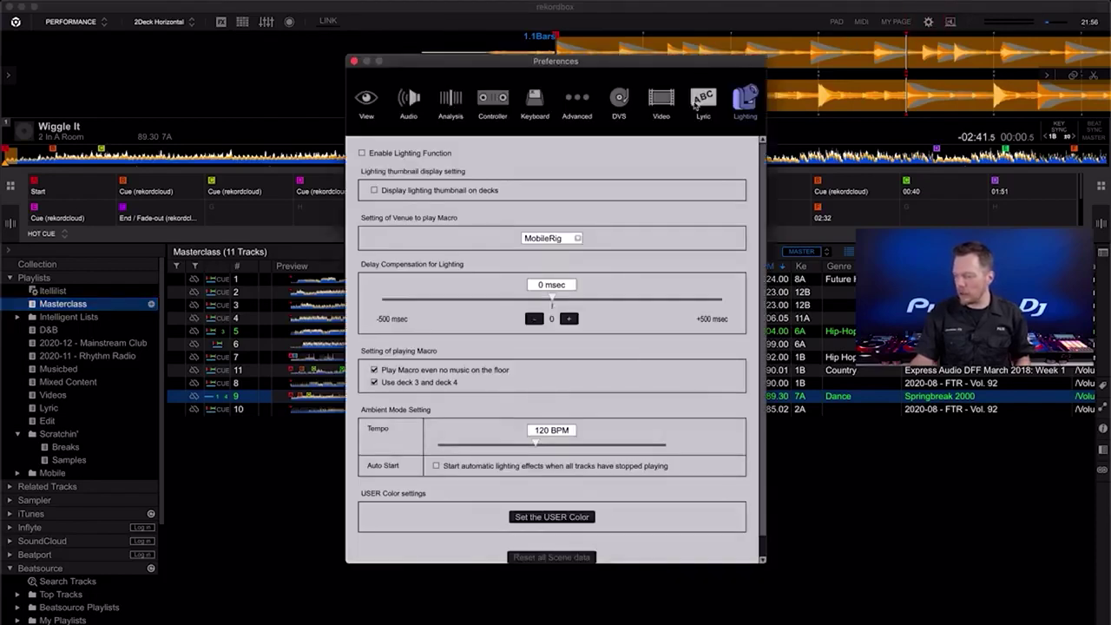
left_click(425, 153)
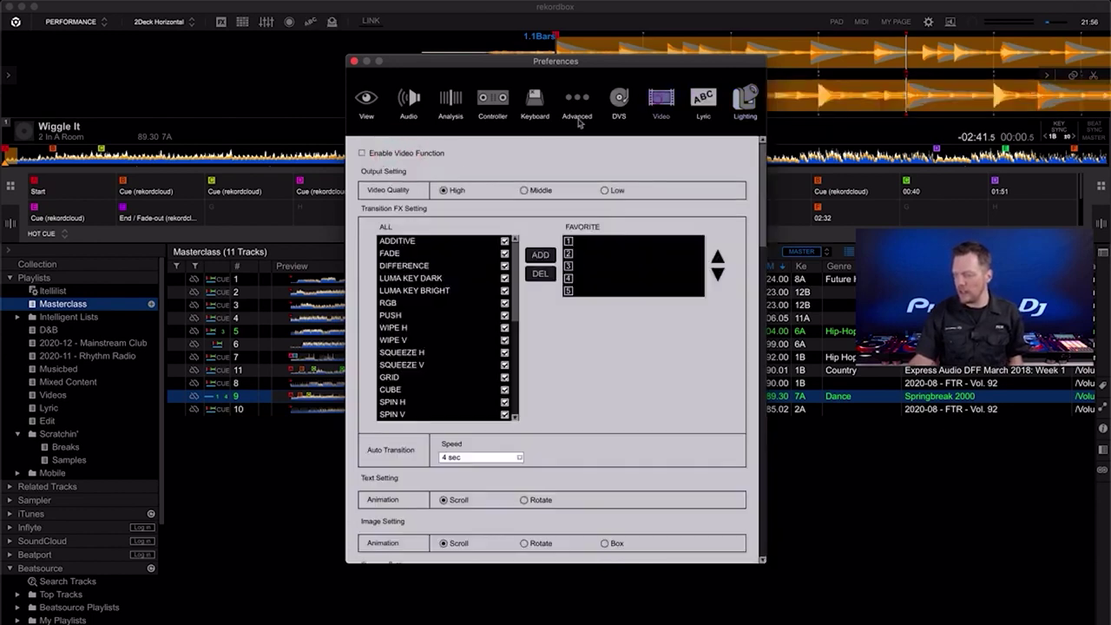
left_click(401, 154)
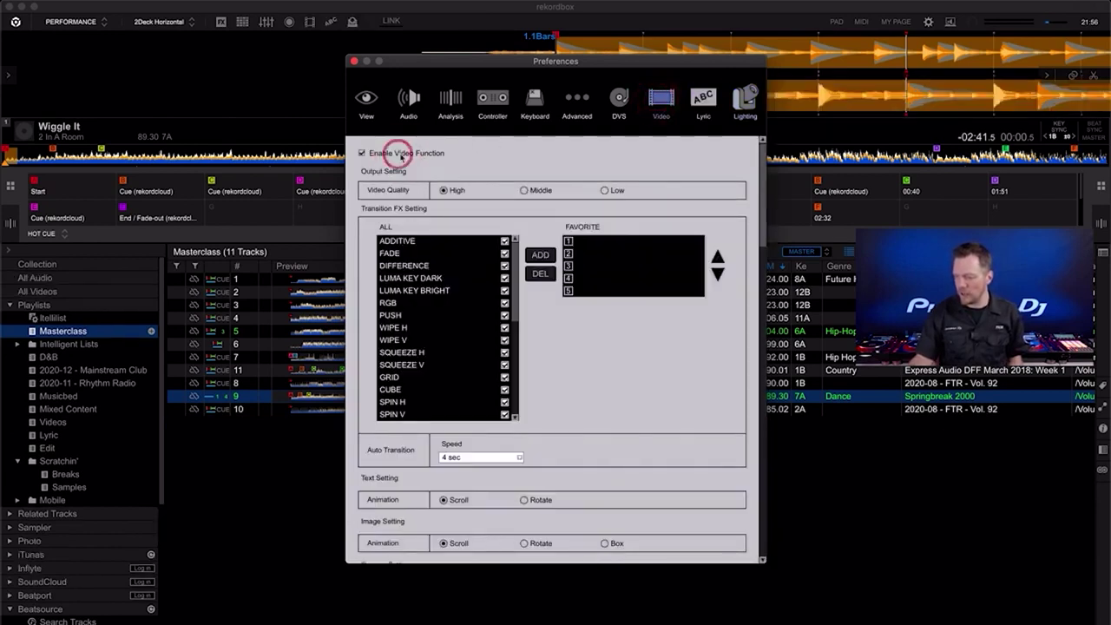
left_click(354, 61)
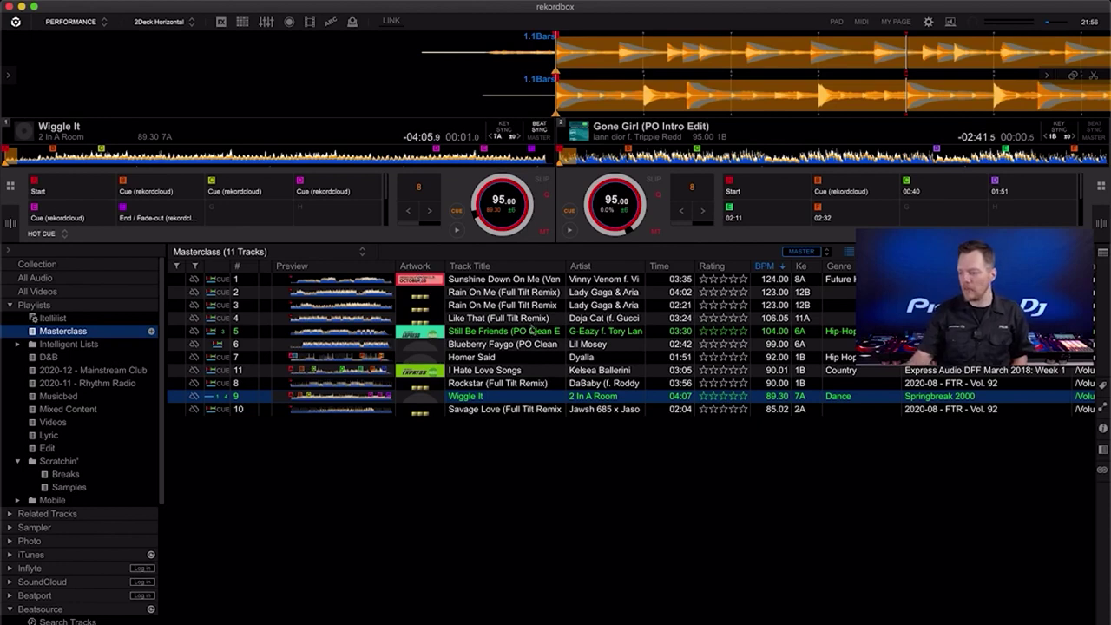
Step: Show the lighting section, review the Confetti Canon's DMX direct control settings and trigger the Confetti Canon
left_click(352, 23)
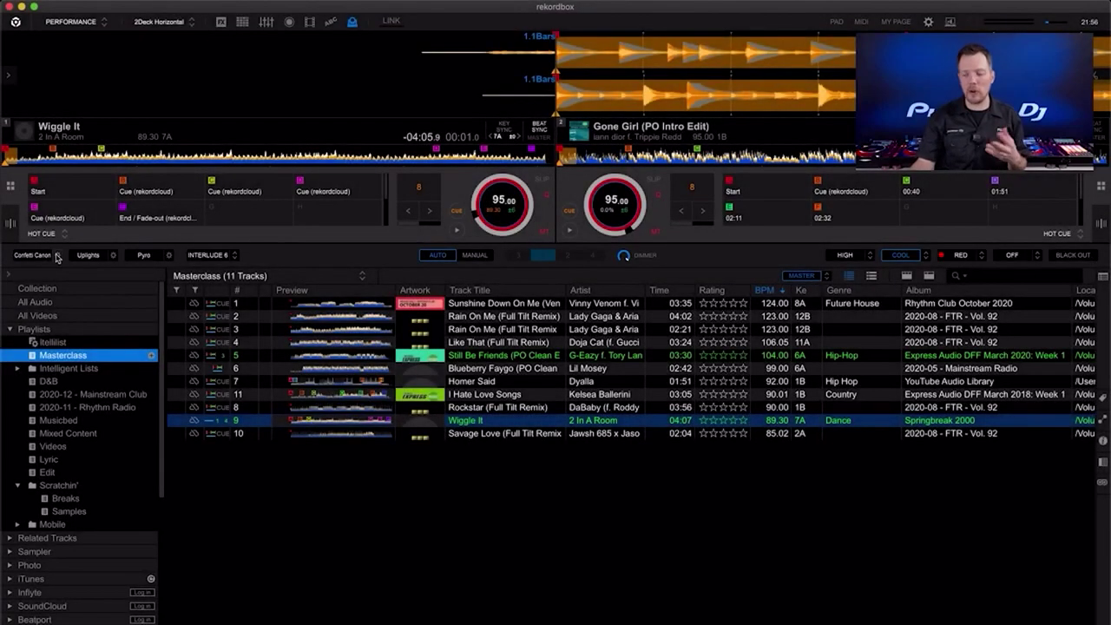
left_click(57, 255)
left_click_drag(550, 186, 502, 152)
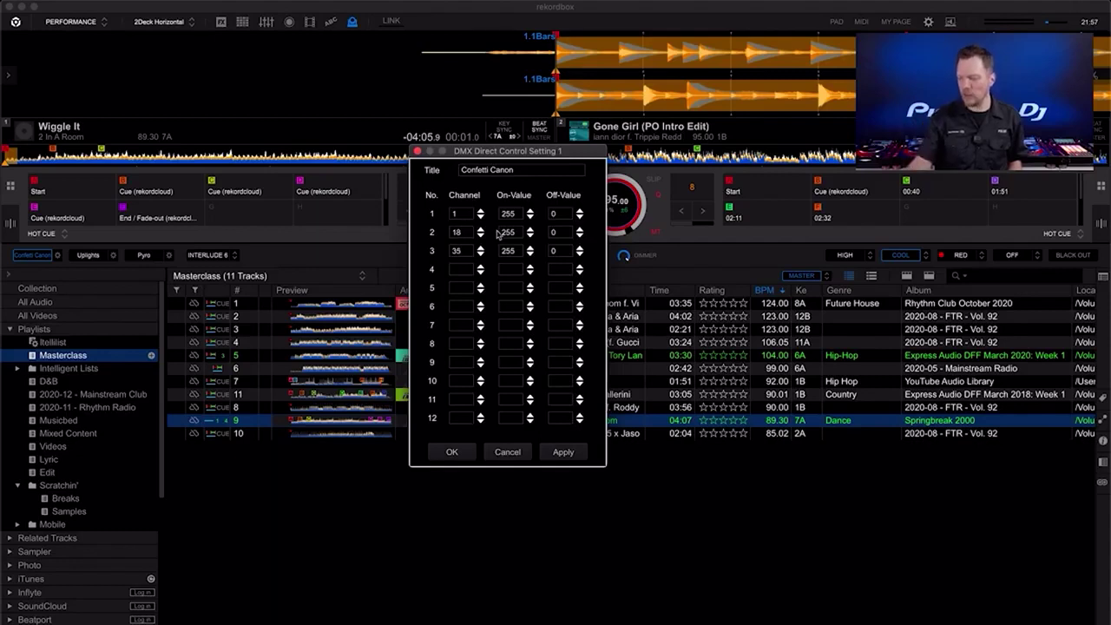
left_click(451, 452)
left_click(26, 256)
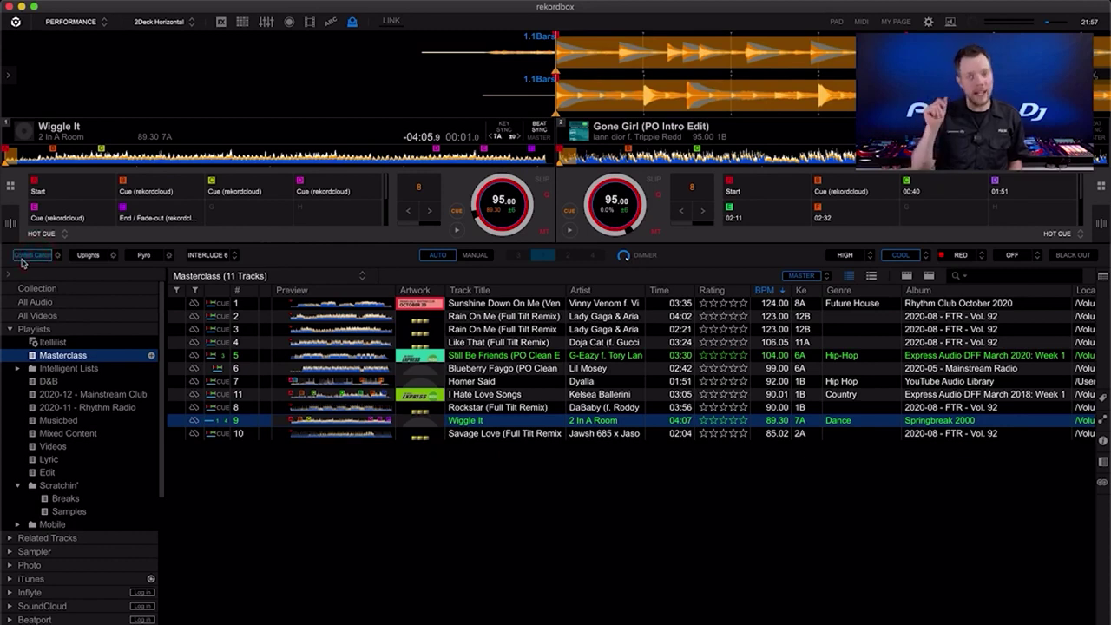
Step: Trigger the Uplights and review their DMX direct control channels and on/off values without changing them
left_click(85, 257)
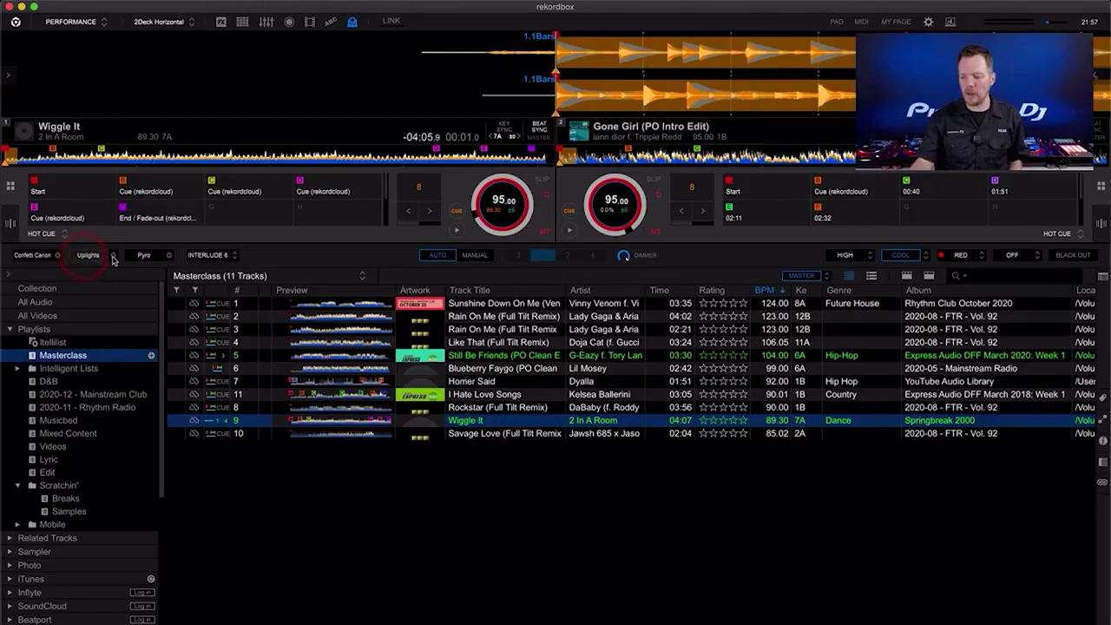
left_click(113, 256)
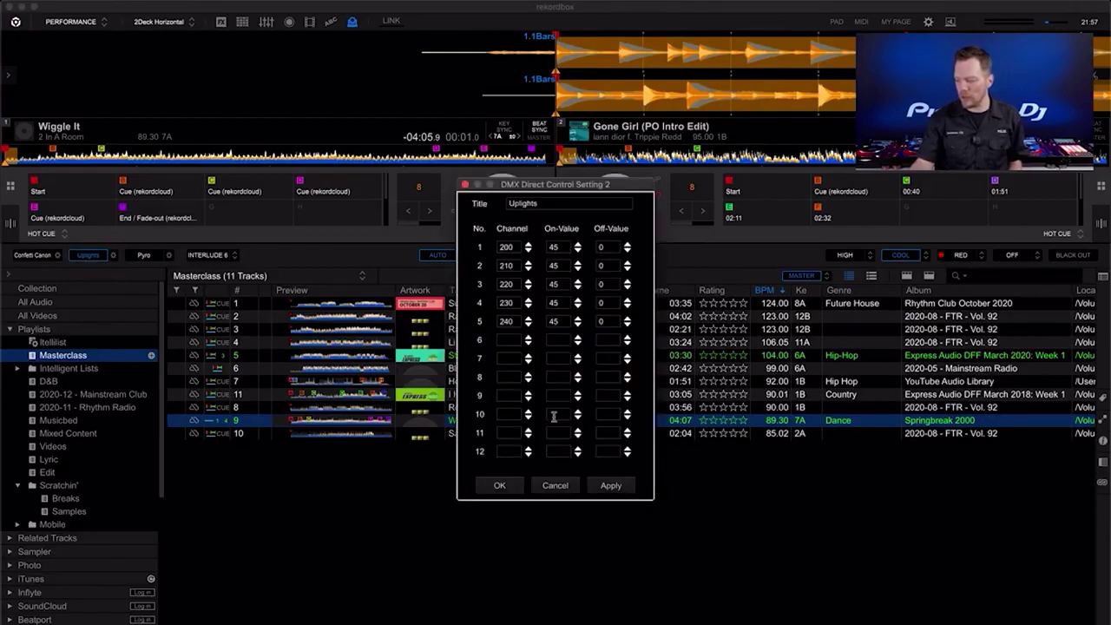
left_click(553, 484)
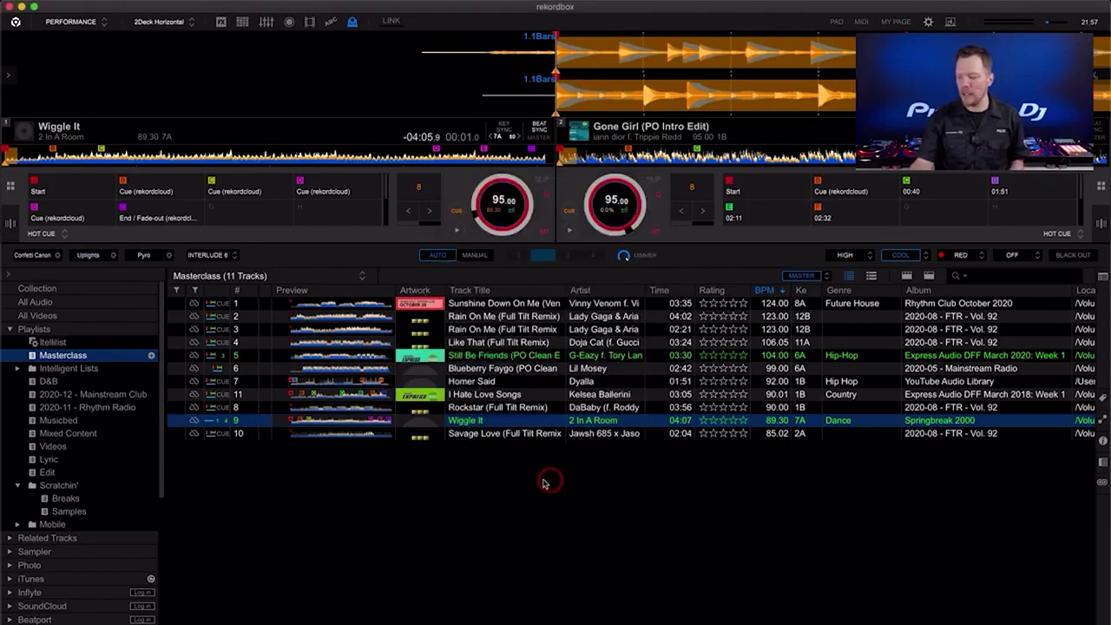
Step: Switch the lighting interlude to INTERLUDE 1 and hide the lighting section
left_click(233, 257)
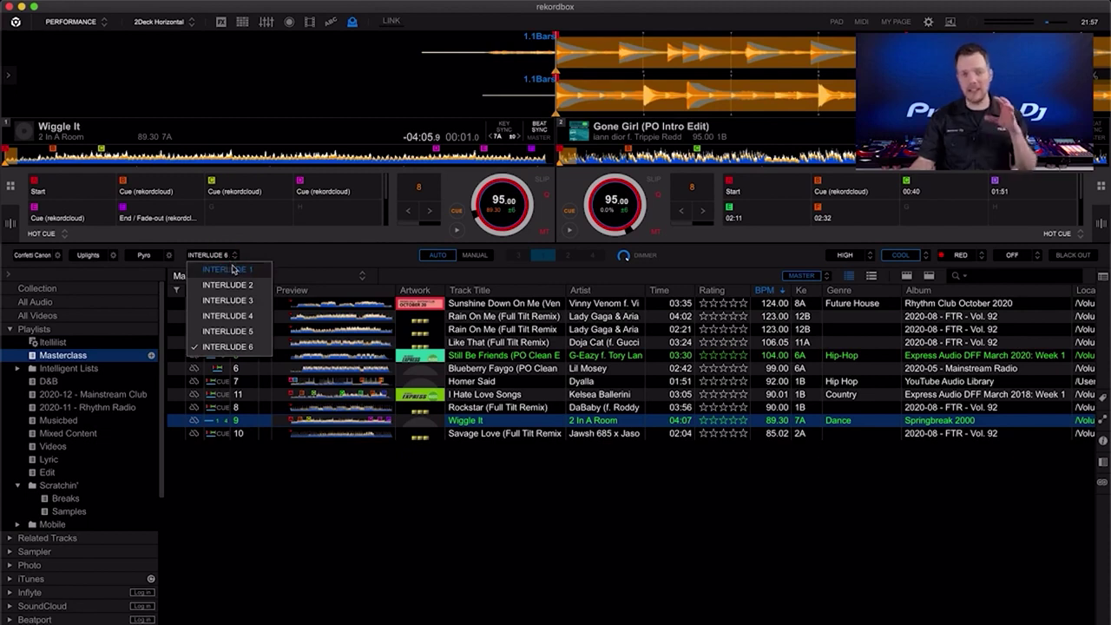
left_click(235, 270)
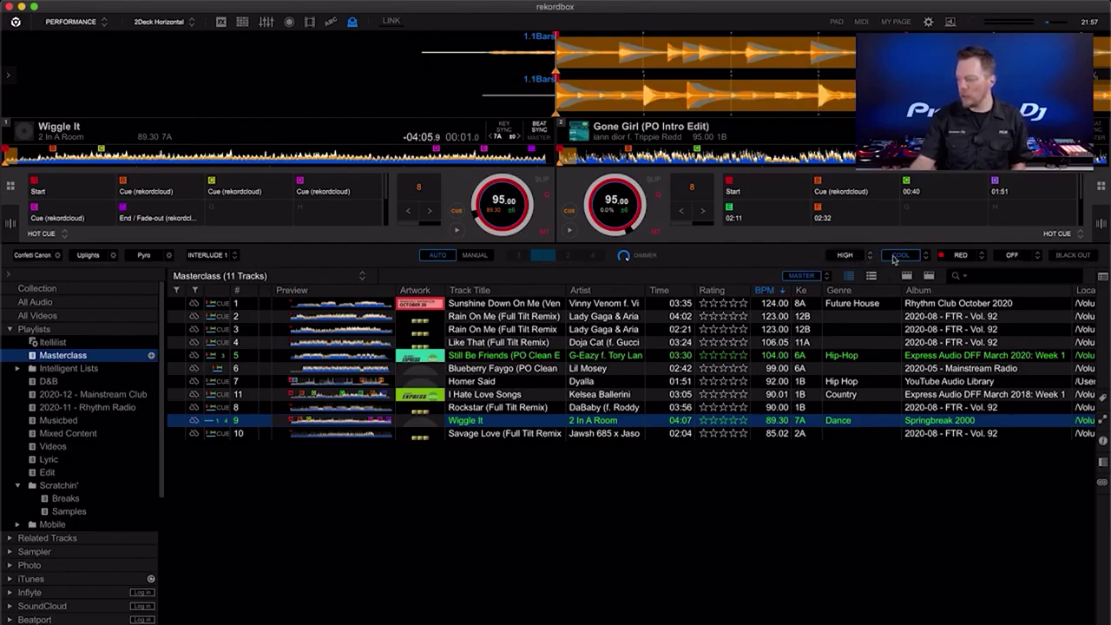
left_click(1015, 255)
left_click(1034, 260)
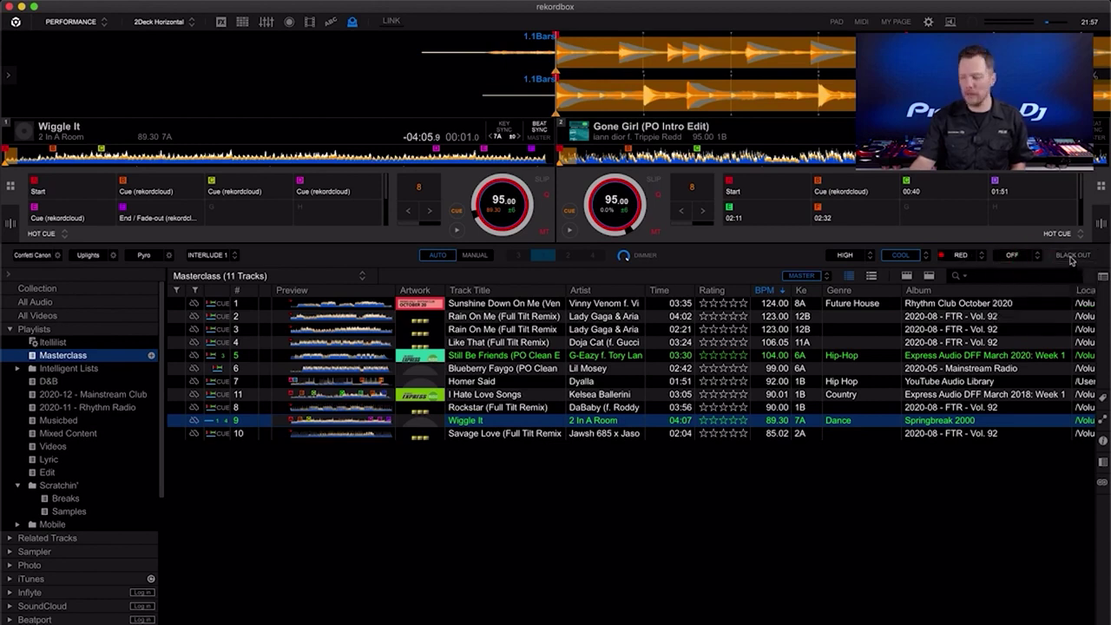
left_click(352, 23)
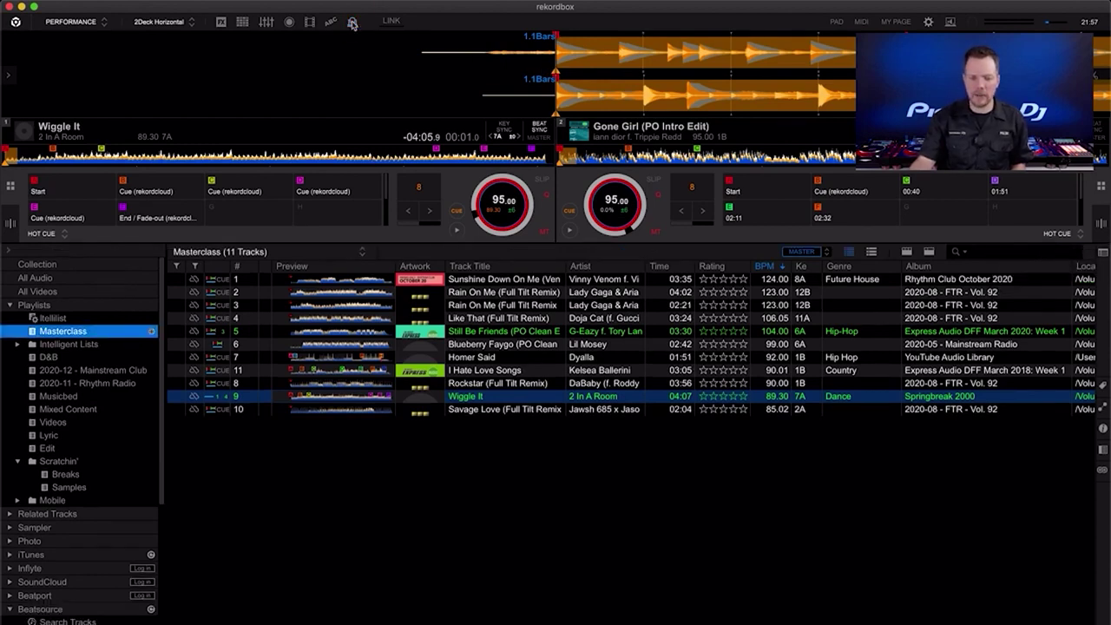
Step: Show the recording section, check its available audio sources and hide the section again
left_click(292, 23)
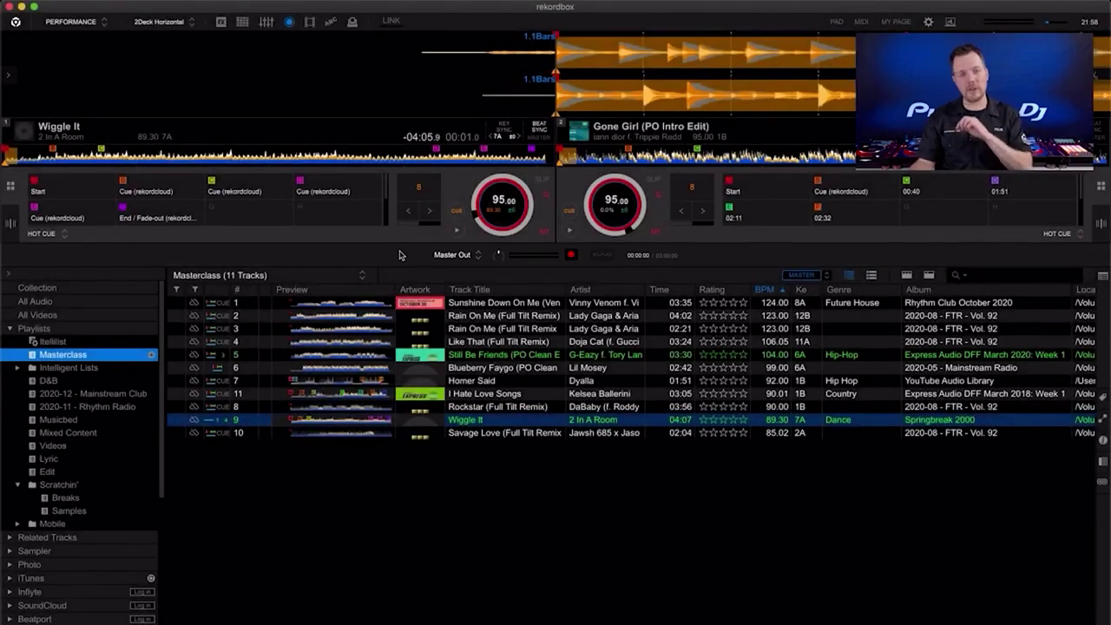
left_click(478, 256)
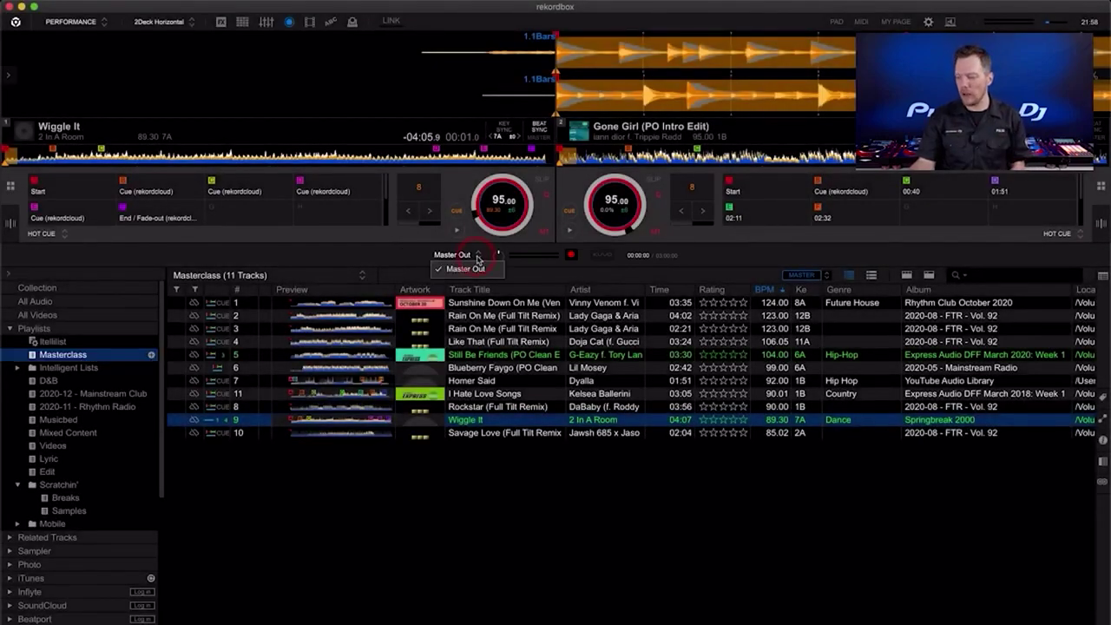
left_click(393, 259)
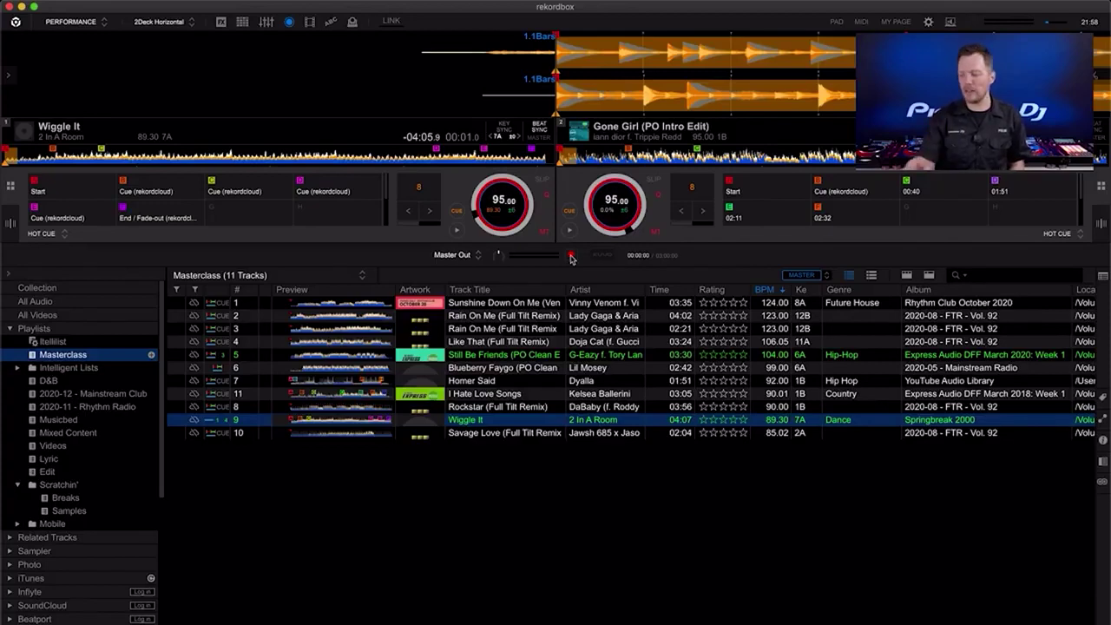
left_click(291, 23)
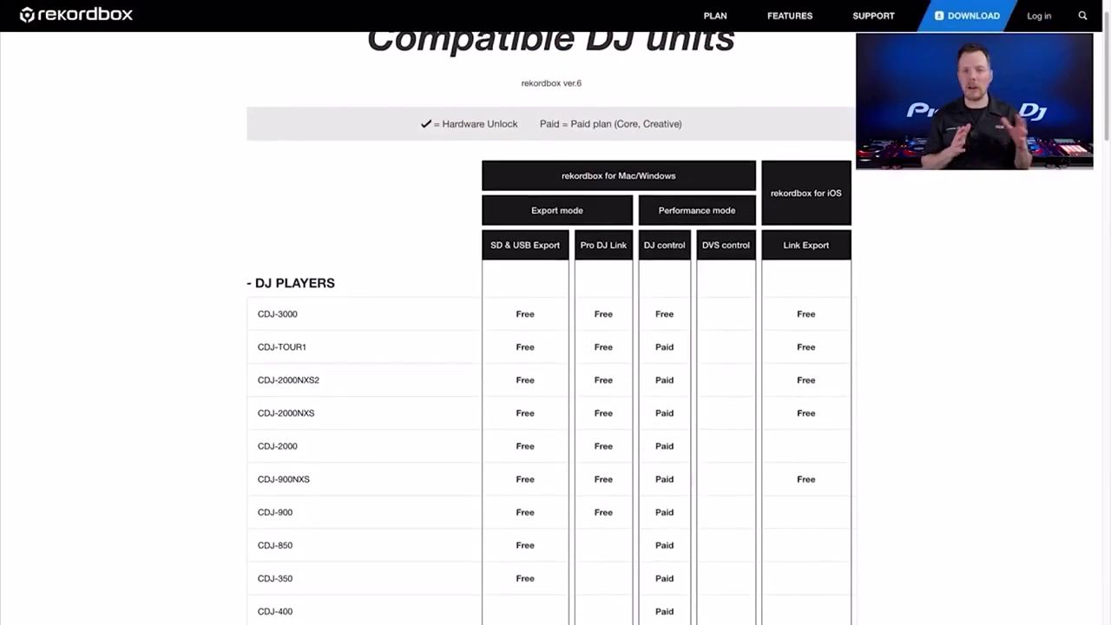
Step: On the rekordbox website, look through the Compatible DJ units table from DJ players through all-in-one systems to DJ mixers
scroll(551, 324, "down", 3)
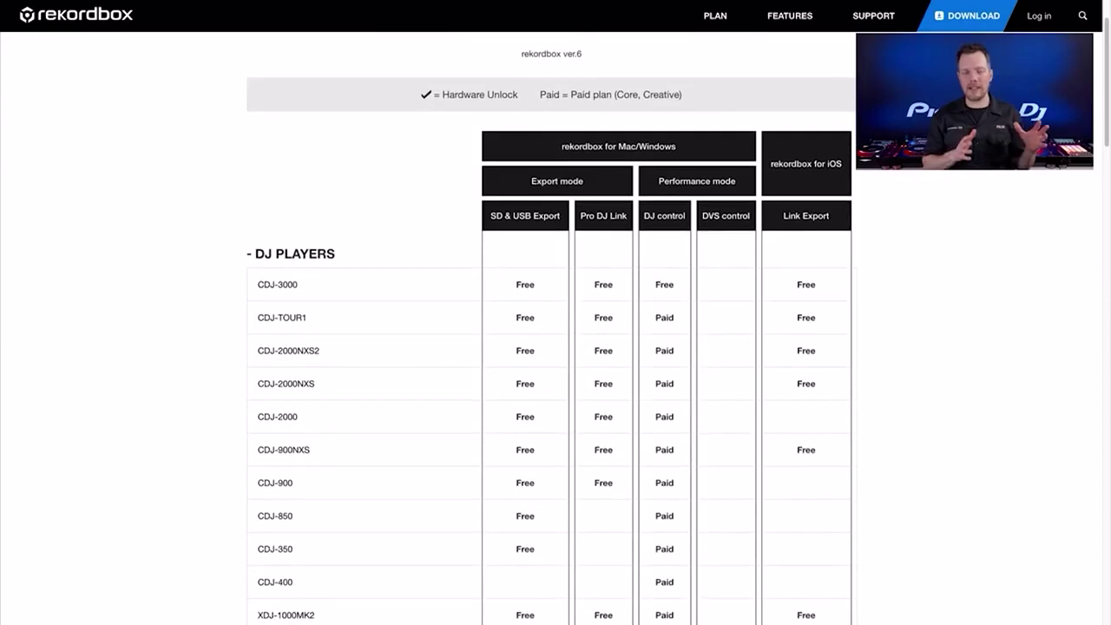
scroll(551, 324, "down", 3)
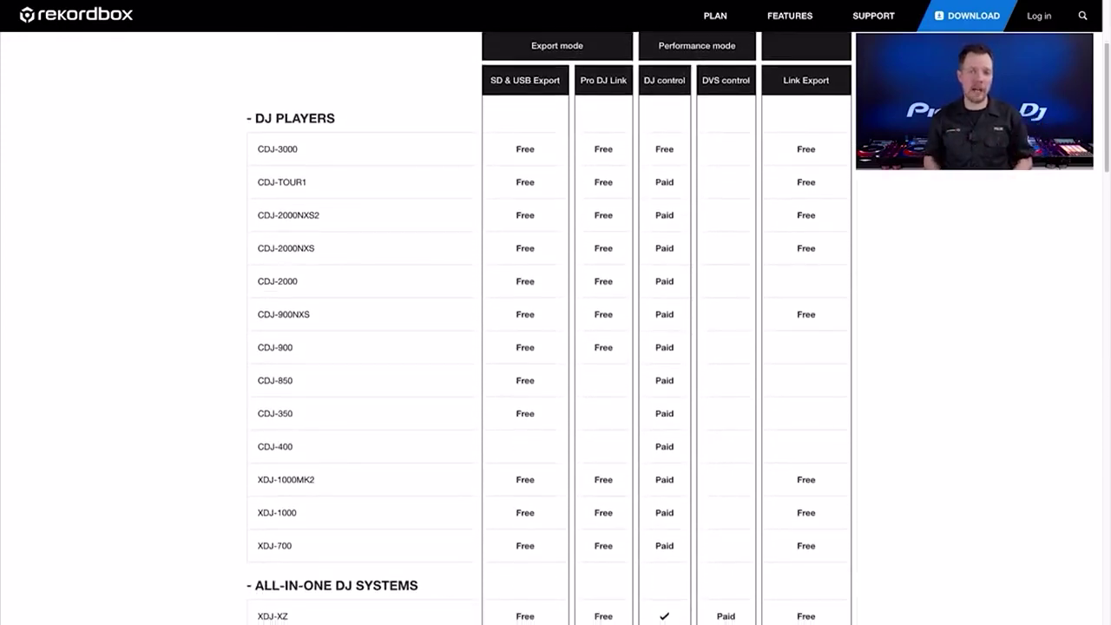
scroll(551, 324, "down", 3)
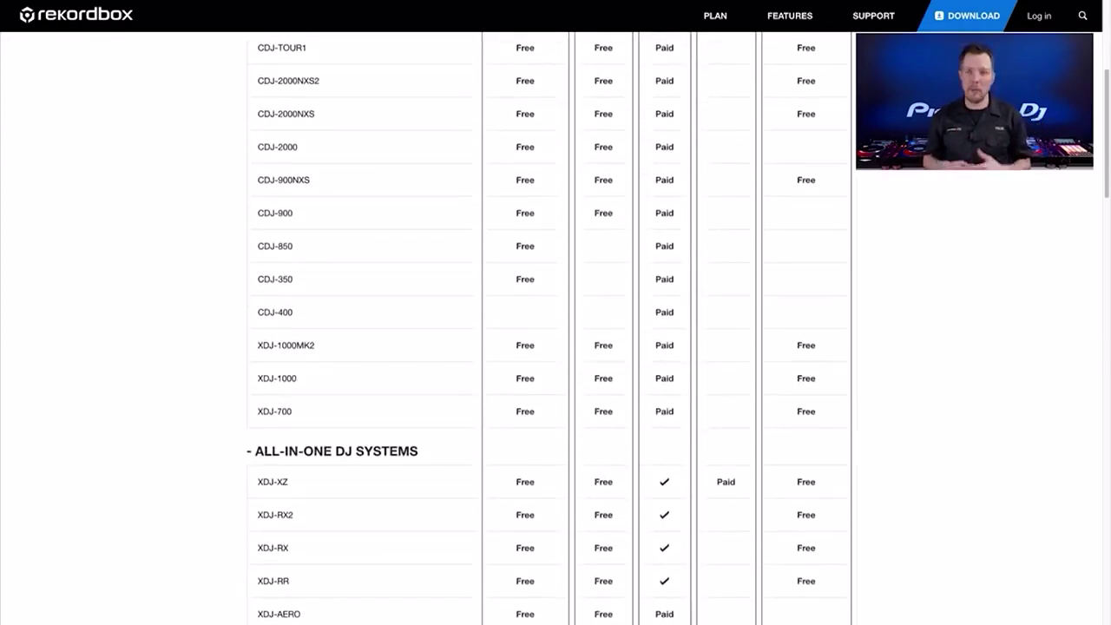
scroll(551, 324, "down", 3)
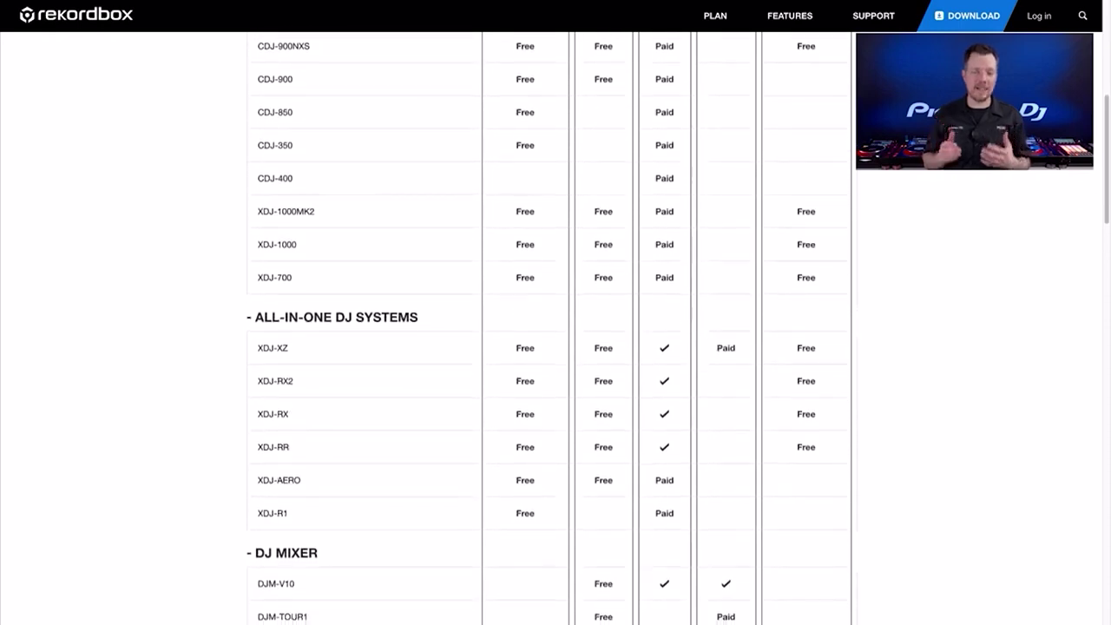
scroll(551, 323, "down", 3)
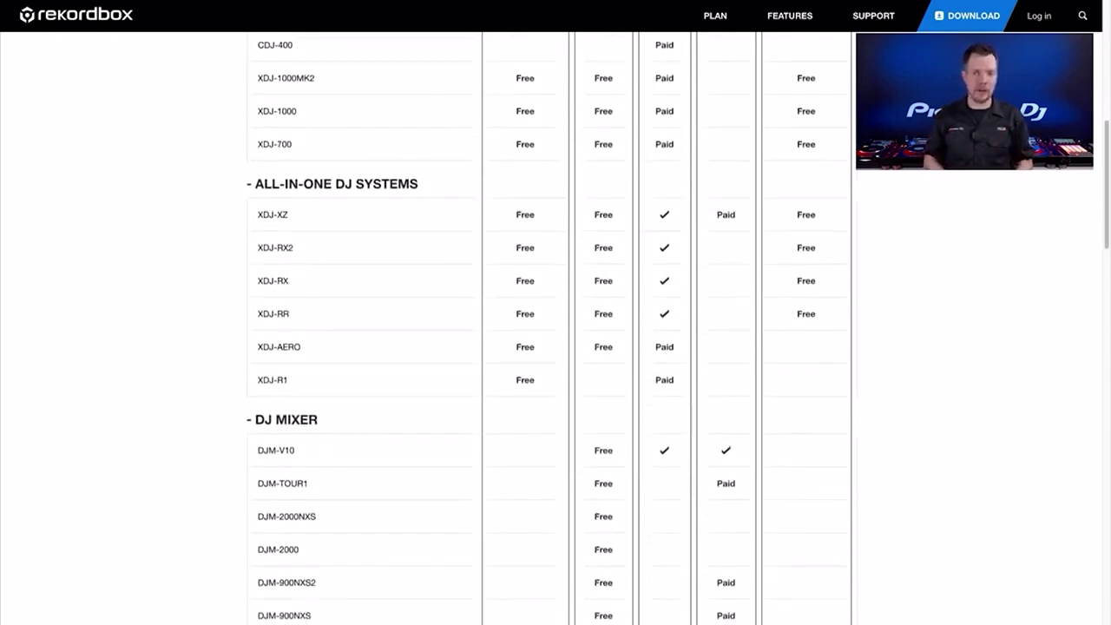
scroll(551, 324, "down", 3)
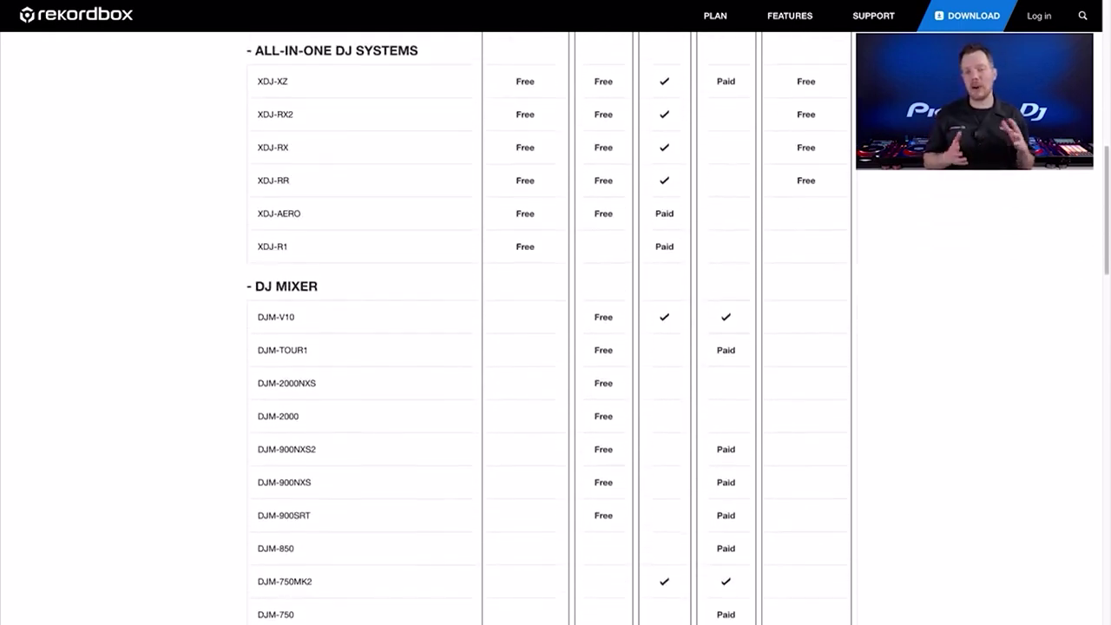
scroll(551, 323, "down", 1)
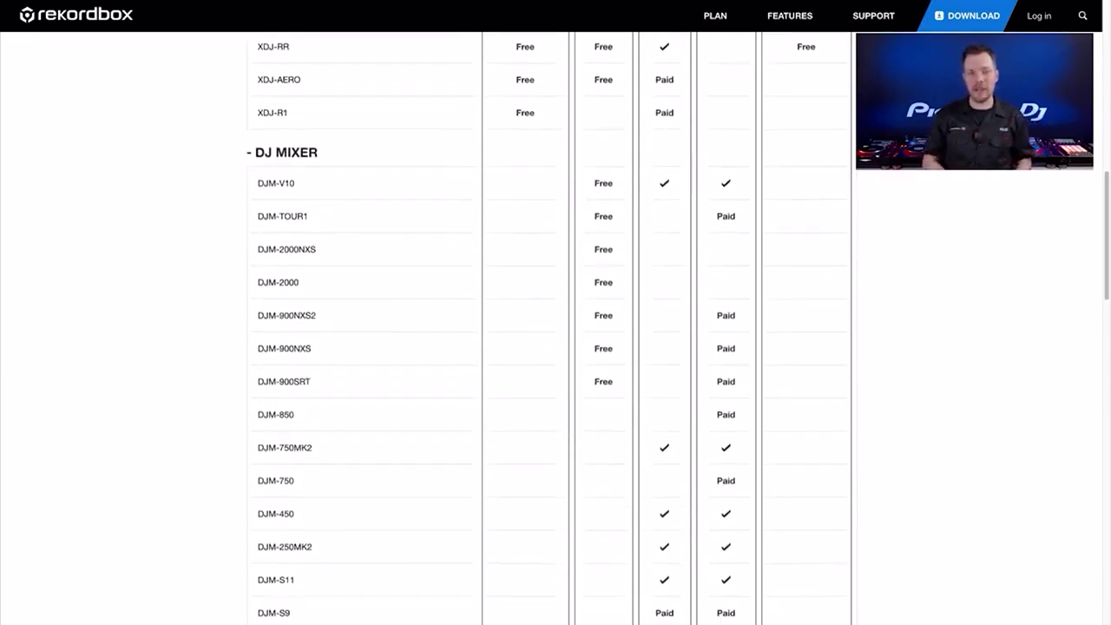
Step: Look through the rest of the compatible units table, from the DJ mixers through interfaces to the DJ controllers
scroll(551, 323, "down", 2)
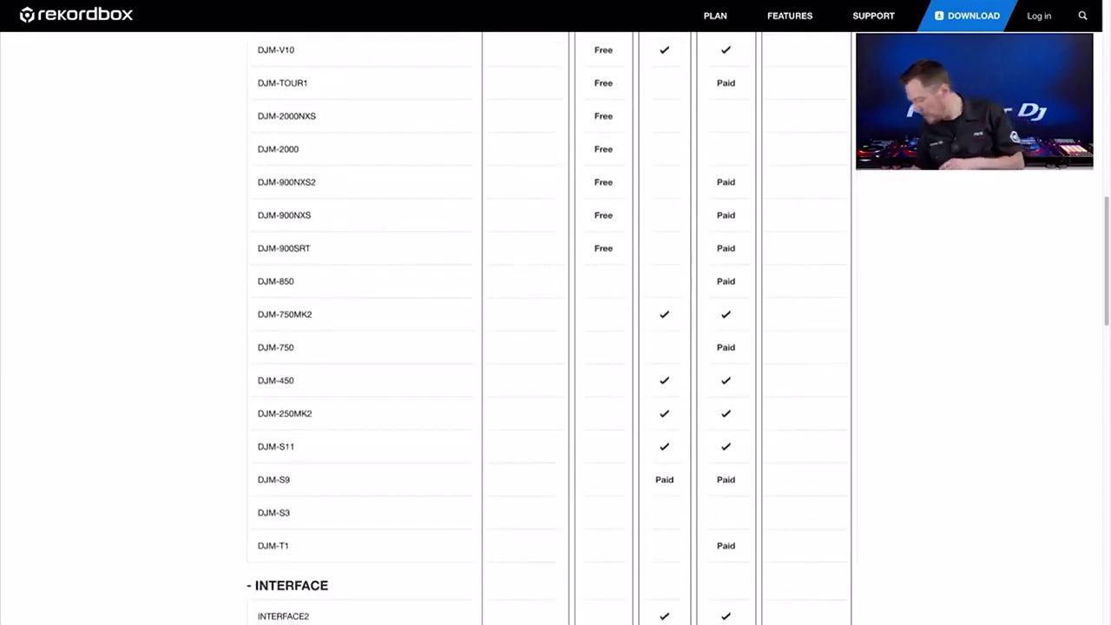
scroll(551, 323, "down", 2)
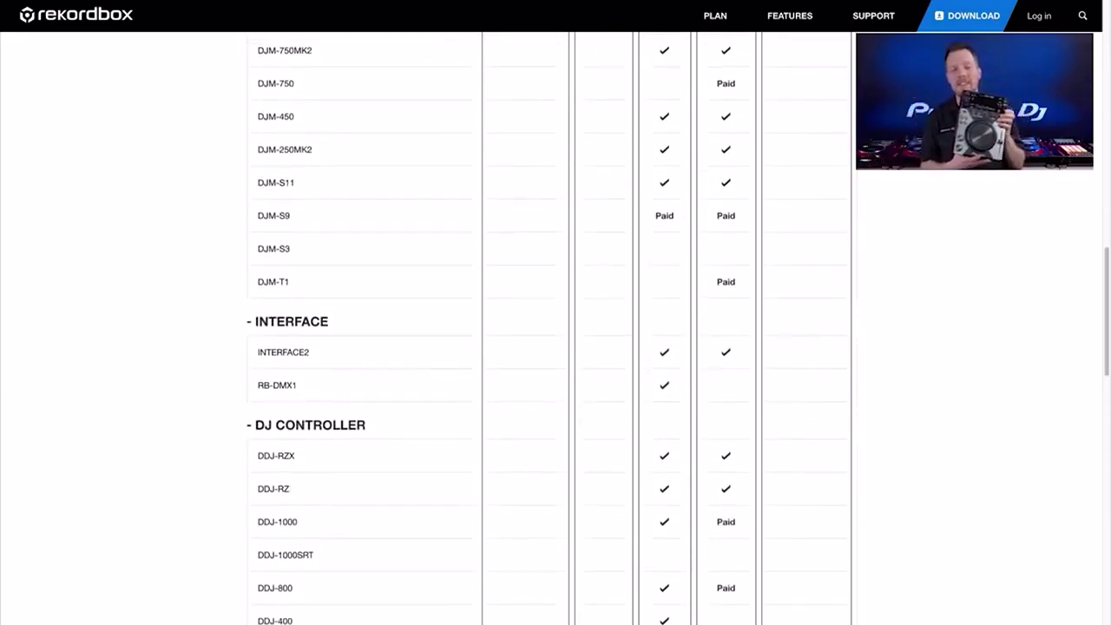
scroll(551, 324, "down", 4)
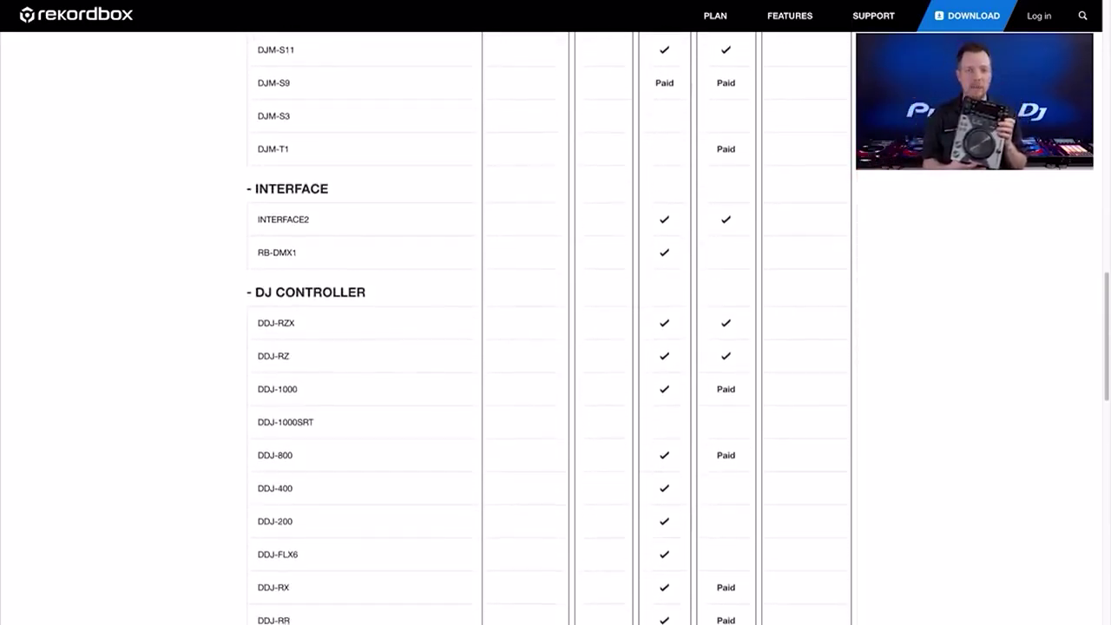
scroll(551, 324, "down", 4)
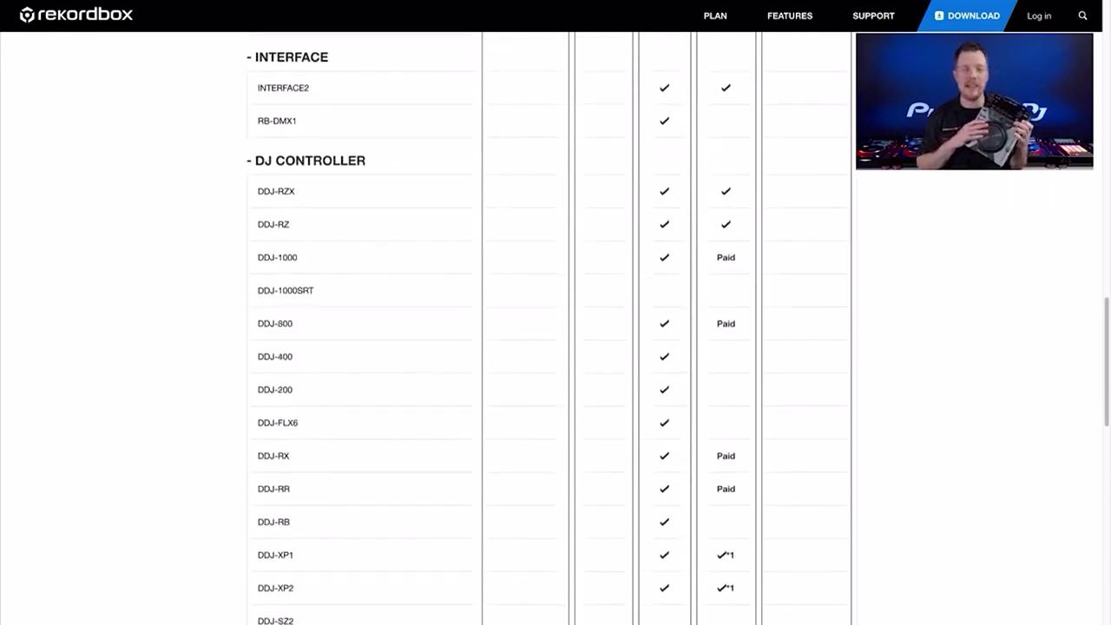
scroll(551, 324, "down", 4)
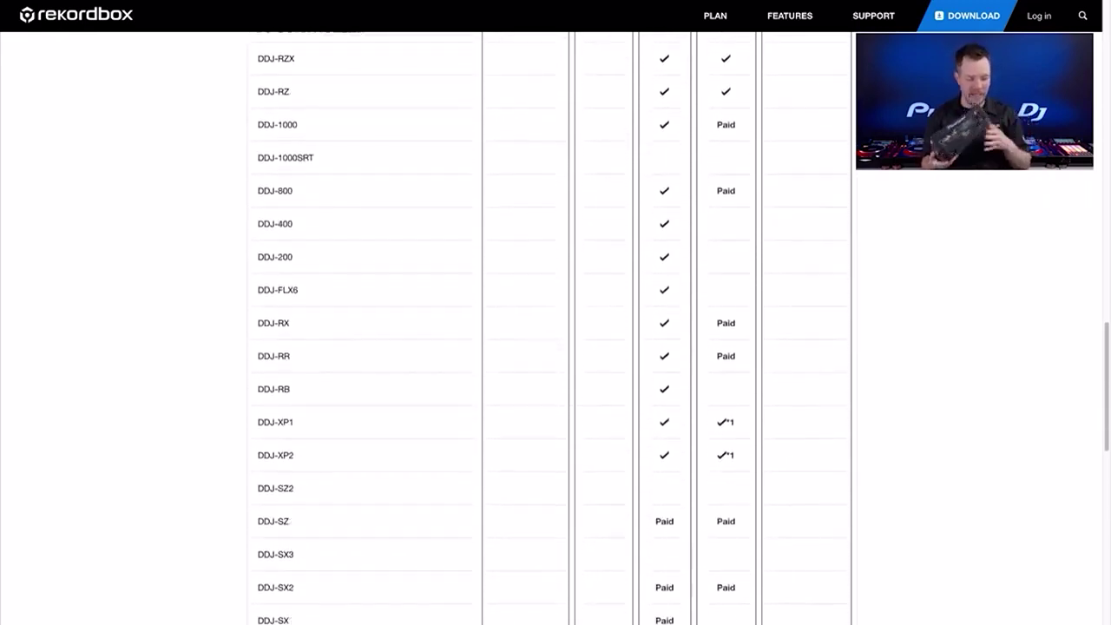
scroll(551, 324, "down", 4)
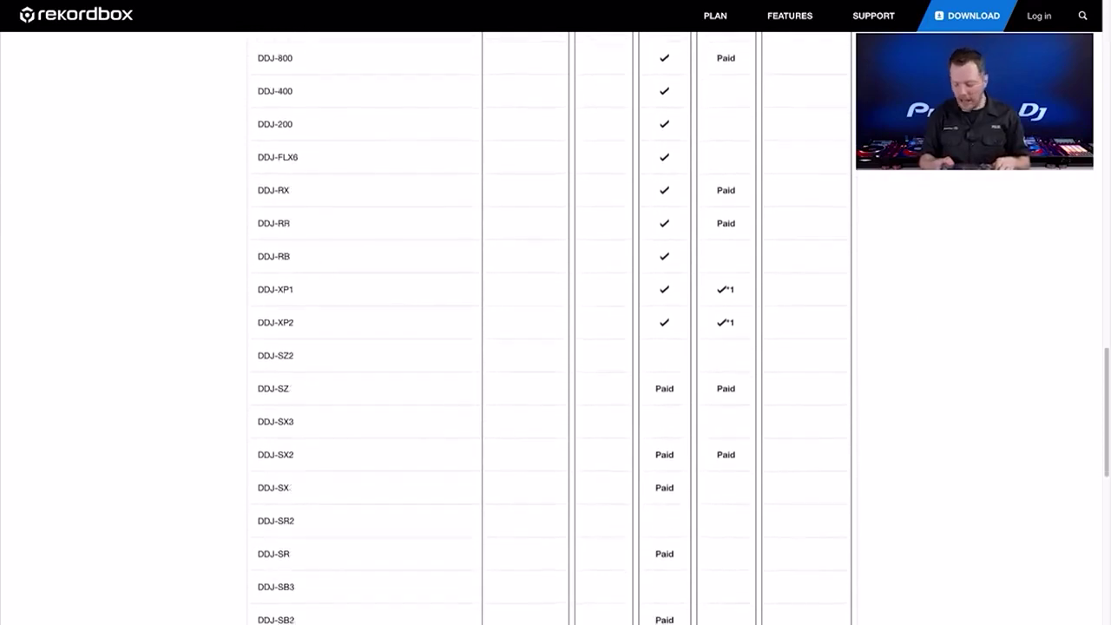
scroll(551, 323, "down", 4)
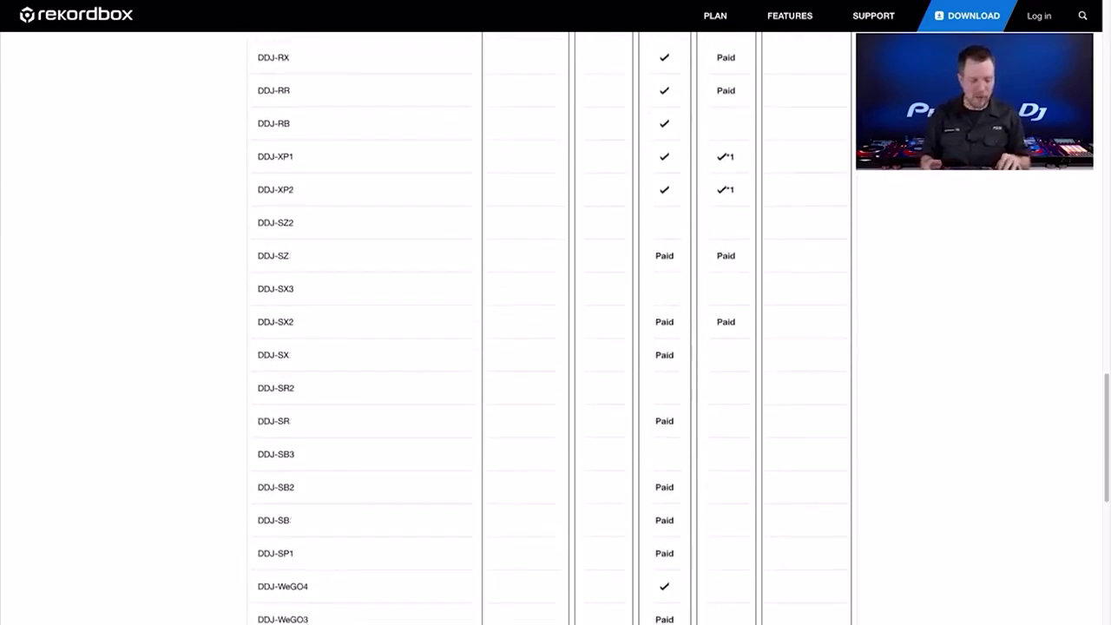
scroll(551, 323, "down", 1)
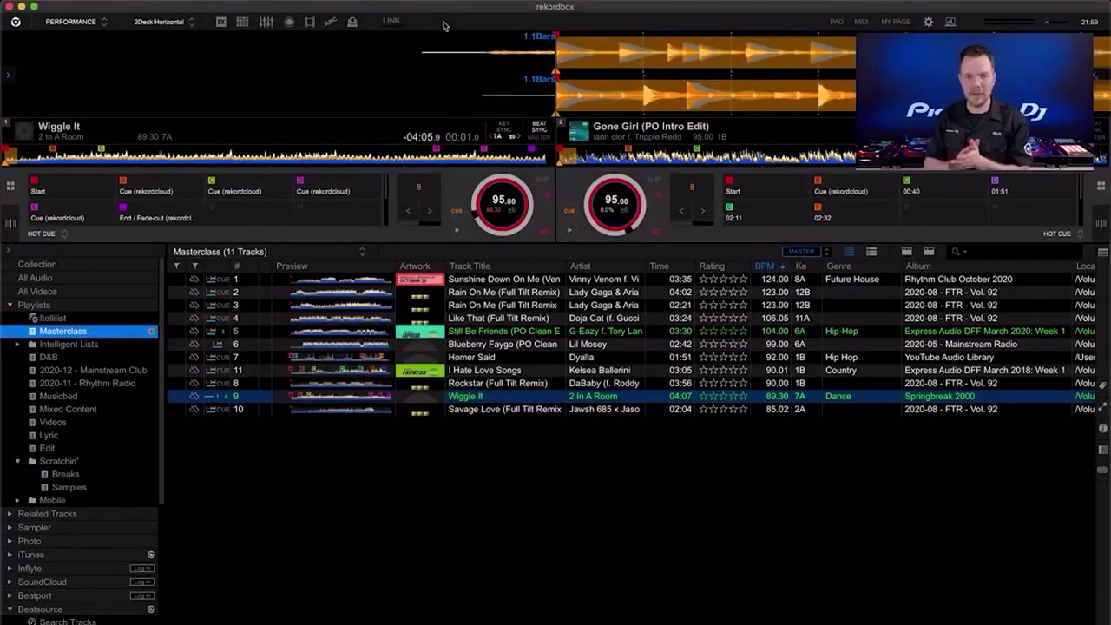
Step: Review the MIDI settings for the DDJ-XP1's deck and pad functions and the DDJ-400's pad functions, leaving the mappings as they are
left_click(861, 23)
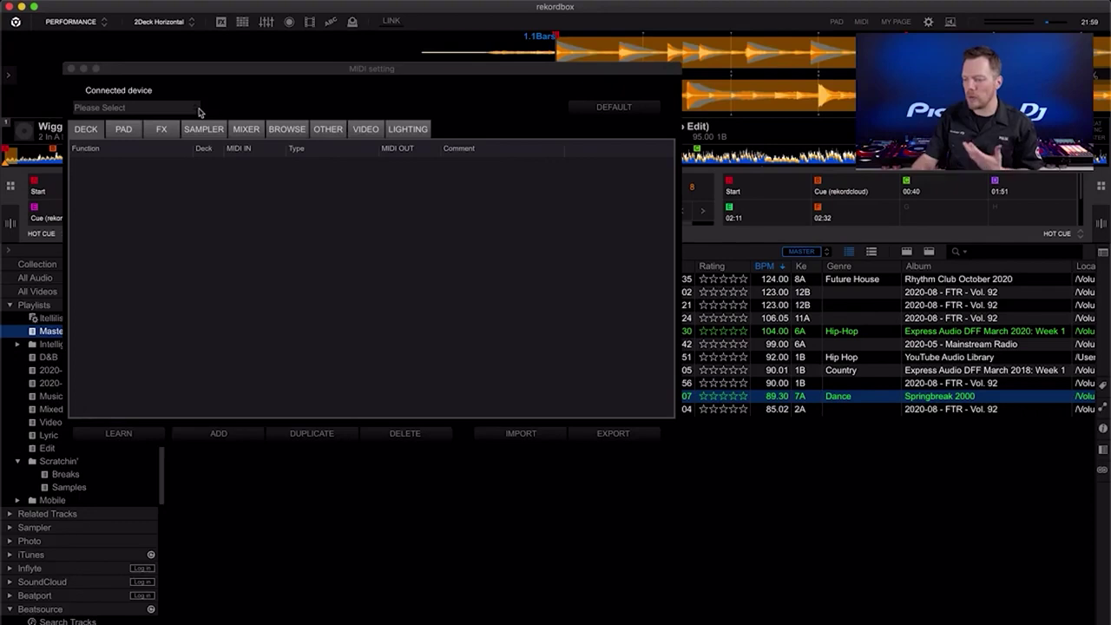
left_click(195, 109)
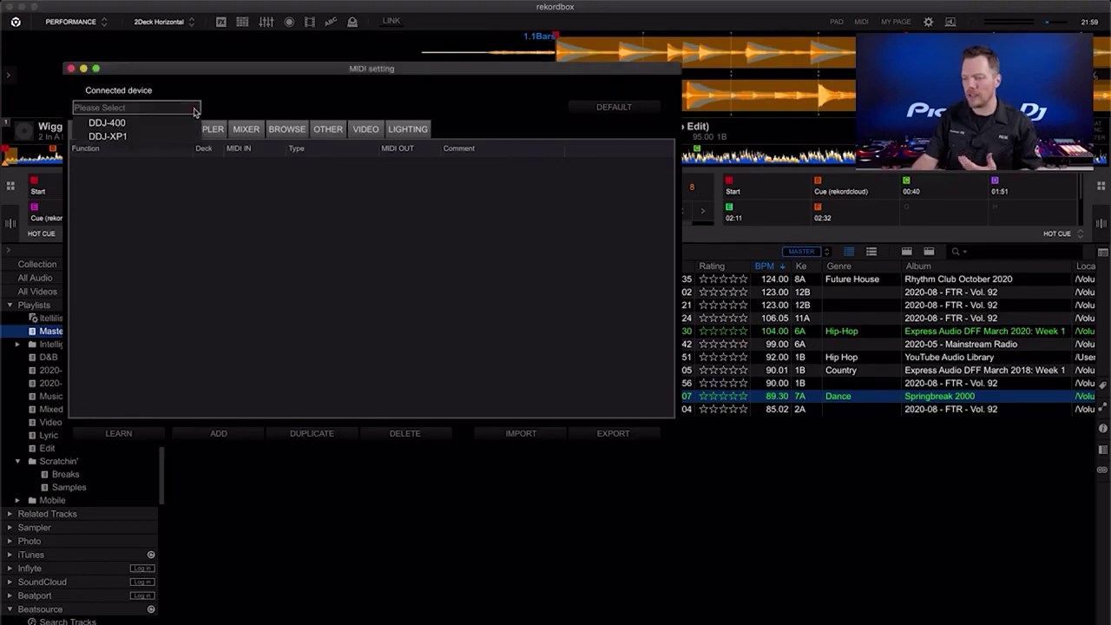
left_click(156, 137)
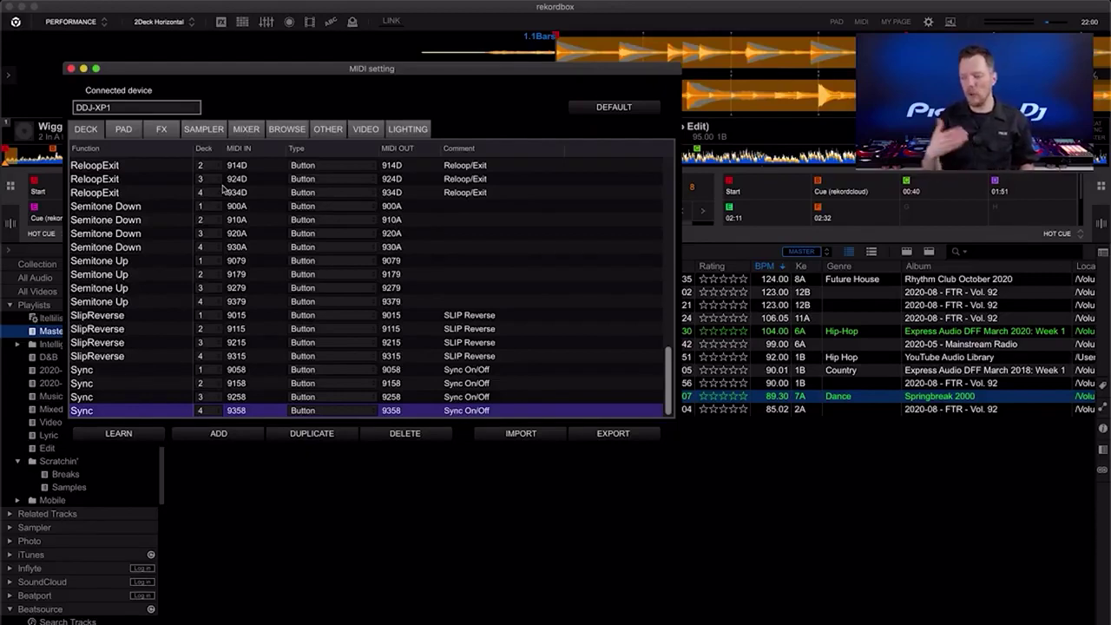
left_click(123, 129)
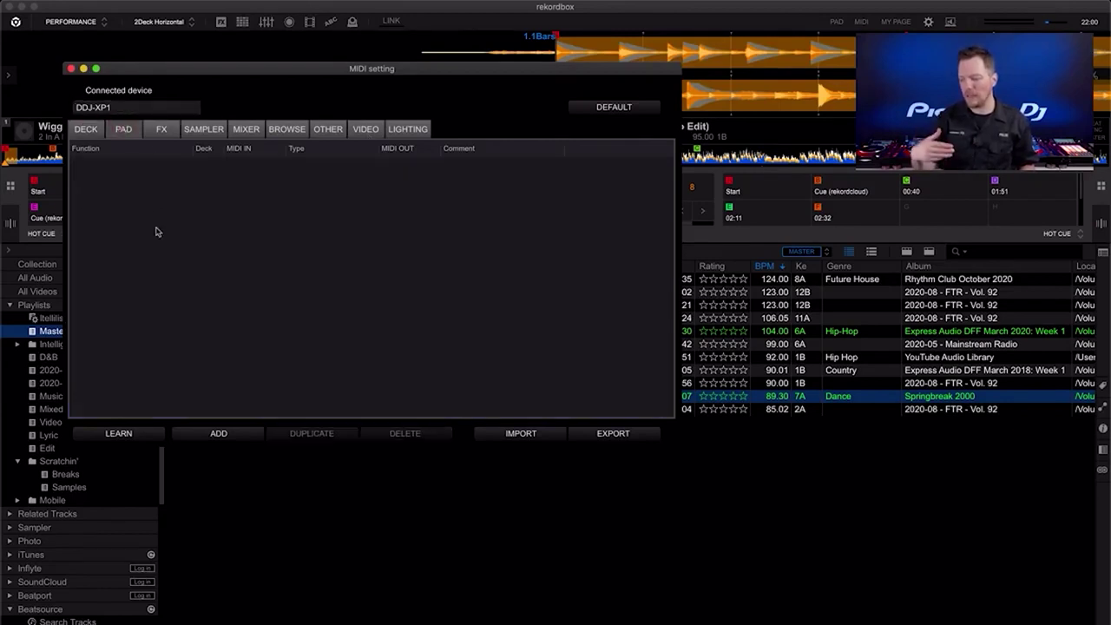
left_click(137, 107)
left_click(130, 121)
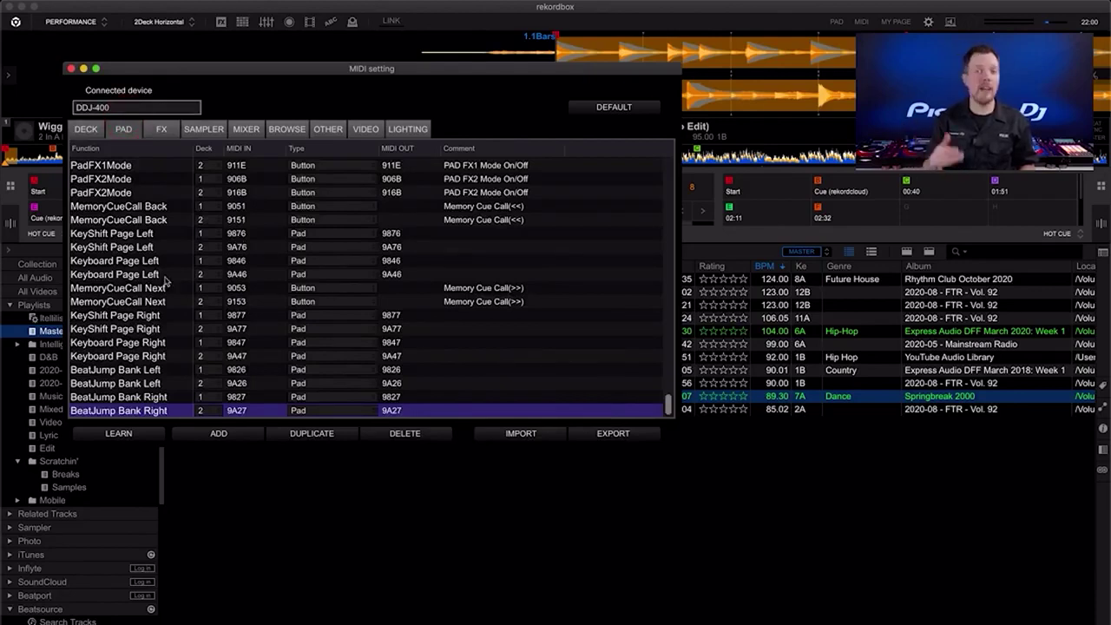
left_click(72, 68)
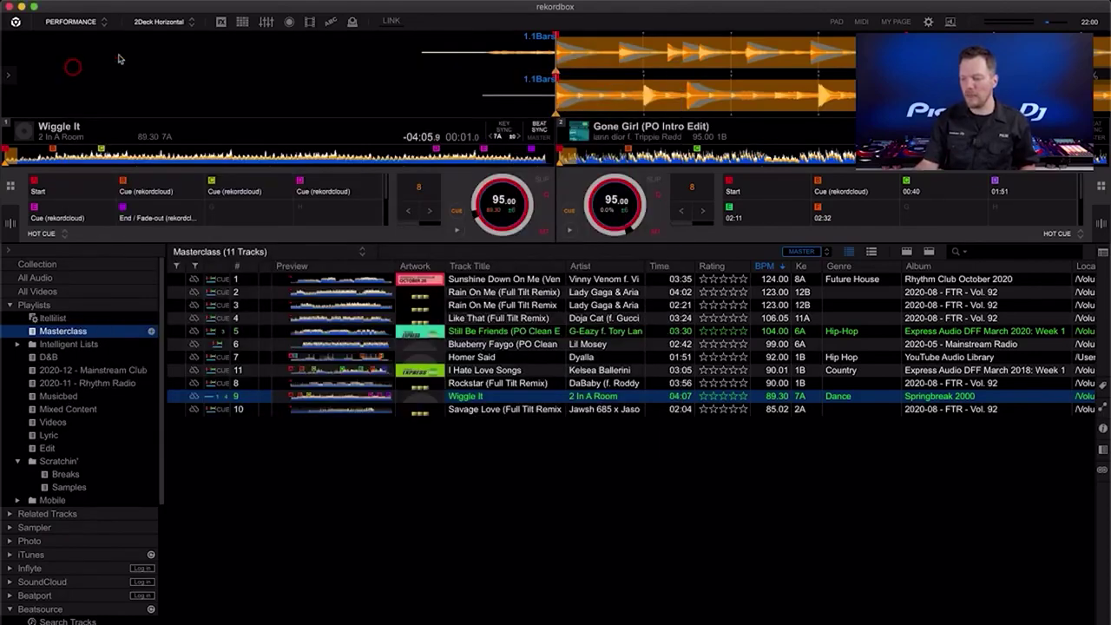
Step: In the Pad Editor, replace the KEYBOARD pad mode with USER 1 and apply the Combination 1 template to its pads
left_click(837, 22)
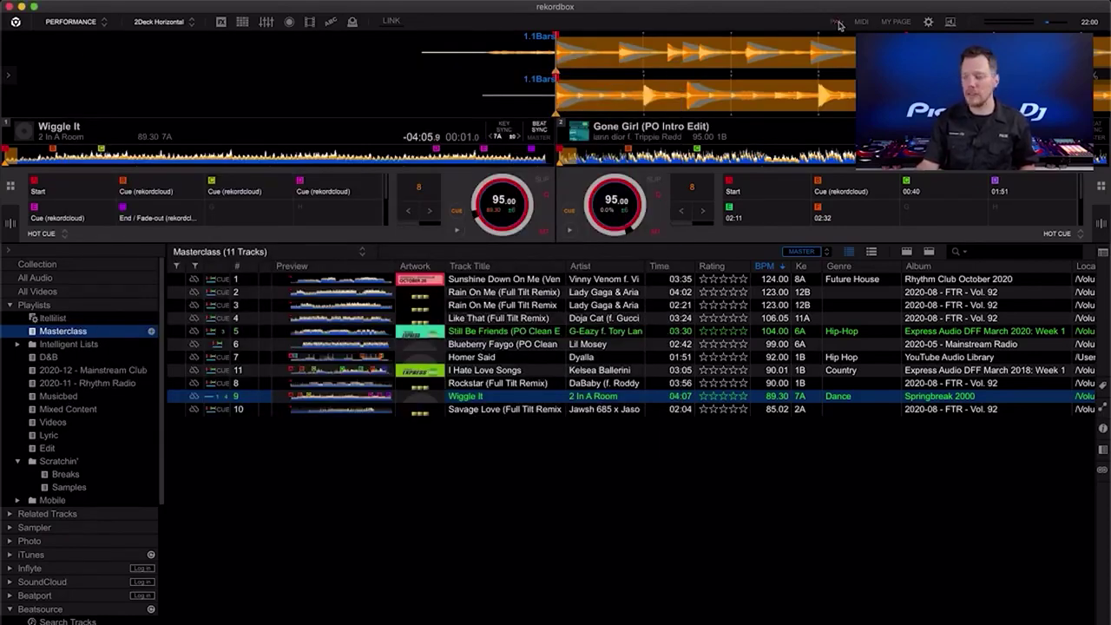
left_click_drag(299, 13, 532, 78)
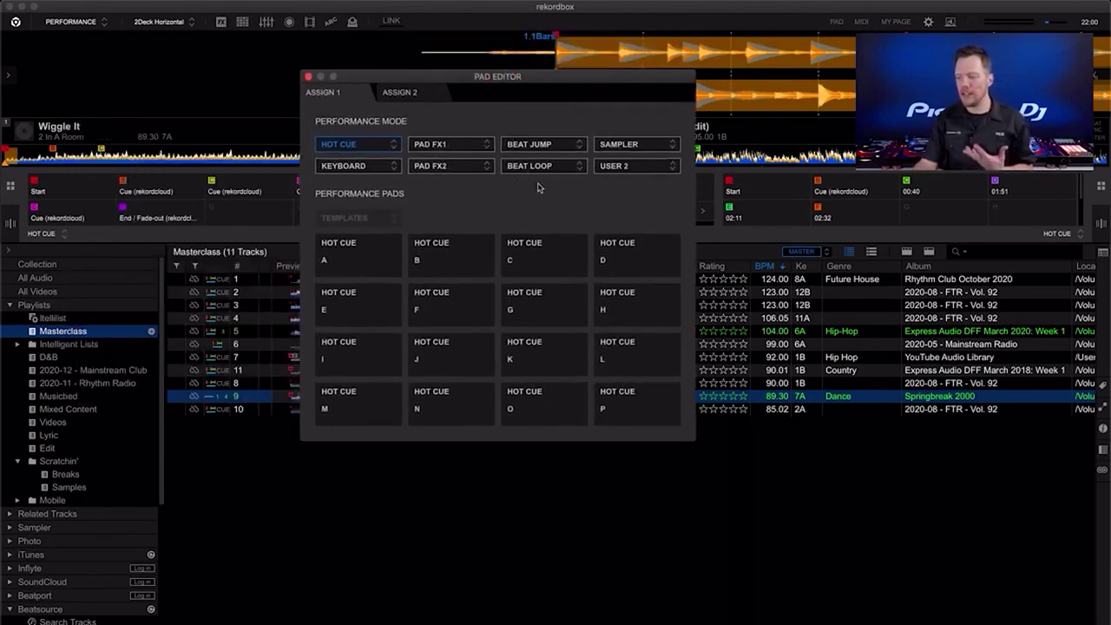
left_click(394, 170)
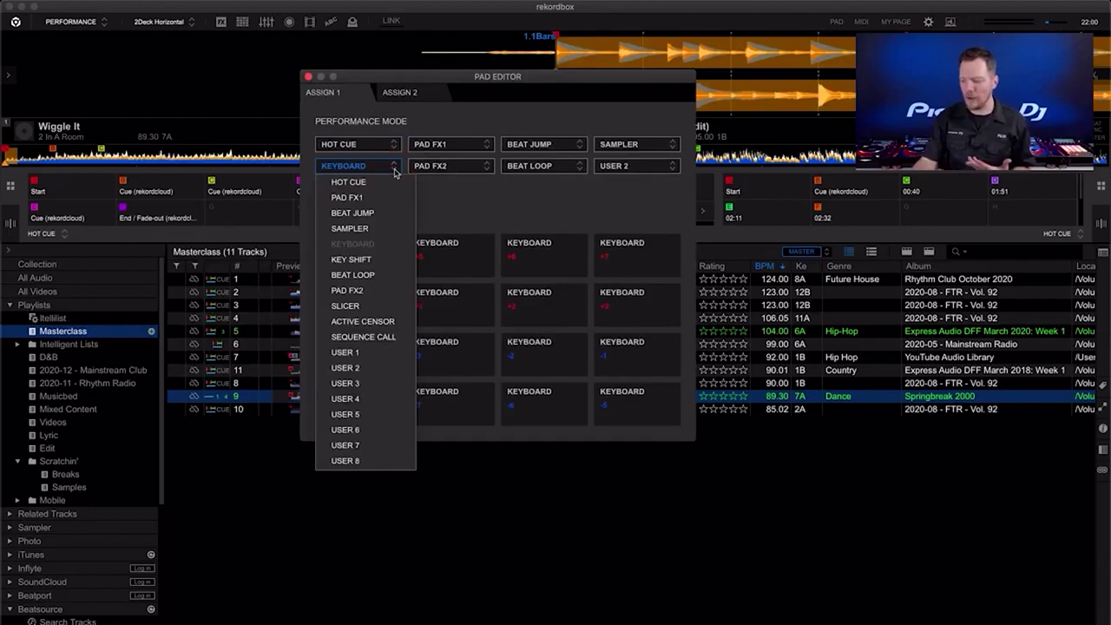
left_click(364, 353)
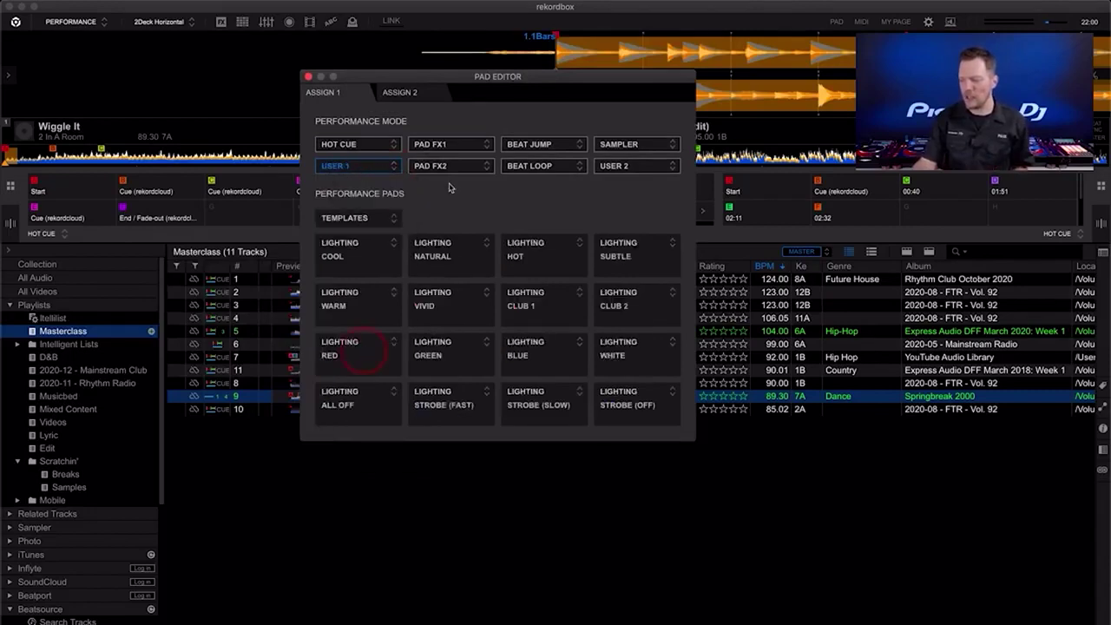
left_click(392, 220)
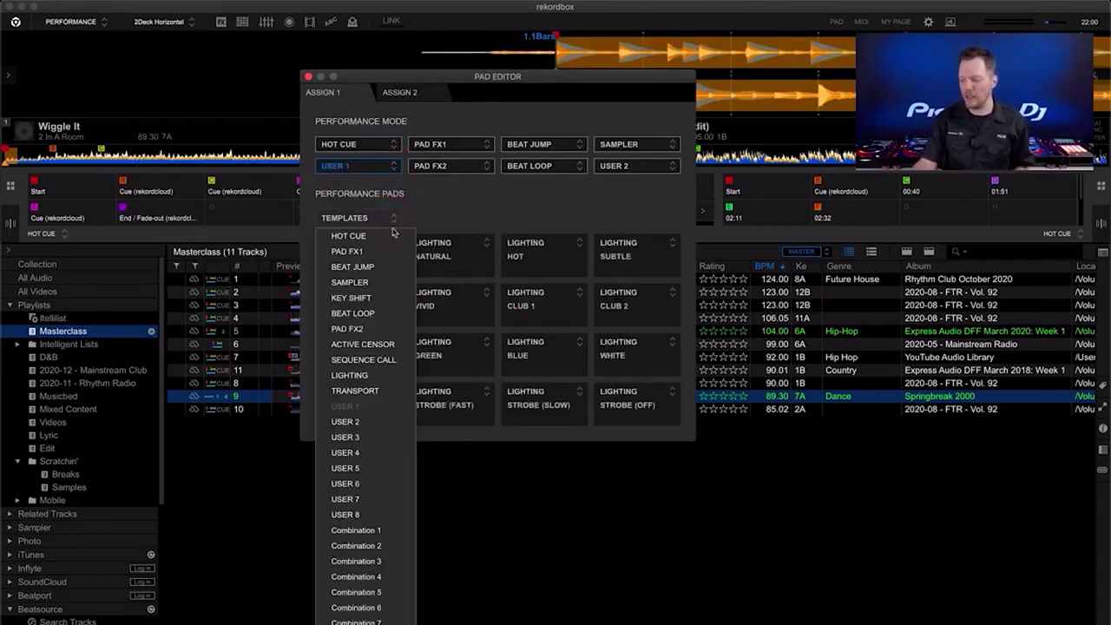
left_click(370, 527)
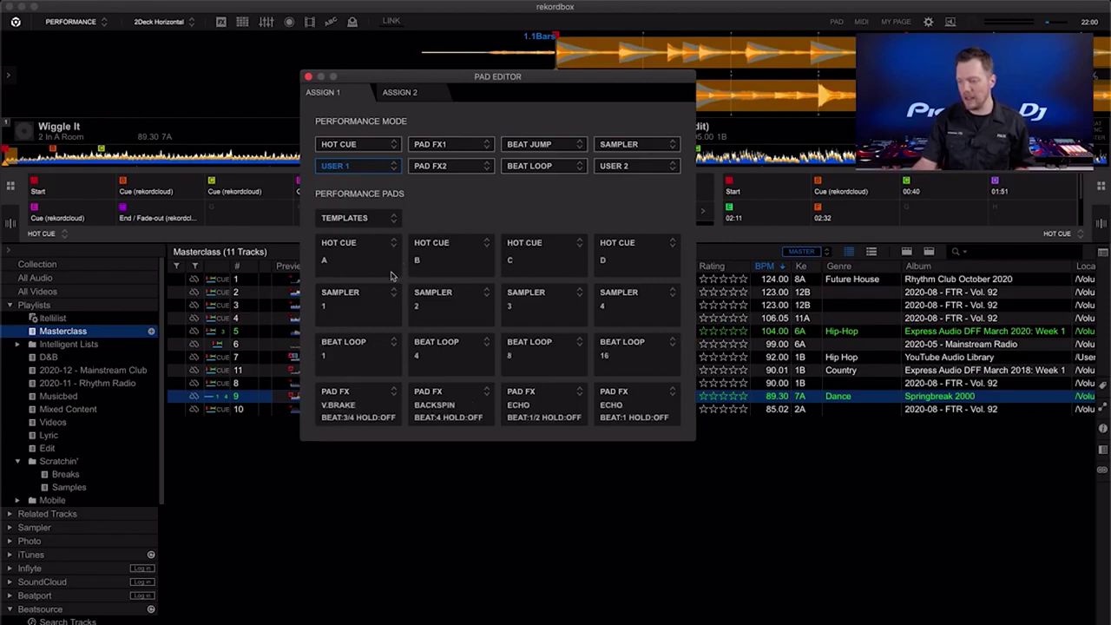
Step: Assign the lighting functions INTERLUDE 1, BLUE and CLUB 1 to USER 1's first three bottom-row pads, and close the Pad Editor
left_click(391, 392)
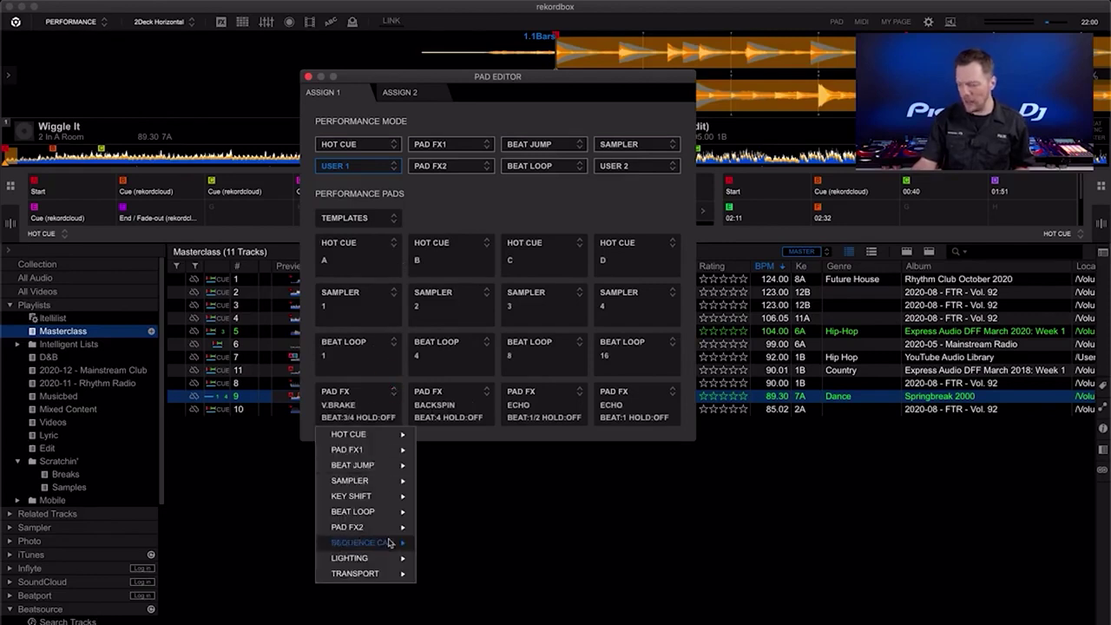
mouse_move(389, 558)
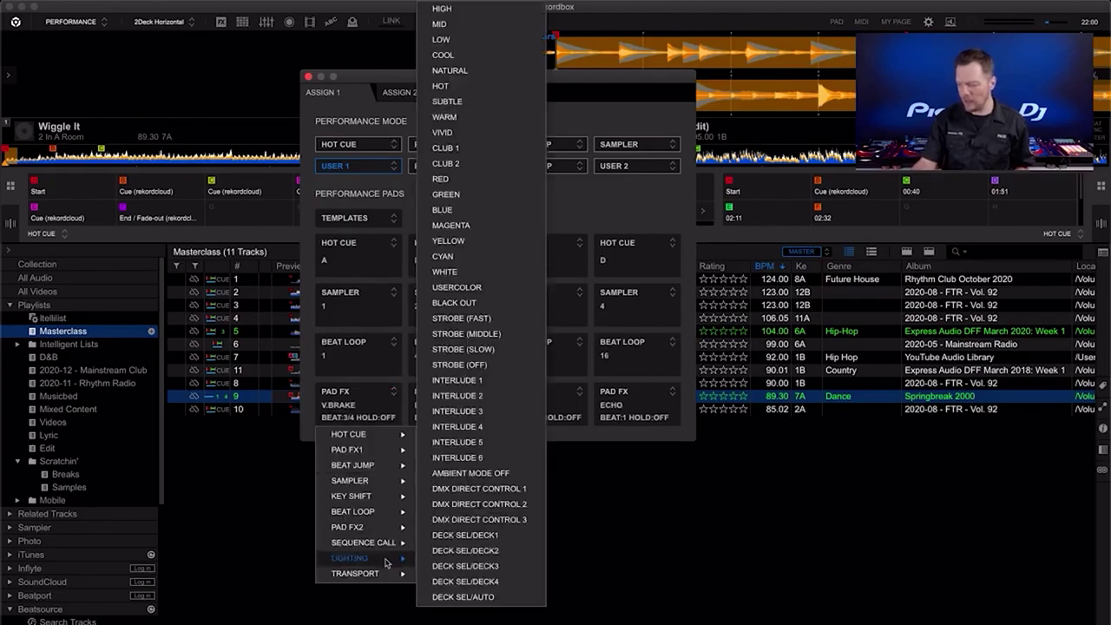
left_click(479, 380)
left_click(486, 393)
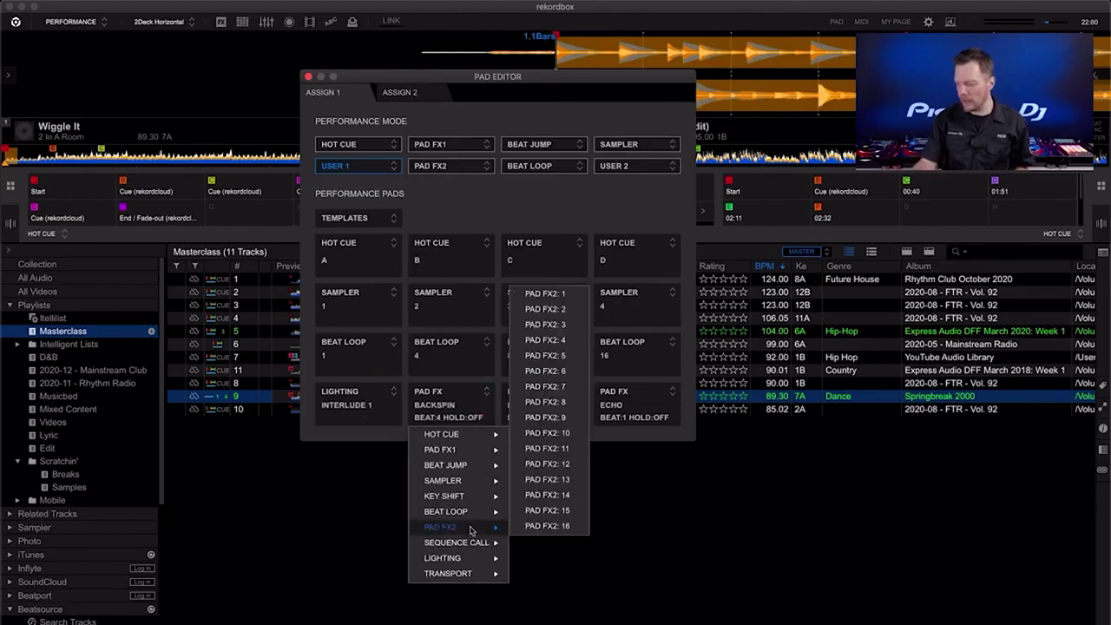
mouse_move(473, 557)
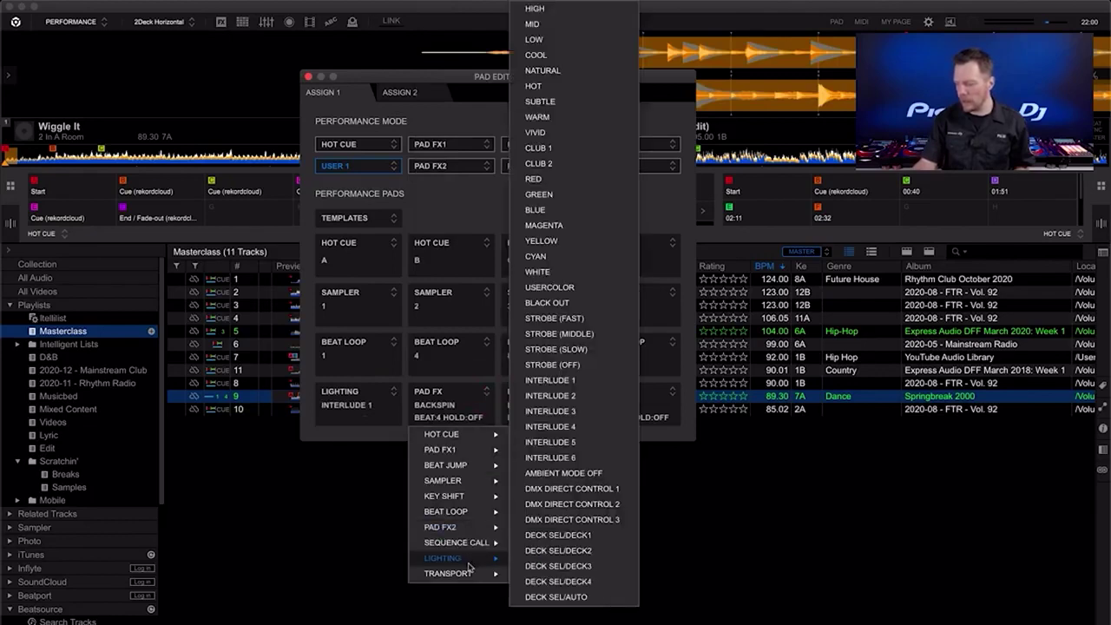
left_click(534, 210)
left_click(579, 392)
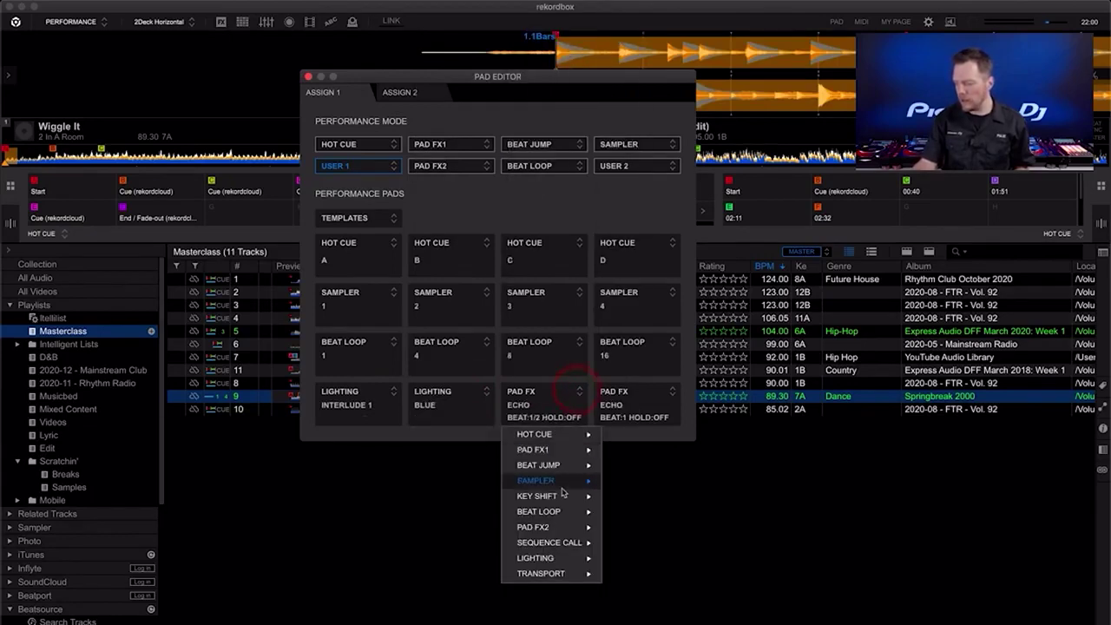
mouse_move(556, 557)
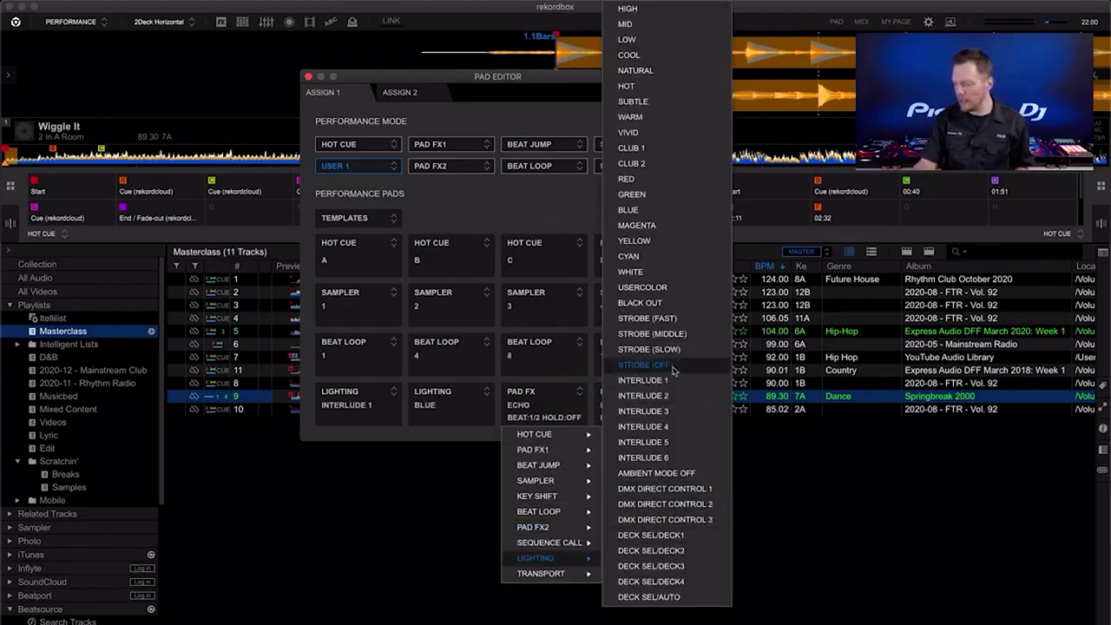
left_click(651, 150)
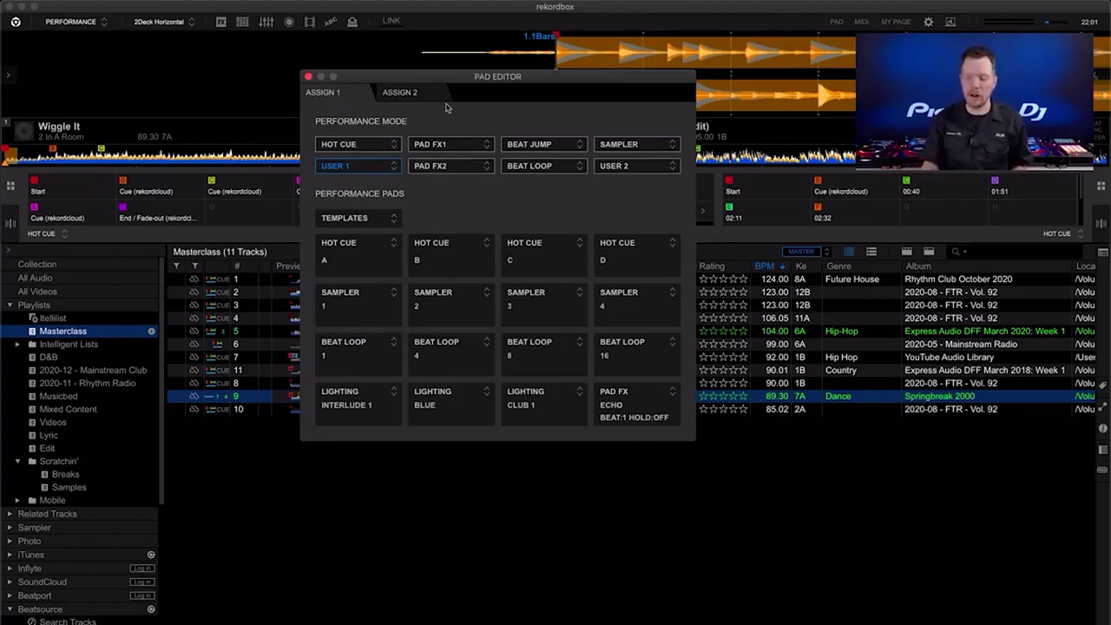
left_click(308, 77)
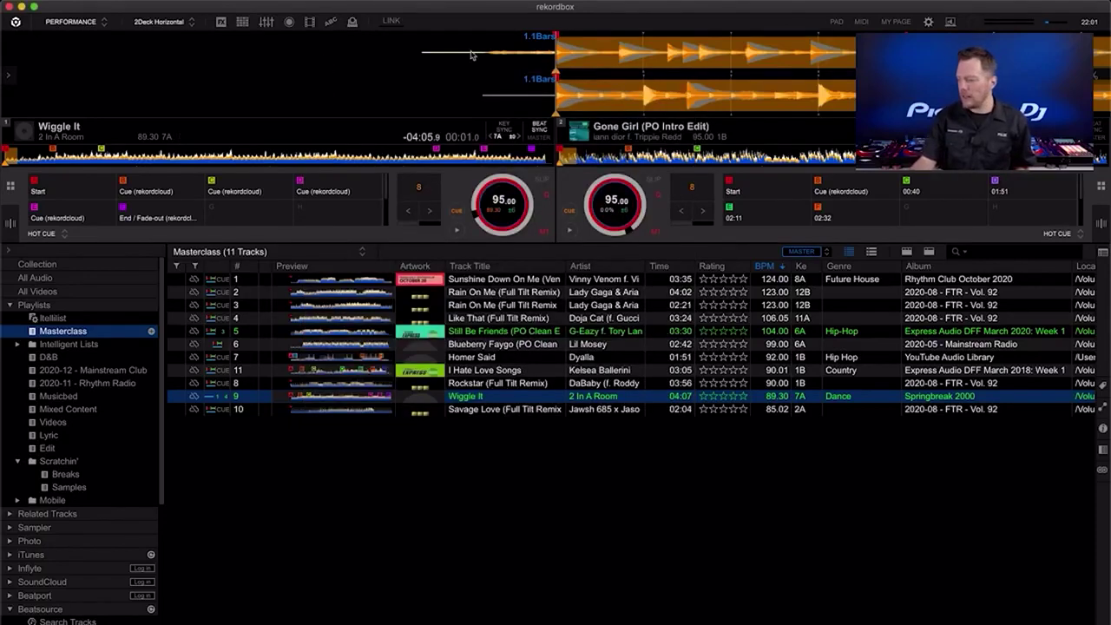
Step: Show the video section and load Bang My Head on deck 2 and You Have To Believe on deck 1 from the Videos playlist
left_click(310, 22)
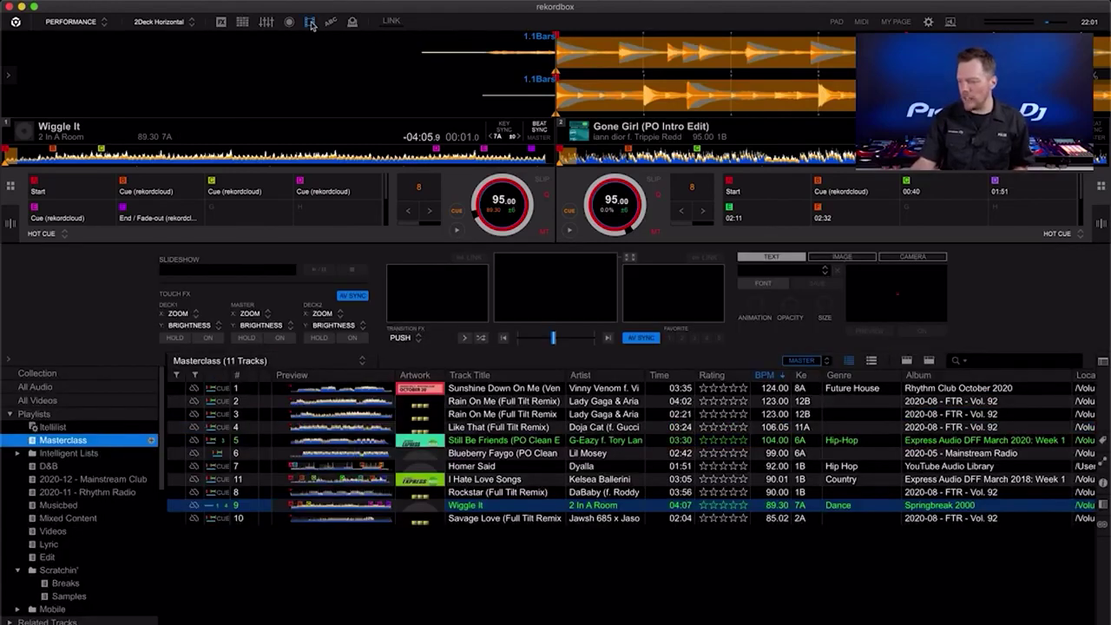
left_click(54, 531)
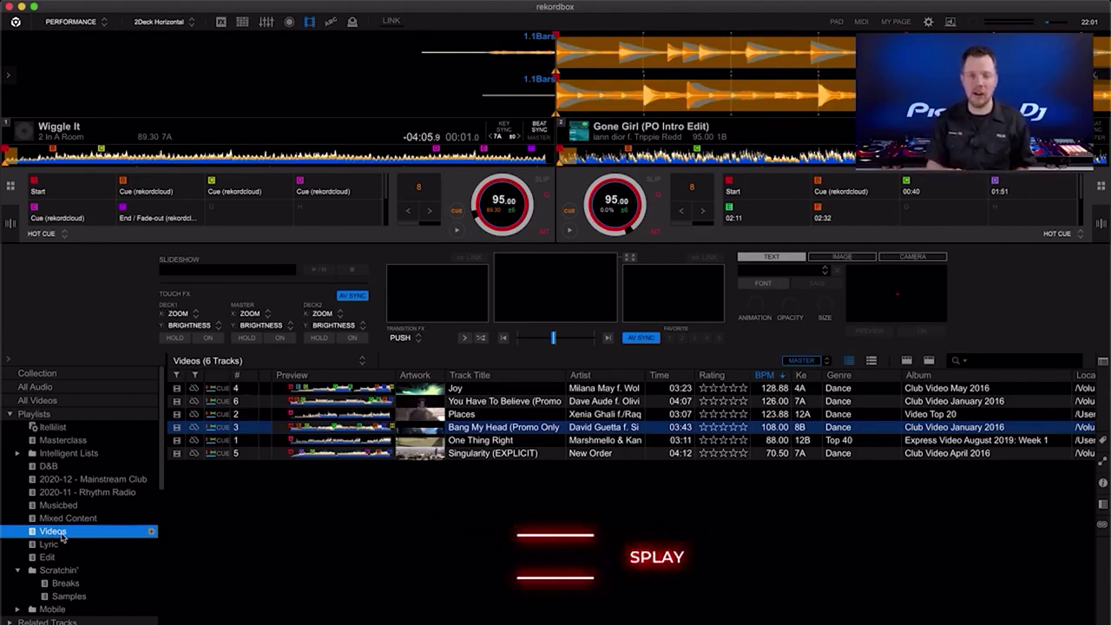
double_click(473, 425)
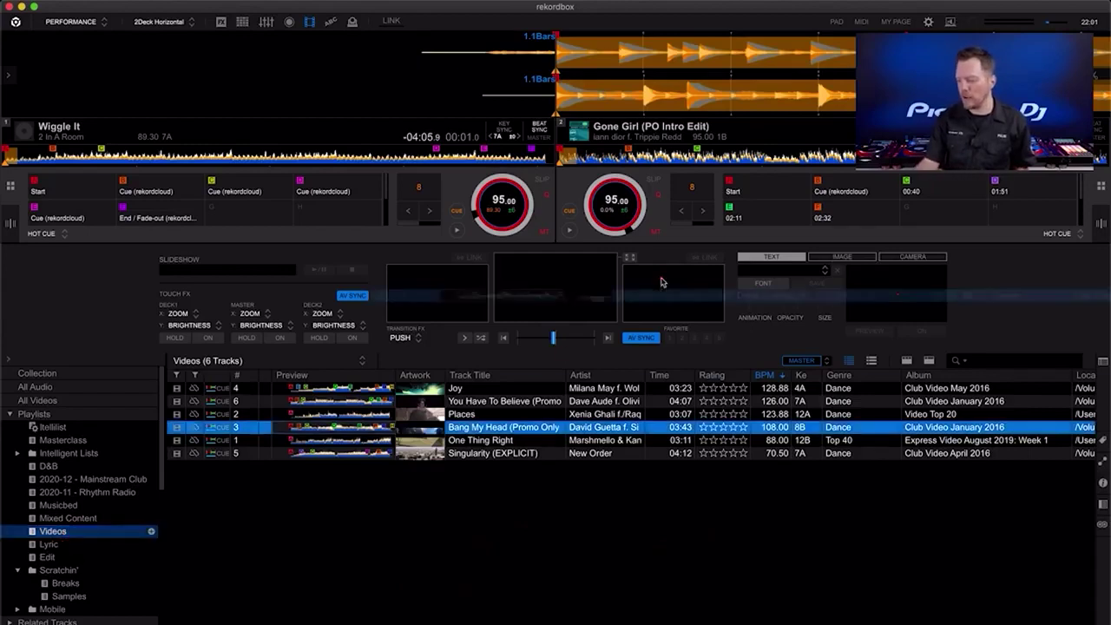
double_click(484, 400)
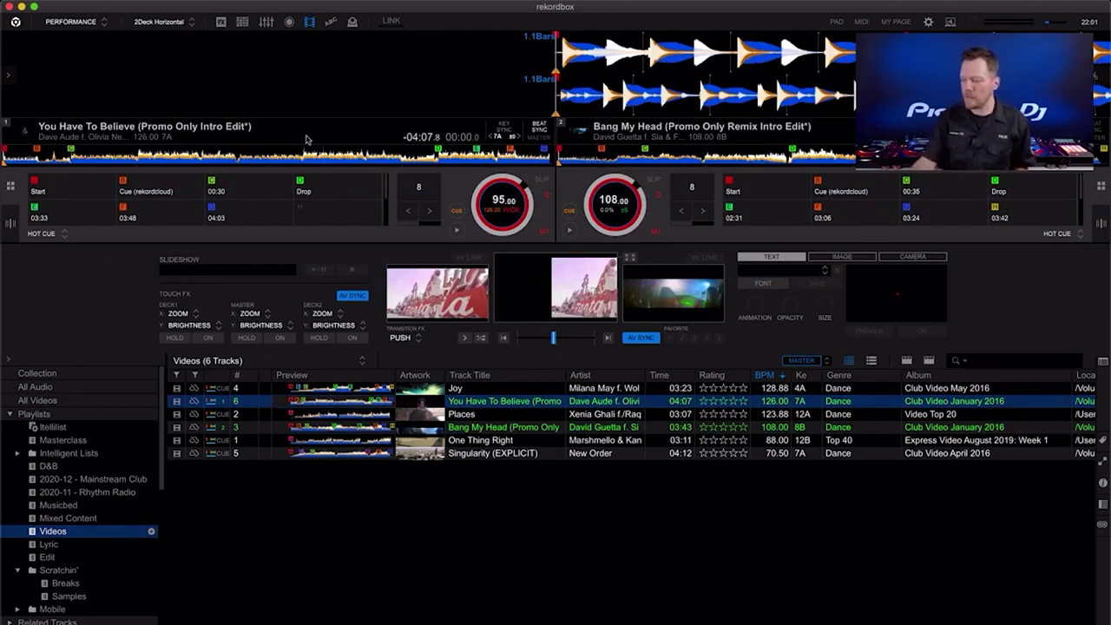
Step: View the video section in the 4Deck Horizontal layout and return to the 2Deck Horizontal layout
left_click(172, 25)
left_click(171, 70)
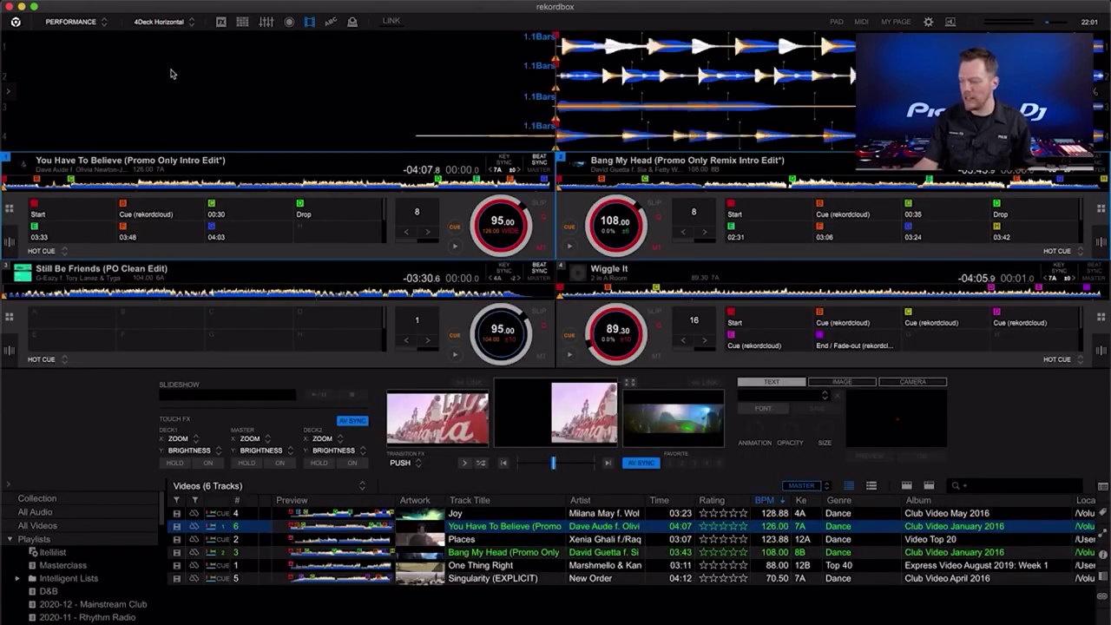
left_click(185, 27)
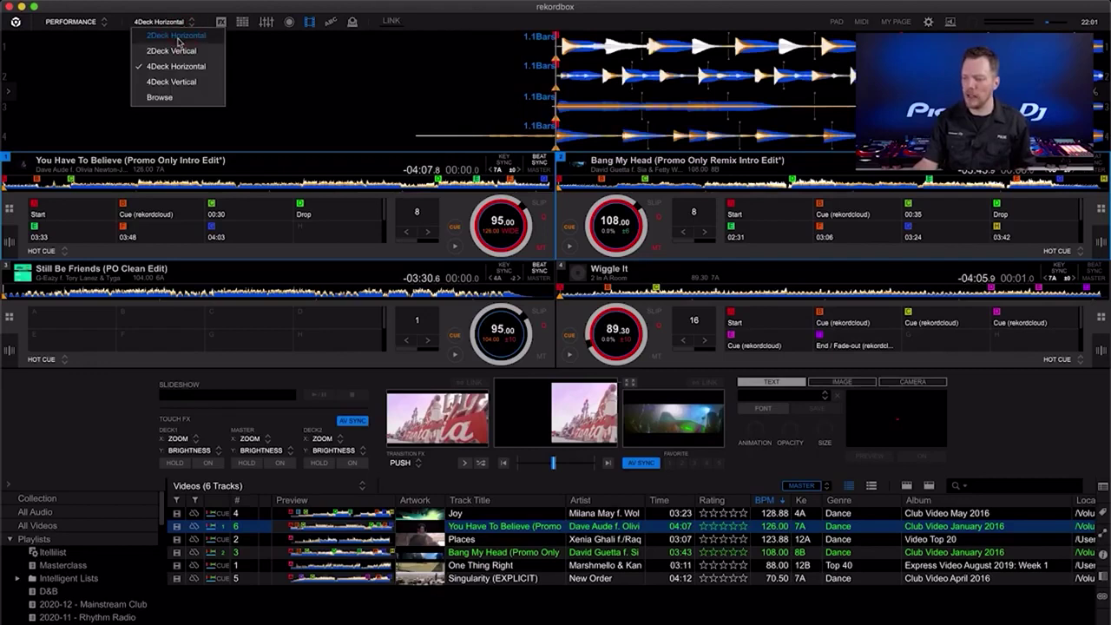
left_click(176, 37)
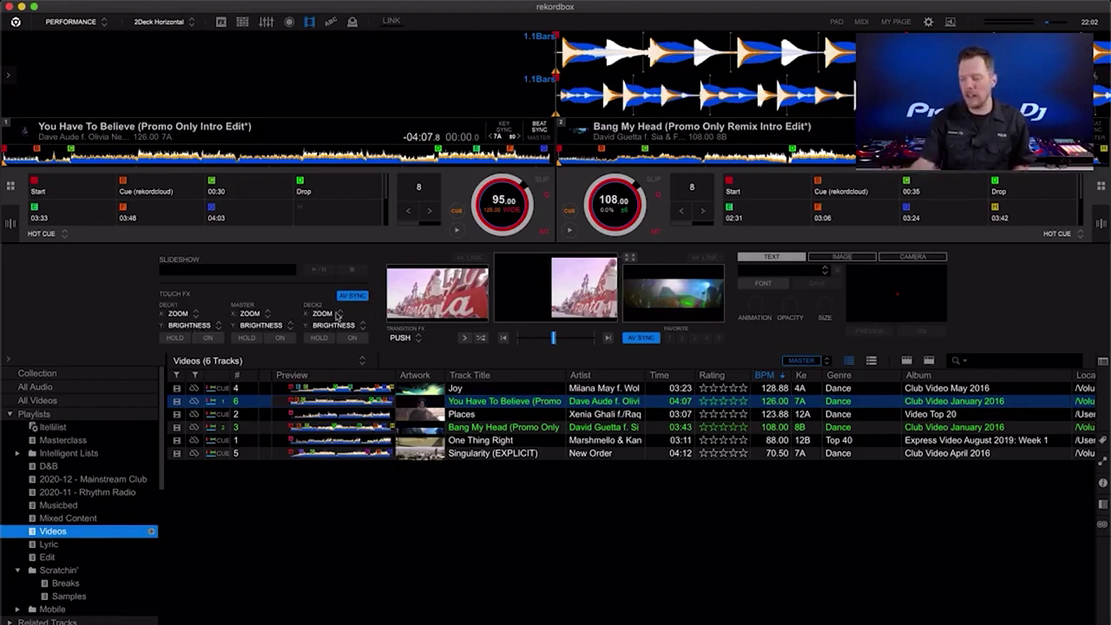
Step: Try out the touch FX on deck 1's video preview and switch the effect off
left_click_drag(434, 309, 424, 289)
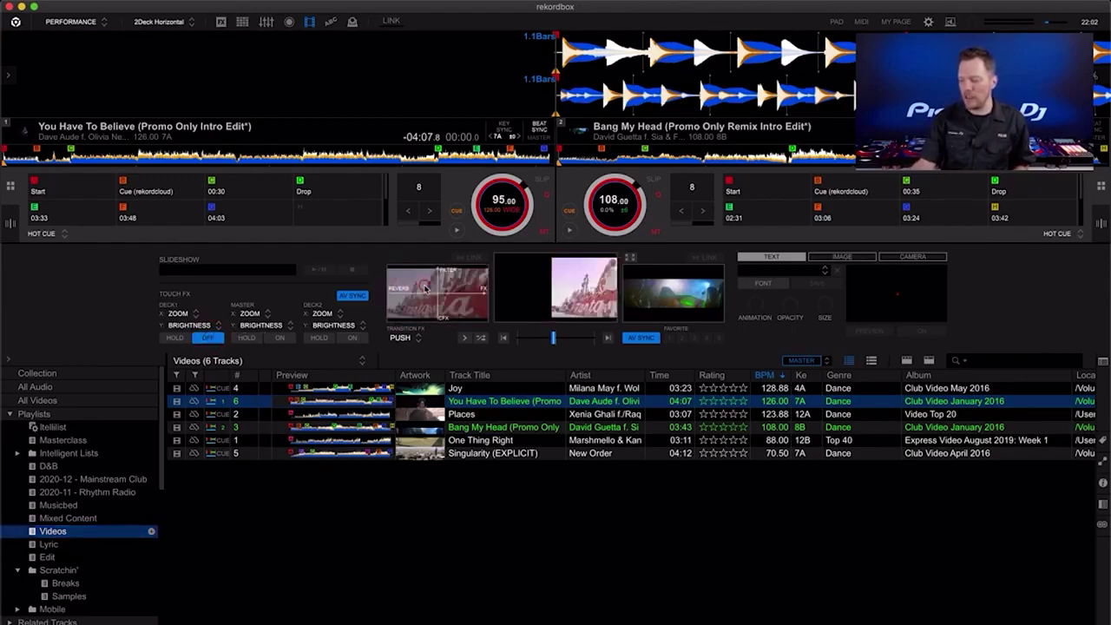
left_click(208, 338)
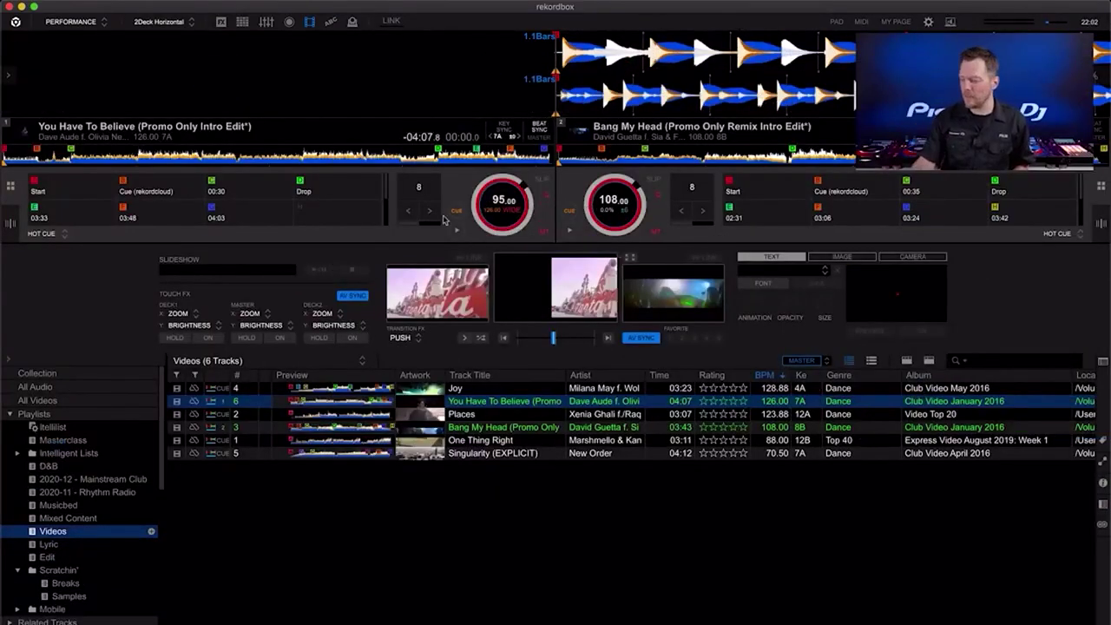
Step: Show the lyric section and load Good As Hell (PO Intro Edit) from the Lyric playlist on deck 2
left_click(332, 24)
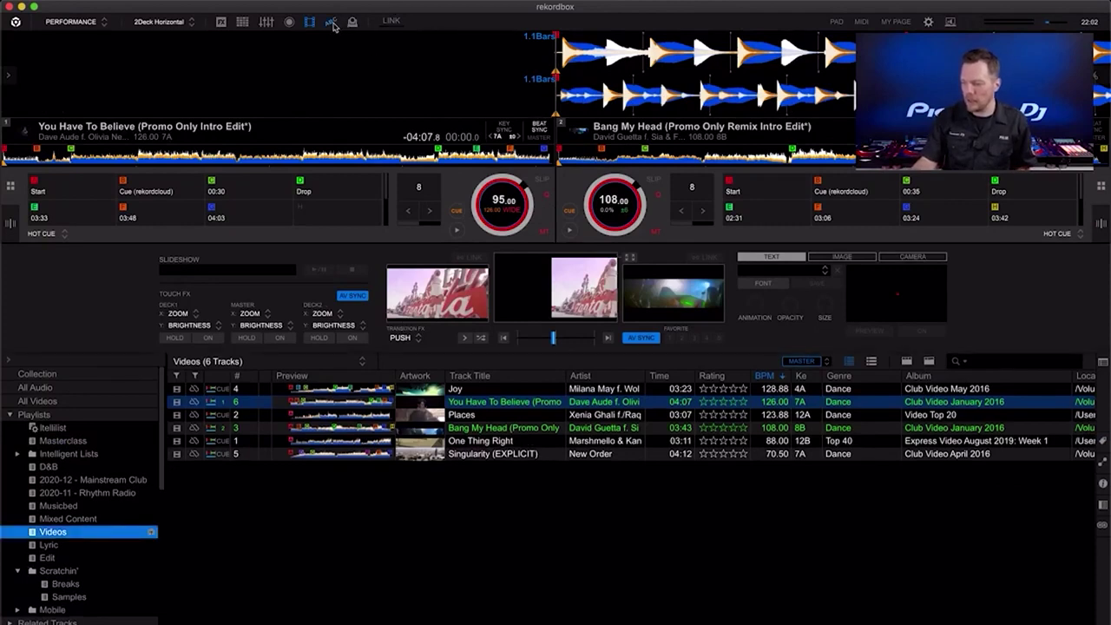
left_click(331, 22)
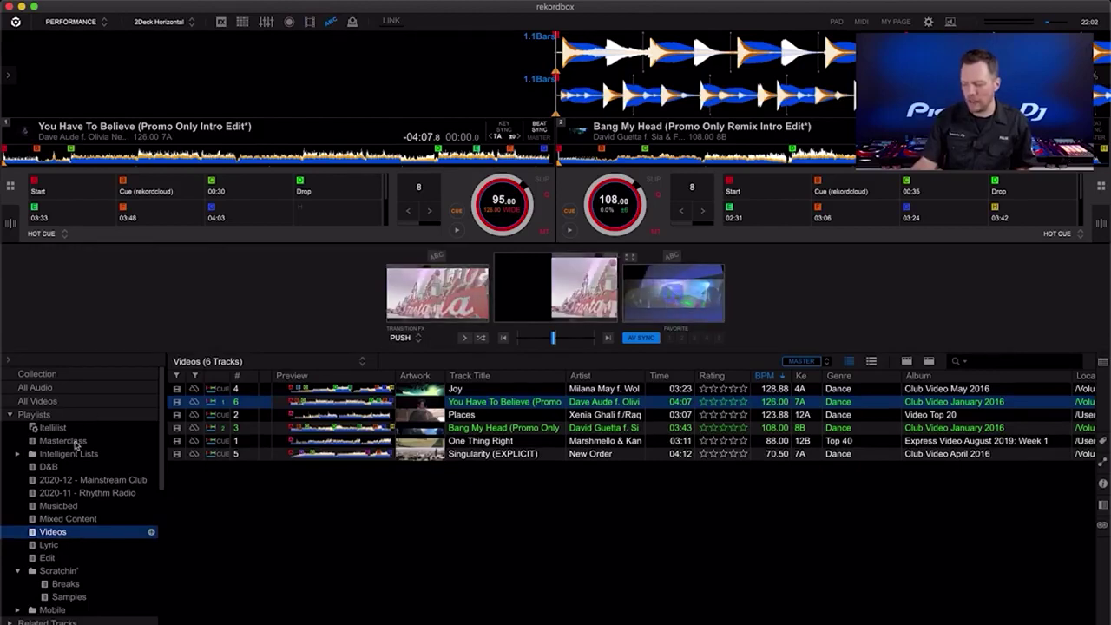
left_click(49, 545)
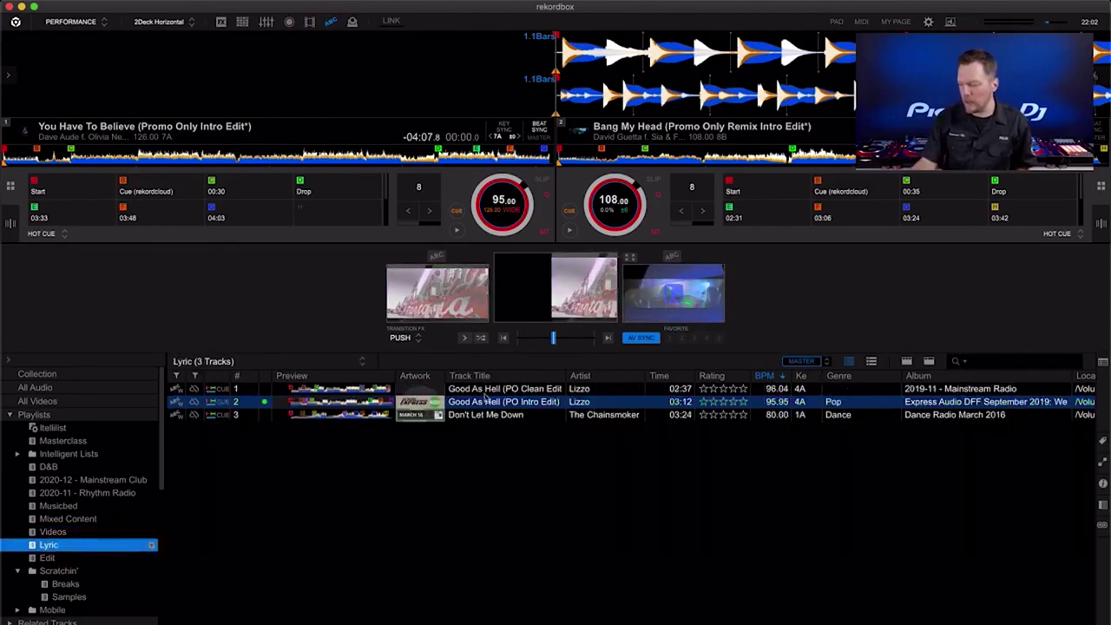
left_click_drag(477, 401, 644, 236)
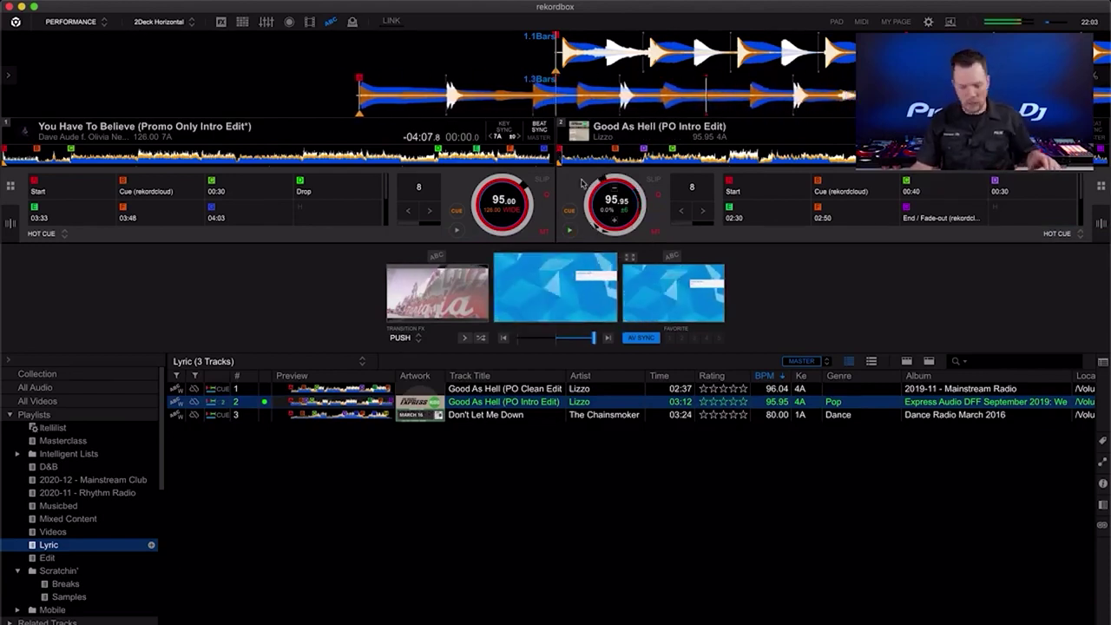
Step: Show the master video in its own window and set deck 2's lyric color to the magenta-and-yellow preset
double_click(558, 260)
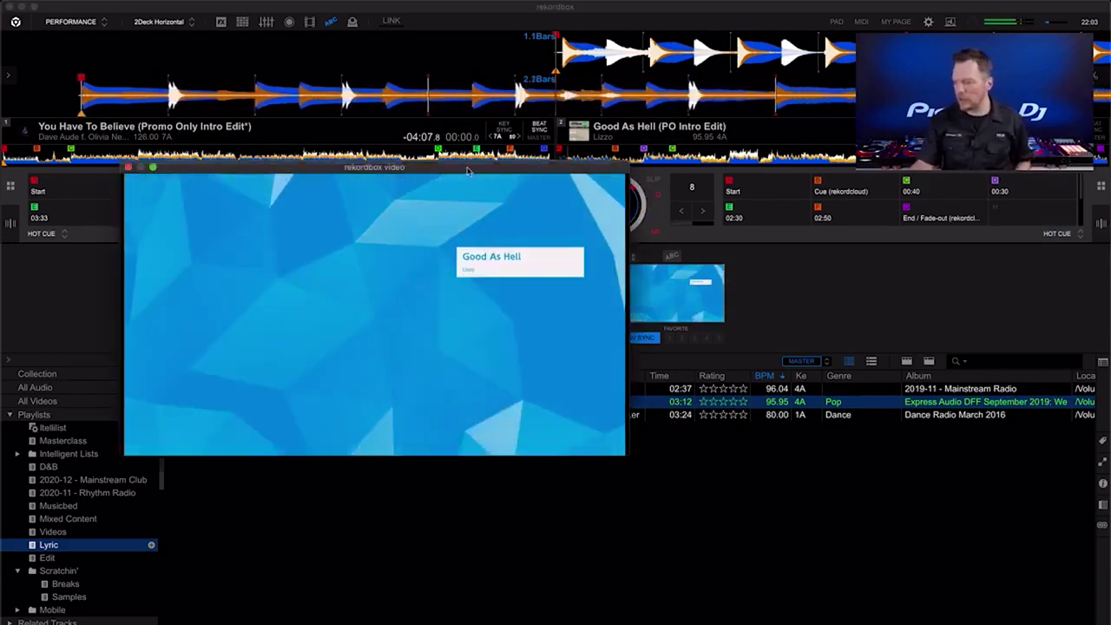
left_click_drag(468, 165, 428, 186)
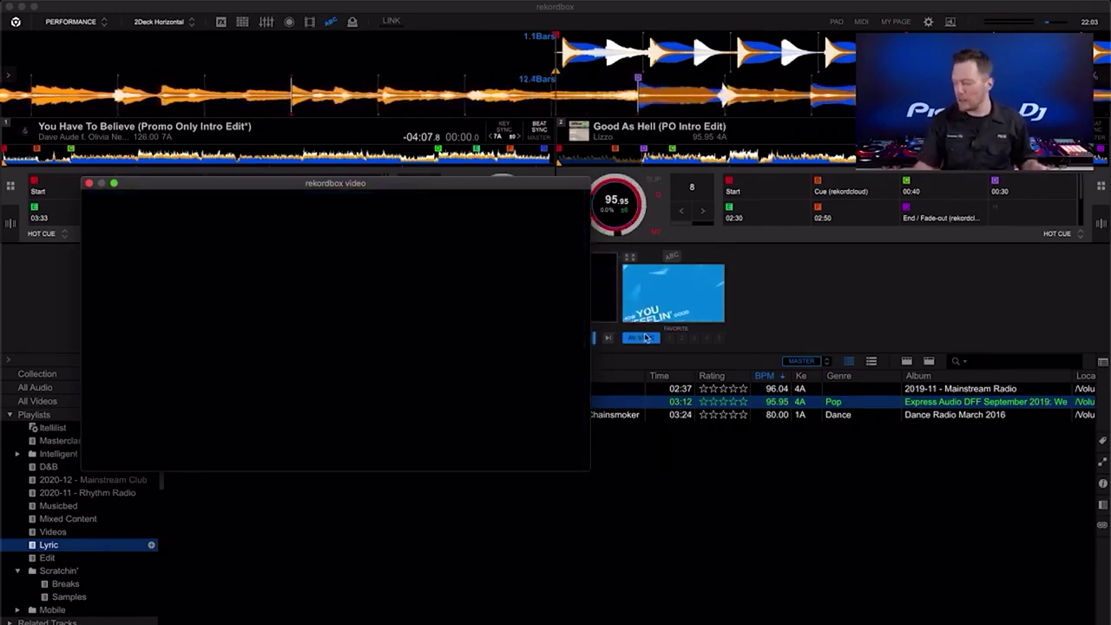
left_click(673, 258)
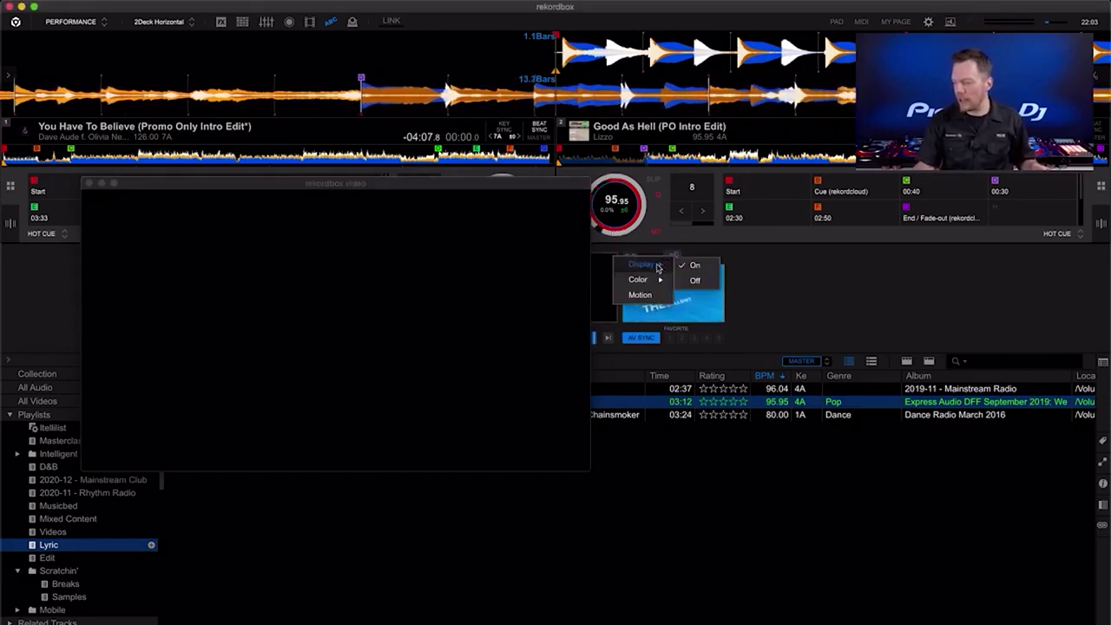
mouse_move(652, 281)
left_click(714, 287)
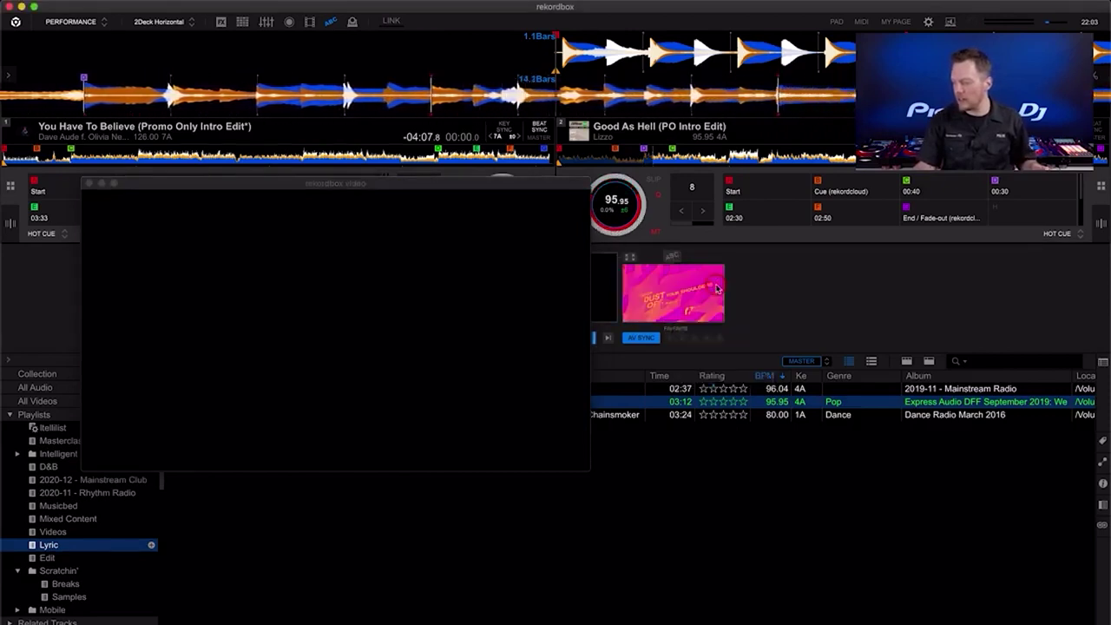
Step: Set the motion of deck 2's lyrics to Reverse
left_click(675, 255)
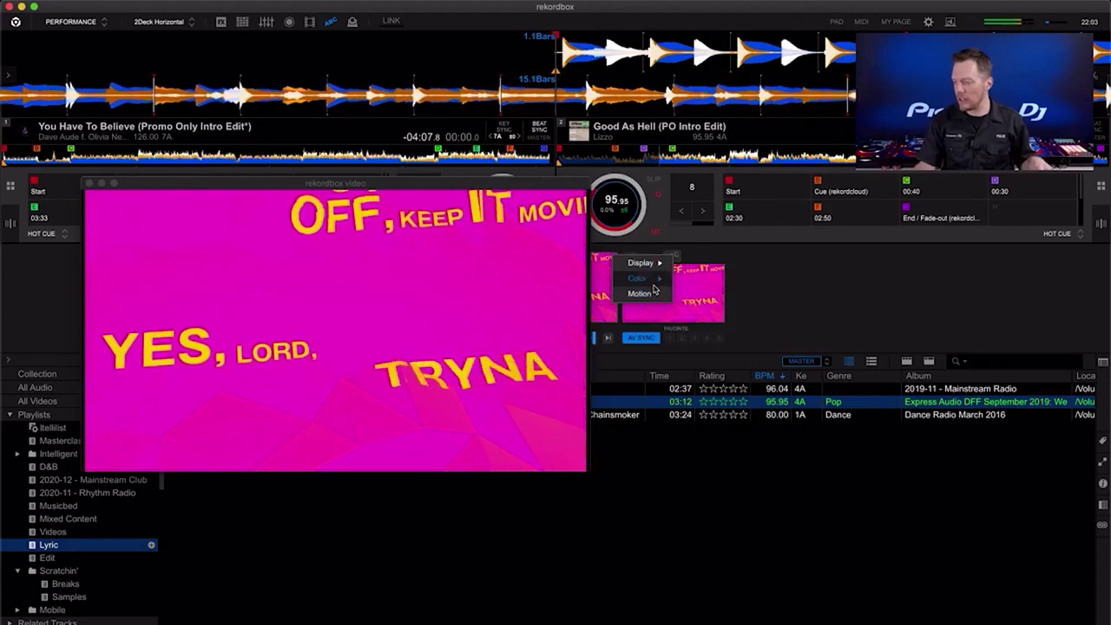
left_click(639, 293)
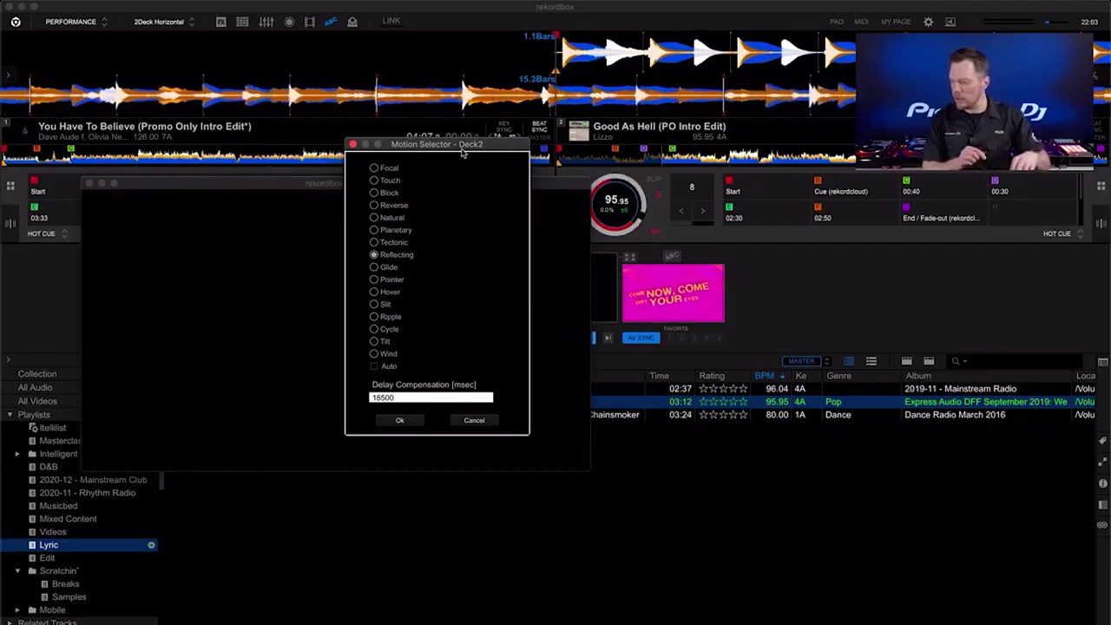
left_click(374, 205)
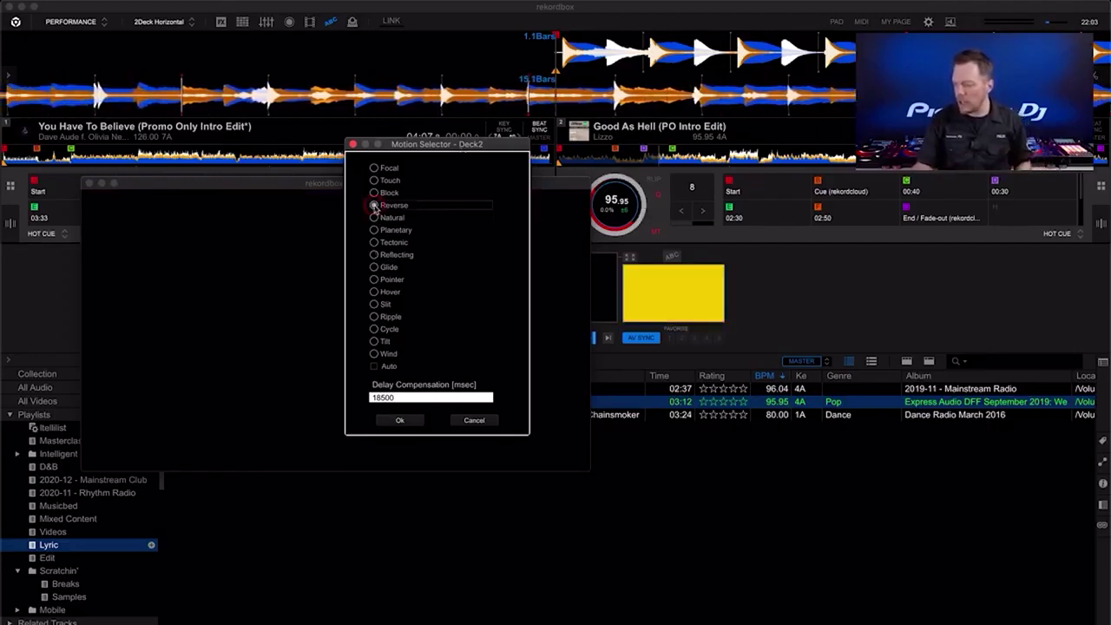
left_click(400, 420)
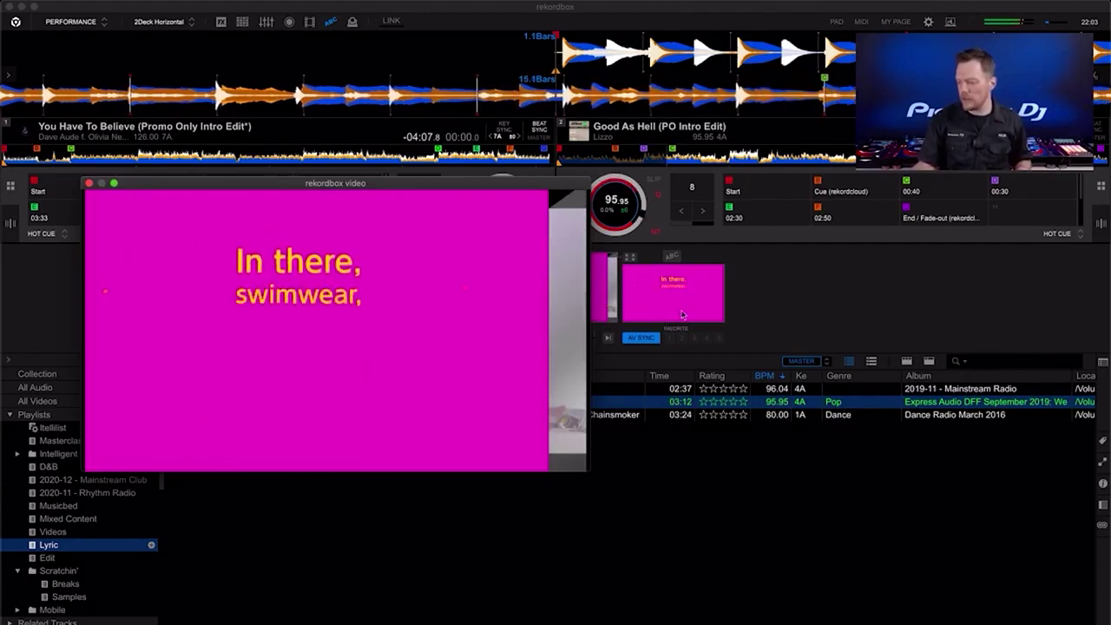
Step: Dismiss deck 2's lyric options, and move the separate video window aside and close it
left_click(674, 258)
left_click(674, 258)
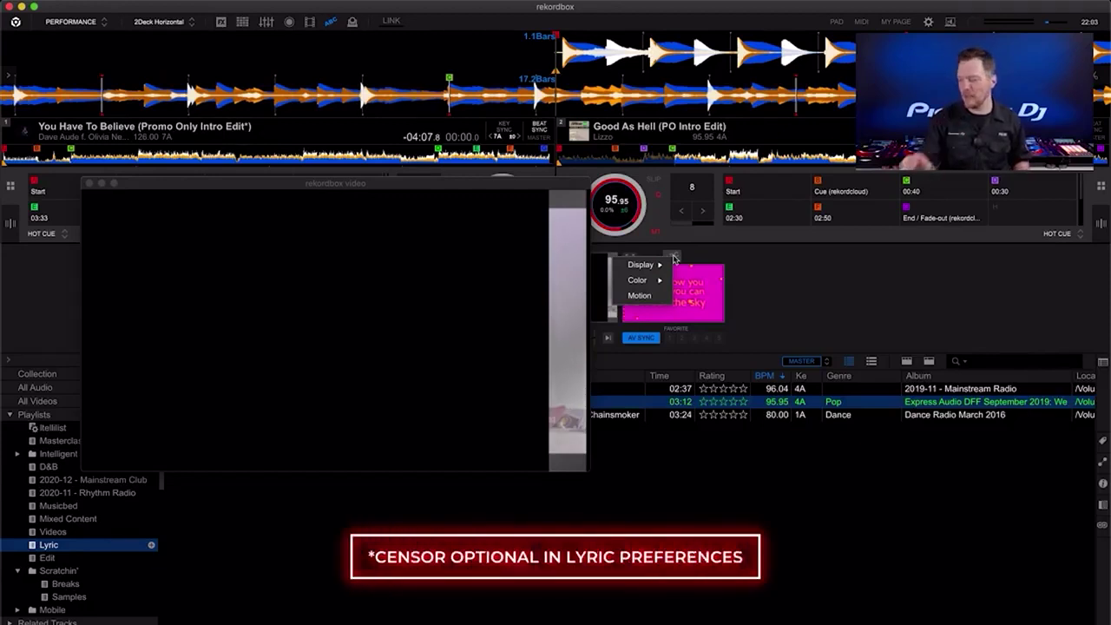
left_click(728, 254)
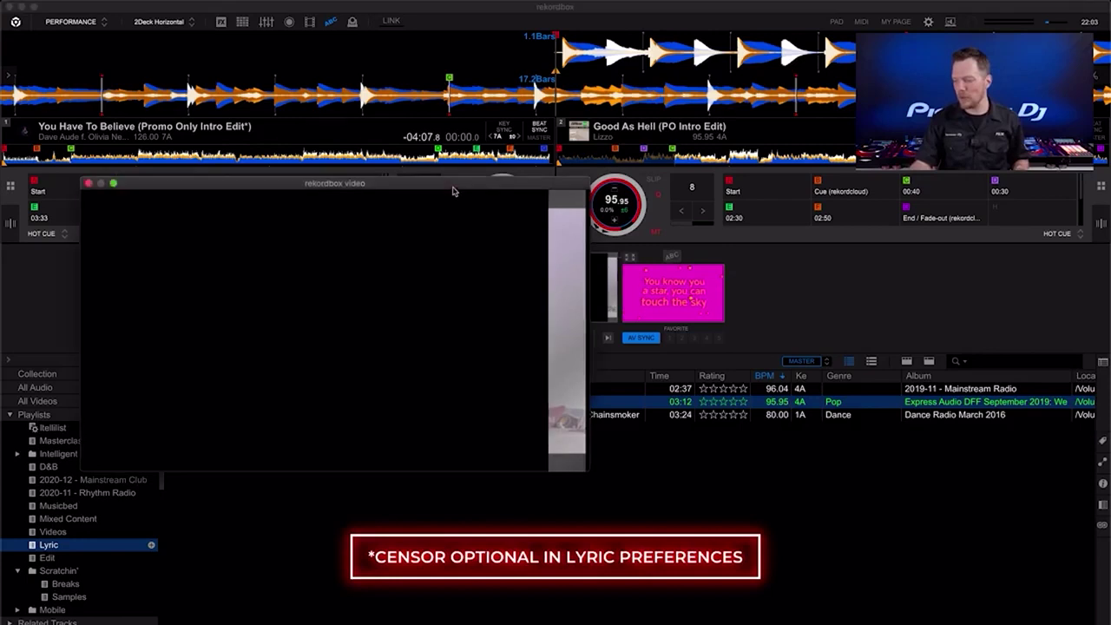
left_click_drag(453, 194, 645, 228)
left_click(369, 216)
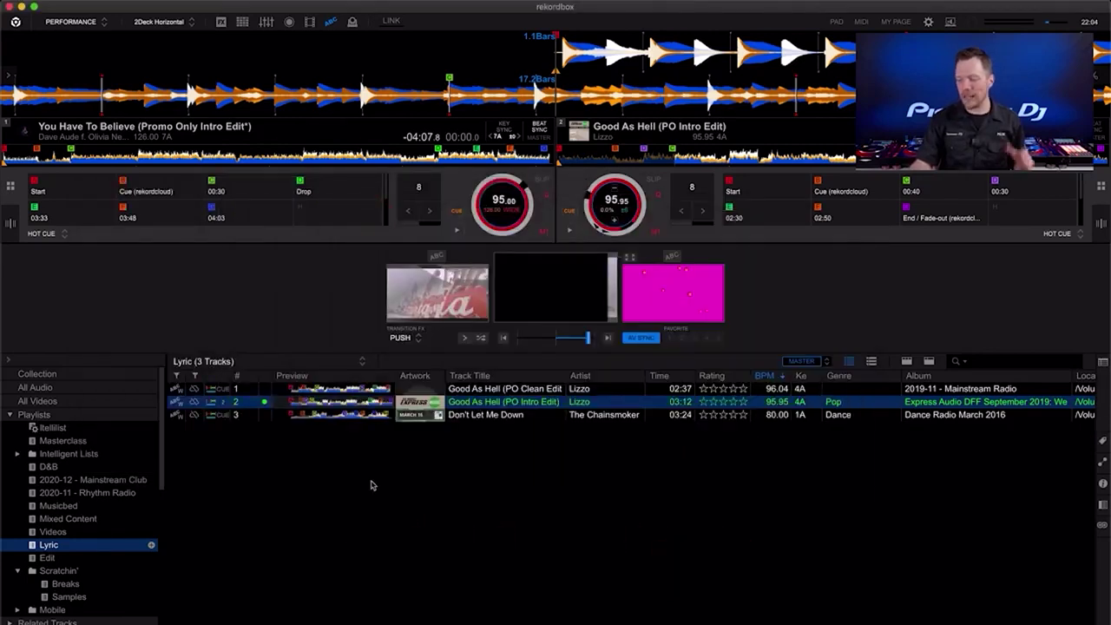
left_click(370, 484)
Step: Load One Thing Right from the Videos playlist on deck 1 and show the master video in its own window clear of deck 1's preview
left_click(55, 530)
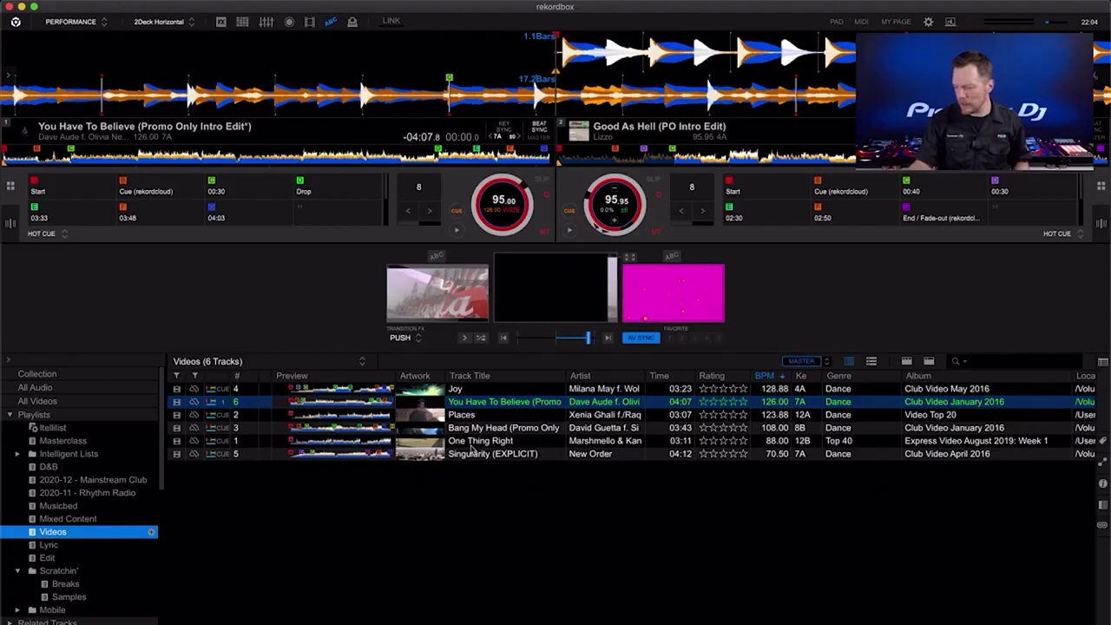
left_click_drag(473, 443, 379, 147)
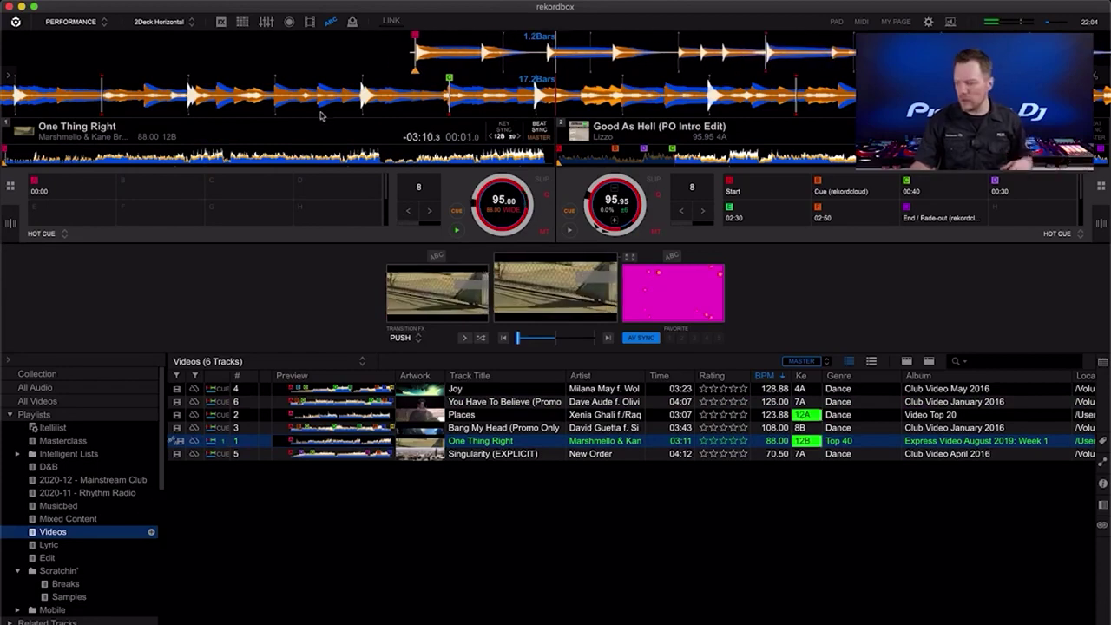
left_click(630, 257)
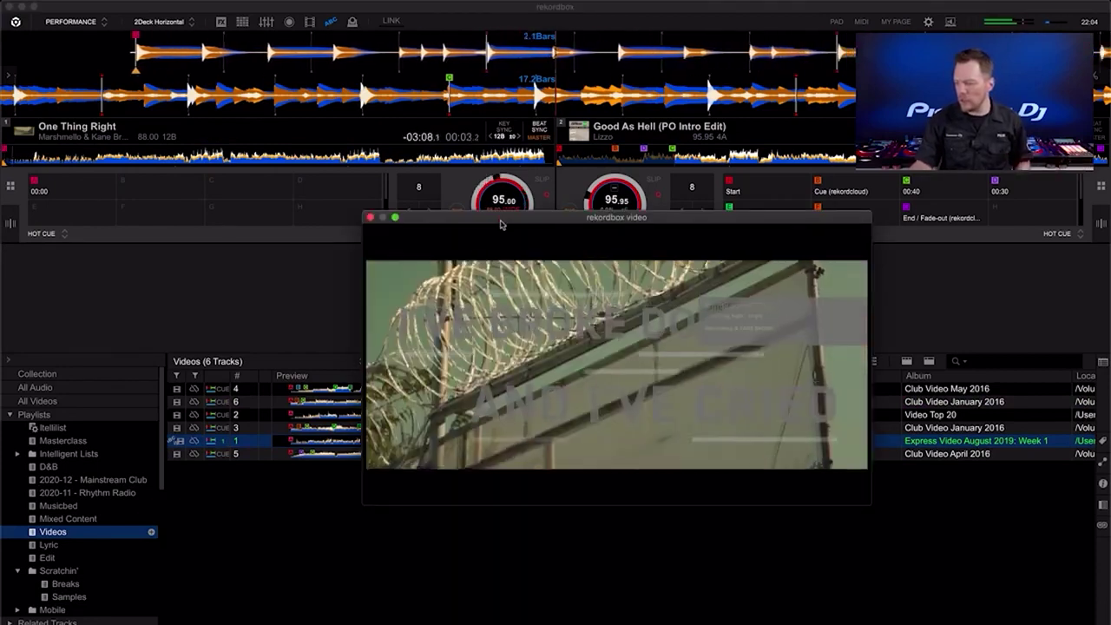
left_click_drag(497, 218, 499, 254)
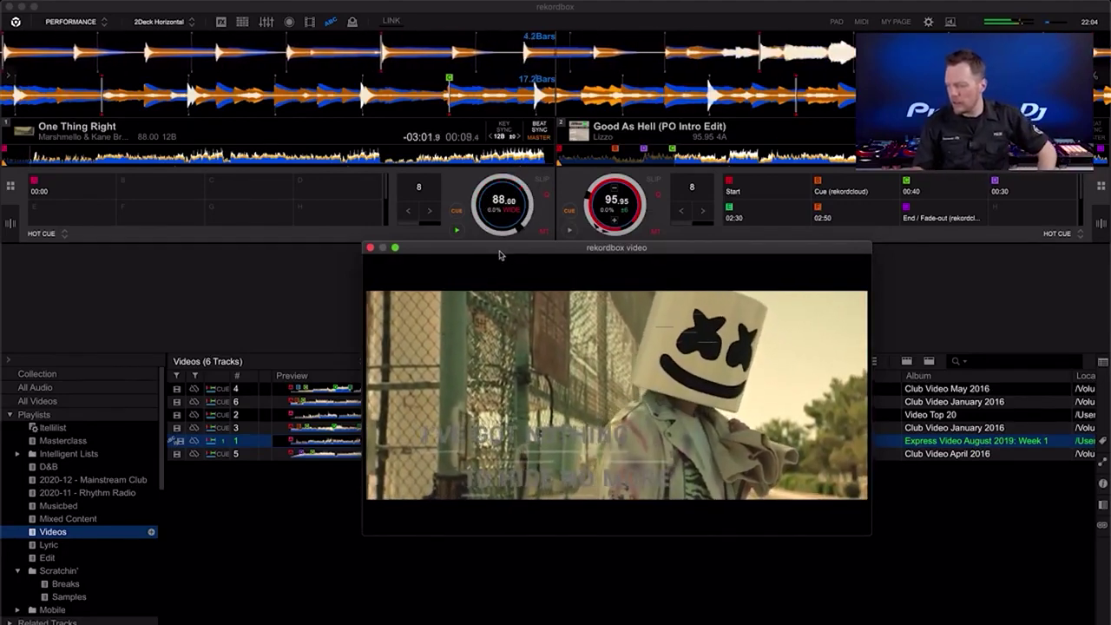
left_click_drag(502, 251, 555, 229)
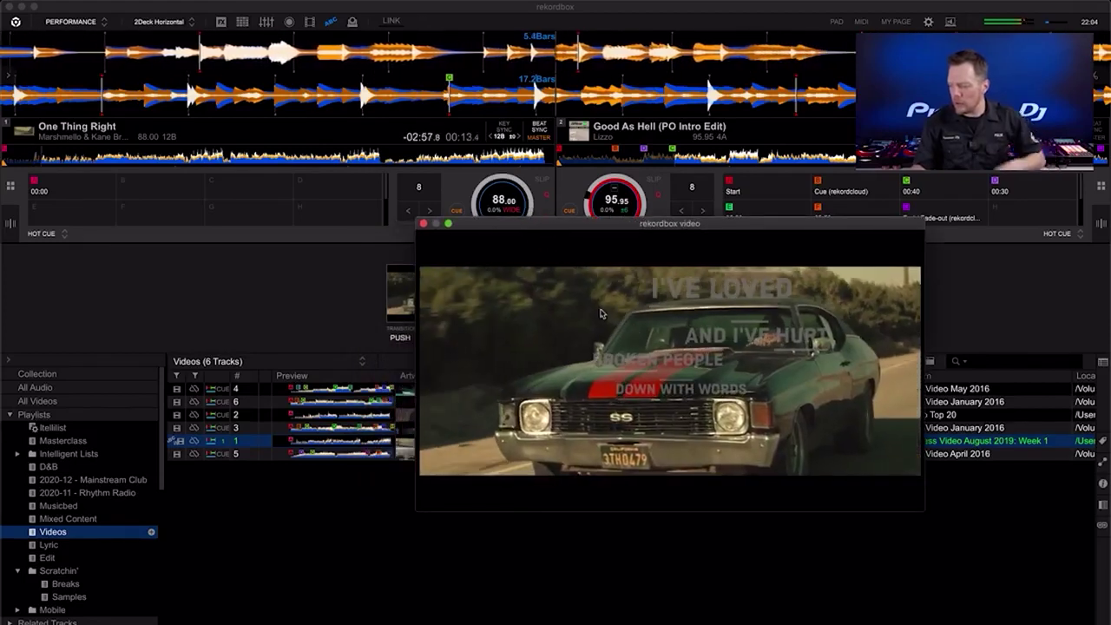
left_click_drag(483, 227, 646, 190)
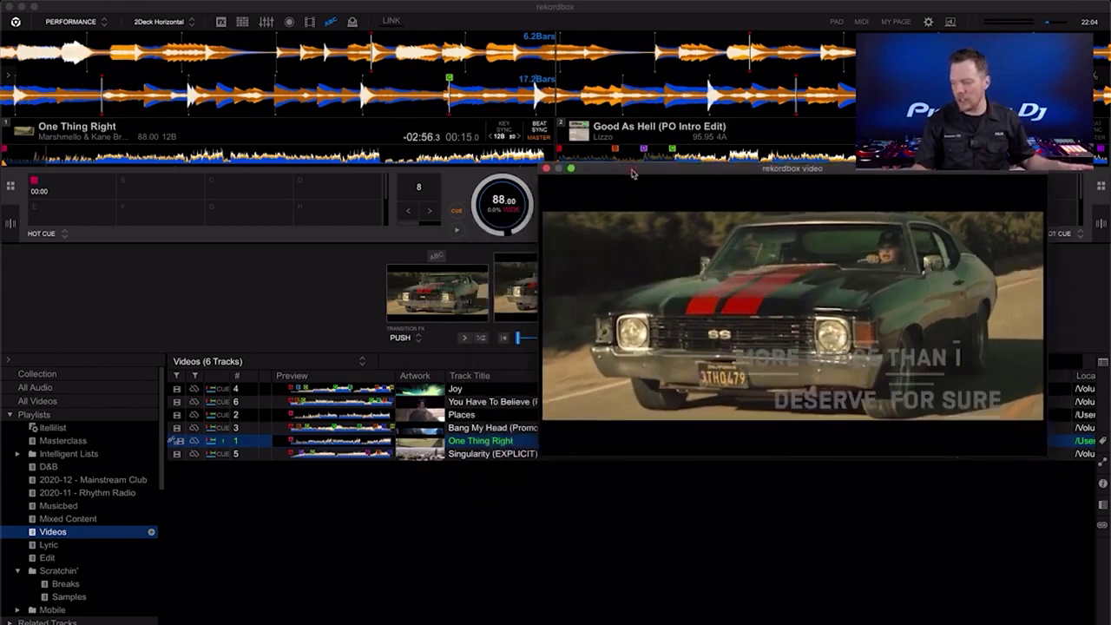
Step: Set deck 1's lyric color to the yellow-and-white preset
left_click(436, 257)
mouse_move(469, 281)
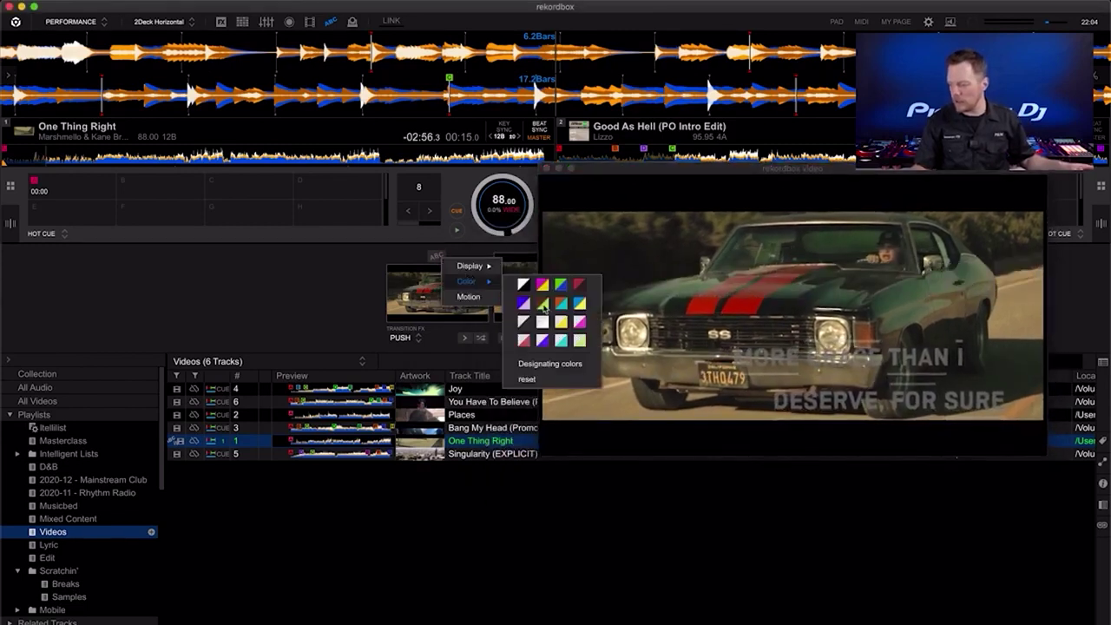
left_click(561, 323)
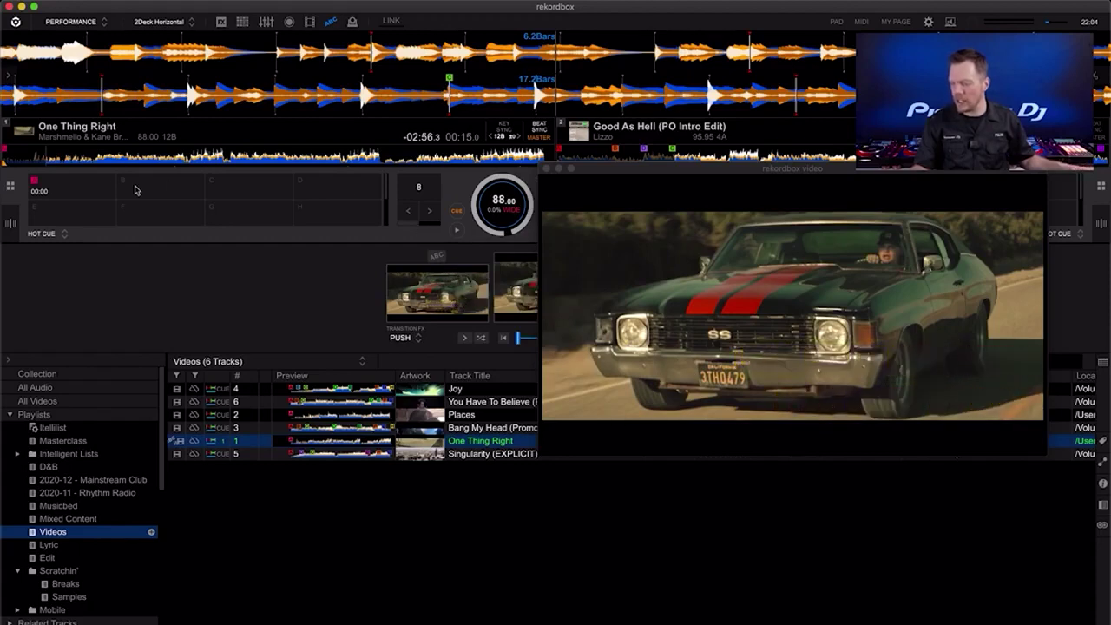
Step: Turn on vocal display for the enlarged and full waveforms in the View preferences and close the preferences
key("super+comma")
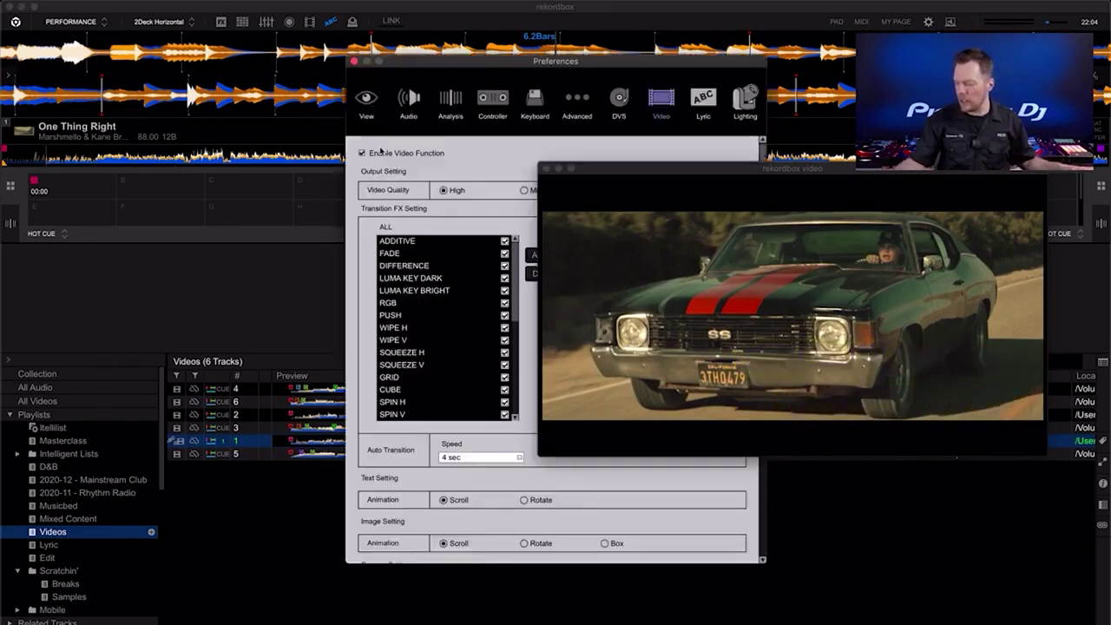
left_click_drag(607, 163, 643, 180)
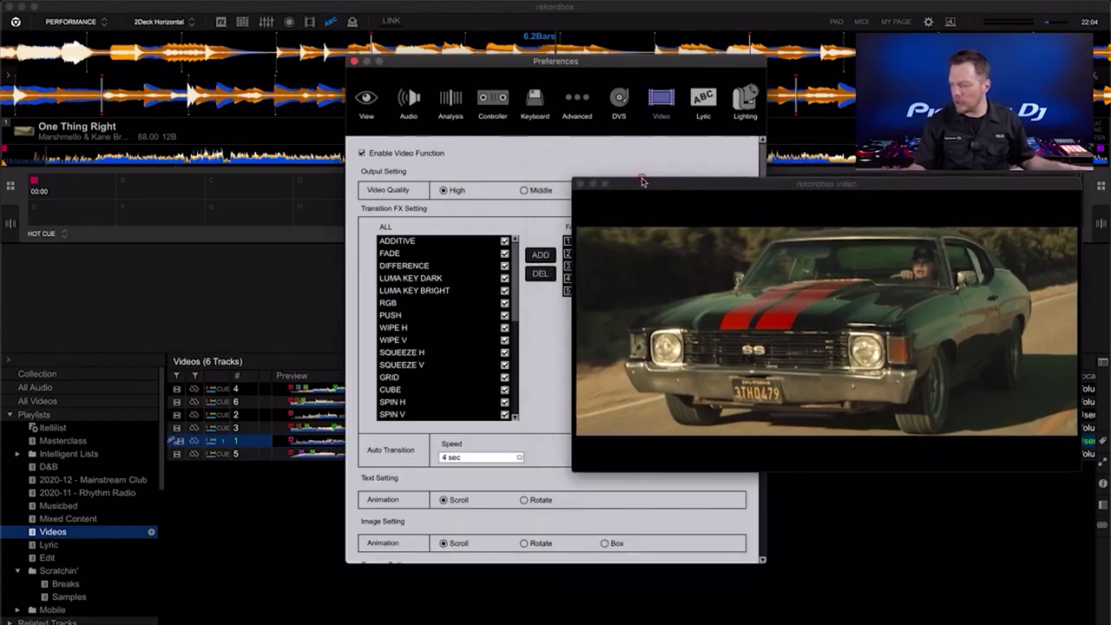
left_click(366, 99)
scroll(465, 405, "down", 5)
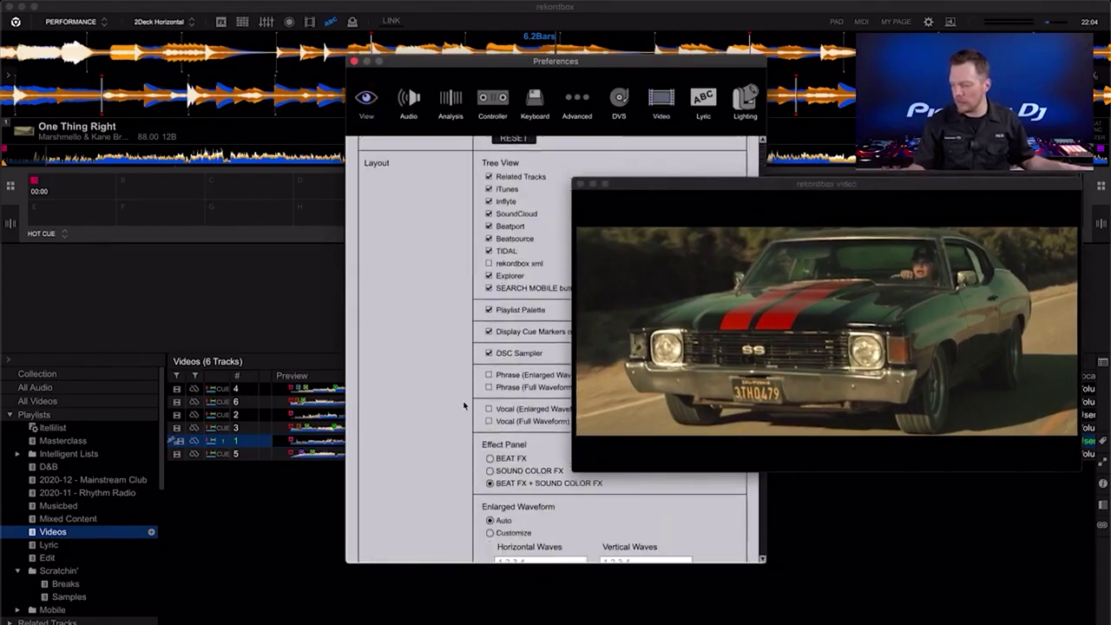
left_click(488, 409)
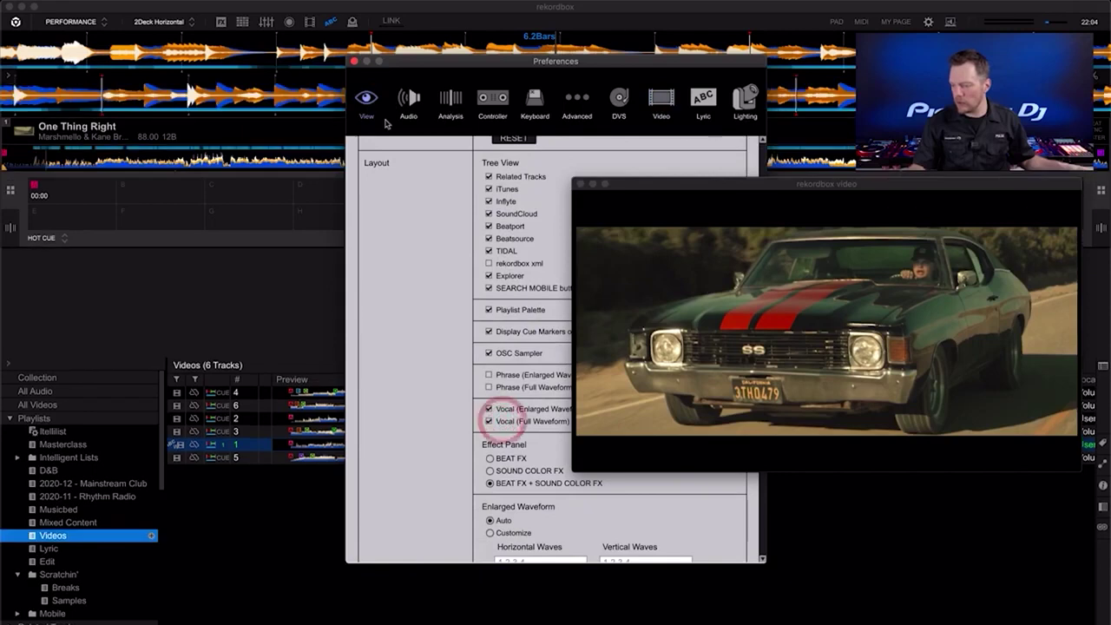
left_click(354, 62)
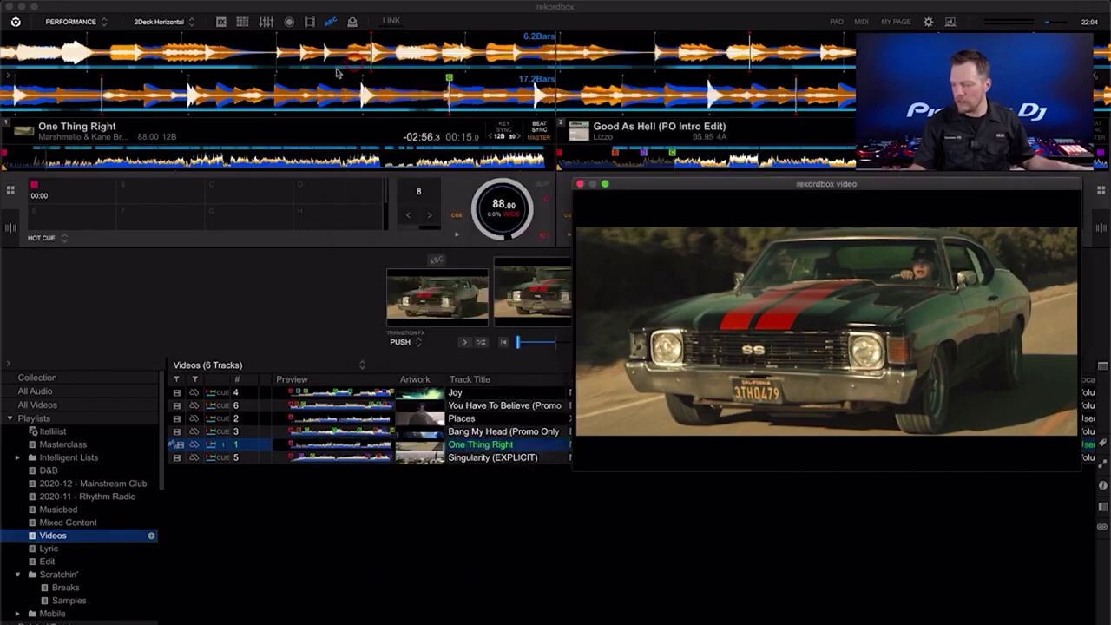
Step: Move One Thing Right on deck 1 to the start of its vocals and set its lyric delay compensation to 10 msec
left_click(33, 155)
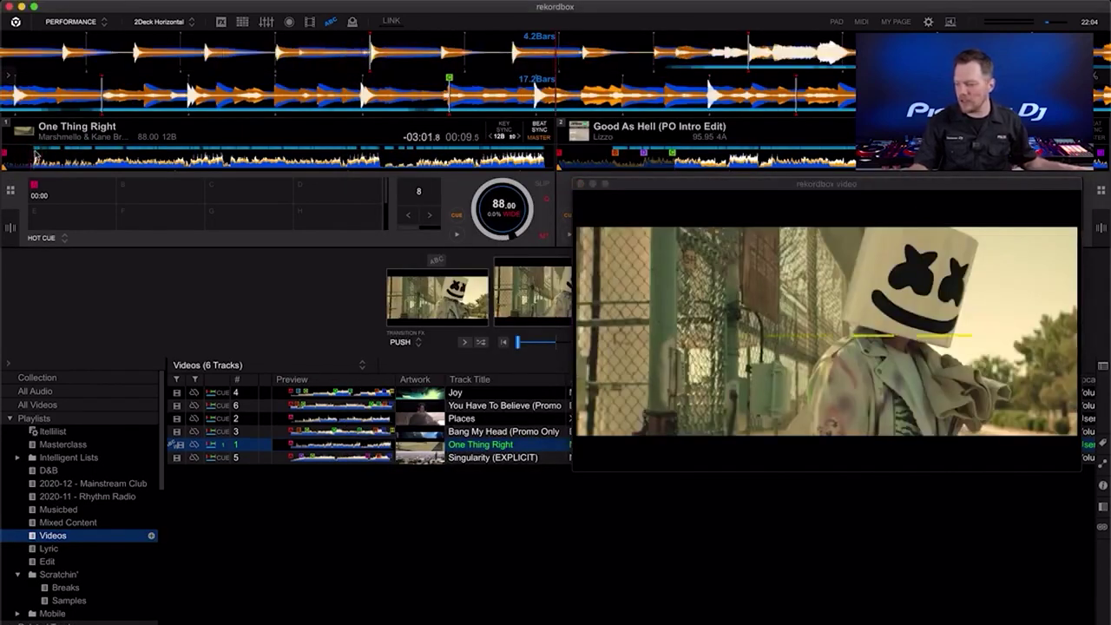
left_click_drag(487, 69, 564, 68)
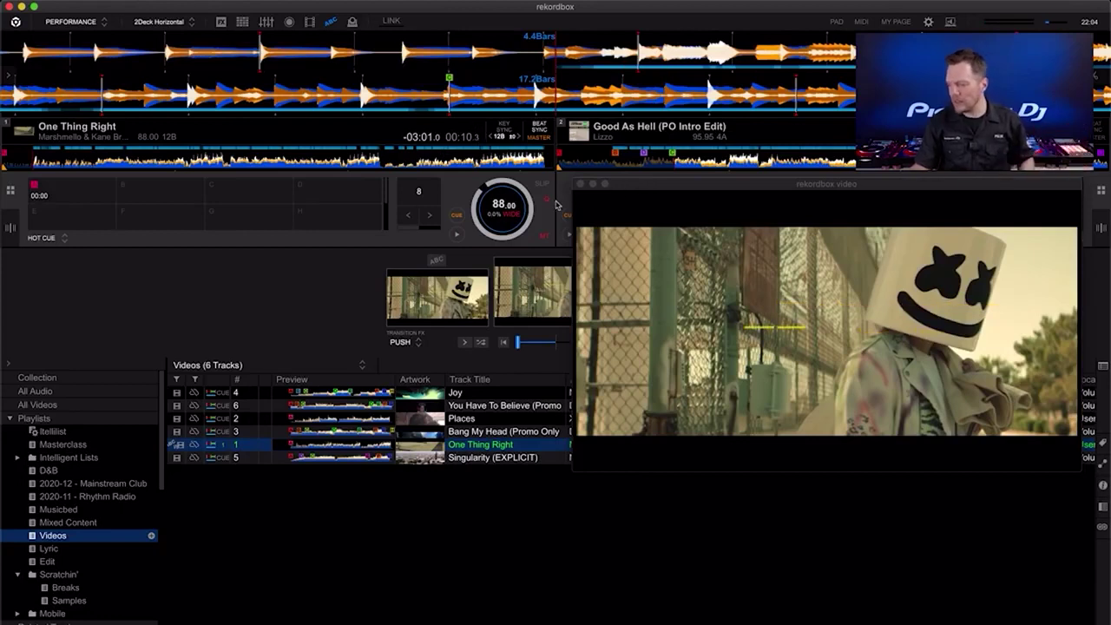
left_click(439, 264)
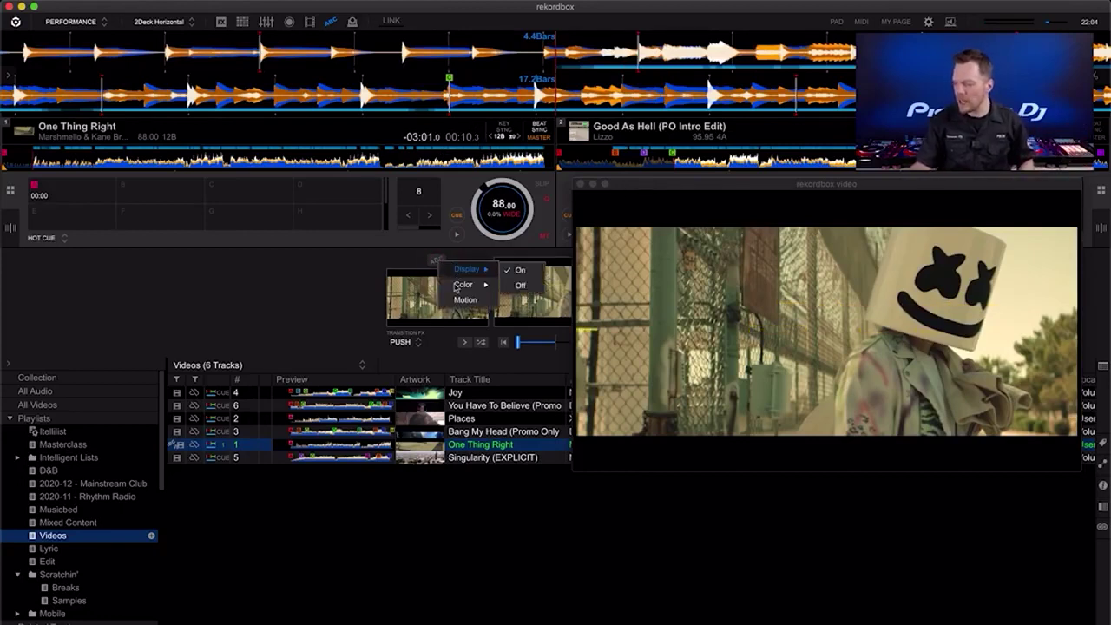
left_click(453, 300)
left_click(638, 400)
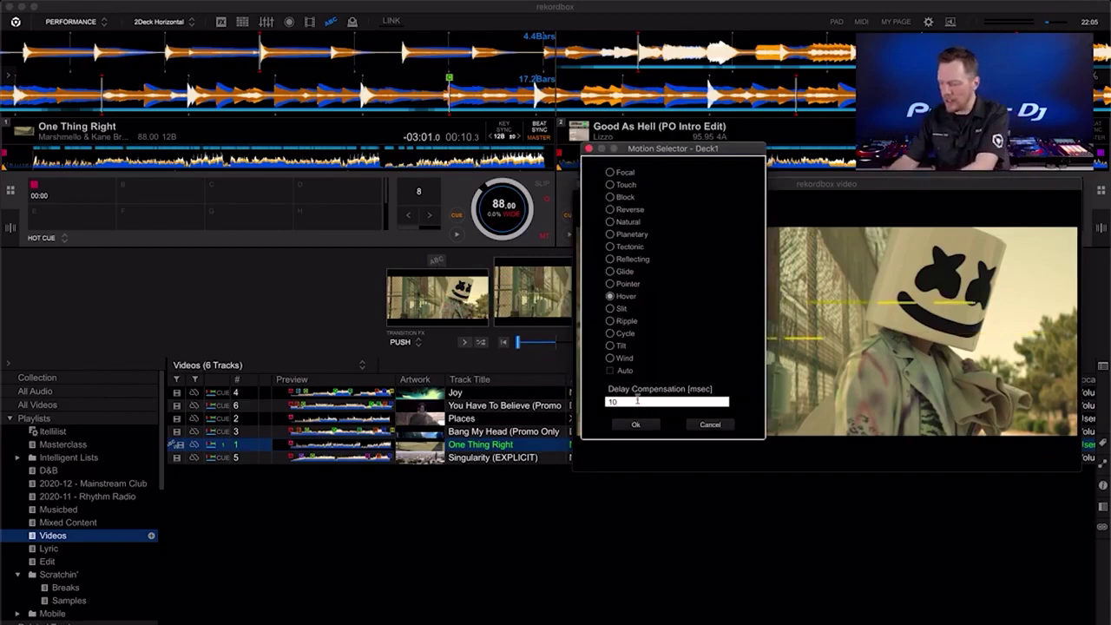
left_click(636, 425)
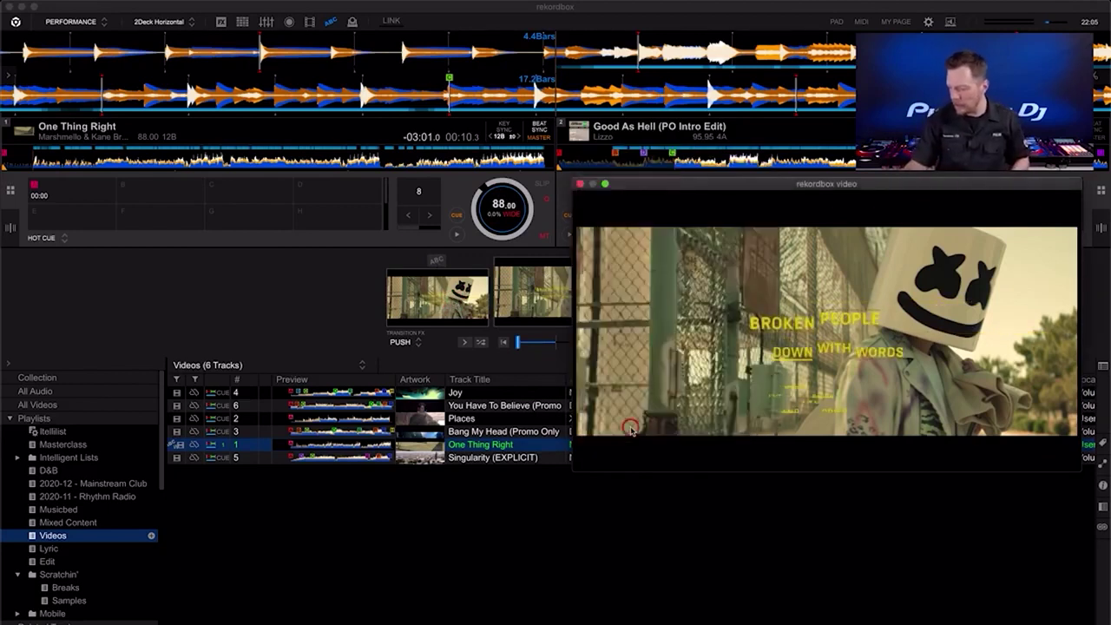
Step: Move One Thing Right on deck 1 to about 16.7 seconds and close the separate video window
left_click_drag(408, 61, 755, 63)
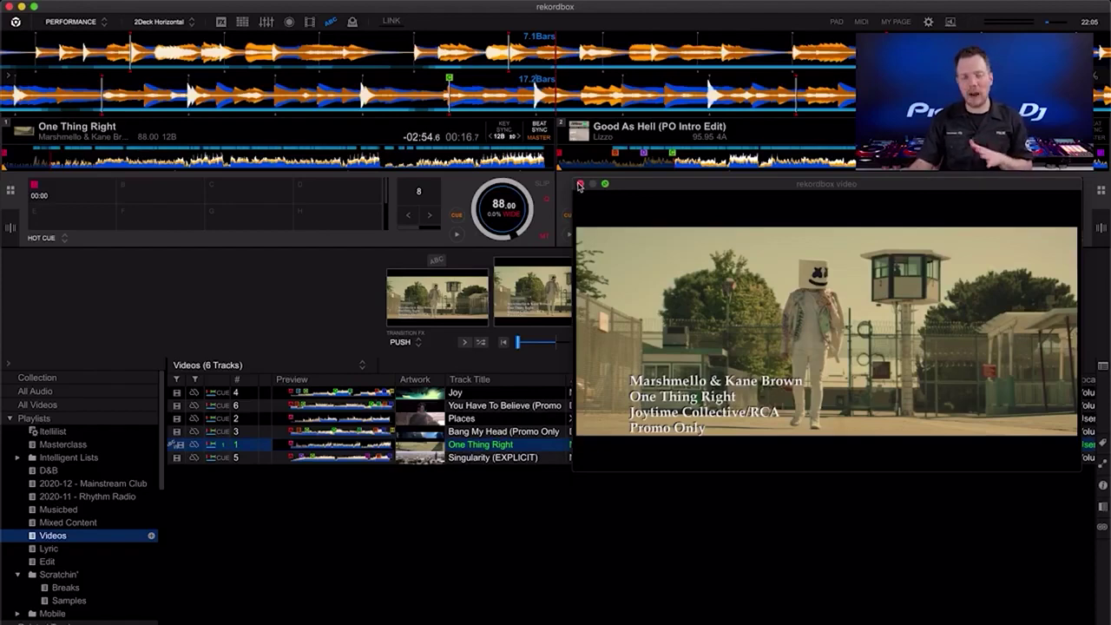
left_click(580, 185)
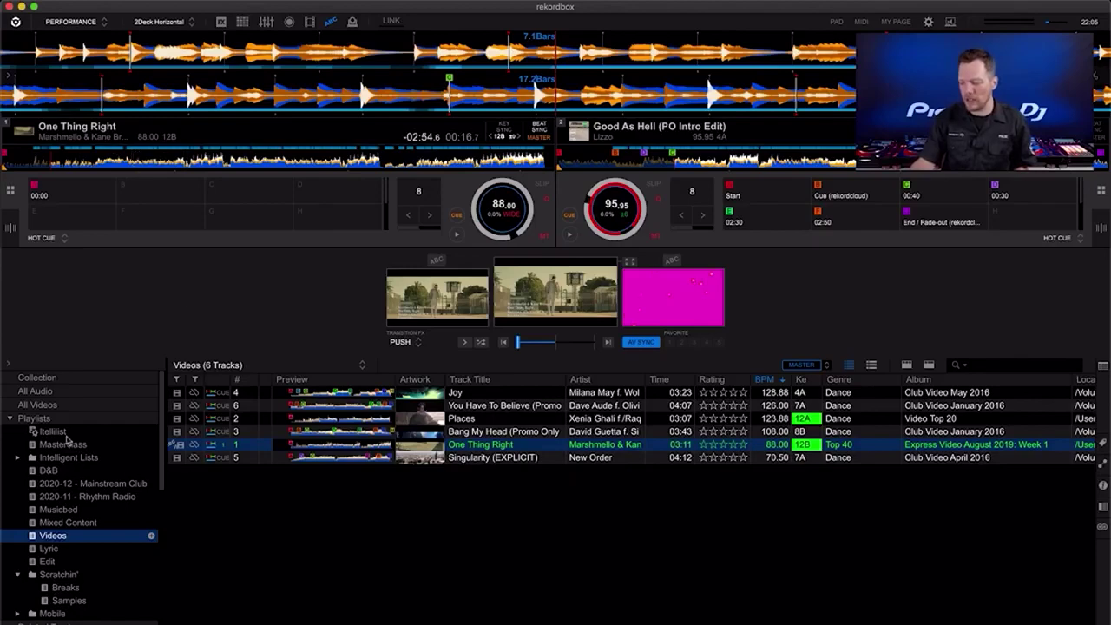
Step: Load So Cold from the Collection on deck 1, play it from about 1:12, and replace it with Party On My Own (Radio Edit)
left_click(67, 382)
scroll(508, 498, "up", 15)
scroll(507, 498, "up", 15)
left_click_drag(451, 462, 328, 163)
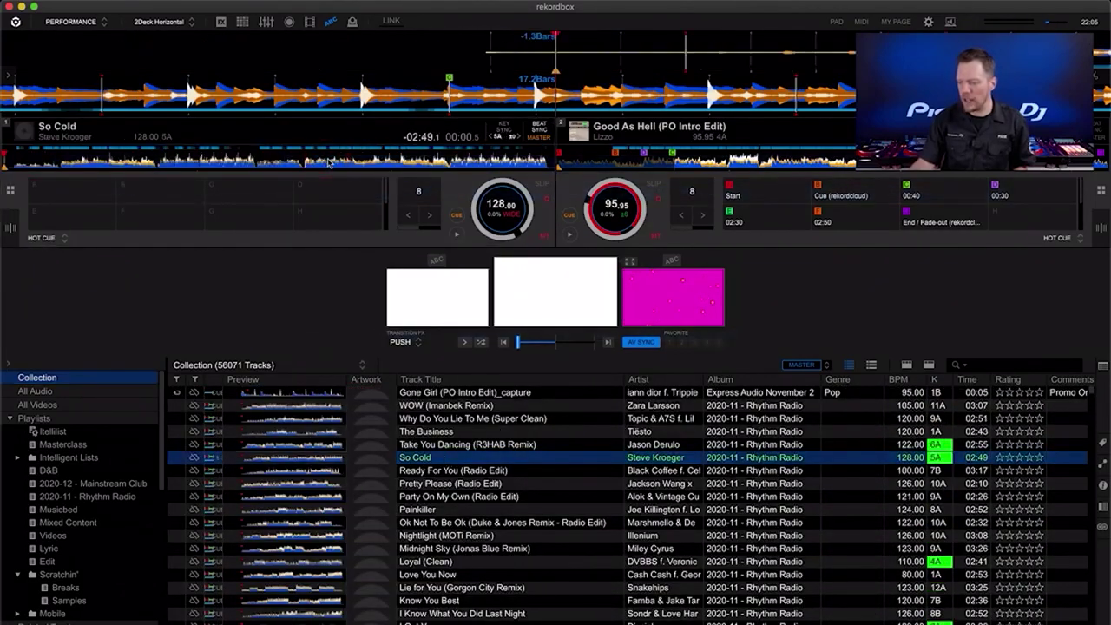
left_click(236, 158)
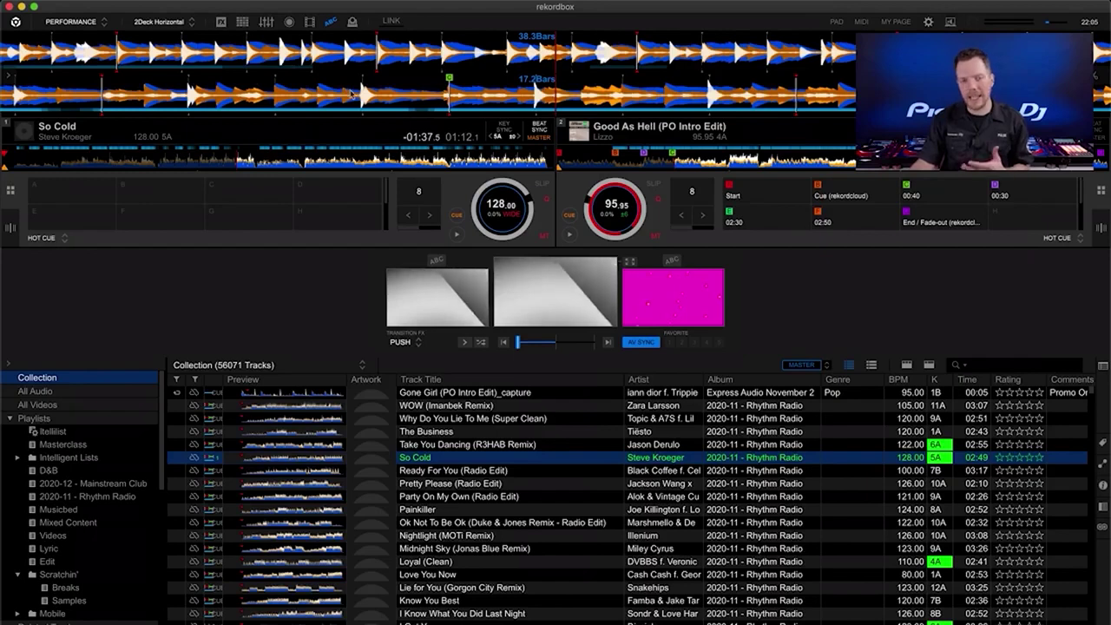
key("z")
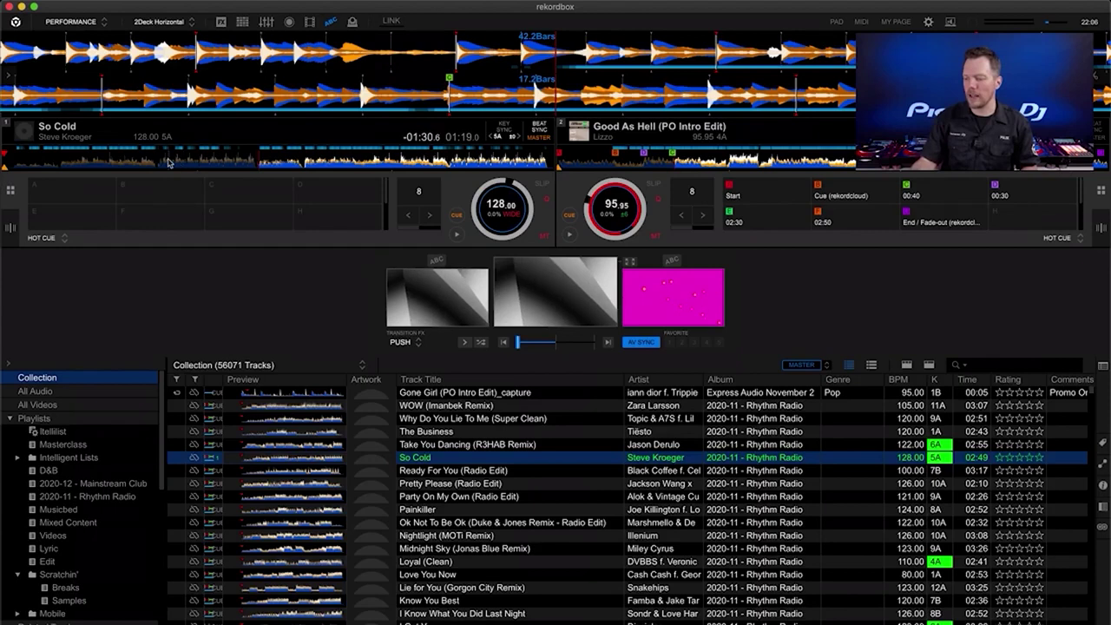
left_click_drag(422, 499, 274, 201)
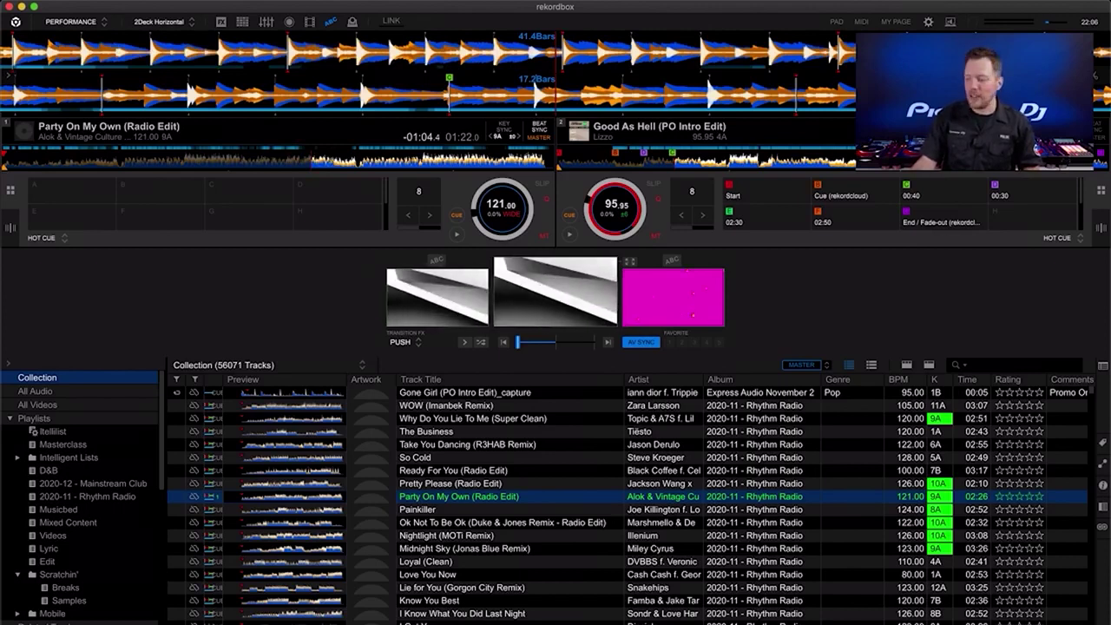
Step: Enable Ableton Link, move its window over deck 2, and close that window
left_click(393, 23)
left_click_drag(474, 26, 725, 139)
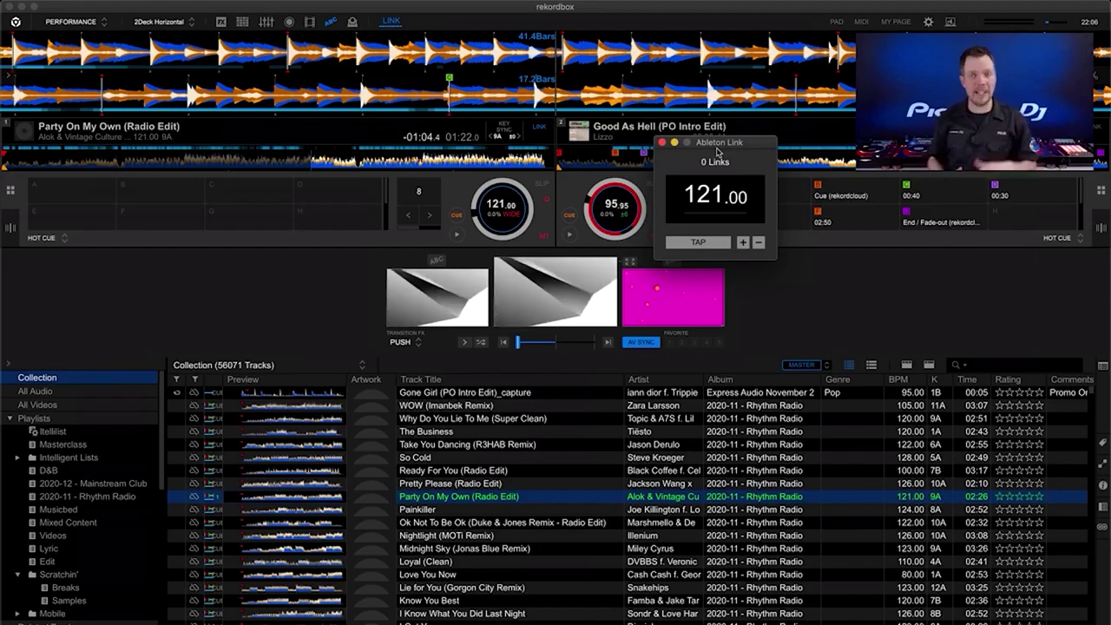
left_click(663, 142)
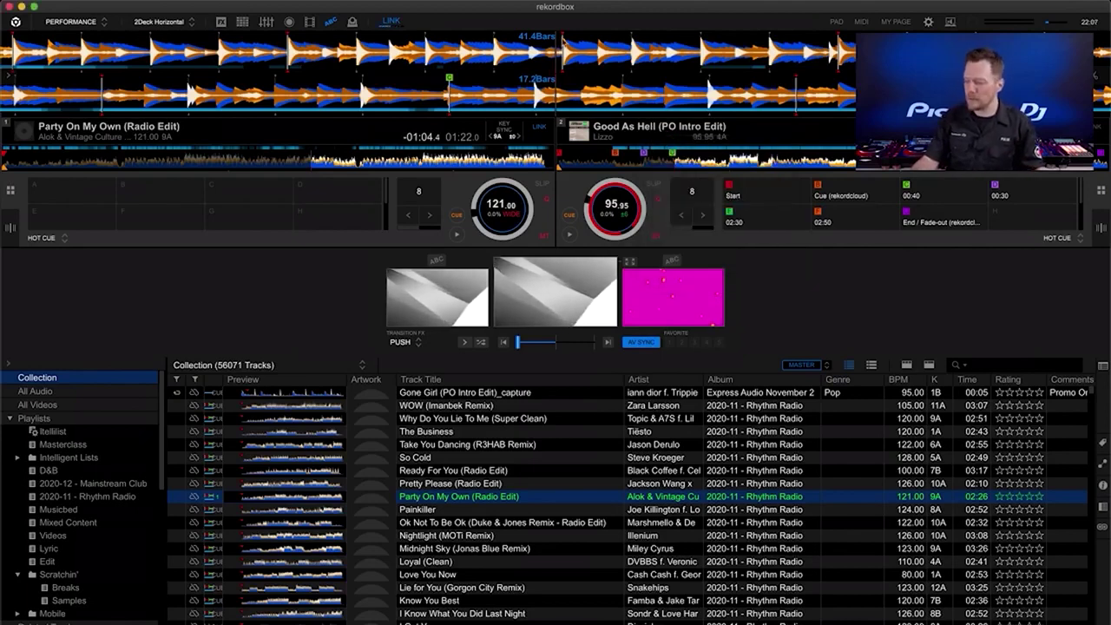
Step: Switch from Performance mode to Edit mode, agreeing to disable Ableton Link
left_click(76, 22)
left_click(69, 81)
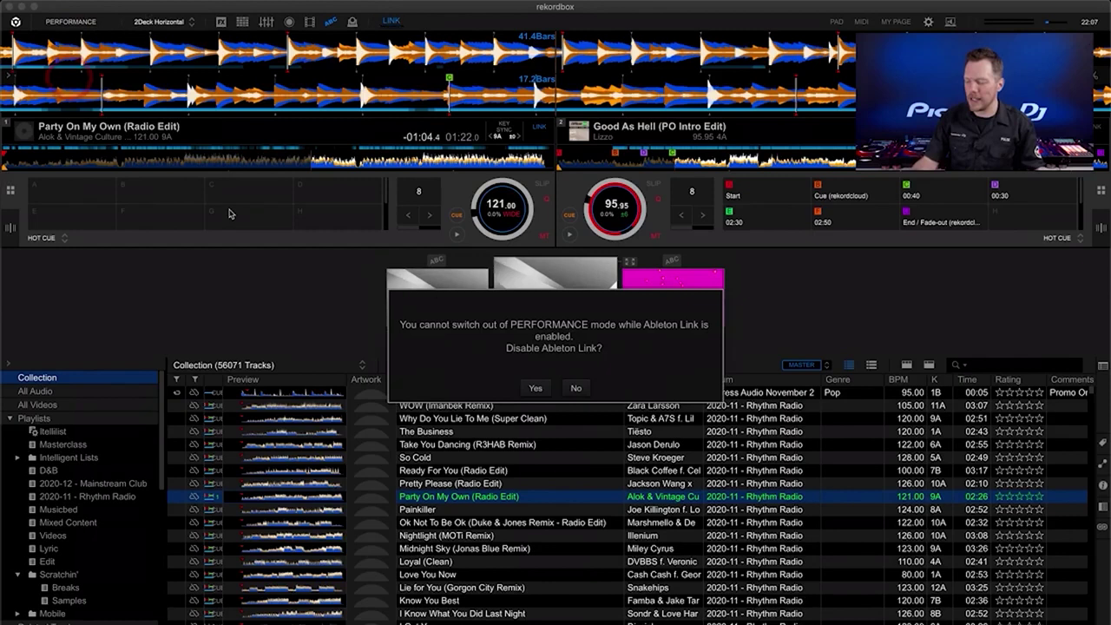
left_click(533, 387)
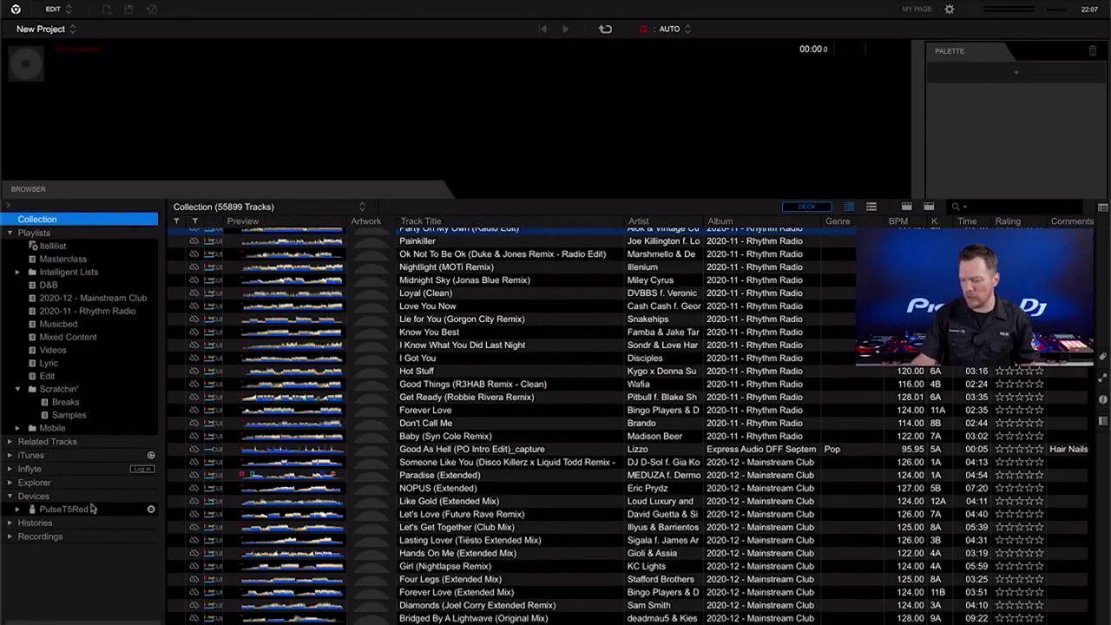
Step: Load Homer Said from the Edit playlist into the editor and collapse the browser
left_click(50, 375)
left_click_drag(462, 245, 446, 124)
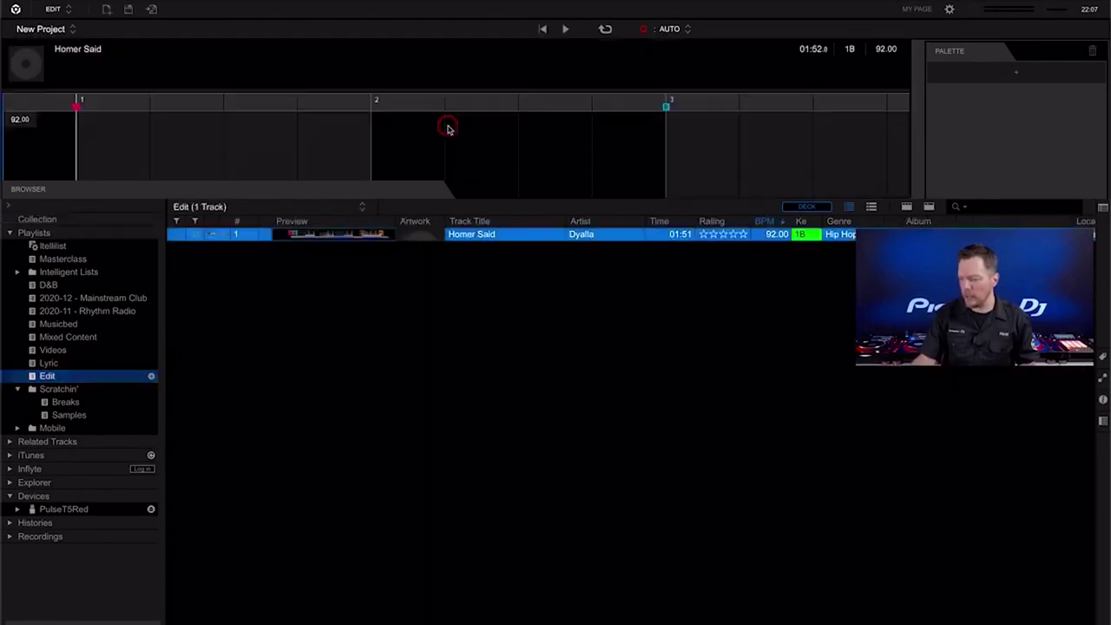
left_click(17, 188)
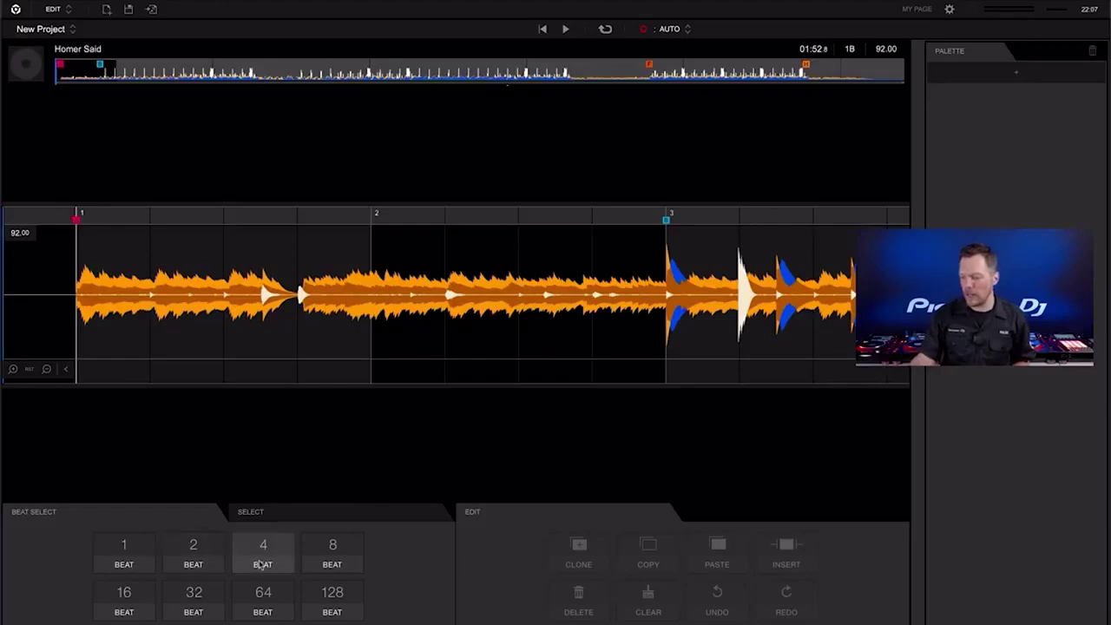
Step: Select the first 8 beats of Homer Said from bar 1 and add them to the palette
left_click(330, 544)
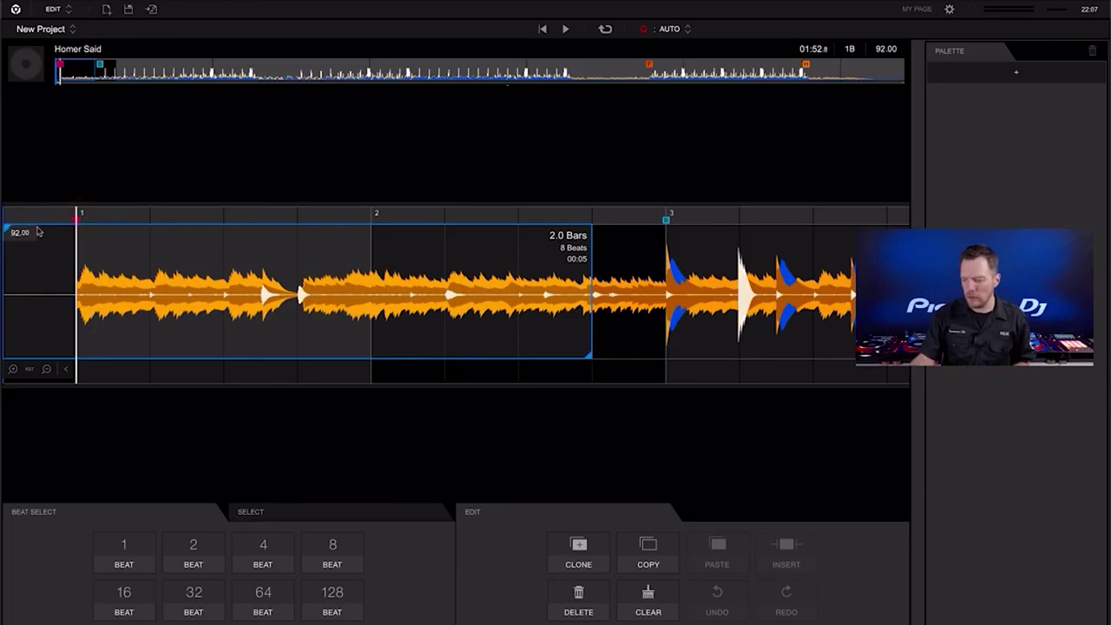
left_click(657, 241)
left_click(92, 258)
left_click(333, 550)
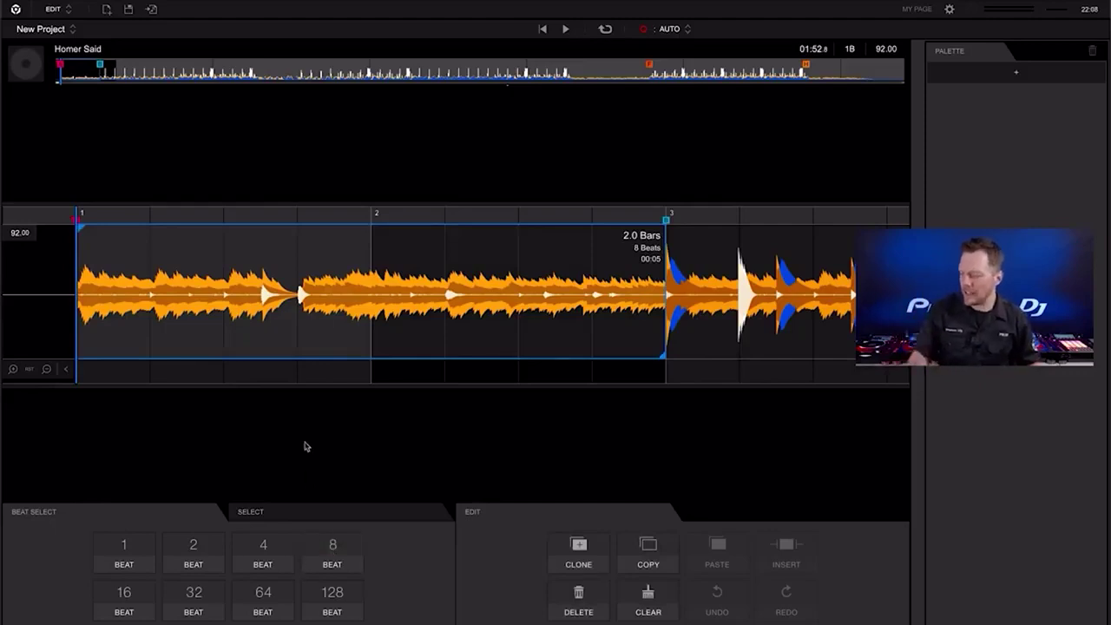
left_click_drag(500, 318, 996, 198)
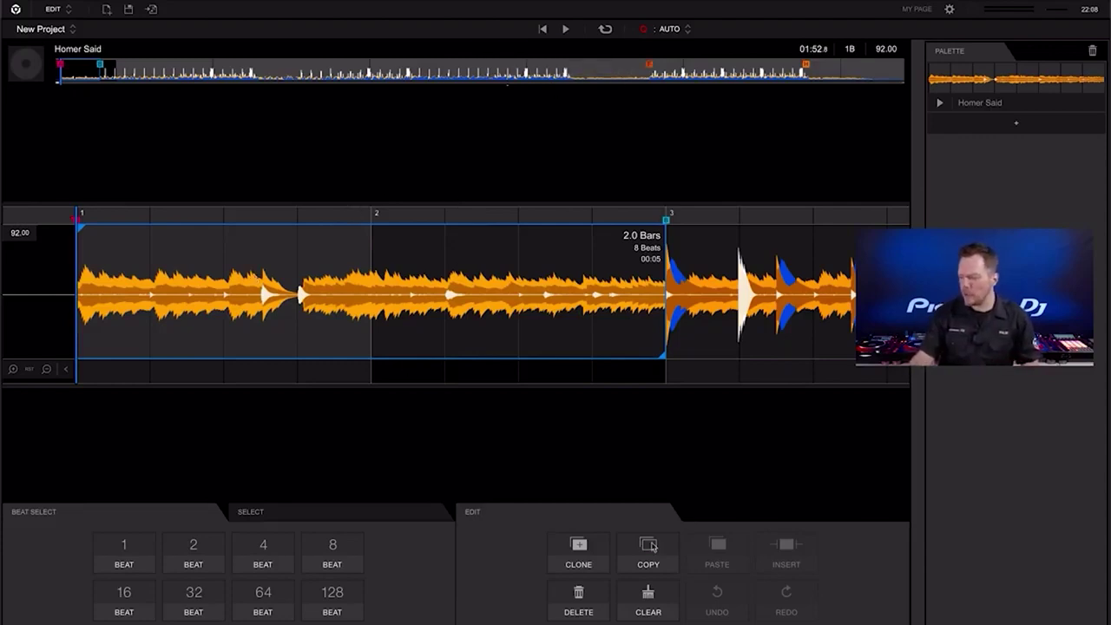
Step: Clone the selected 8-beat intro and play the track from the start to check the extended intro
left_click(578, 548)
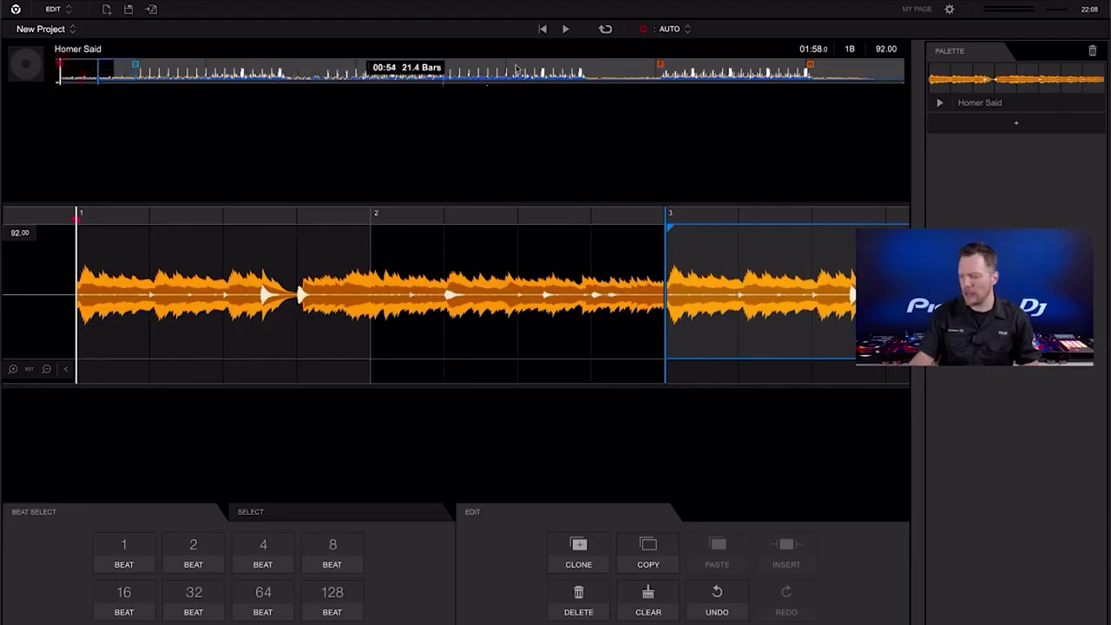
left_click(543, 29)
left_click(566, 30)
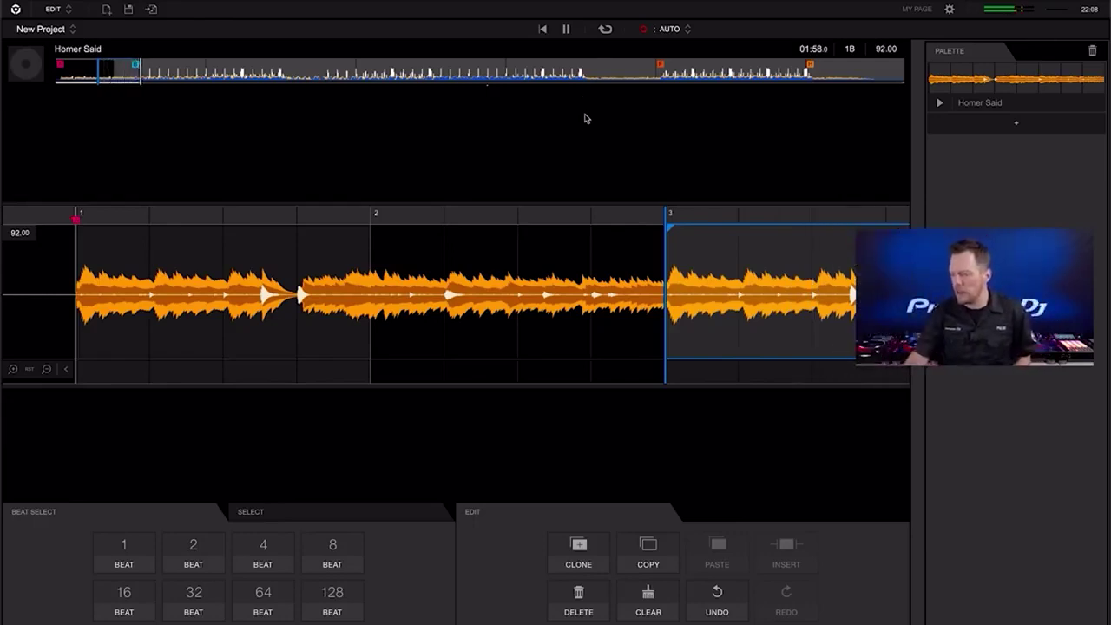
left_click(565, 30)
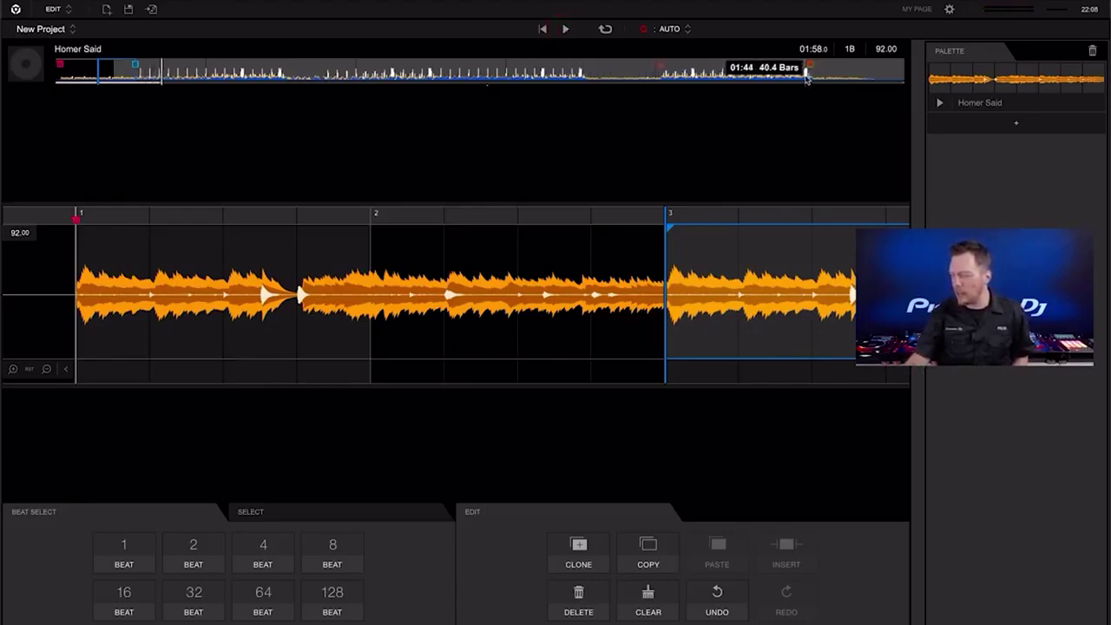
Step: Select the 8 beats starting at the hot cue on bar 5 and add them to the palette
left_click(806, 77)
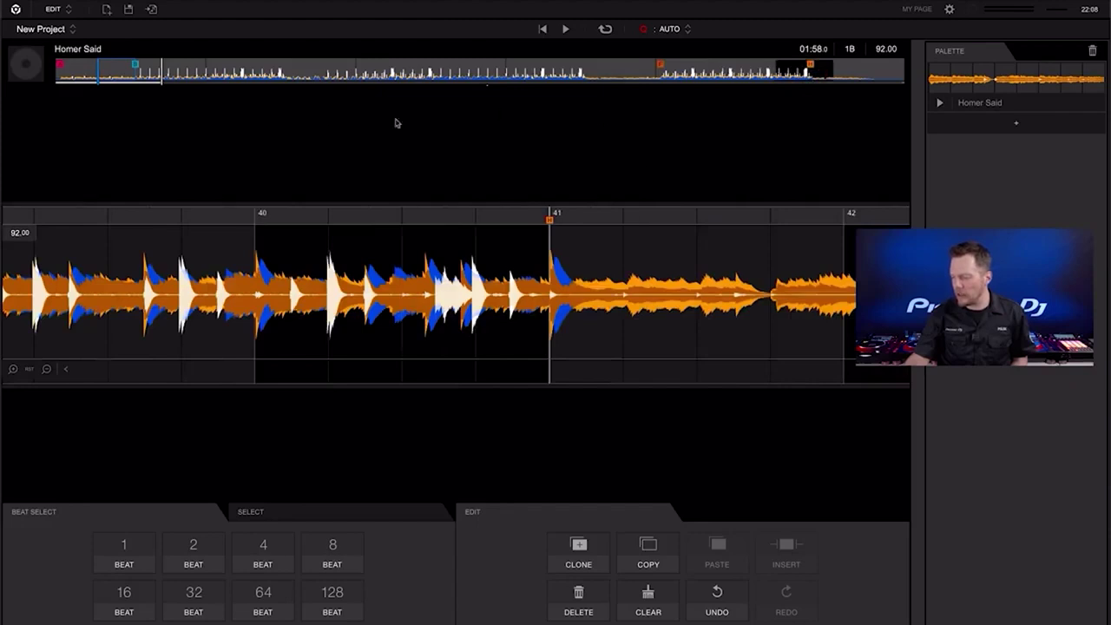
left_click(136, 71)
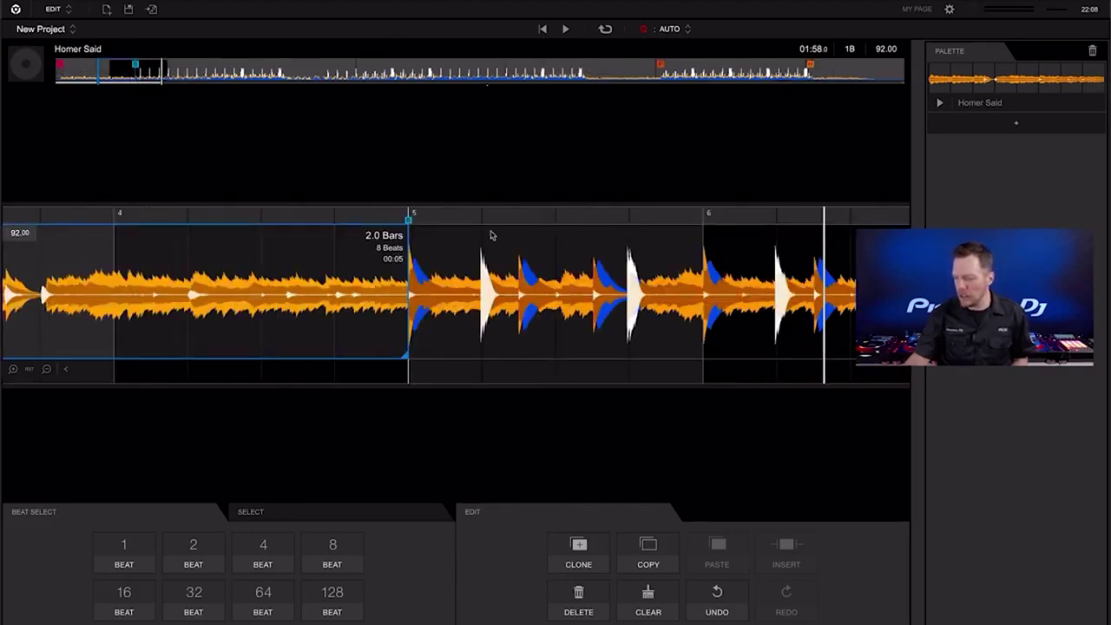
left_click(419, 249)
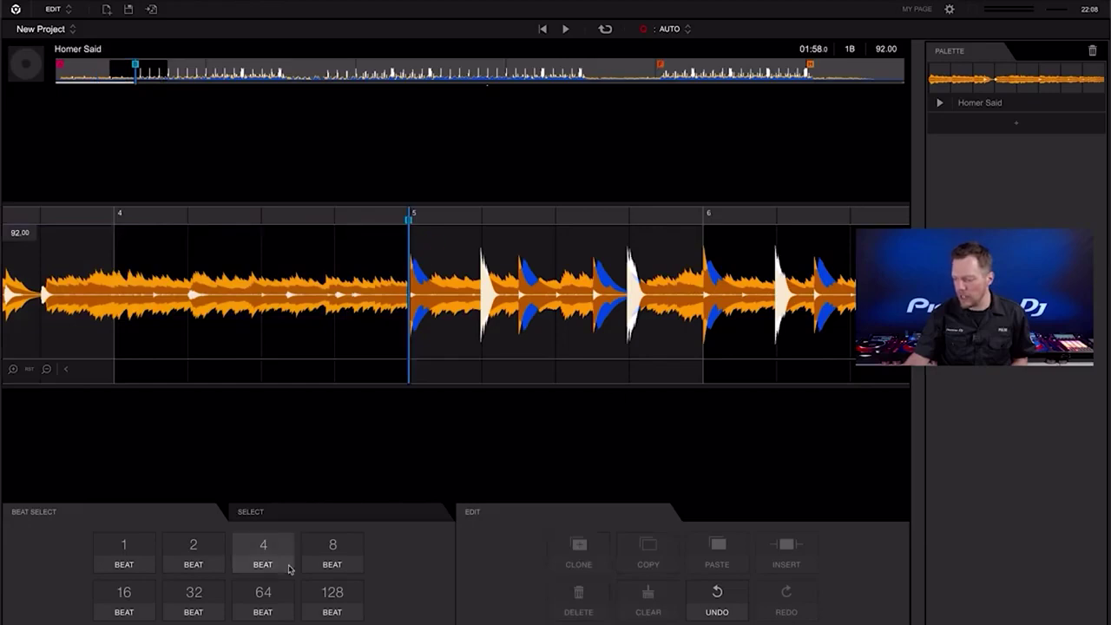
left_click(333, 553)
left_click_drag(508, 328, 1011, 134)
Step: Play the track from late in bar 38 to past the hot cue at bar 41 and stop playback
left_click(807, 69)
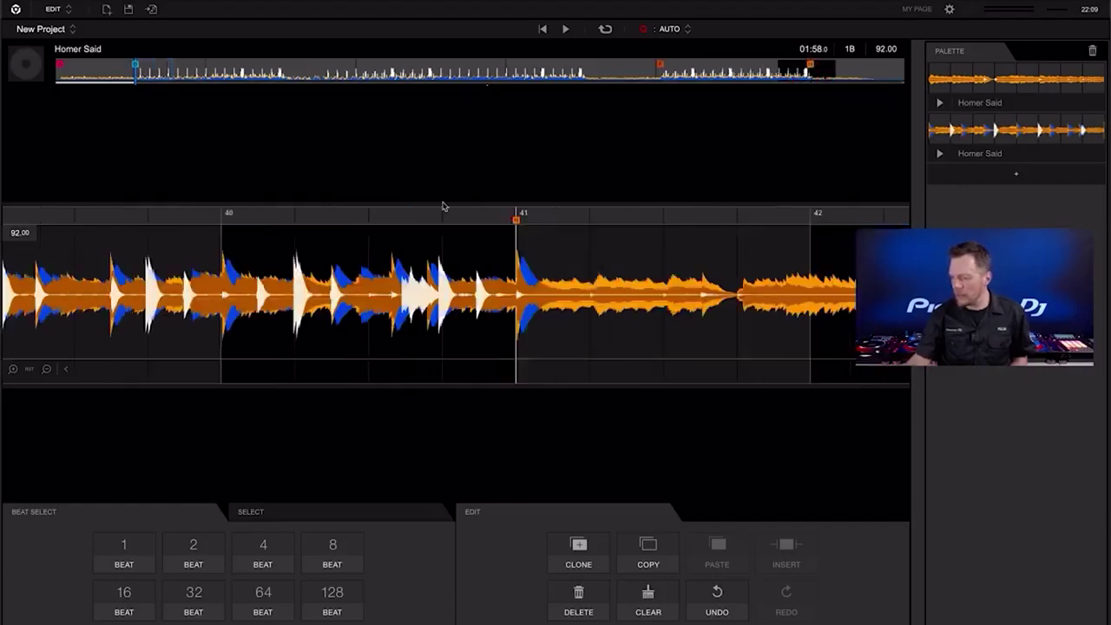
left_click(767, 69)
left_click(251, 295)
key("space")
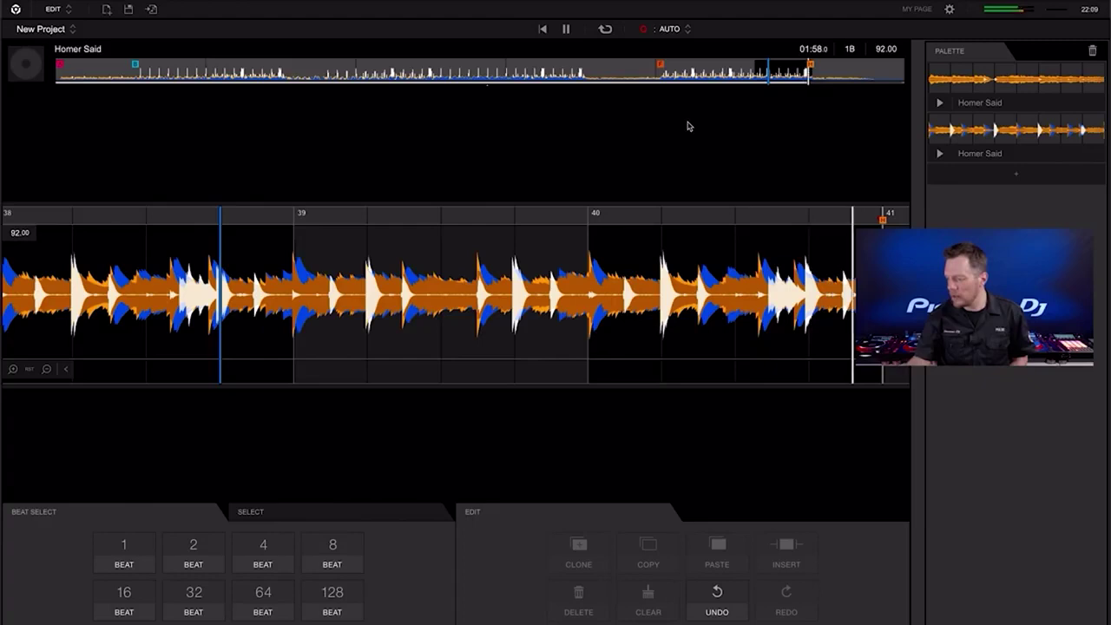
key("space")
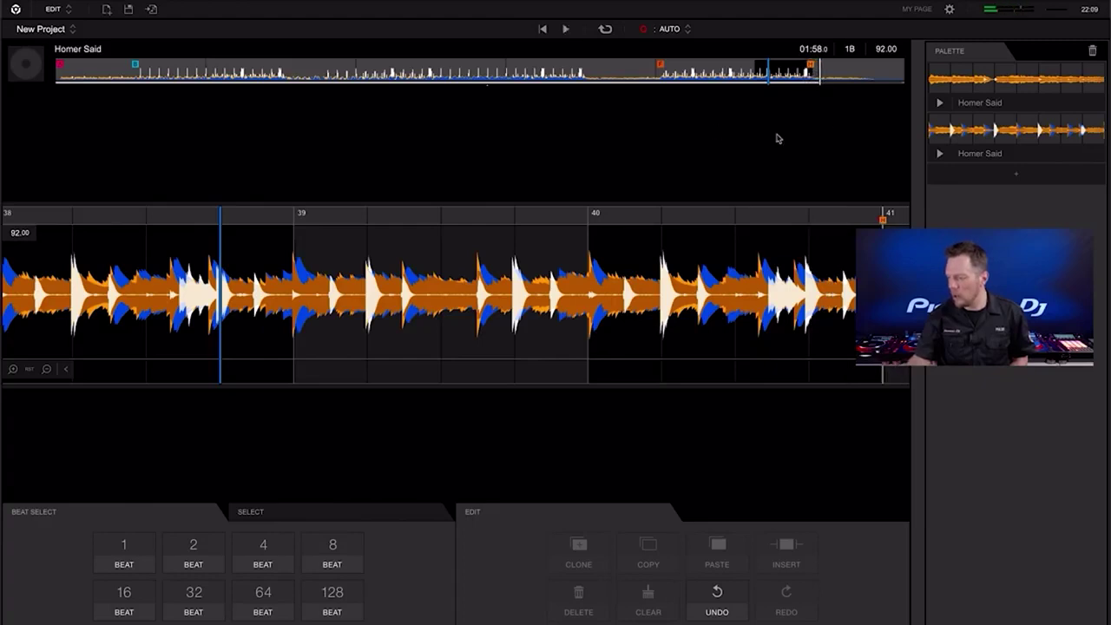
left_click(570, 29)
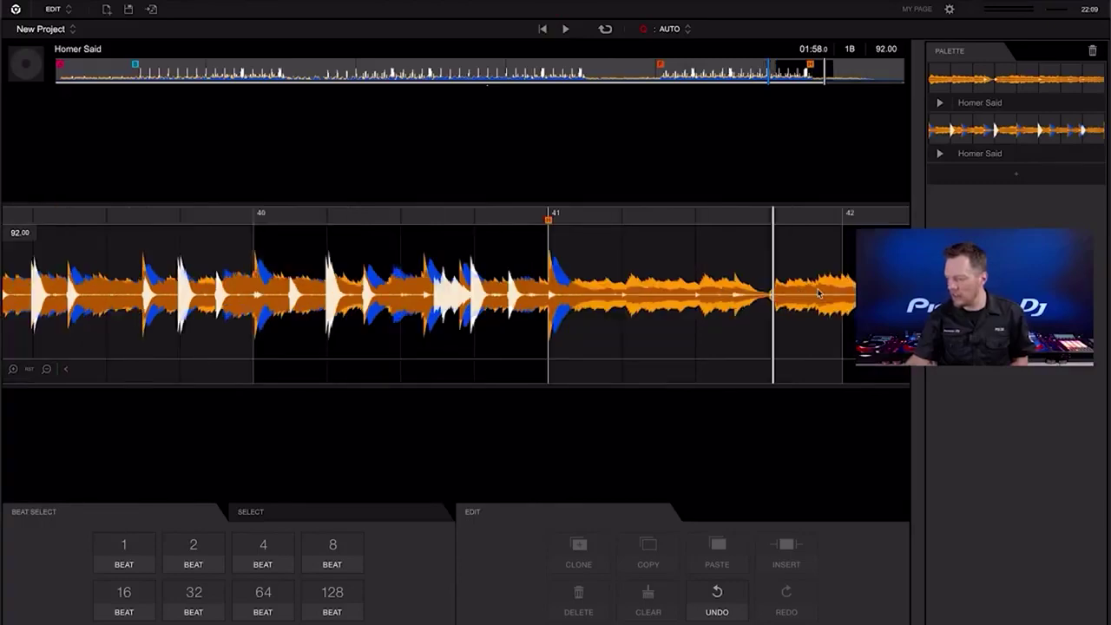
Step: Insert the second palette clip twice in a row, at bar 41 and at bar 43, to extend the outro
left_click_drag(987, 128, 559, 263)
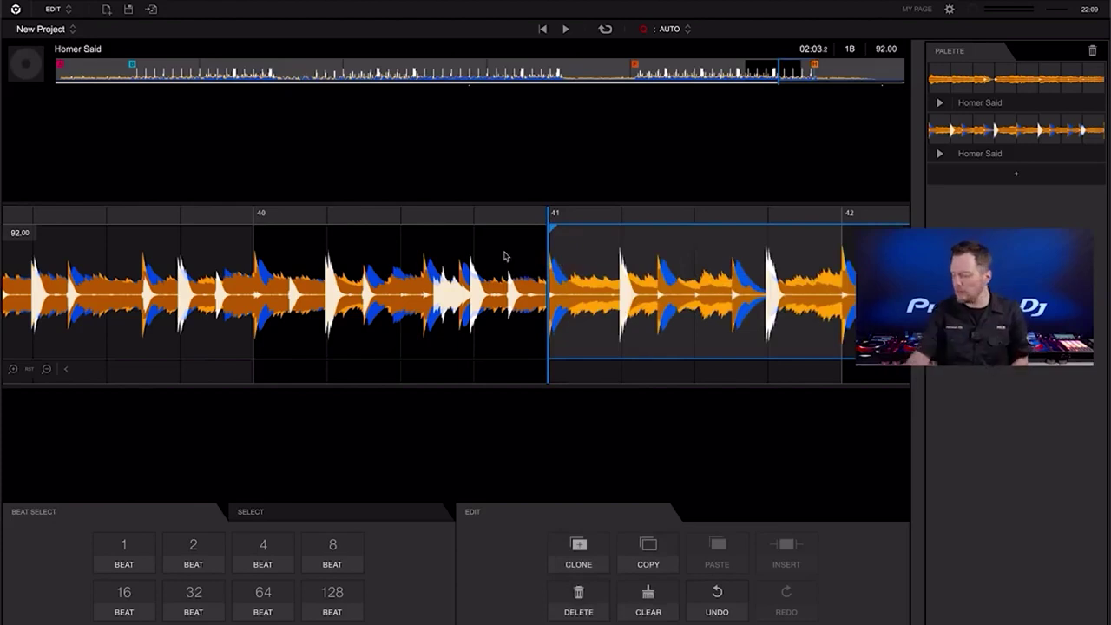
scroll(505, 253, "right", 5)
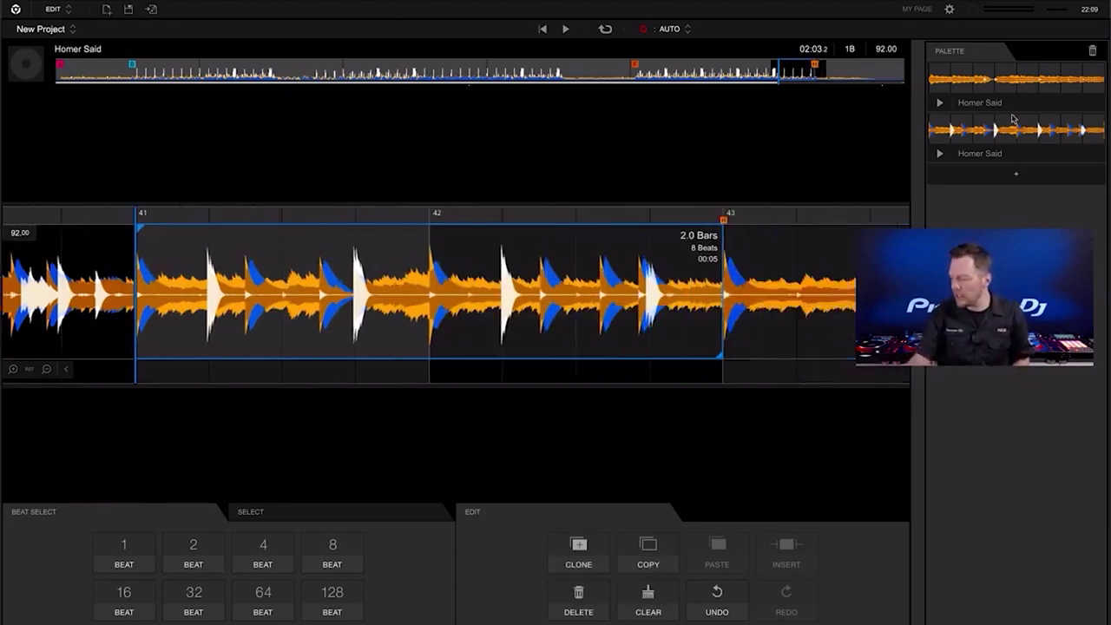
left_click_drag(1006, 124, 703, 260)
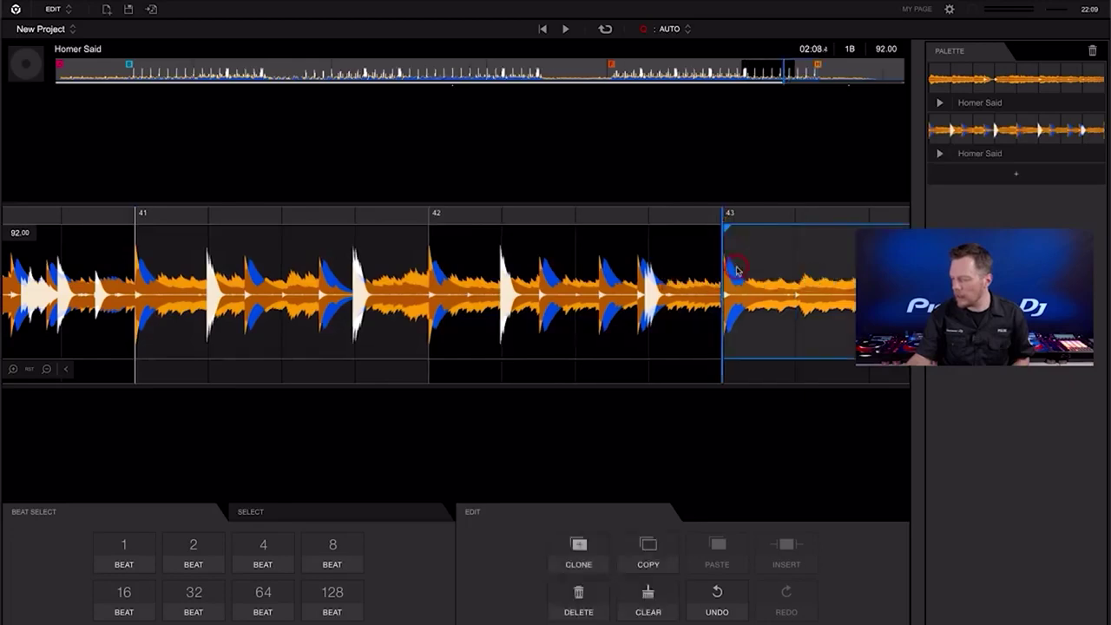
Step: Select the 4-bar breakdown from bar 29 up to the hot cue at bar 33 and delete it
left_click(539, 76)
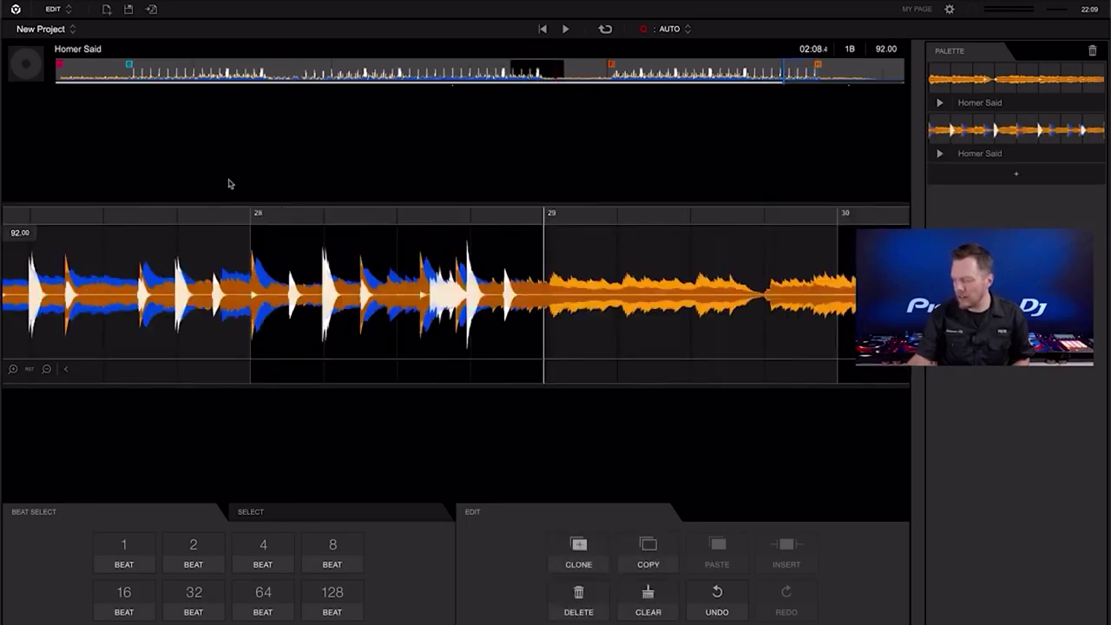
left_click(46, 368)
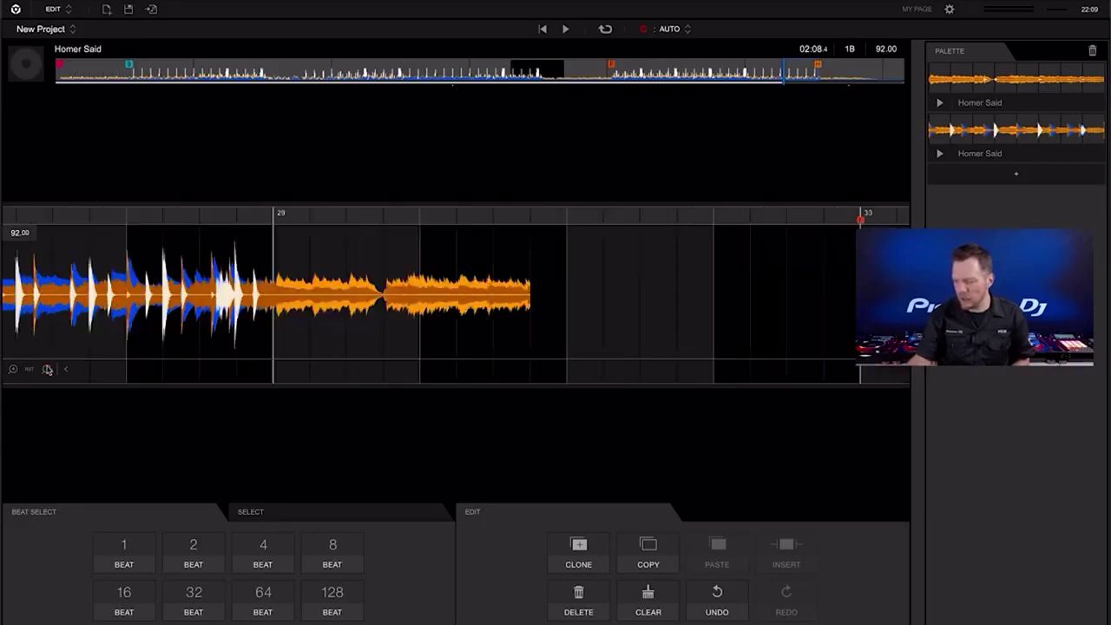
left_click(562, 303)
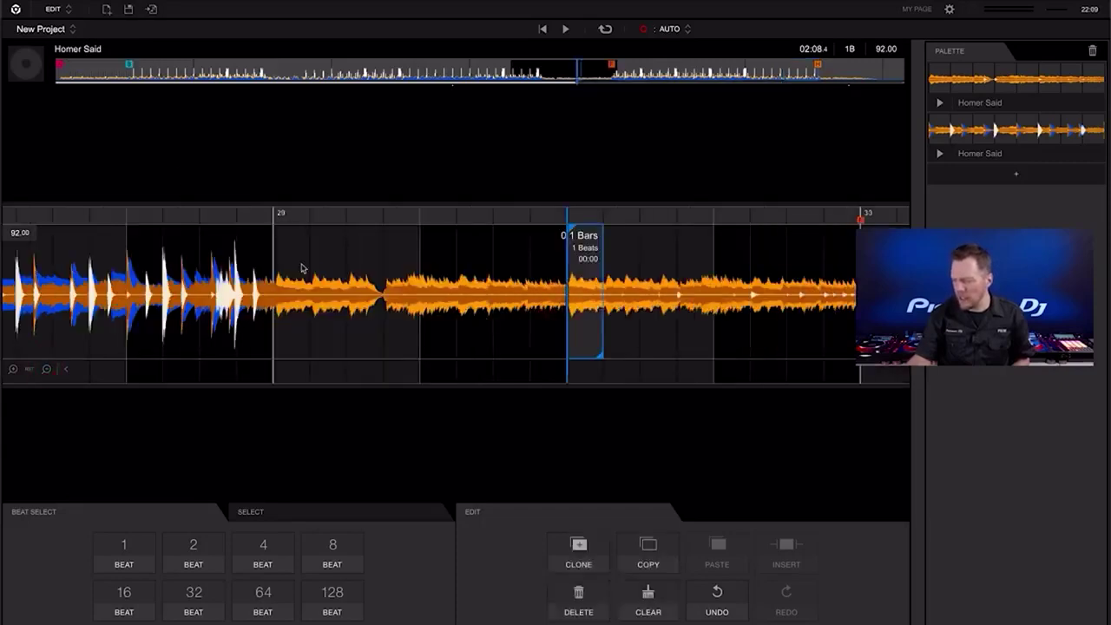
left_click_drag(287, 263, 451, 260)
left_click_drag(718, 271, 857, 273)
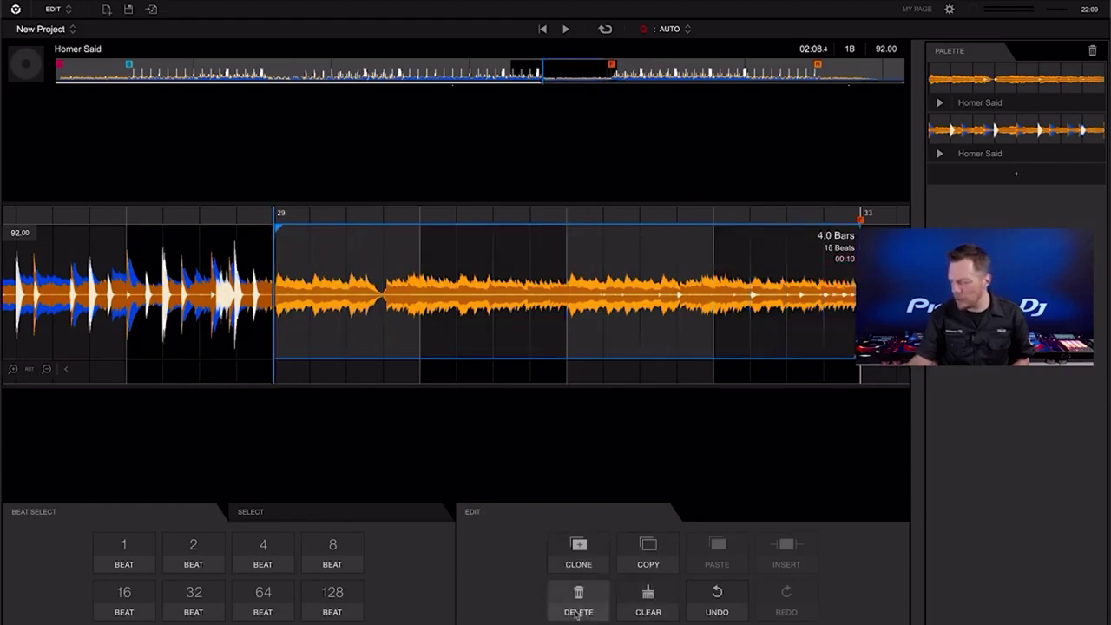
left_click(577, 612)
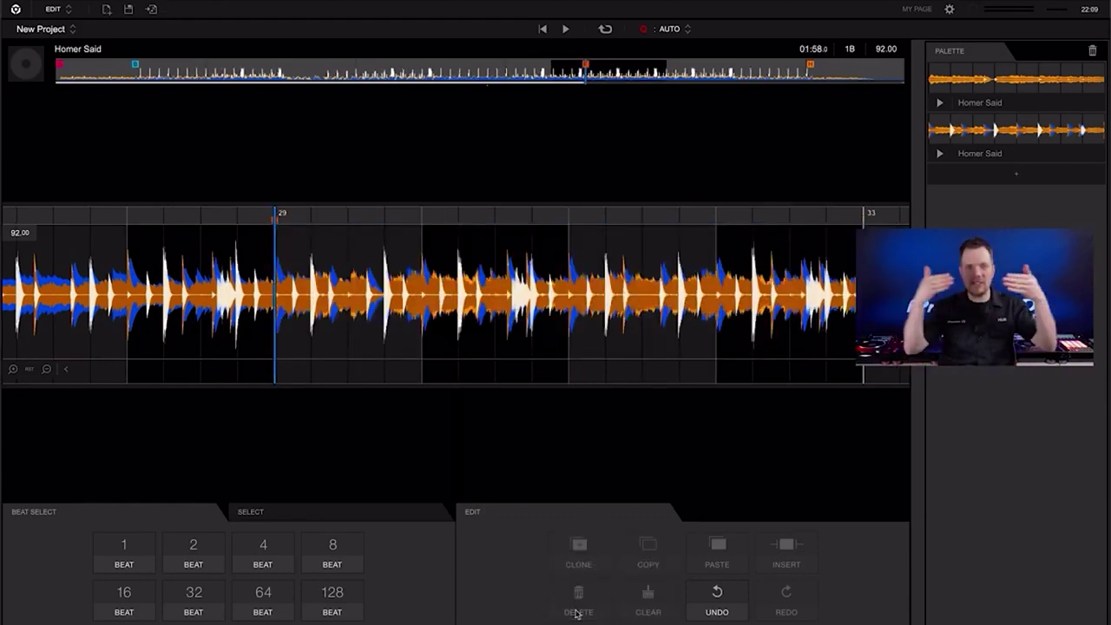
Step: Play the track from bar 28 to check the transition at bar 29
left_click(137, 270)
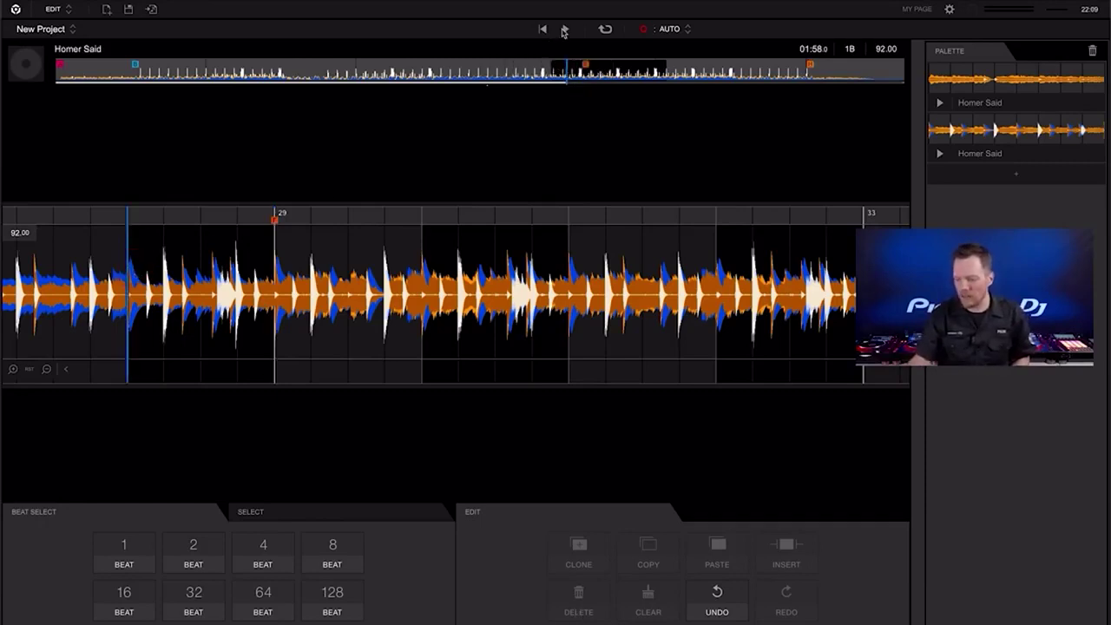
left_click(564, 31)
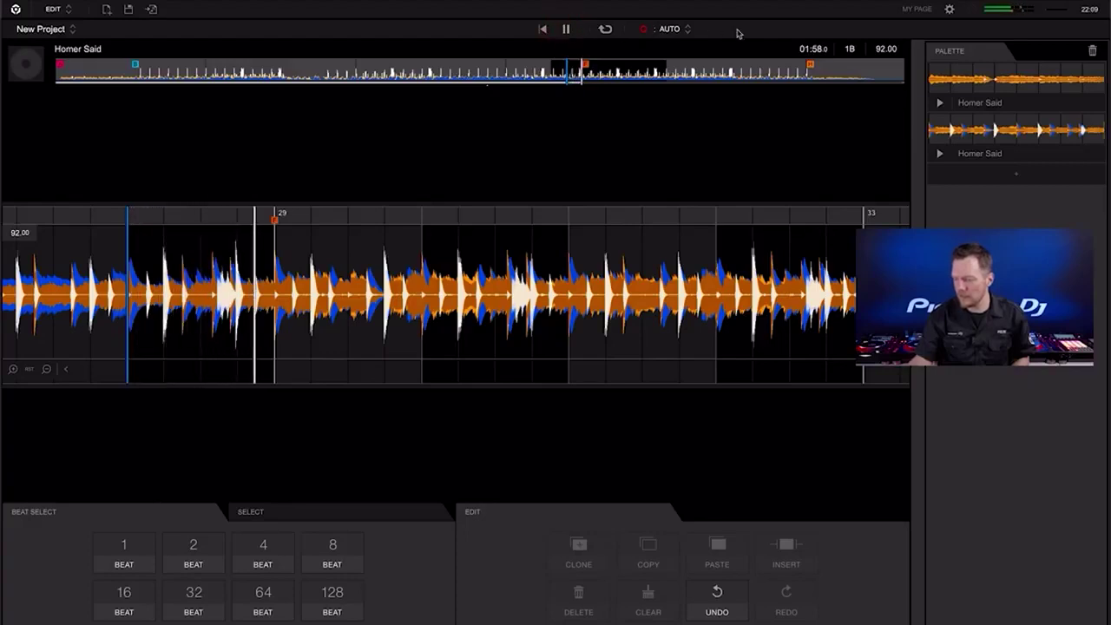
Step: Stop playback and save the edited project as Homer Said (Edit)
left_click(568, 30)
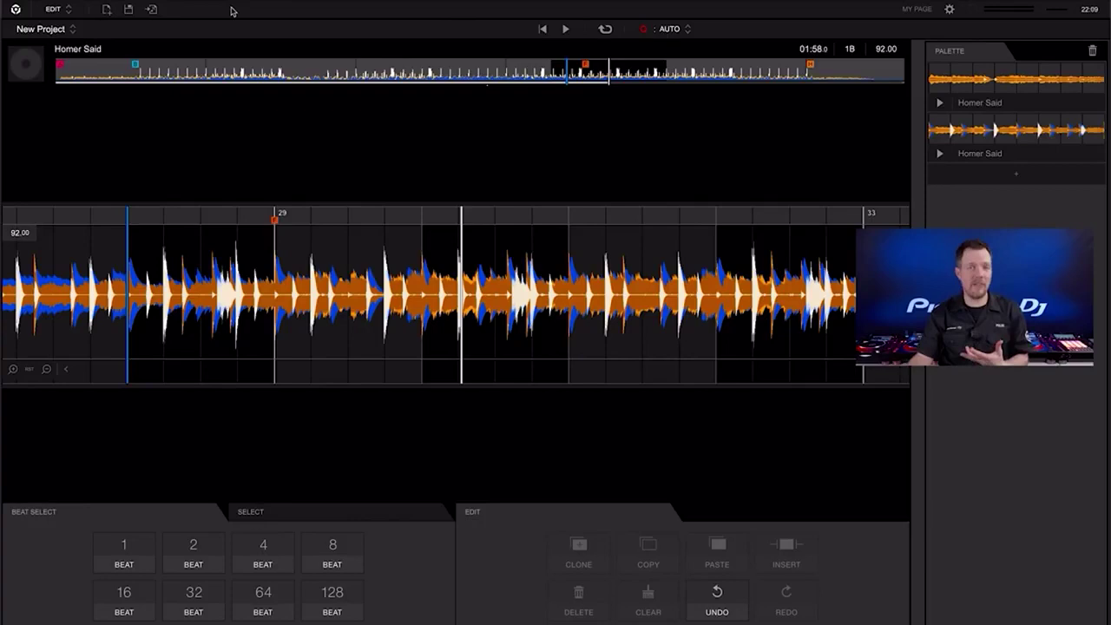
left_click(128, 9)
left_click(785, 362)
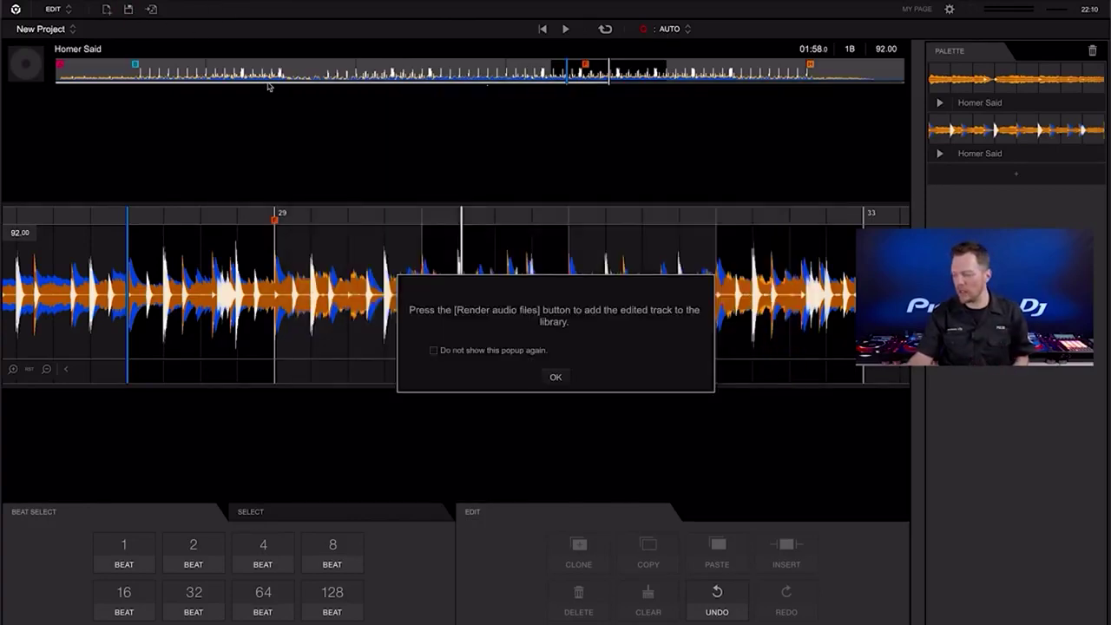
left_click(555, 376)
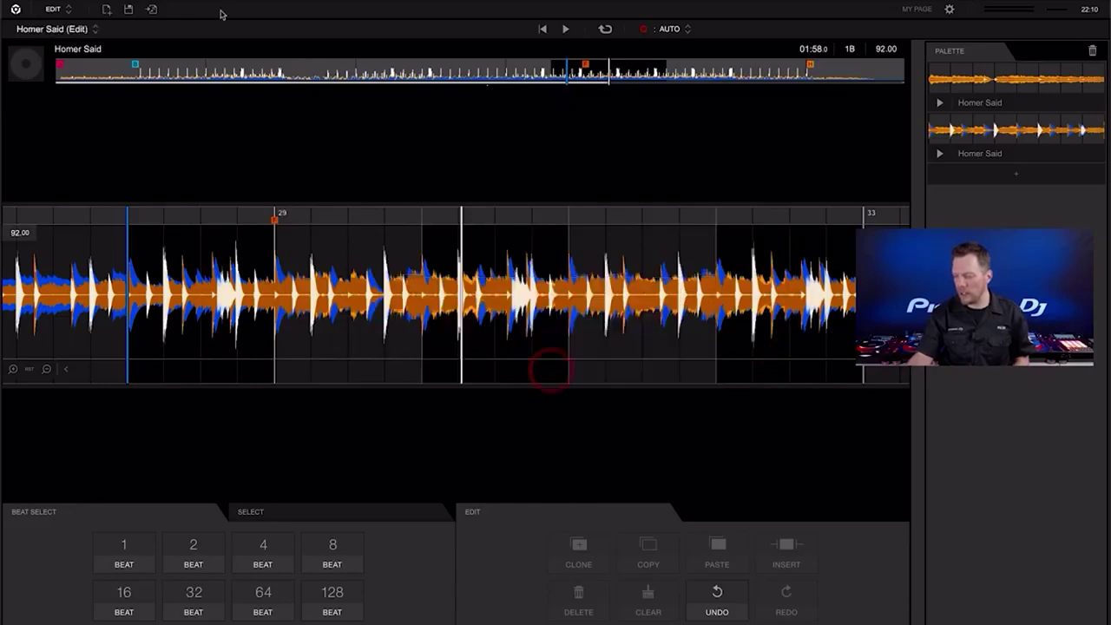
Step: Render the edit as a 44.1 kHz WAV file to the Desktop, showing it in the collection, and select the rendered track there
left_click(152, 10)
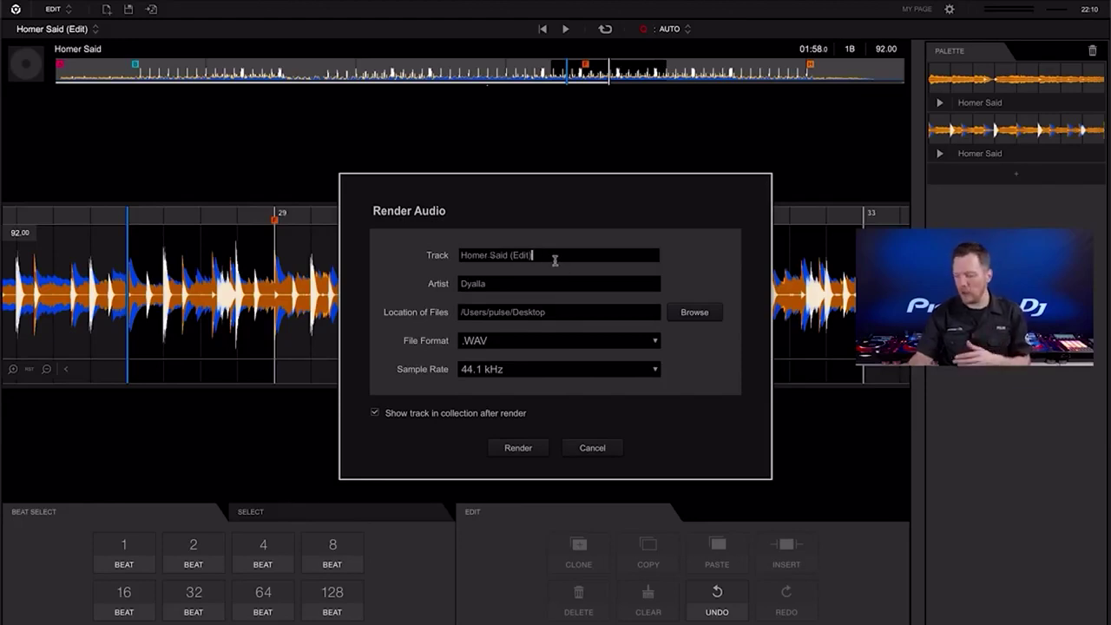
left_click(514, 448)
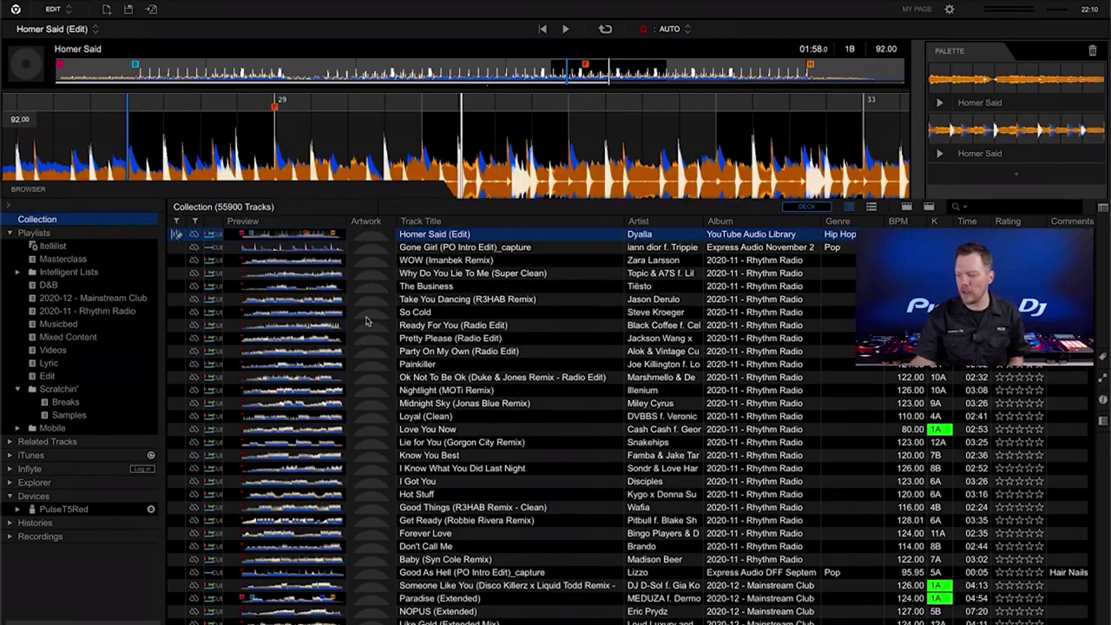
left_click(264, 234)
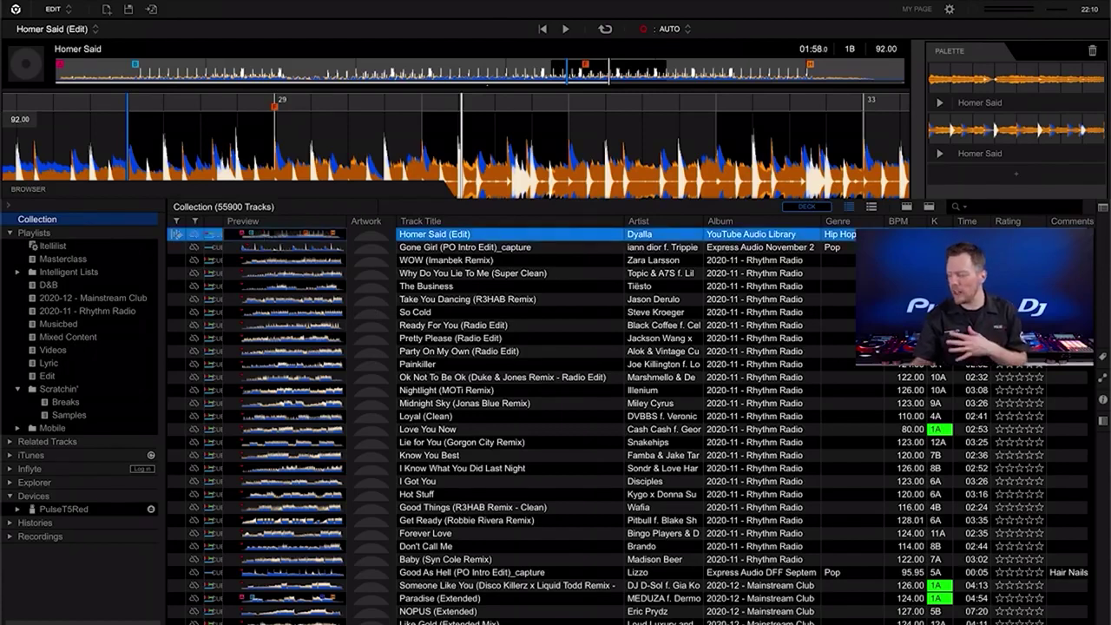